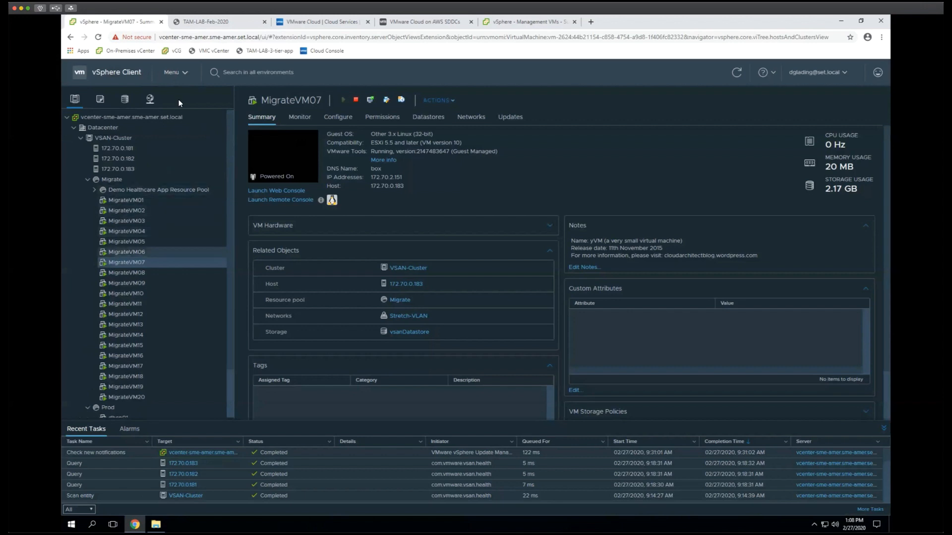
Open the HCX dashboard and review its cloud overview, site pairings and migrations overview.
left_click(187, 74)
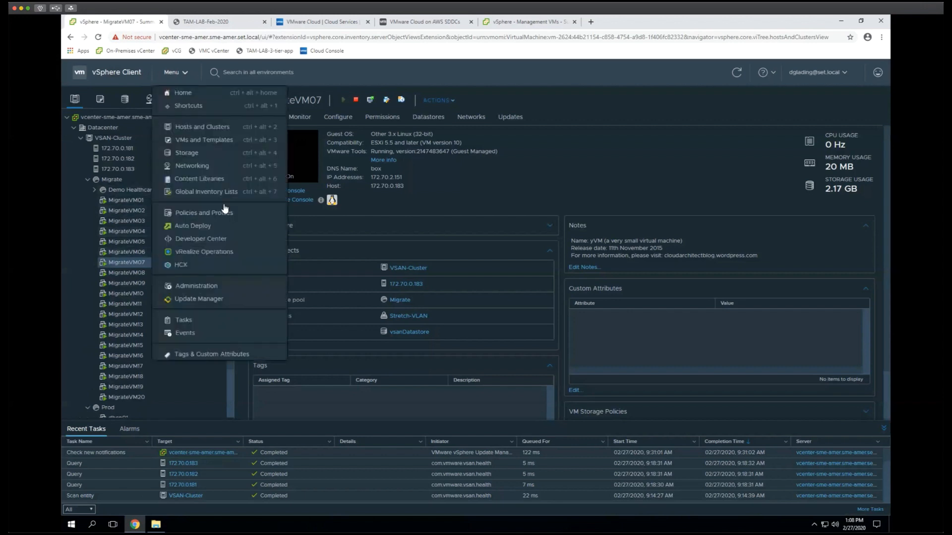
left_click(213, 264)
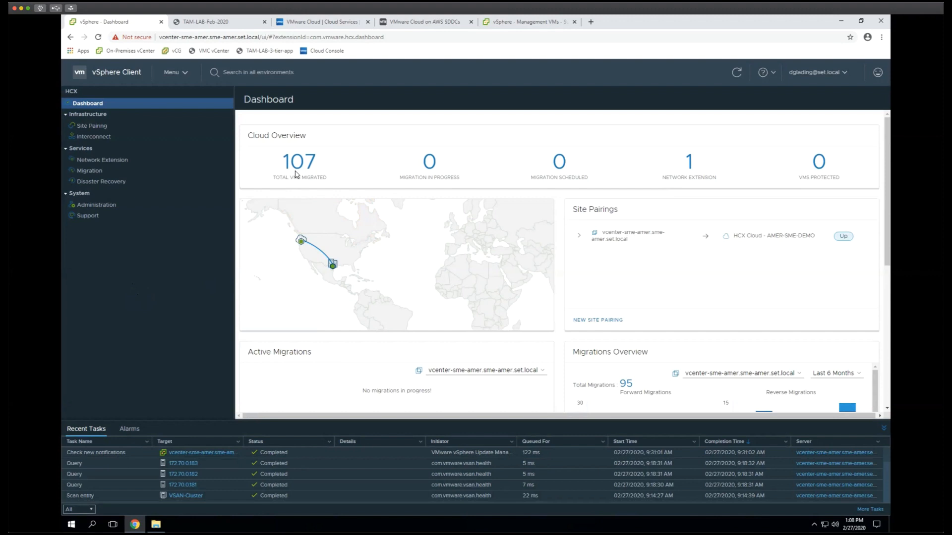
mouse_move(302, 242)
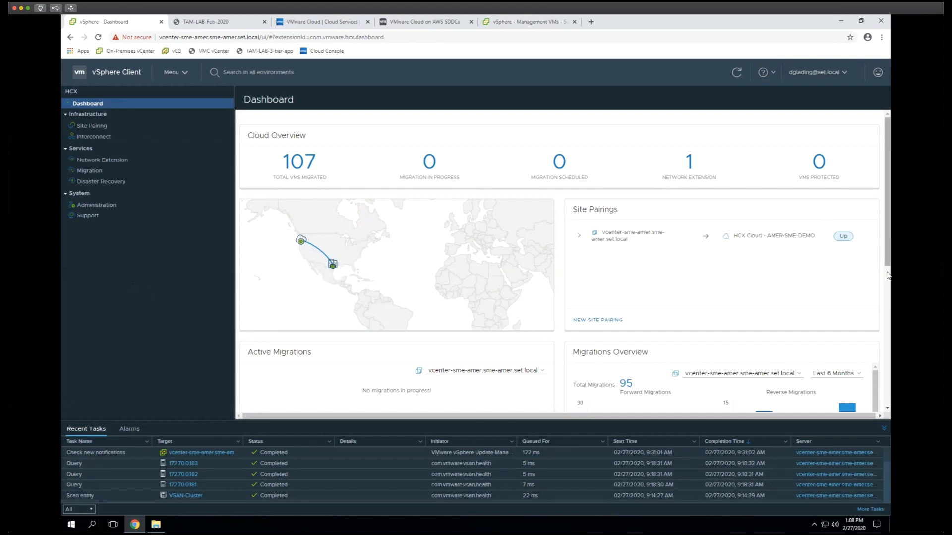
scroll(416, 291, "down", 3)
scroll(416, 292, "up", 1)
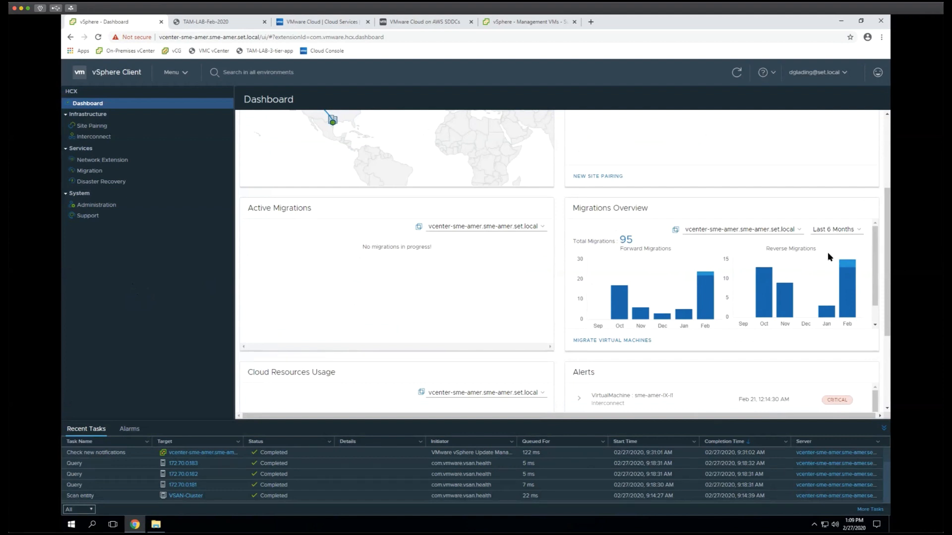
scroll(788, 312, "up", 1)
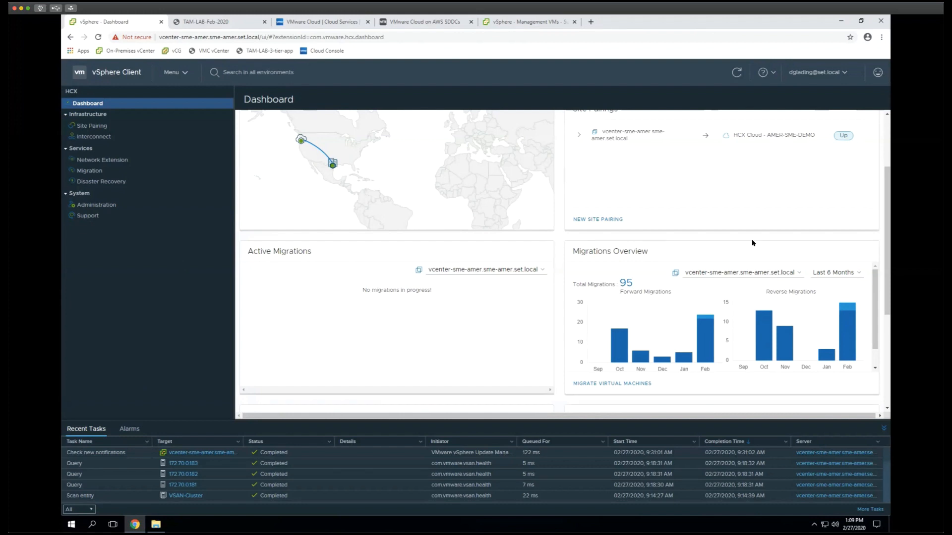
Review the HCX site pairing, then show the details of the Stretch-VLAN network extension.
left_click(98, 127)
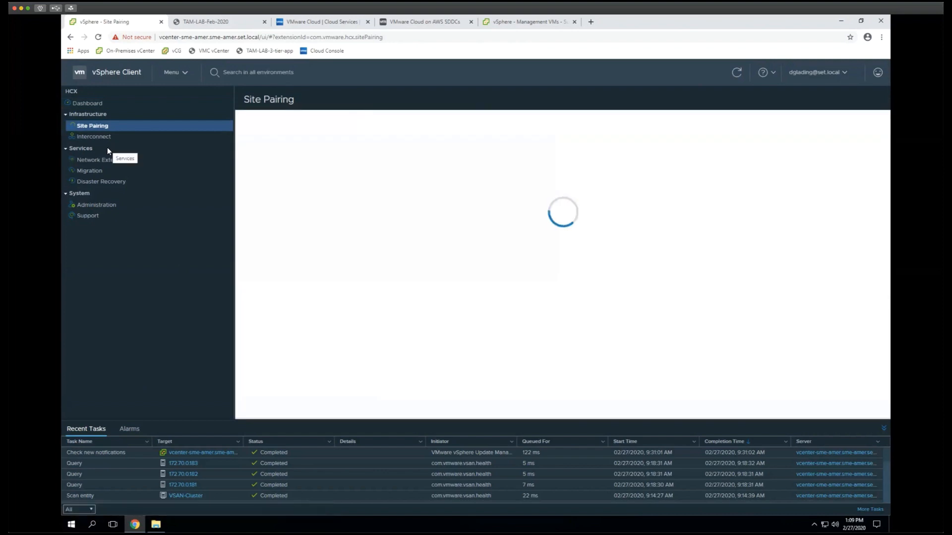
left_click(108, 160)
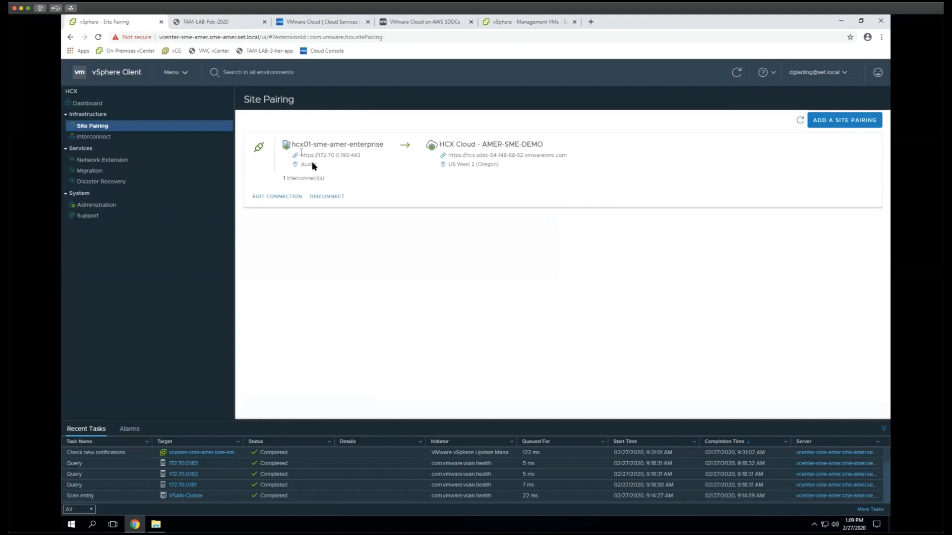
left_click_drag(300, 164, 311, 164)
left_click(130, 164)
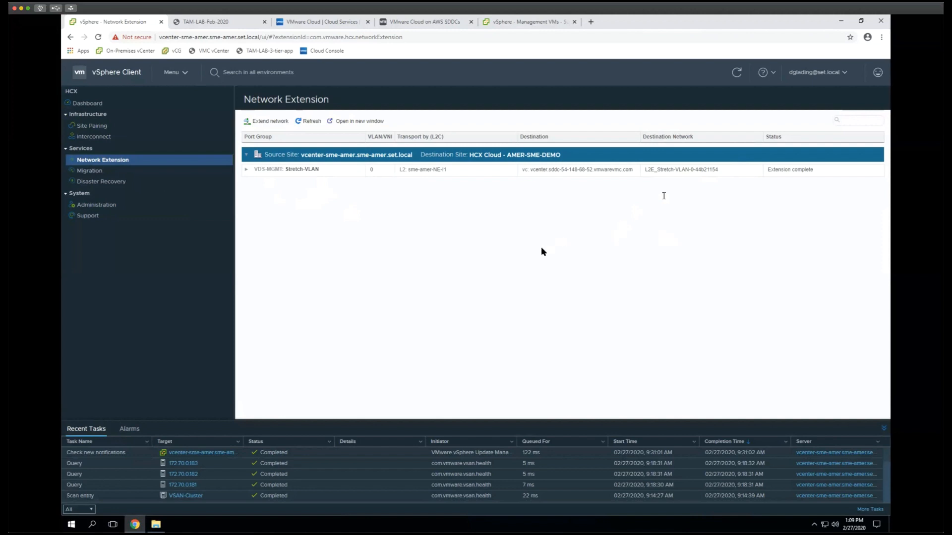
left_click(247, 170)
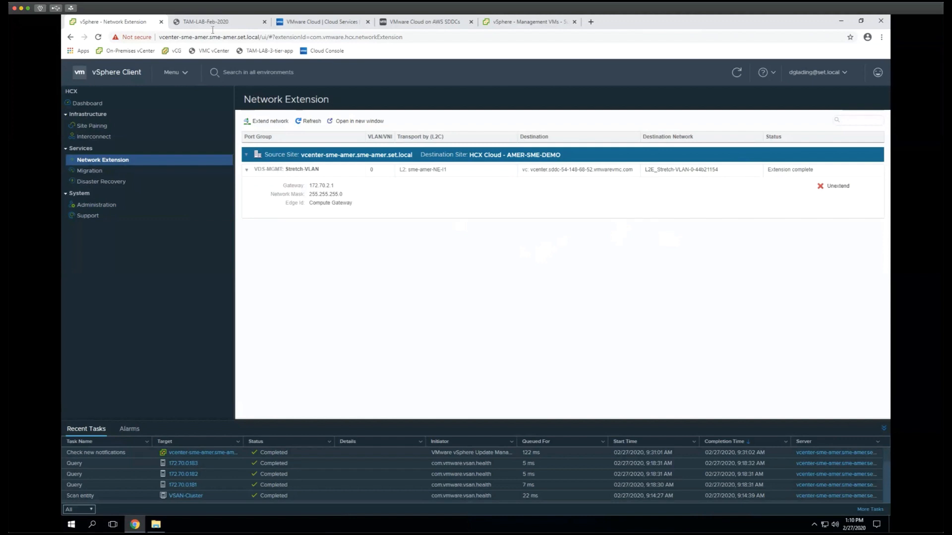
Duplicate the current browser page and open the Stretch-VLAN port group under VDS-MGMT in the copy's networking inventory.
right_click(133, 25)
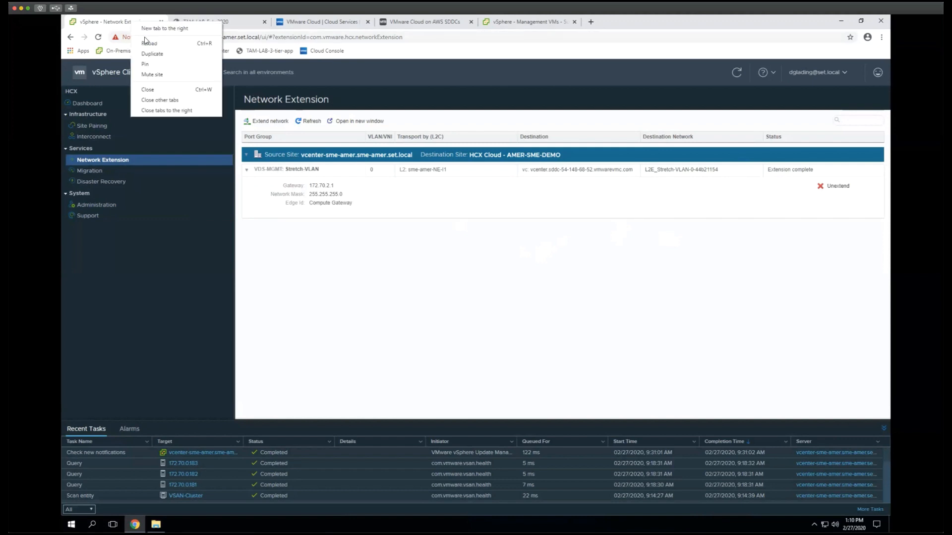
left_click(193, 69)
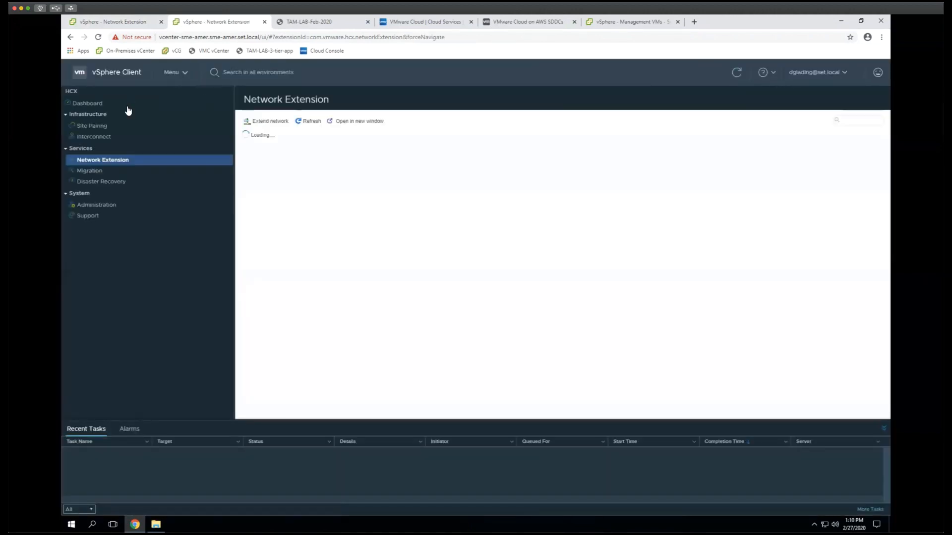
left_click(187, 76)
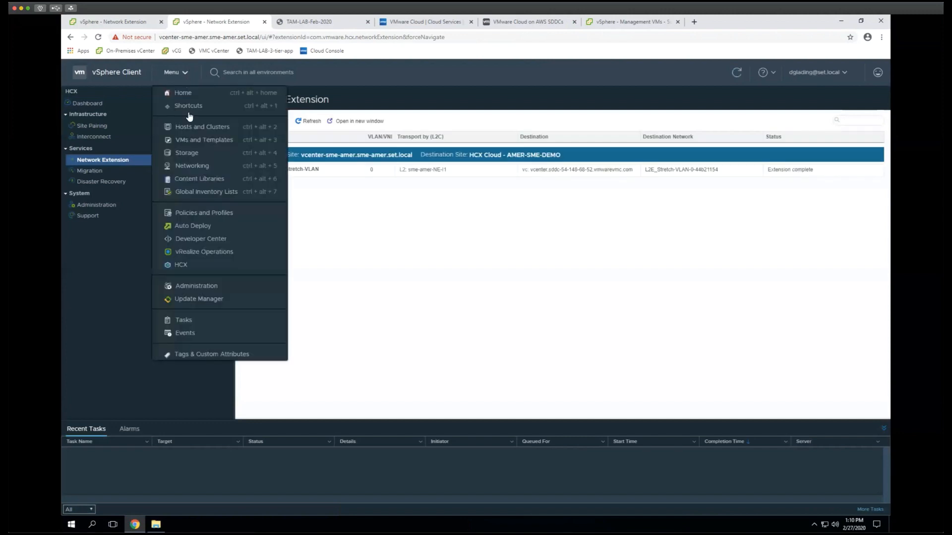
left_click(189, 166)
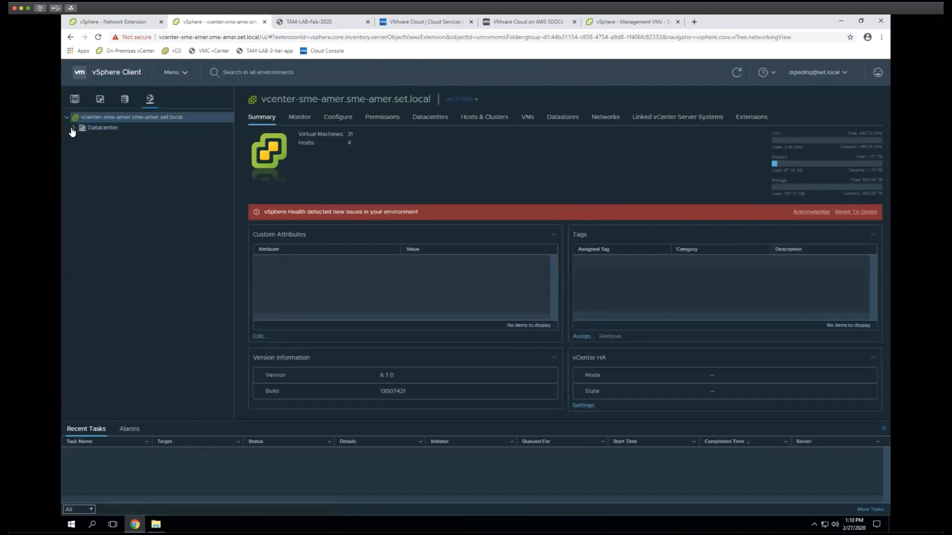
left_click(72, 128)
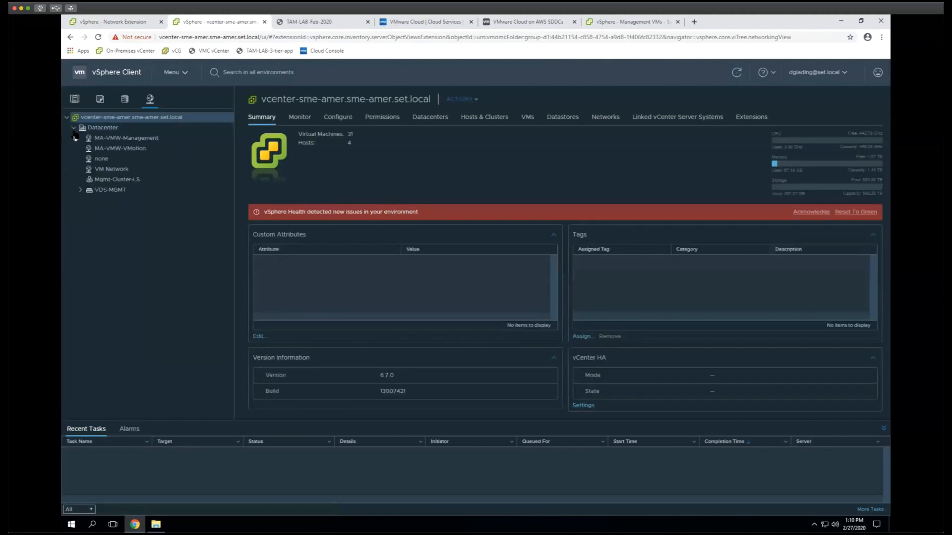
left_click(80, 191)
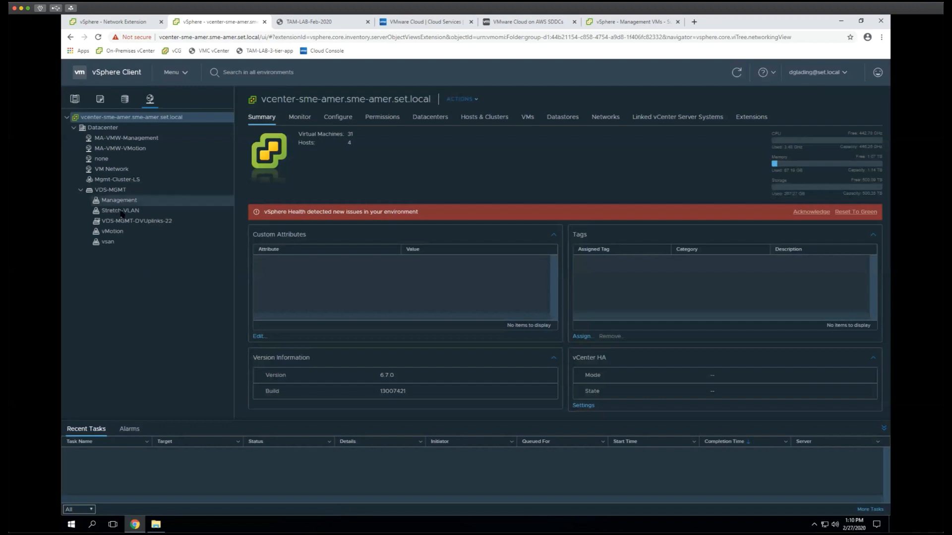
left_click(120, 211)
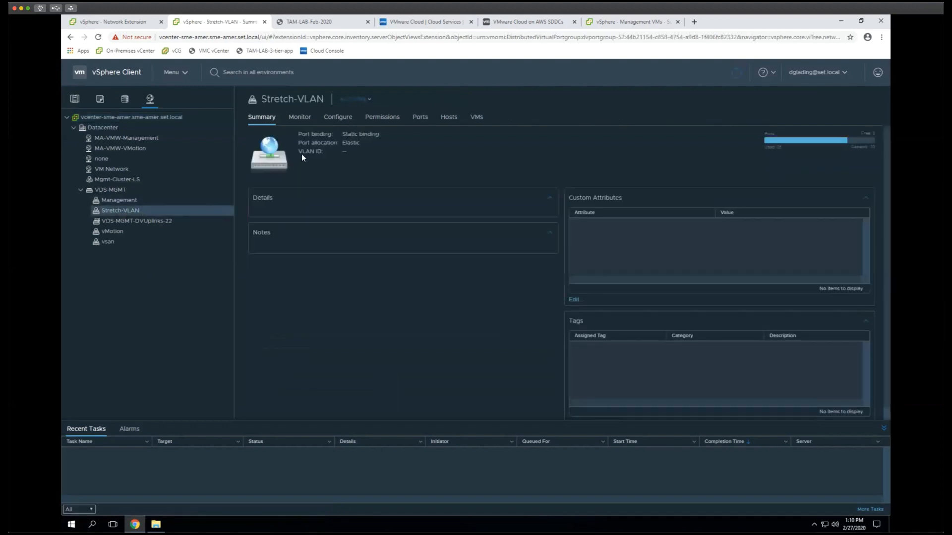
Return to the HCX network extension list and highlight the destination network name of the Stretch-VLAN extension.
left_click(138, 24)
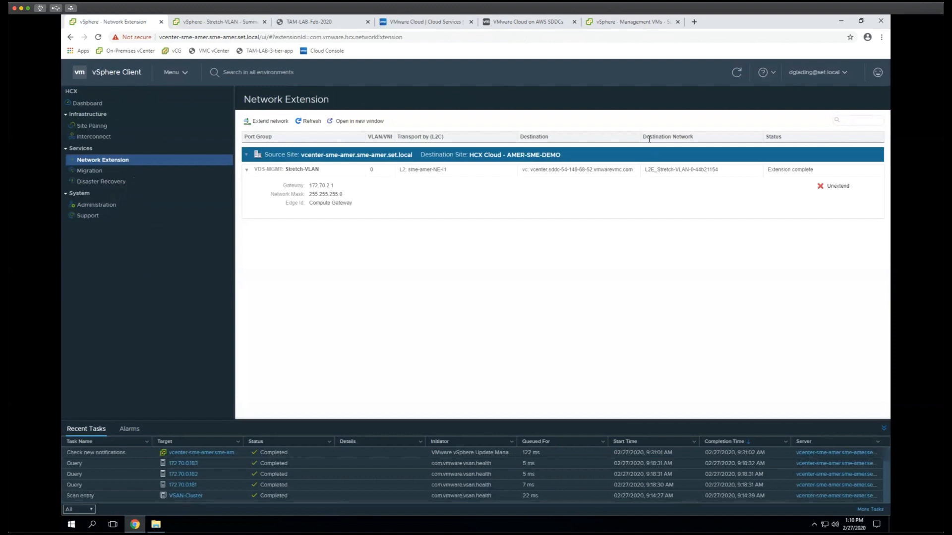
left_click_drag(646, 172, 729, 174)
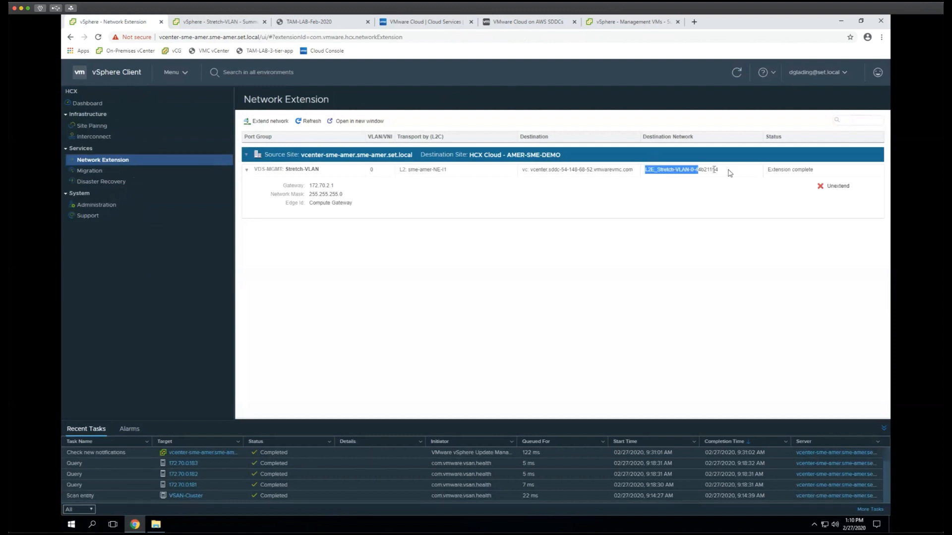
left_click(705, 170)
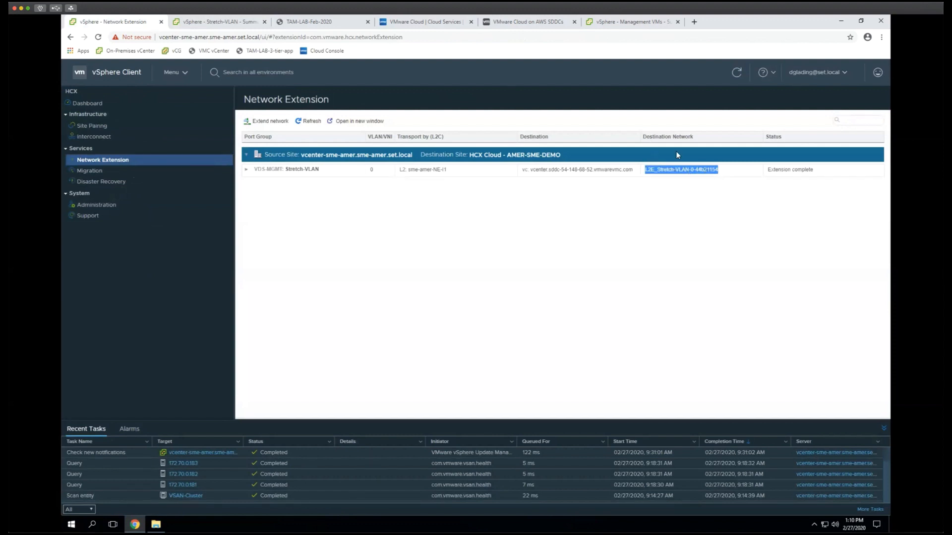
Switch to the cloud SDDC vCenter and open the L2E_Stretch-VLAN-0-44b21154 network under SDDC-Datacenter.
left_click(617, 22)
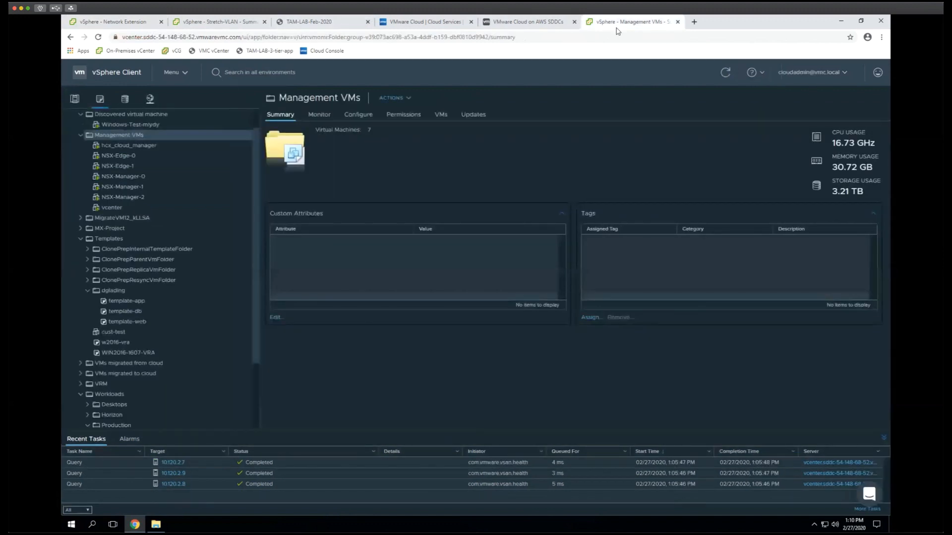
left_click(121, 98)
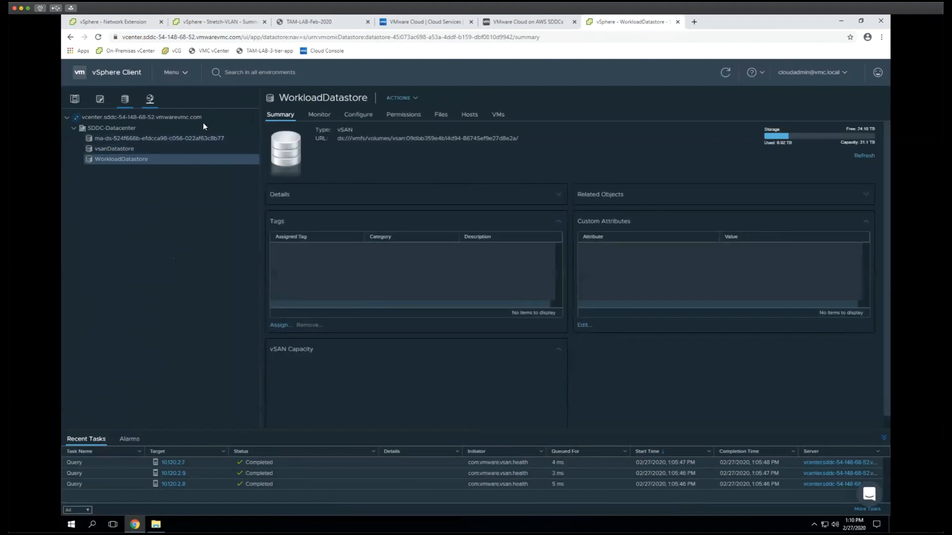
left_click(150, 99)
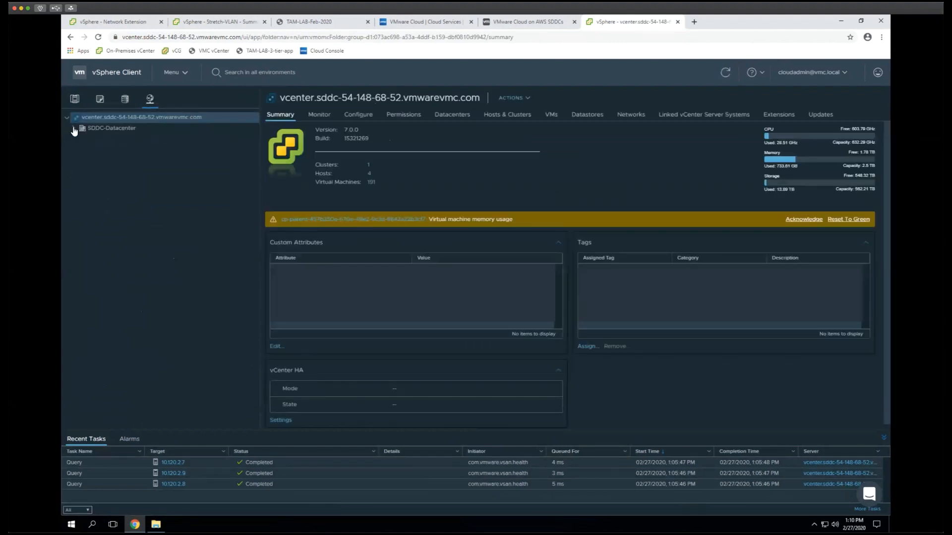
left_click(74, 128)
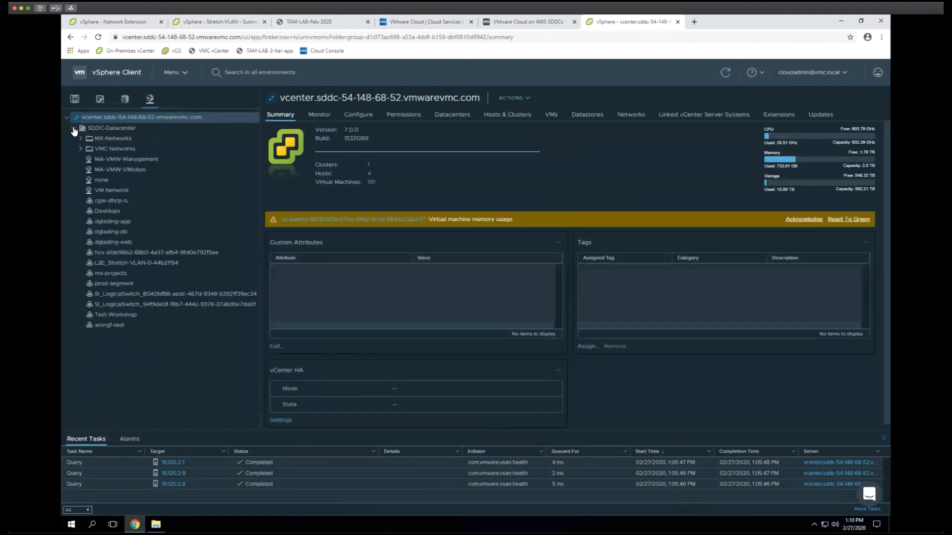
left_click(151, 263)
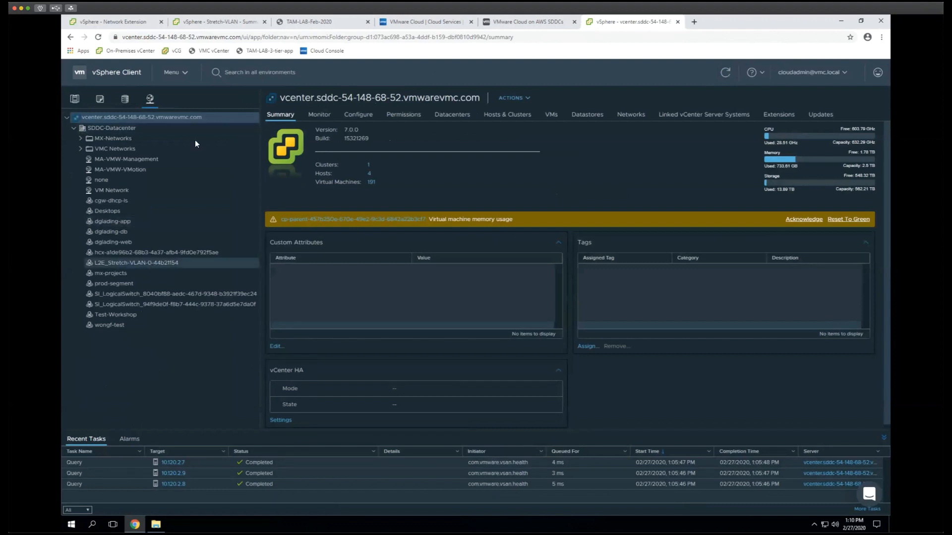
Return to the on-premises HCX page and show the details of MigrateVM10's past migration.
left_click(127, 23)
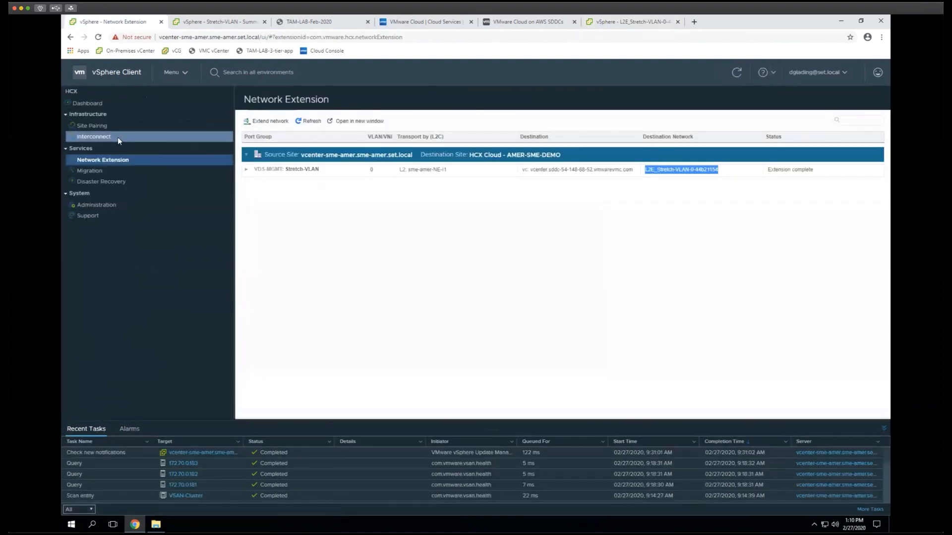
left_click(97, 174)
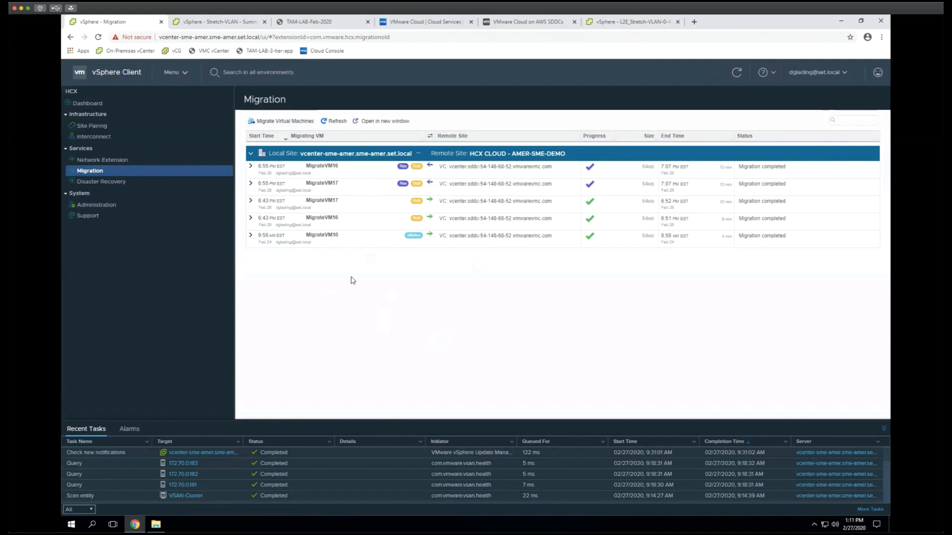
double_click(324, 235)
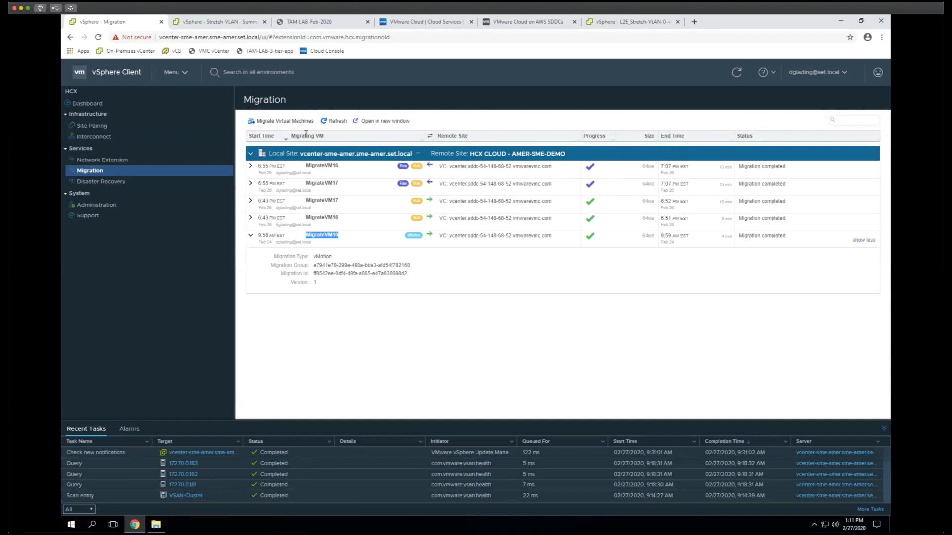
Start a new HCX virtual machine migration and filter the VM list by "migrate".
left_click(280, 122)
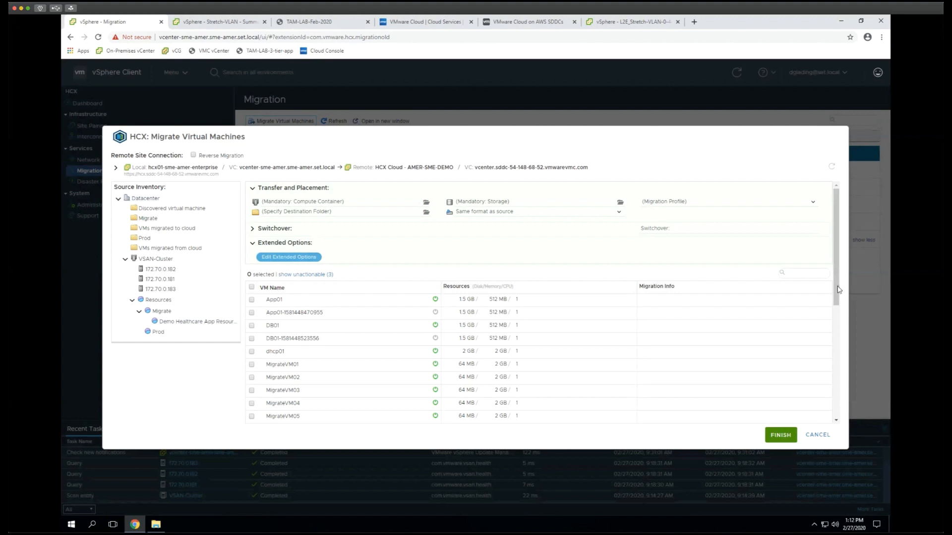
left_click_drag(838, 290, 837, 377)
scroll(829, 275, "up", 2)
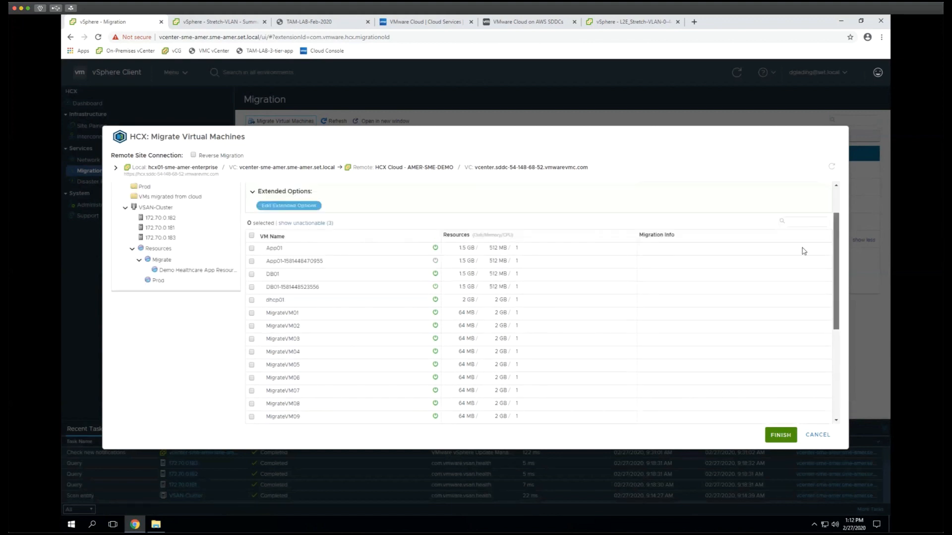
scroll(803, 251, "up", 1)
left_click(797, 274)
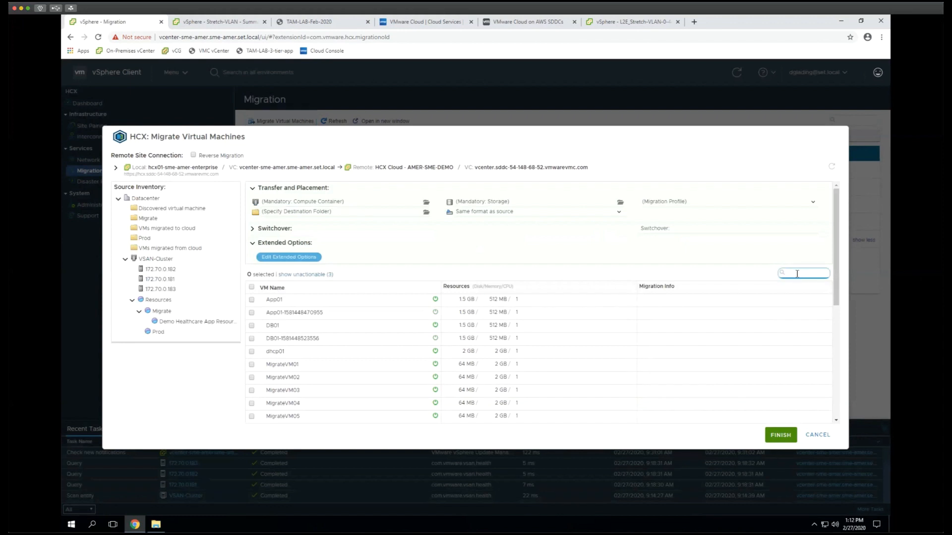
type("migrate")
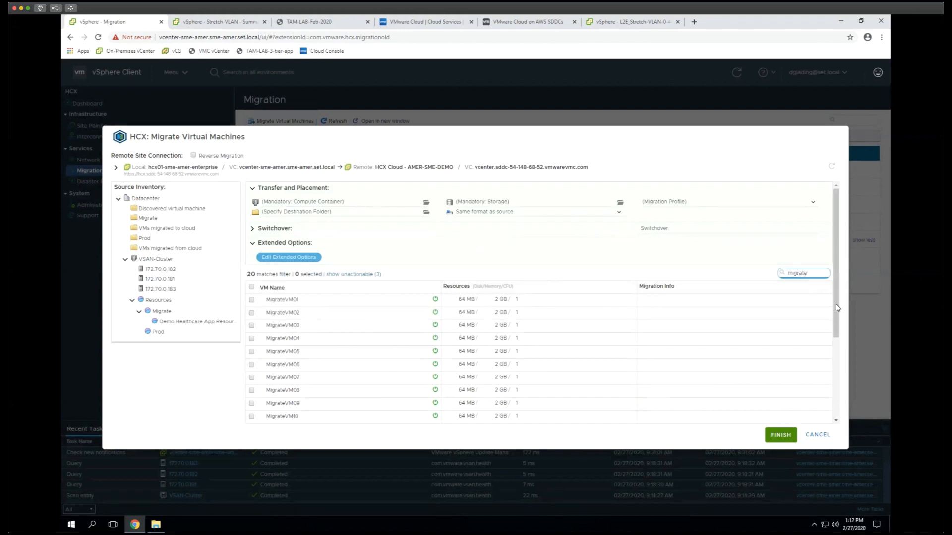
Select MigrateVM16 and MigrateVM17 for the migration.
scroll(453, 347, "down", 1)
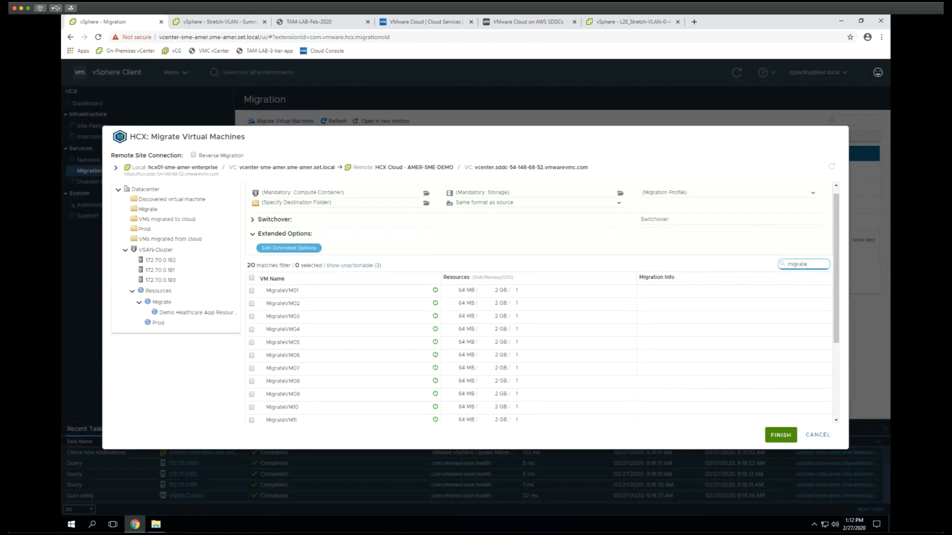
scroll(836, 376, "down", 2)
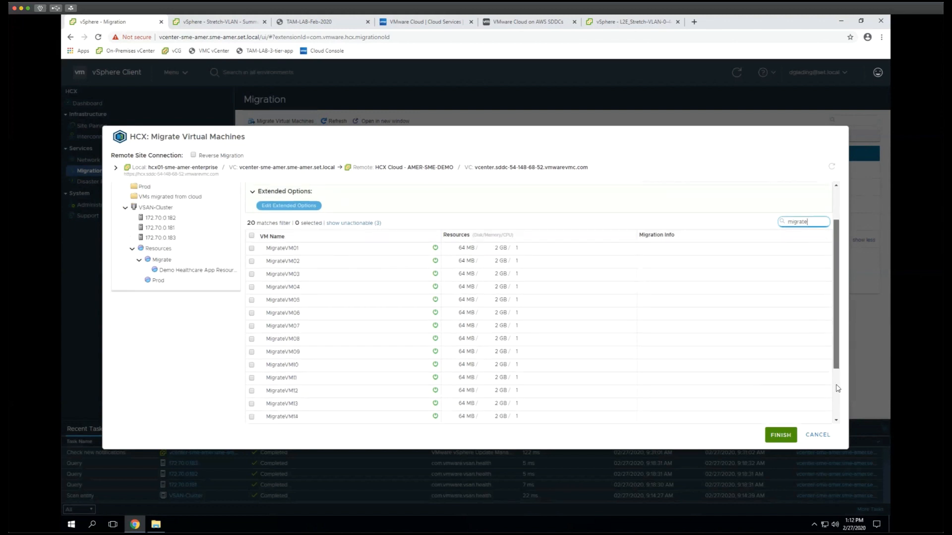
scroll(671, 402, "down", 3)
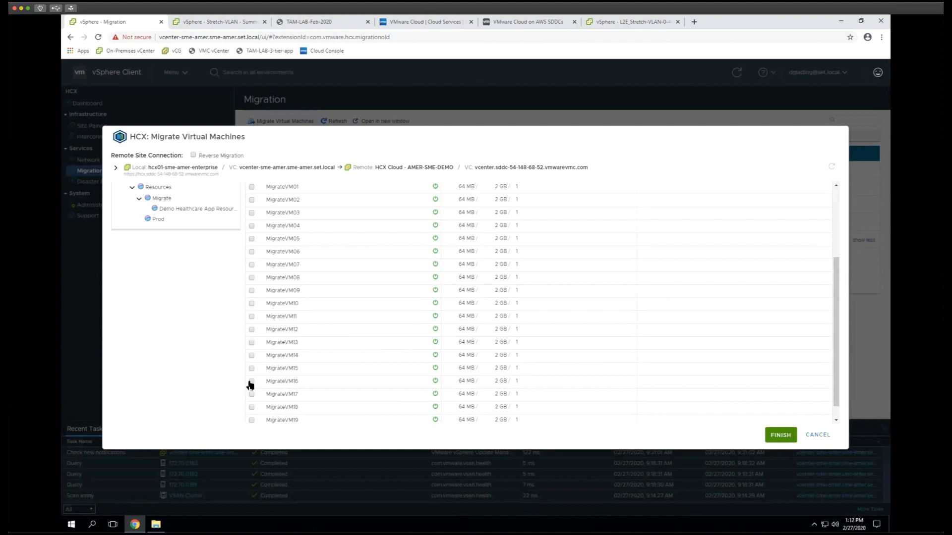
left_click(250, 382)
left_click(251, 394)
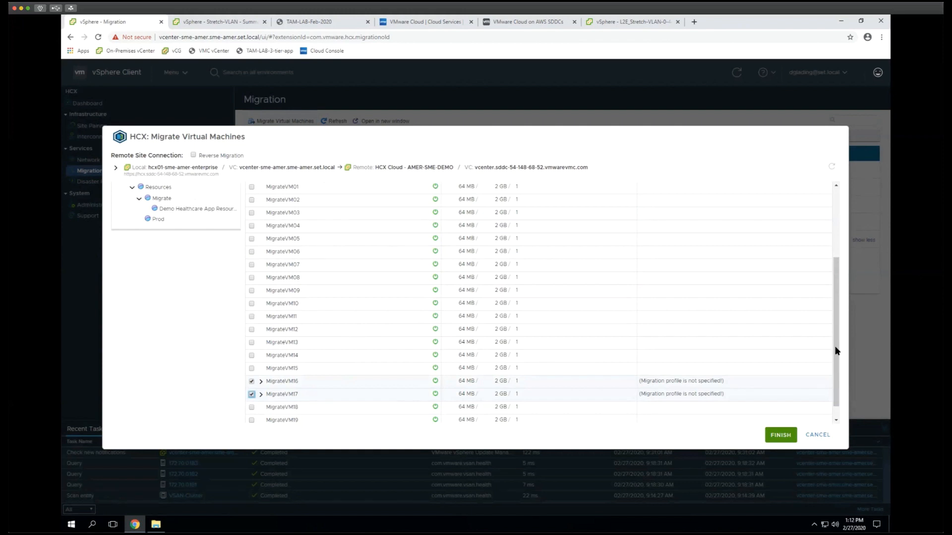
Hide the unselected VMs and set the destination compute container to the Migrate resource pool under Compute-ResourcePool.
scroll(835, 351, "up", 3)
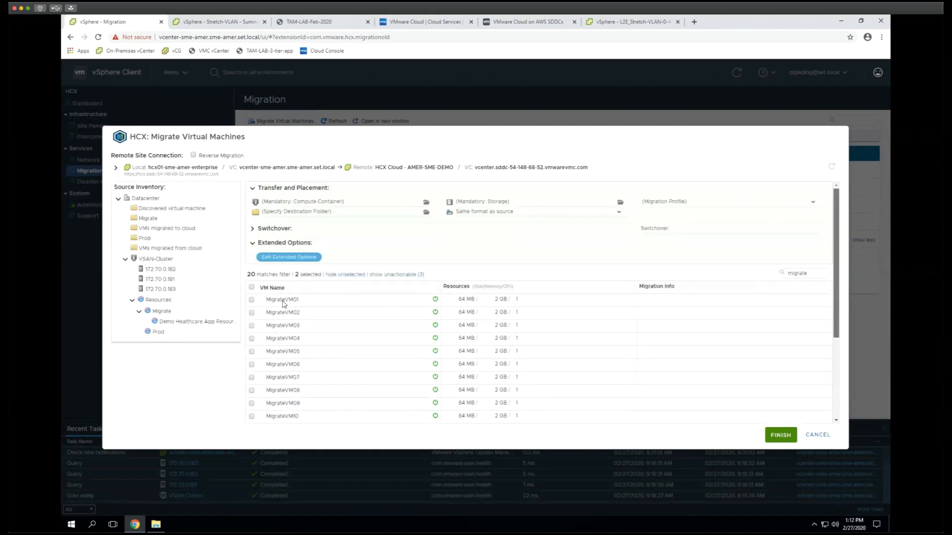
left_click(349, 276)
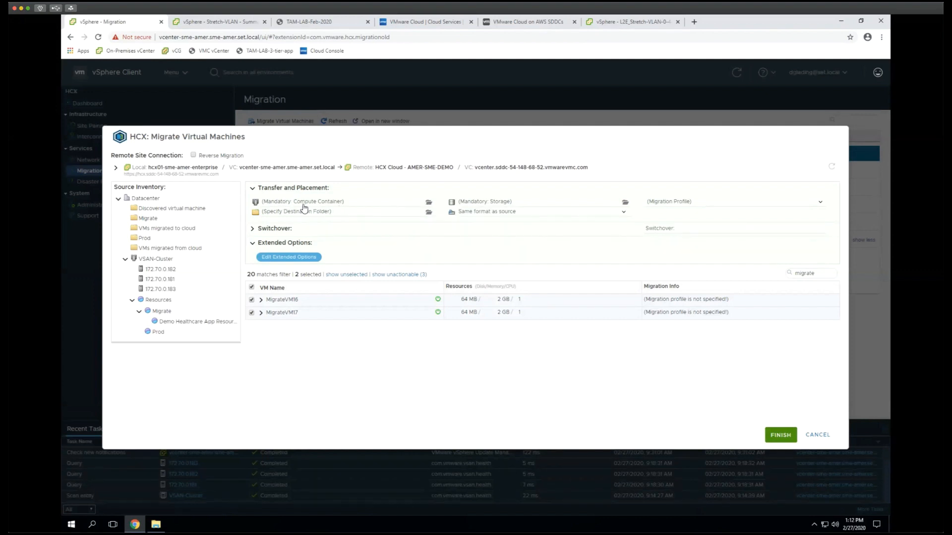
left_click(429, 203)
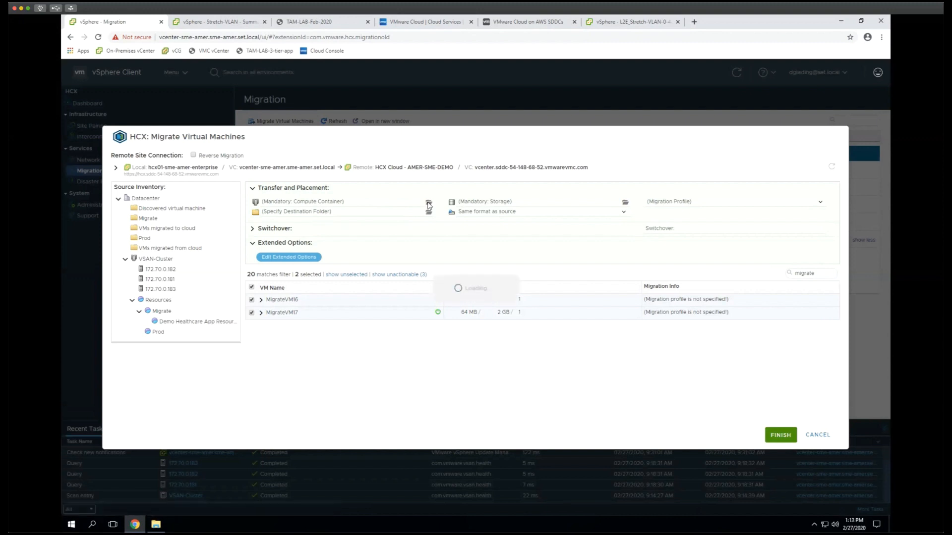
left_click(439, 230)
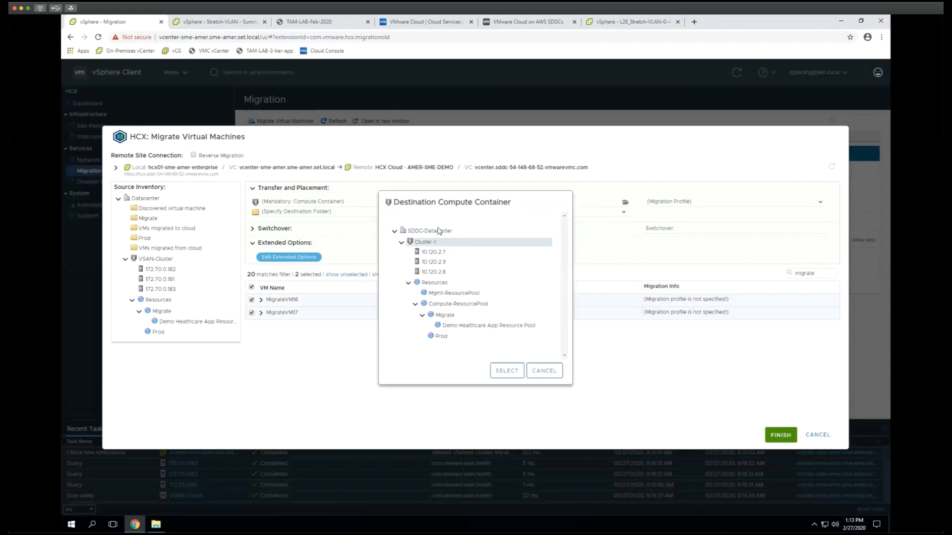
left_click(447, 316)
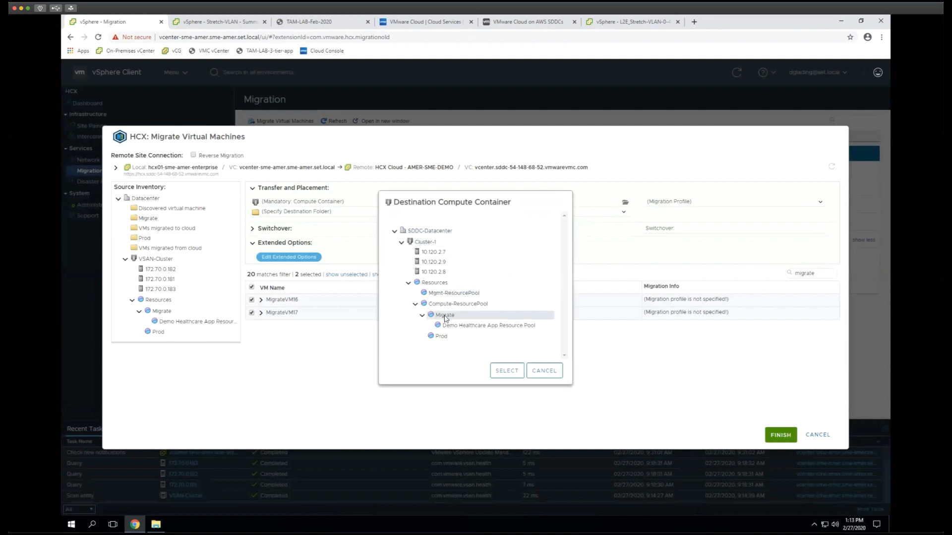
left_click(507, 369)
Set the destination storage for the migration to WorkloadDatastore.
left_click(625, 202)
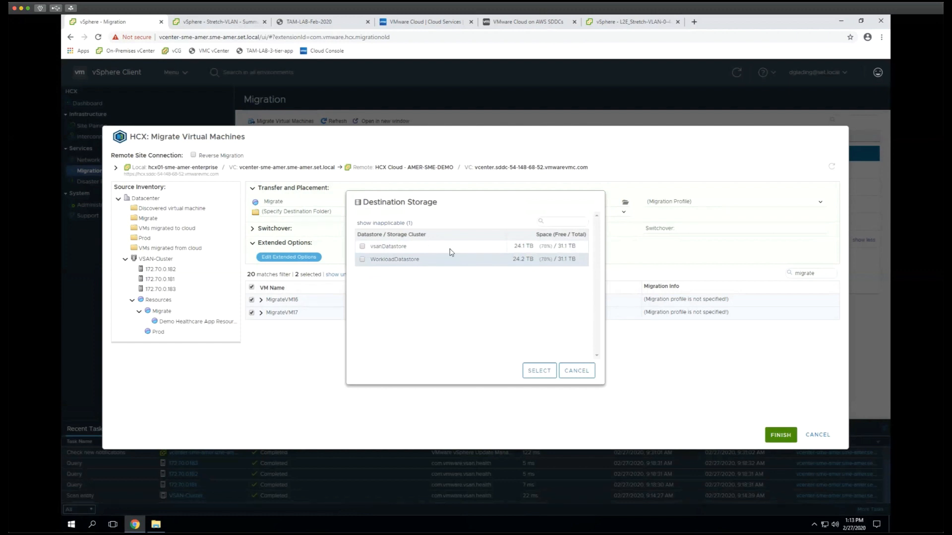
left_click(361, 246)
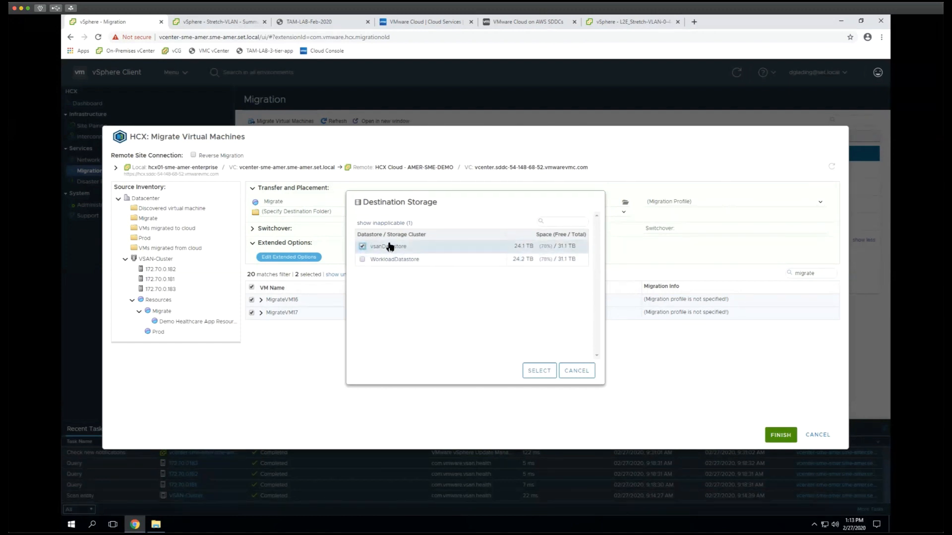
left_click(363, 259)
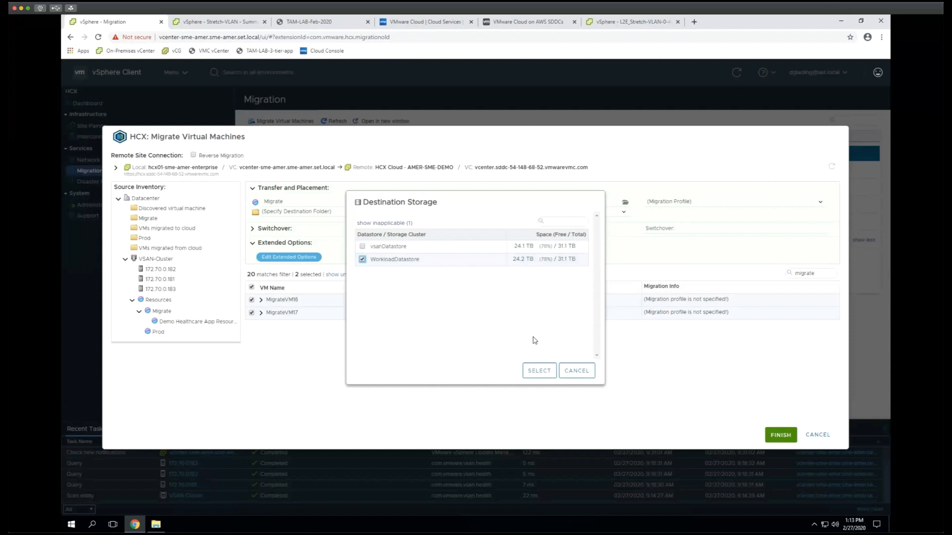
left_click(539, 372)
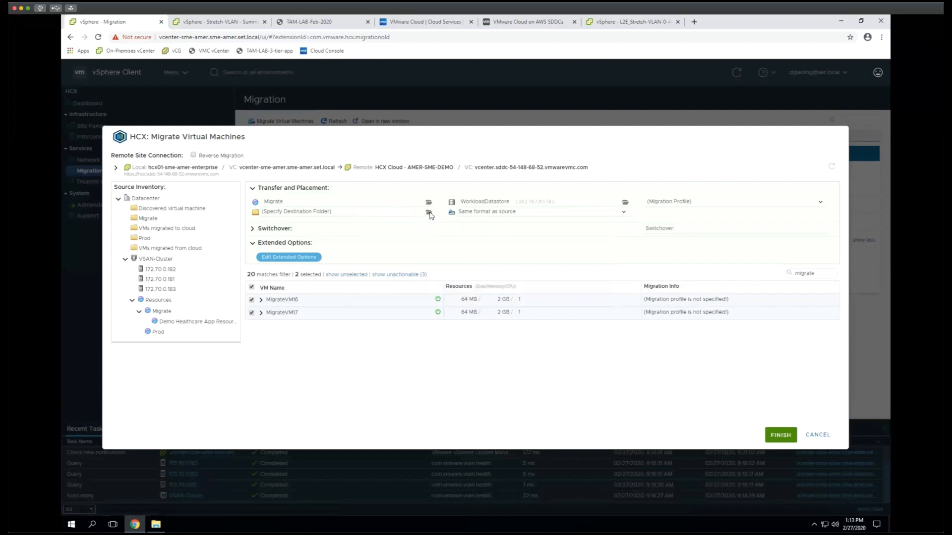
Set the destination folder to "VMs migrated to cloud" and the virtual disk format to Thin Provision.
left_click(429, 212)
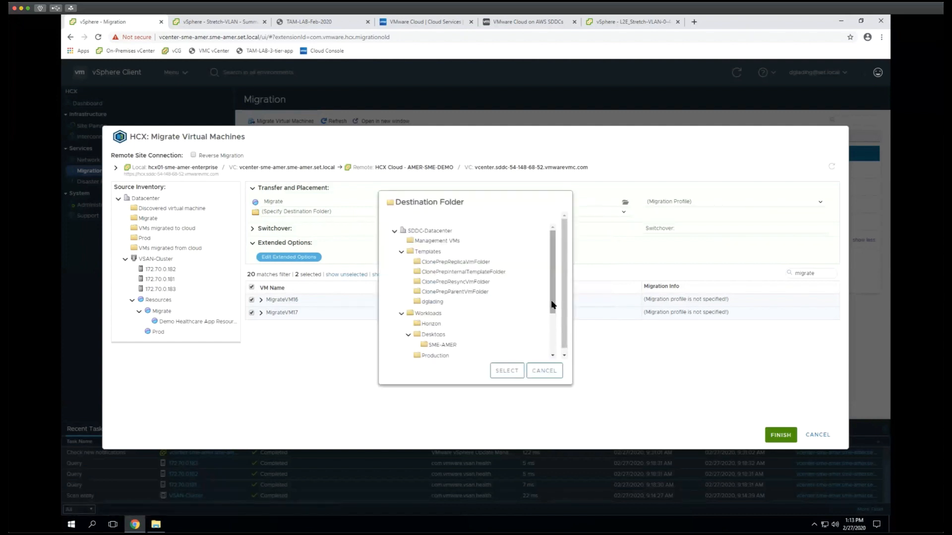
left_click_drag(552, 300, 551, 341)
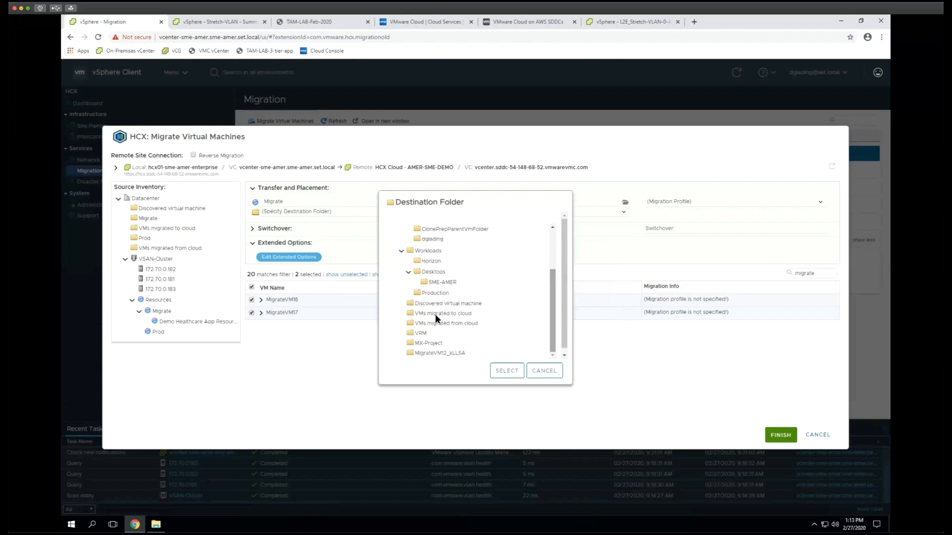
left_click(504, 370)
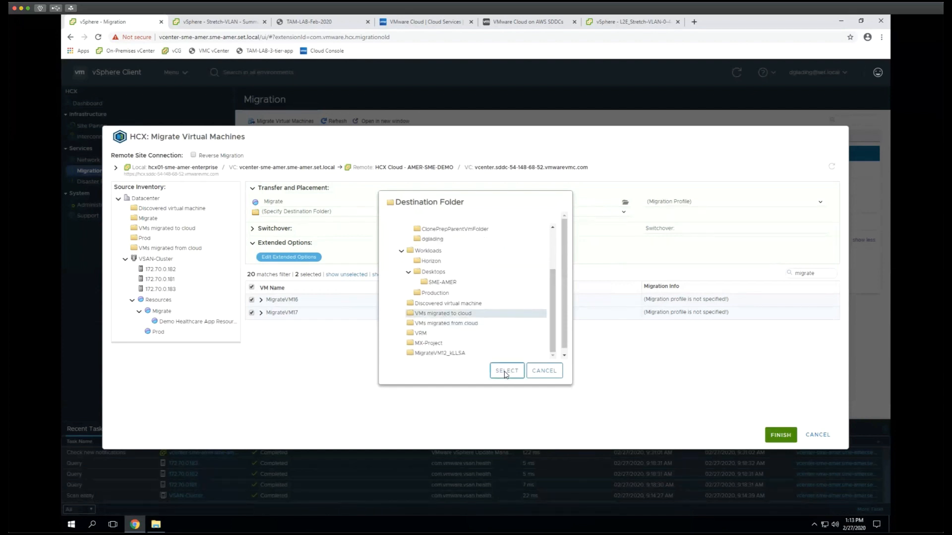
left_click(619, 212)
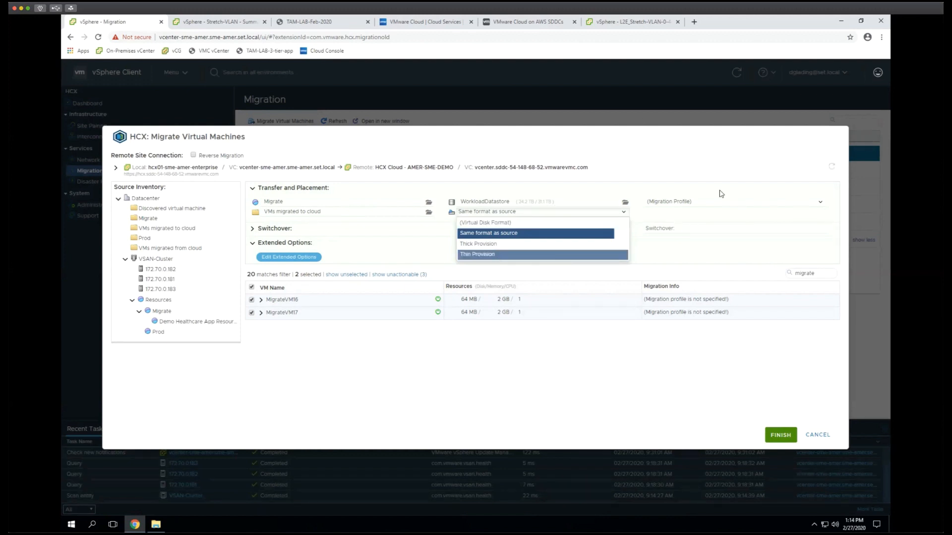
left_click(622, 254)
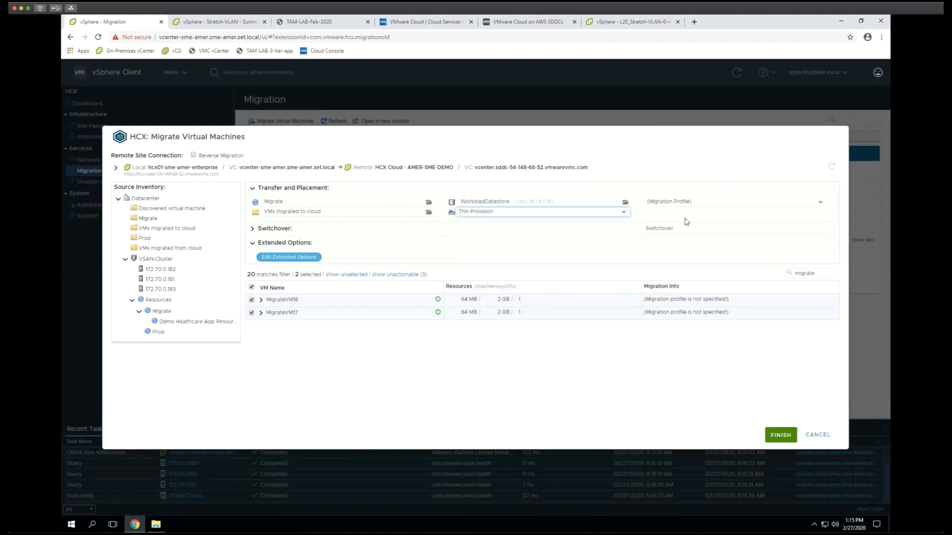
Set the migration profile to Bulk Migration for the selected VMs.
left_click(675, 232)
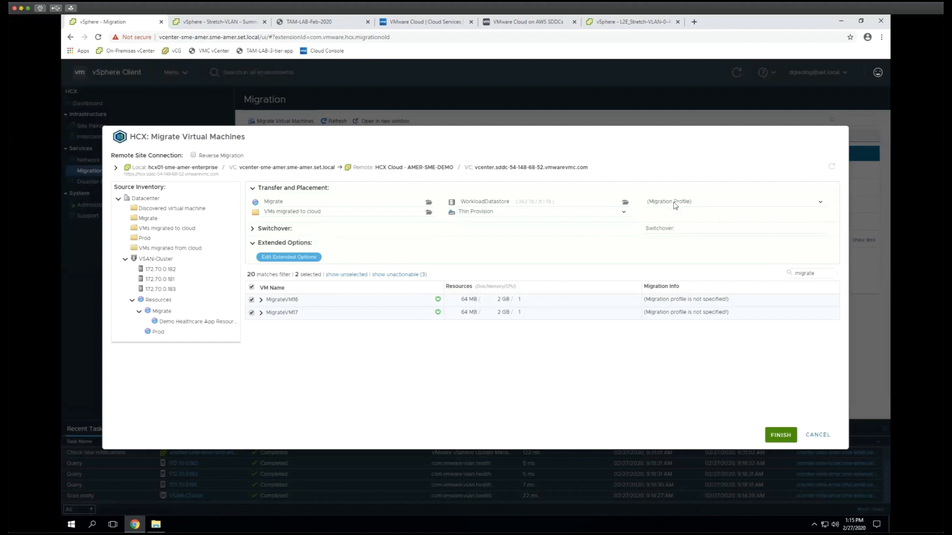
left_click(705, 206)
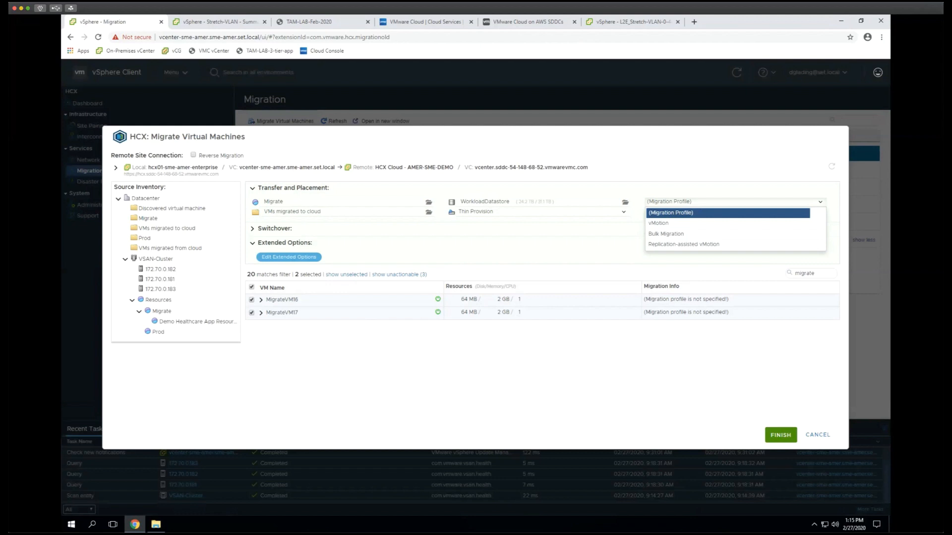
left_click(679, 239)
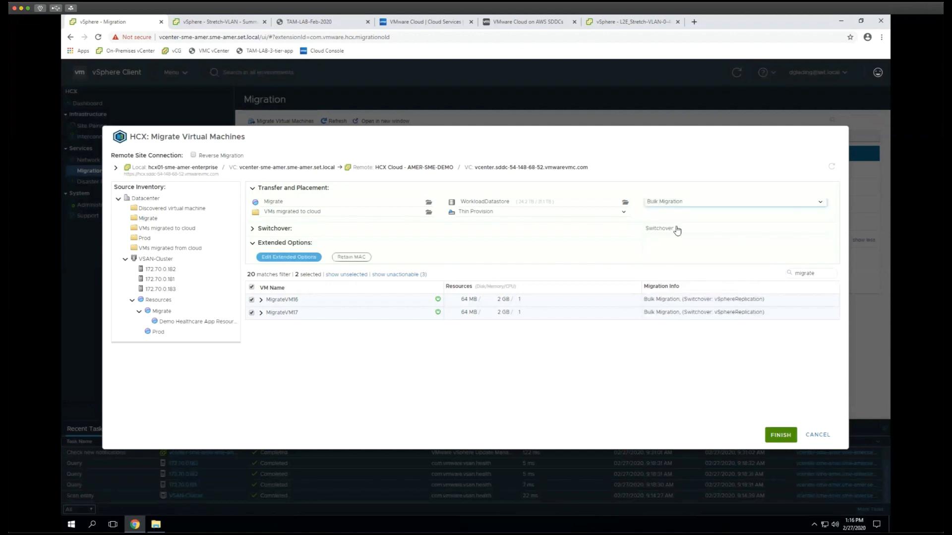
Expand the switchover options and set the maintenance window start to March 27, 2020 at 10:00 PM.
left_click(250, 231)
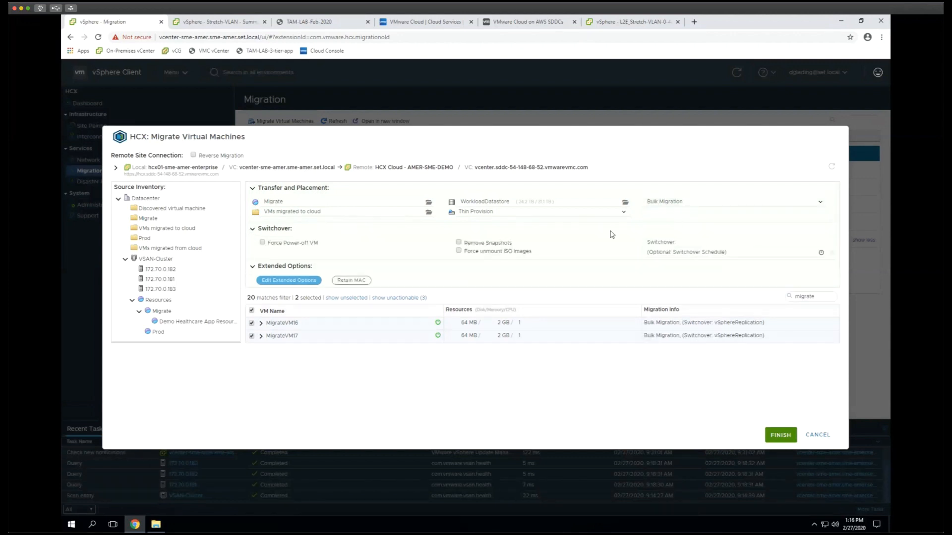
left_click(700, 253)
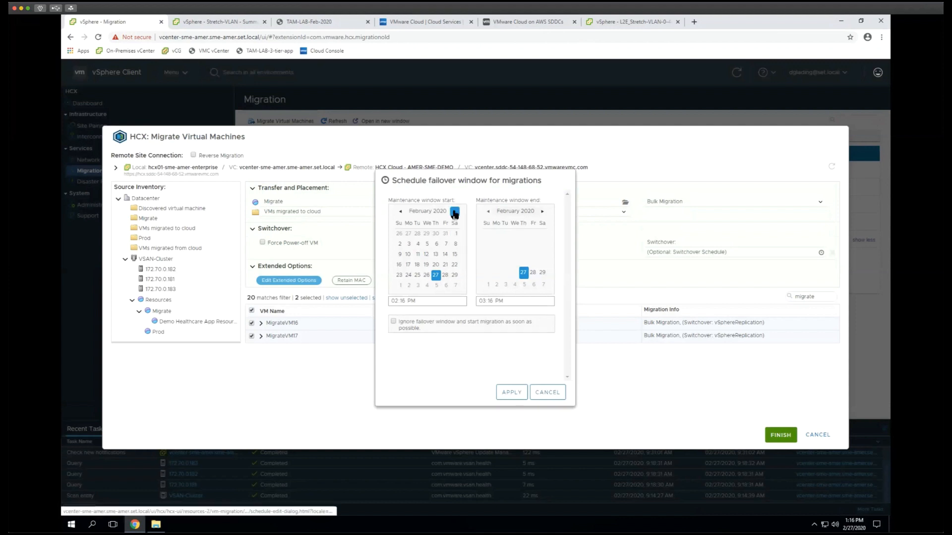
left_click(455, 213)
left_click(445, 276)
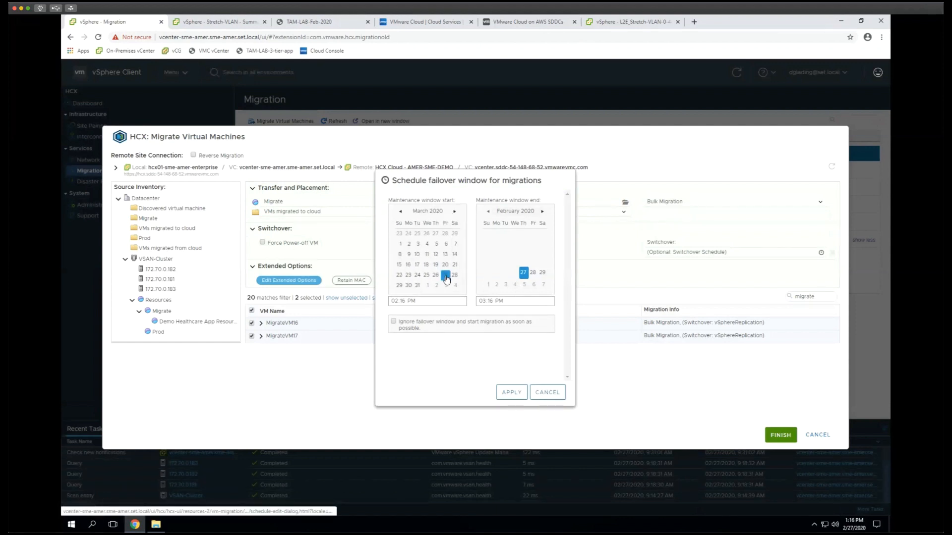
left_click(388, 301)
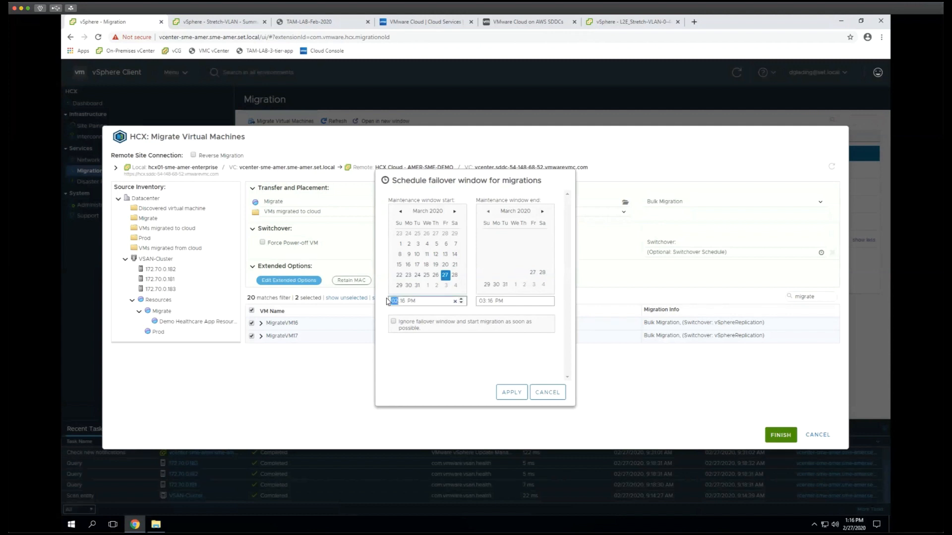
type("10:00")
left_click(516, 398)
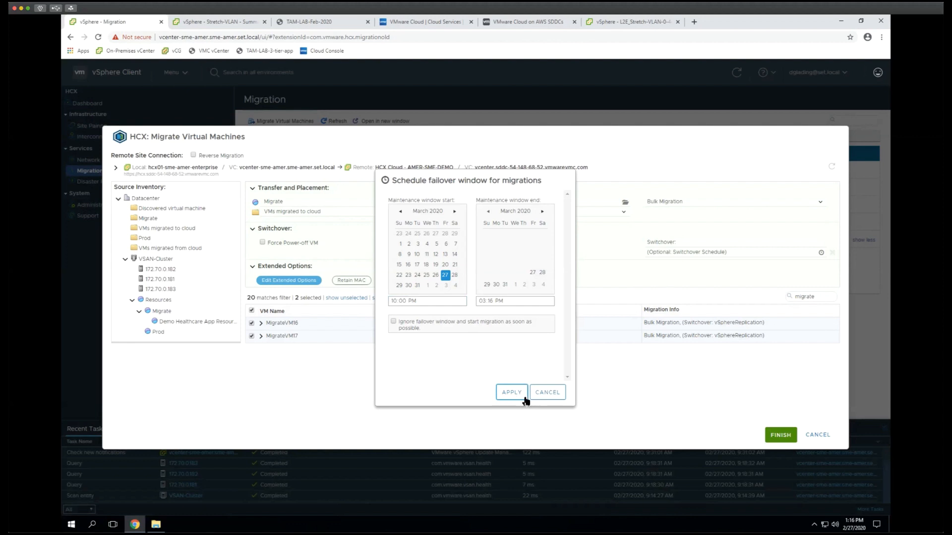
Set the maintenance window end date to March 31, 2020 and apply the switchover schedule.
left_click(445, 276)
left_click(508, 392)
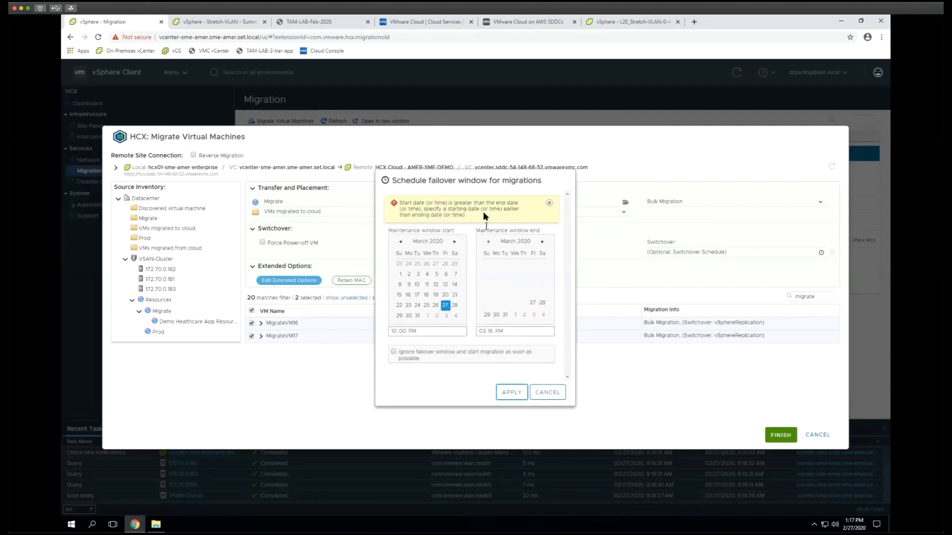
left_click(504, 314)
left_click(511, 394)
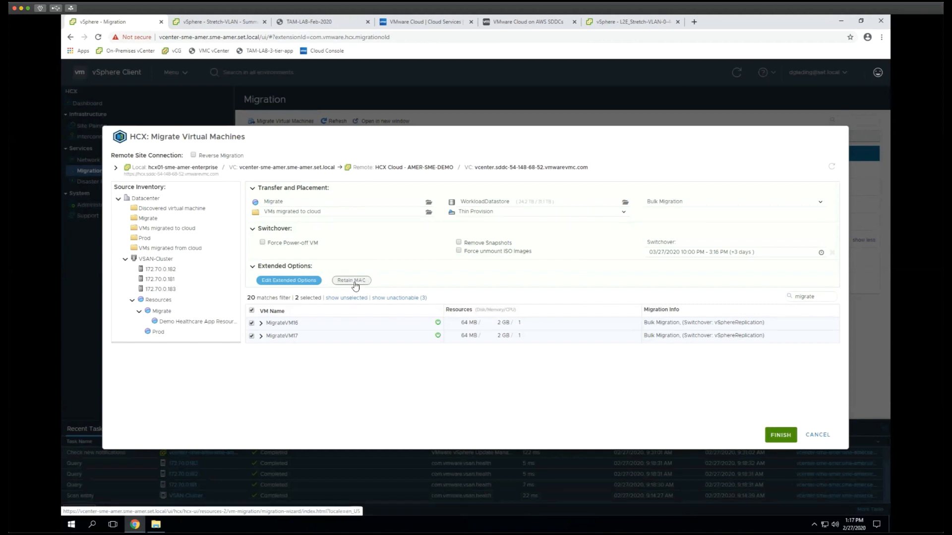
Review the migration's extended options, including the Personalization Script settings, and return without applying a script.
left_click(303, 281)
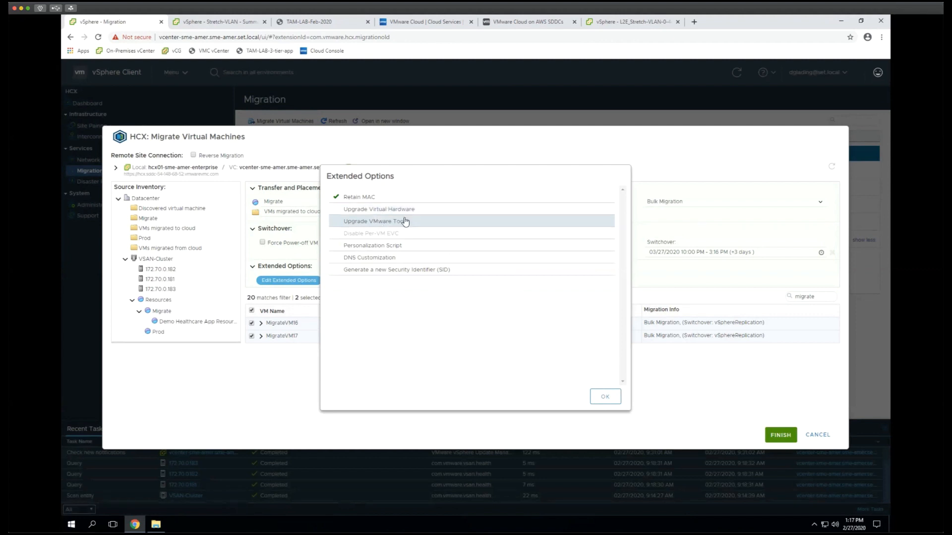
double_click(393, 246)
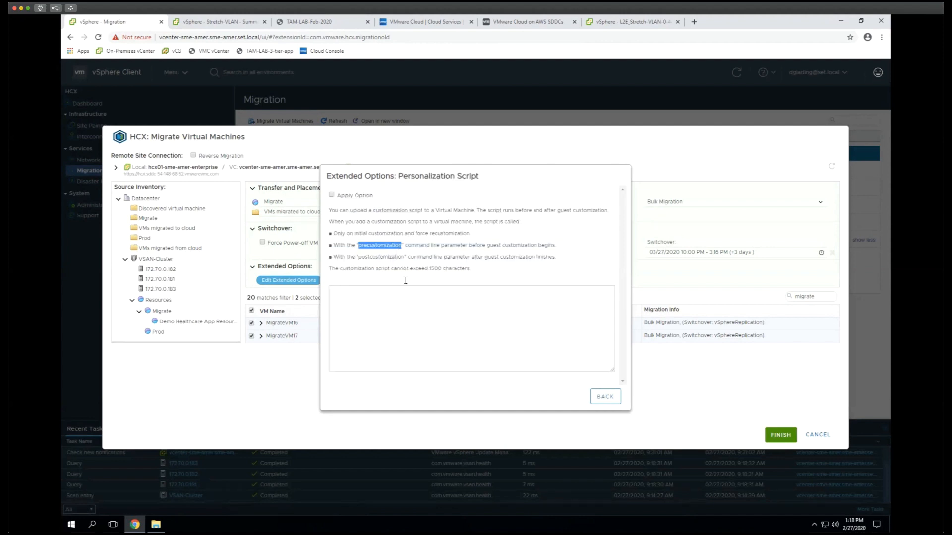
left_click(385, 298)
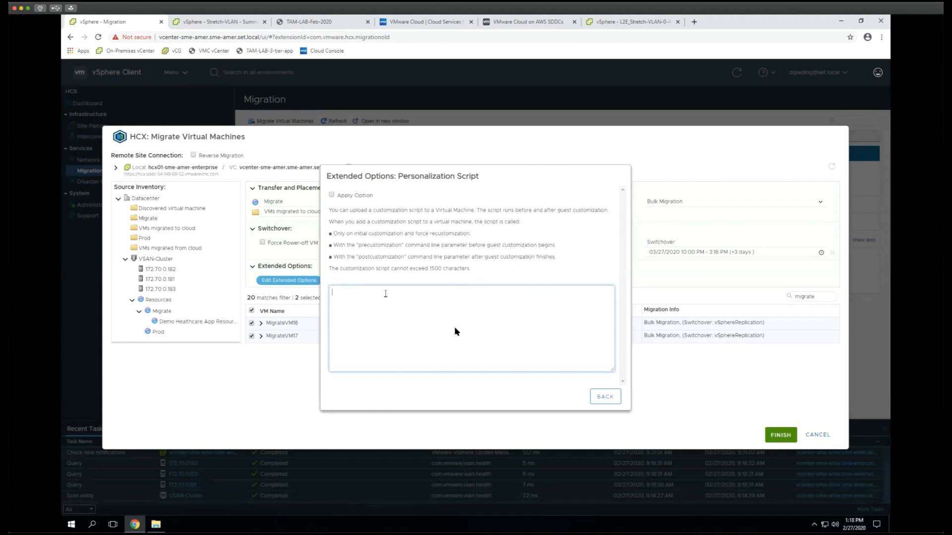
left_click(609, 400)
left_click(605, 397)
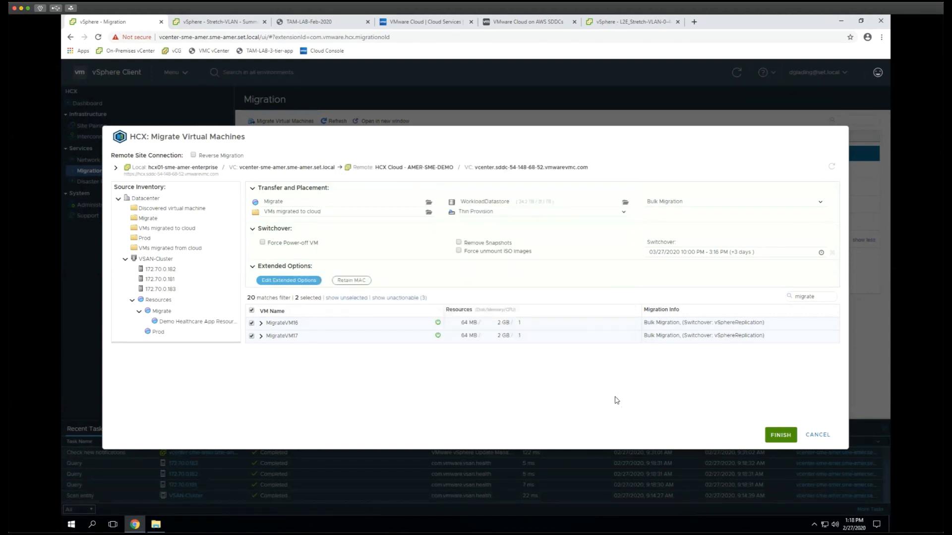
Finish the wizard past the validation warnings to start the bulk migration of MigrateVM16 and MigrateVM17.
left_click(780, 438)
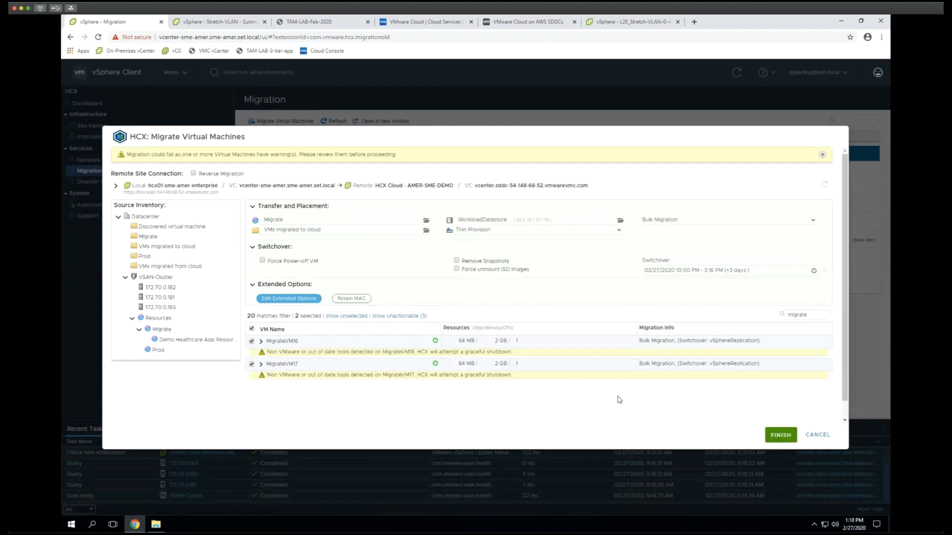
left_click(789, 440)
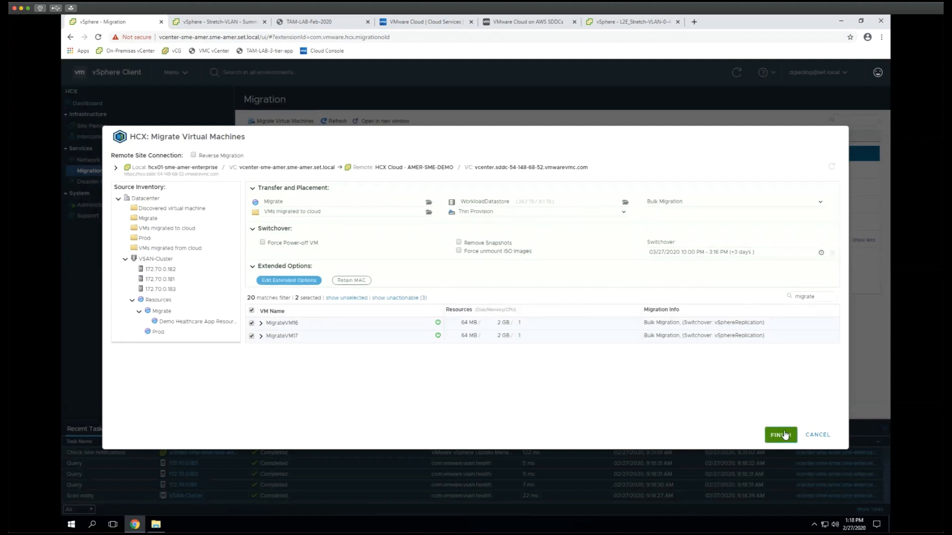
left_click(781, 436)
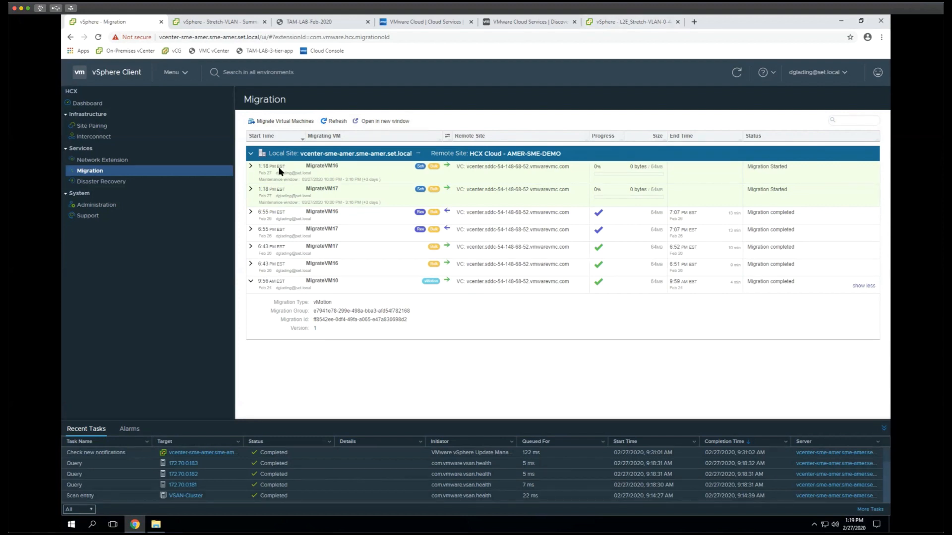
Reschedule the switchover of the running MigrateVM16 migration to ignore the failover window and start as soon as possible.
left_click(251, 167)
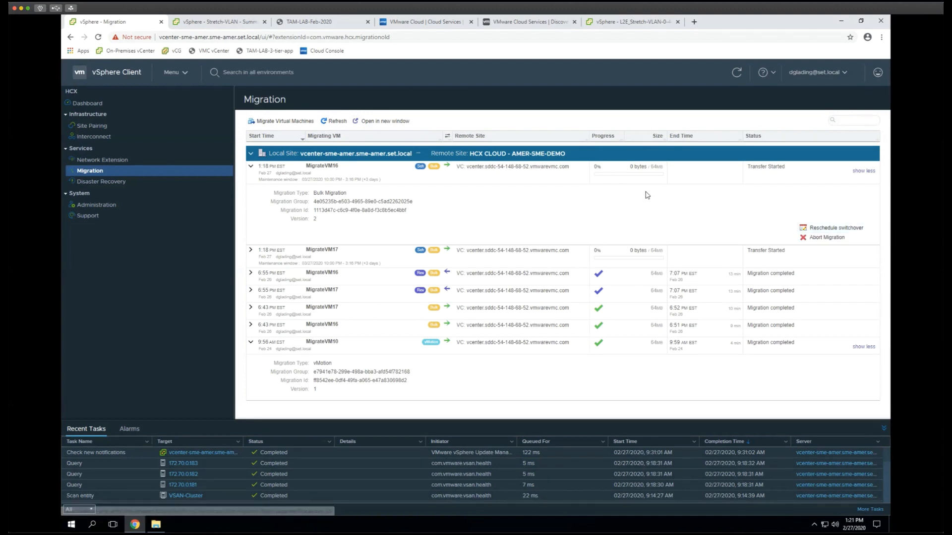
left_click(837, 227)
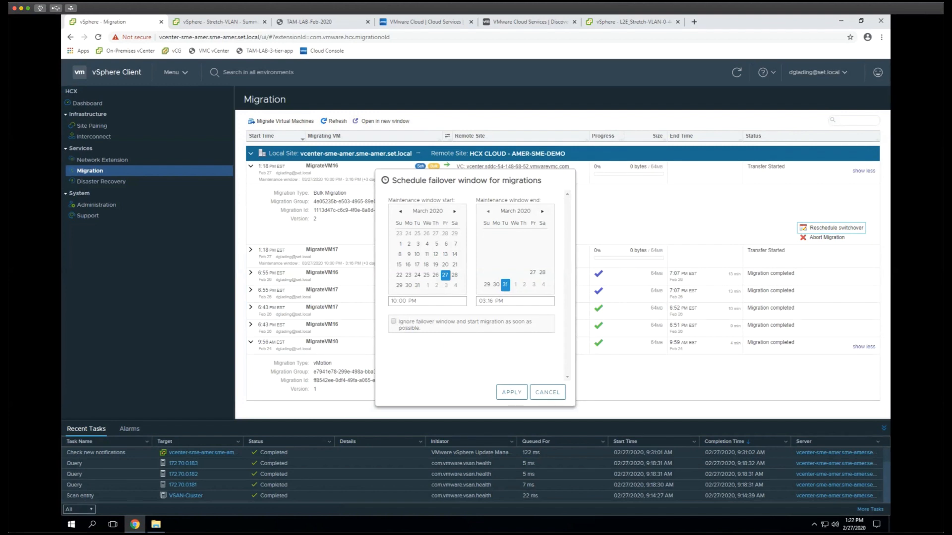
left_click_drag(472, 321, 520, 330)
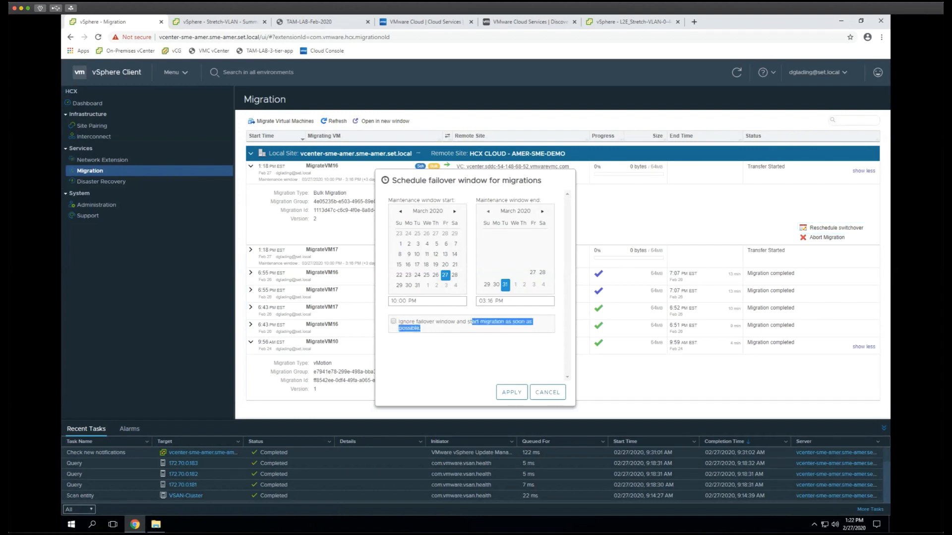
left_click(511, 392)
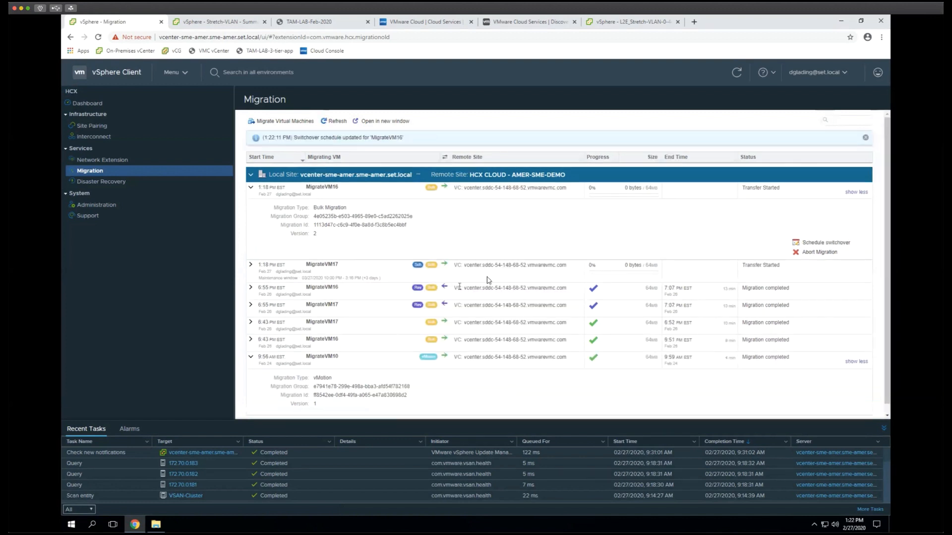
Reschedule the switchover of the running MigrateVM17 migration to ignore the failover window and start as soon as possible.
left_click(249, 266)
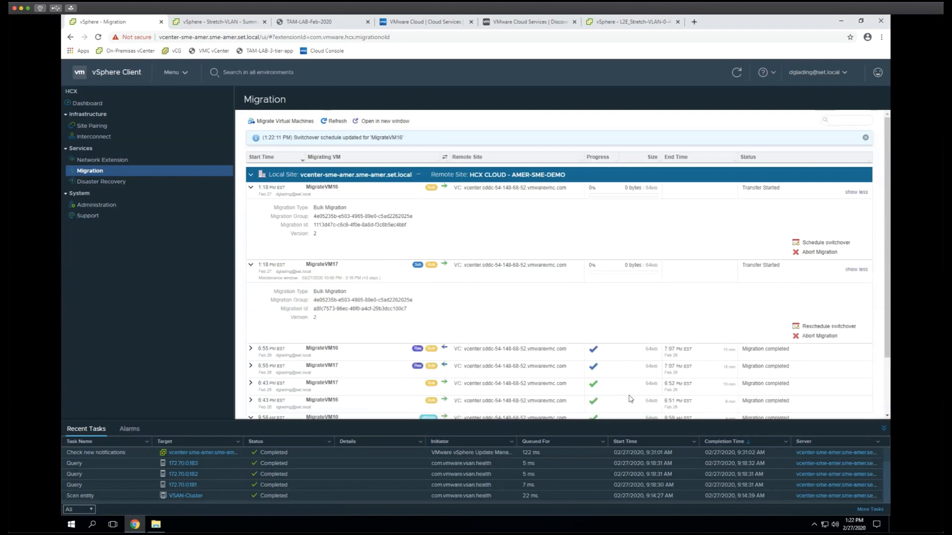
left_click(827, 328)
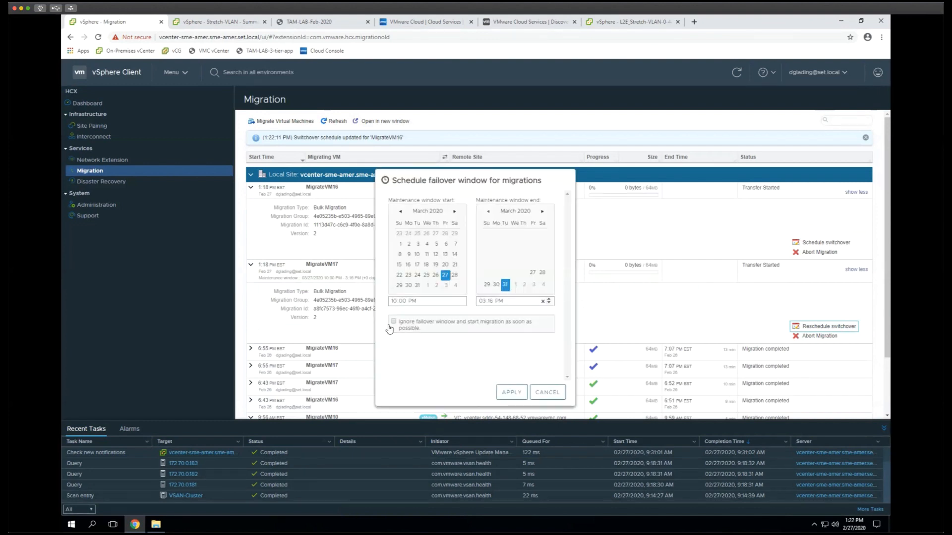
left_click(394, 323)
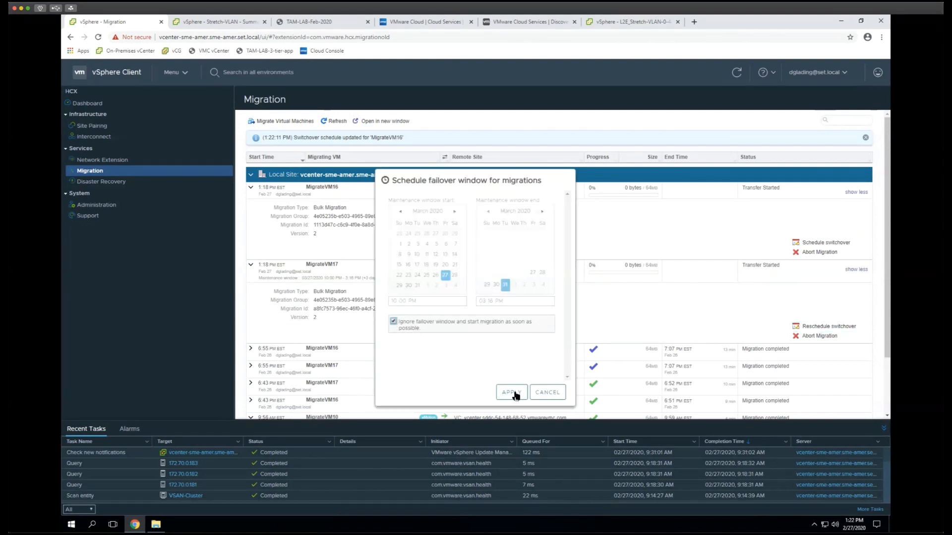
left_click(513, 393)
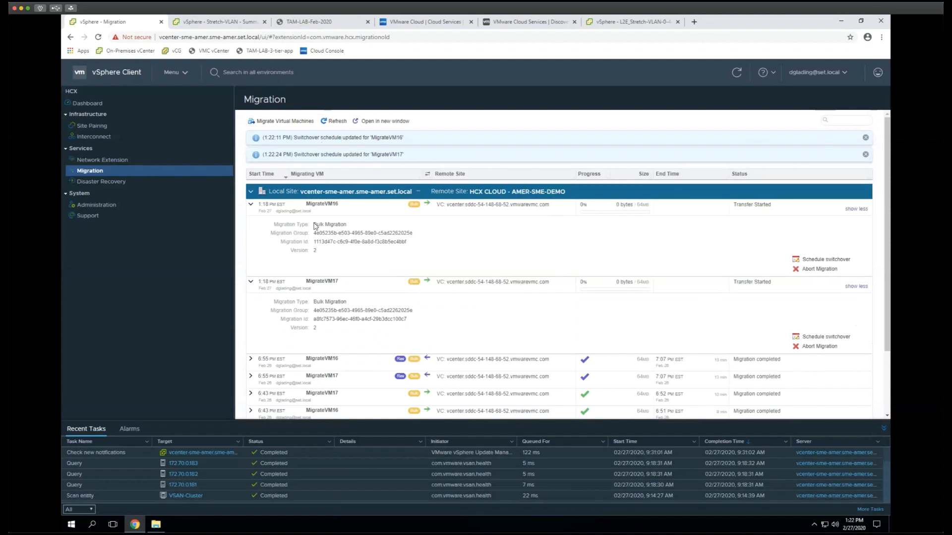
Open the VMs and Templates inventory and show the summary of MigrateVM20 in the Migrate folder.
left_click(185, 72)
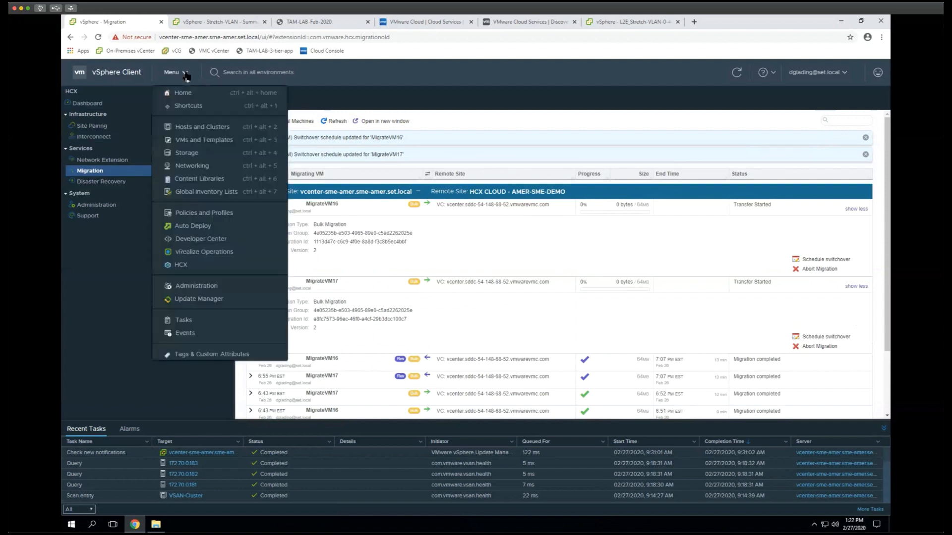
left_click(102, 352)
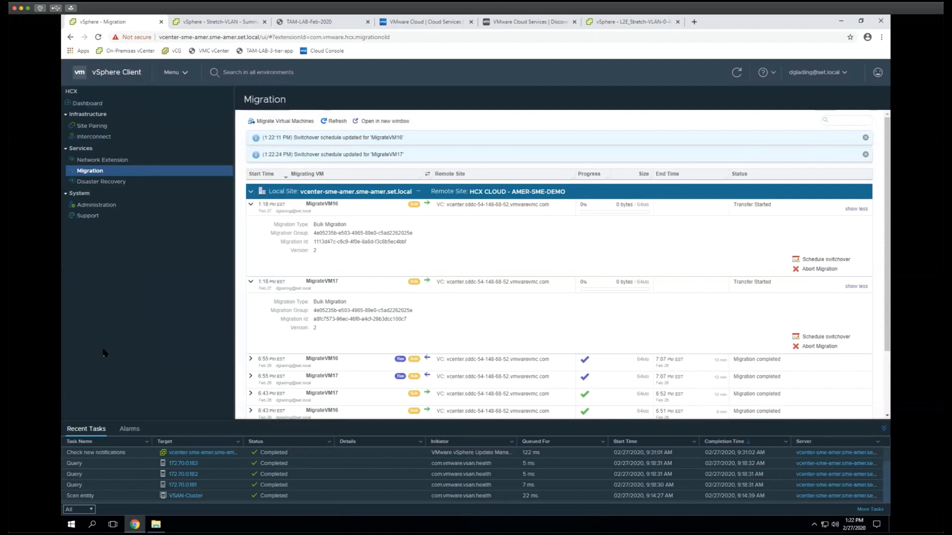
left_click(186, 73)
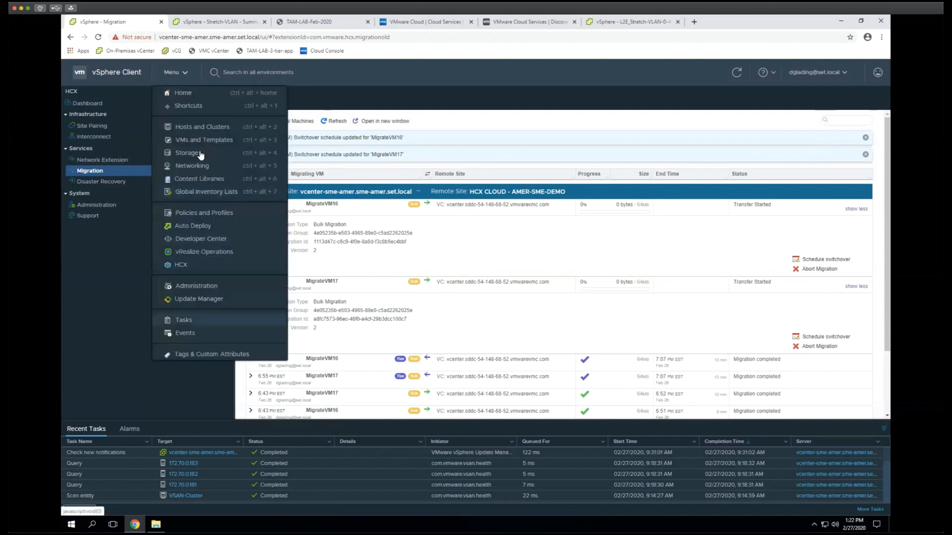
left_click(193, 139)
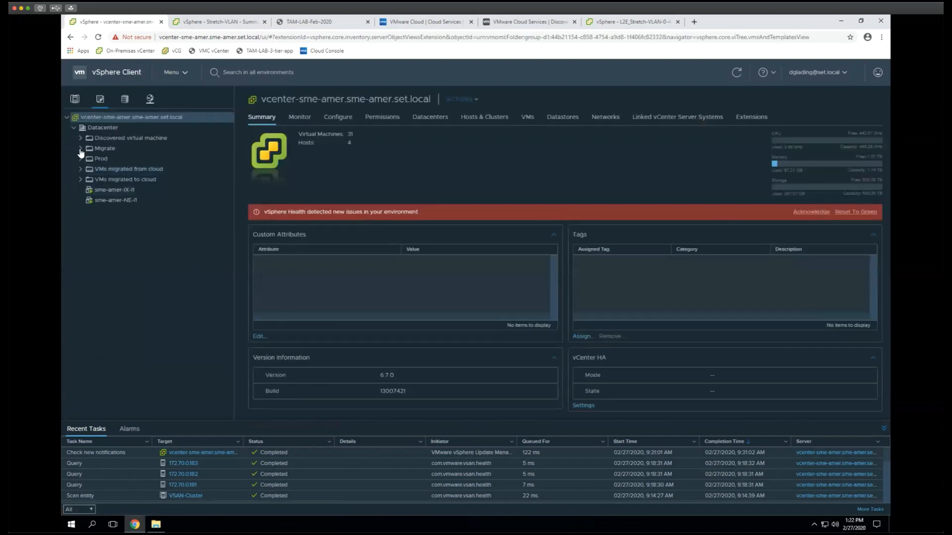
left_click(81, 149)
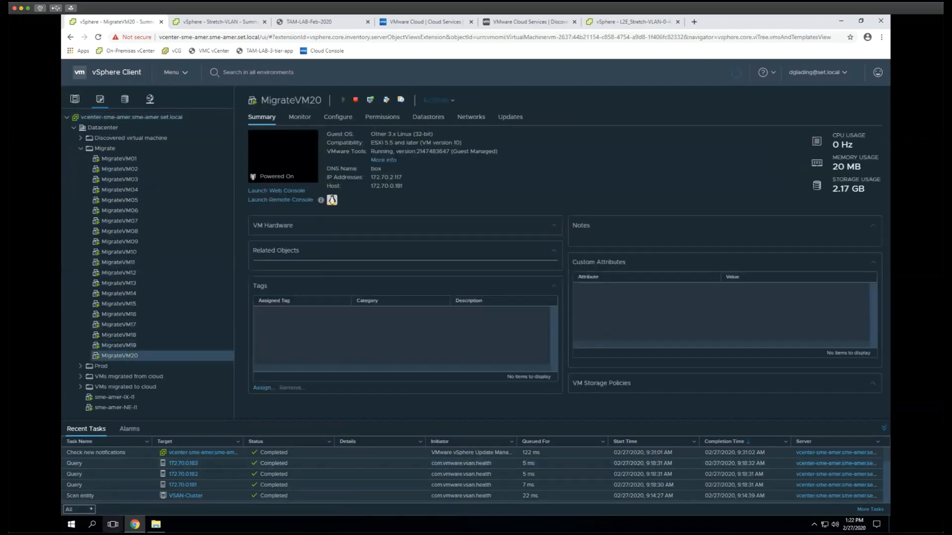
Open a Command Prompt and start a continuous ping to MigrateVM20 at 172.70.2.117.
left_click(92, 525)
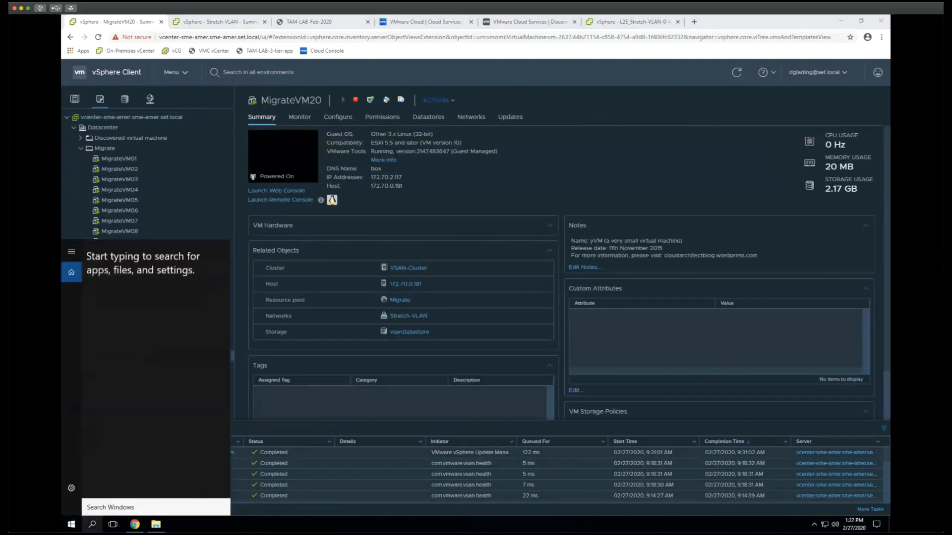
type("cmd")
key("Return")
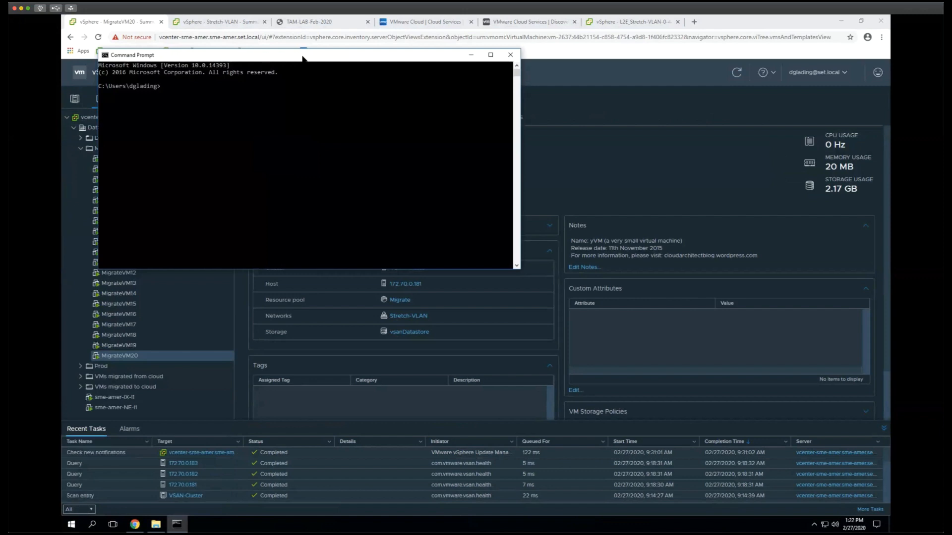
left_click_drag(302, 59, 578, 61)
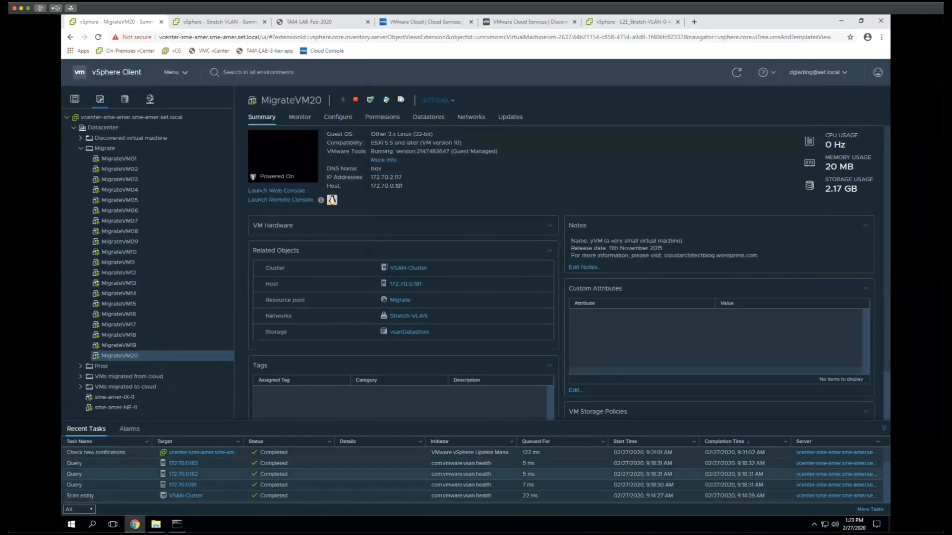
left_click(177, 525)
type("ping 172")
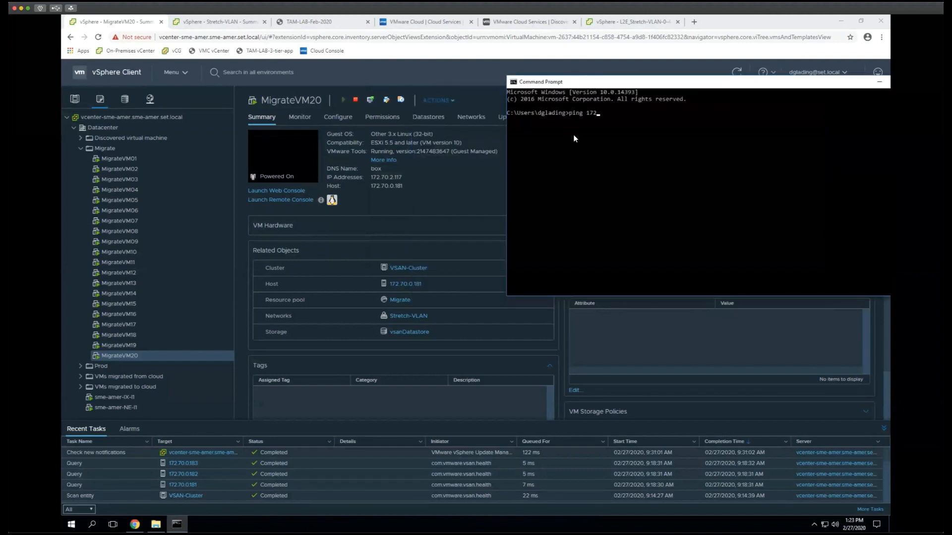
type(".70.2.117 -t")
key("Return")
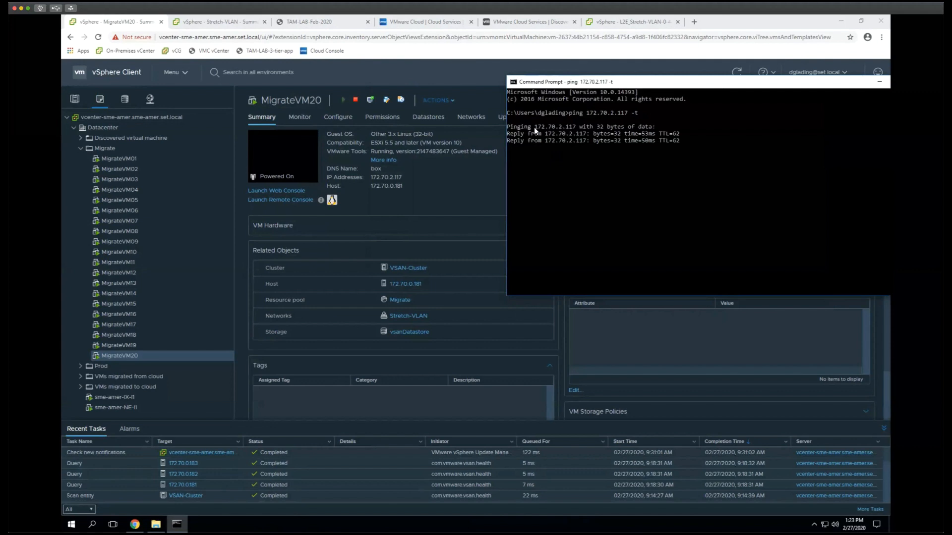
Begin an HCX migration of MigrateVM20 to the target site using the vMotion migration profile.
left_click(156, 356)
right_click(156, 356)
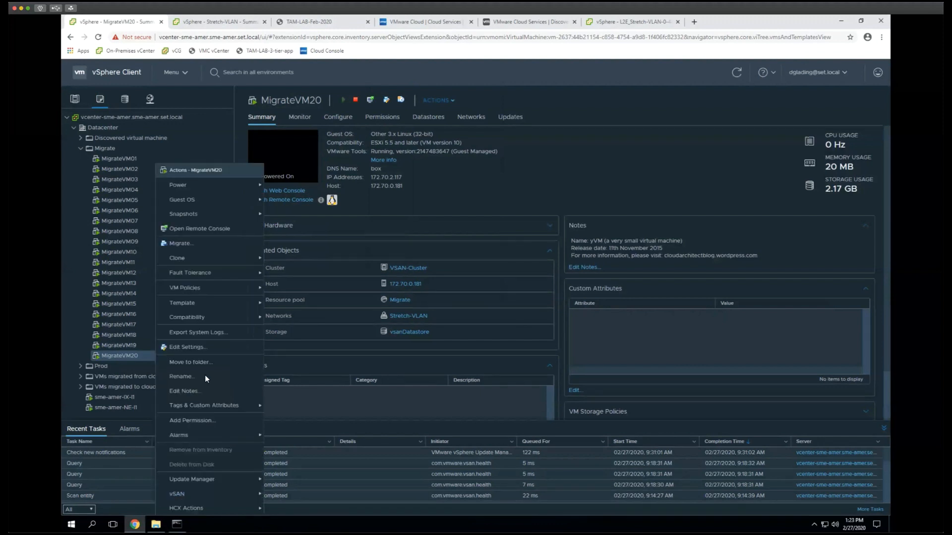
mouse_move(205, 508)
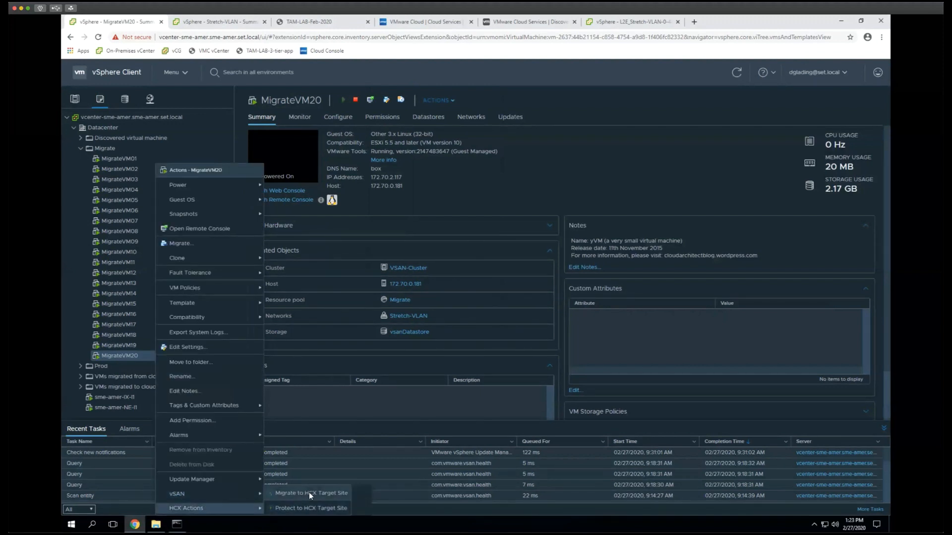
left_click(309, 492)
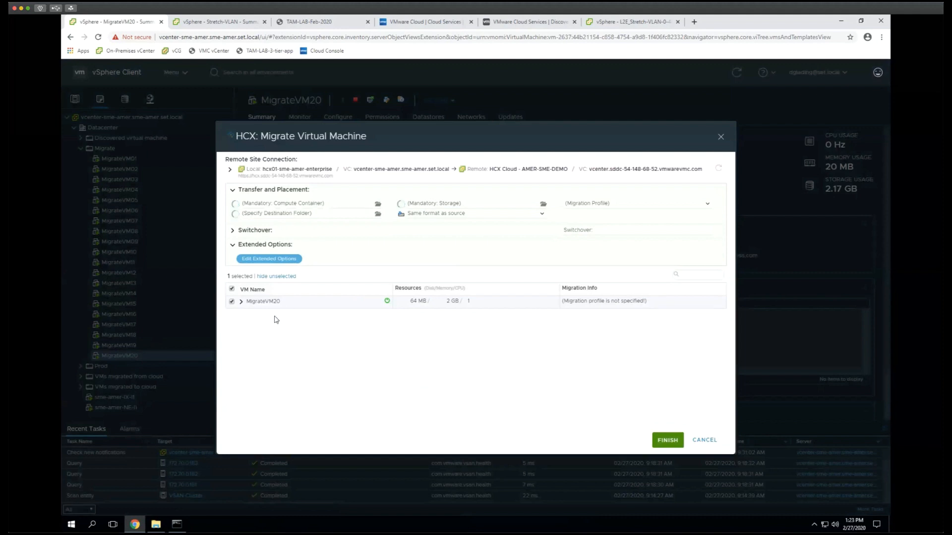
left_click(609, 208)
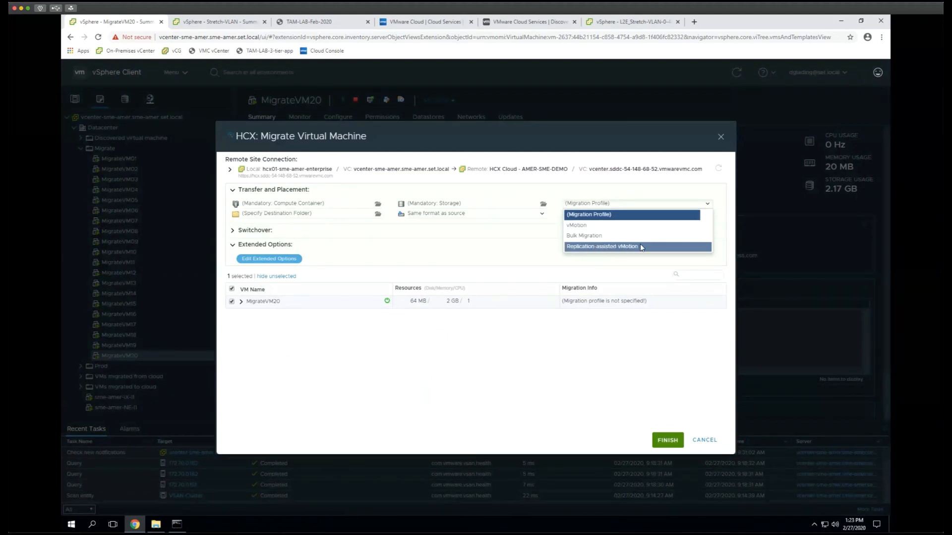
left_click(600, 229)
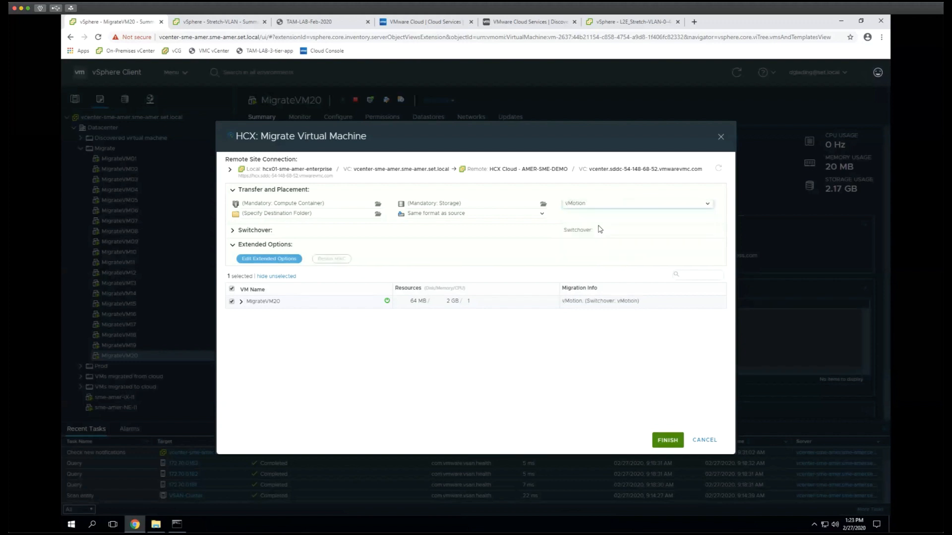
Set the destination compute container to the Migrate resource pool and the destination storage to WorkloadDatastore.
left_click(378, 207)
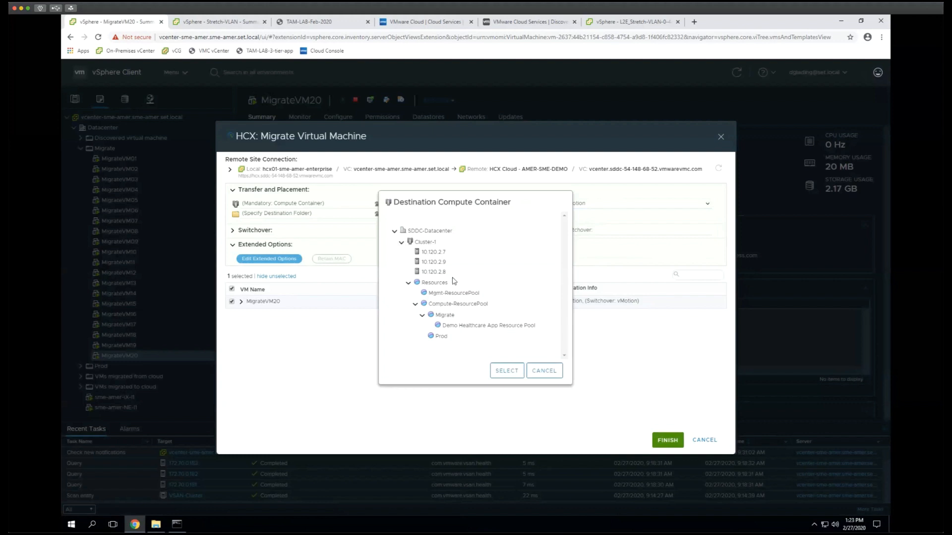
left_click(440, 242)
left_click(446, 315)
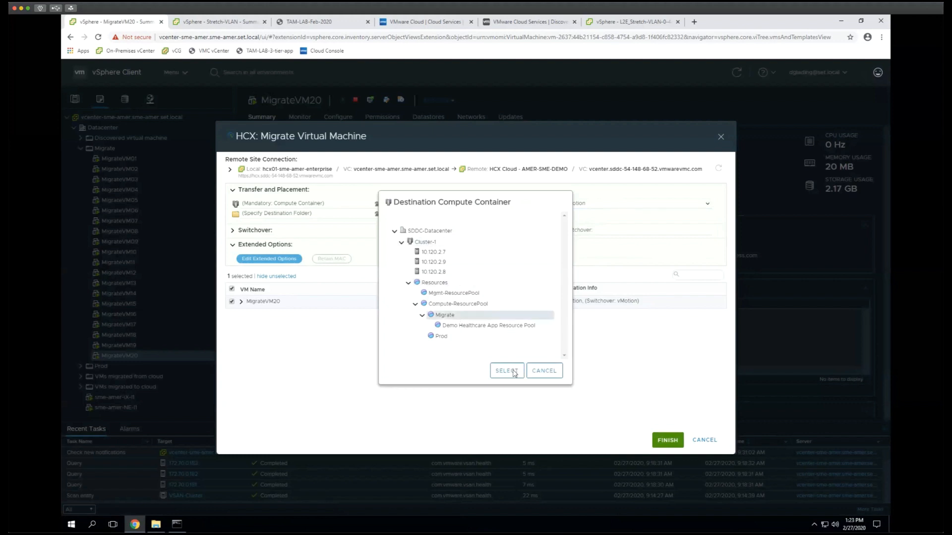
left_click(507, 370)
left_click(497, 209)
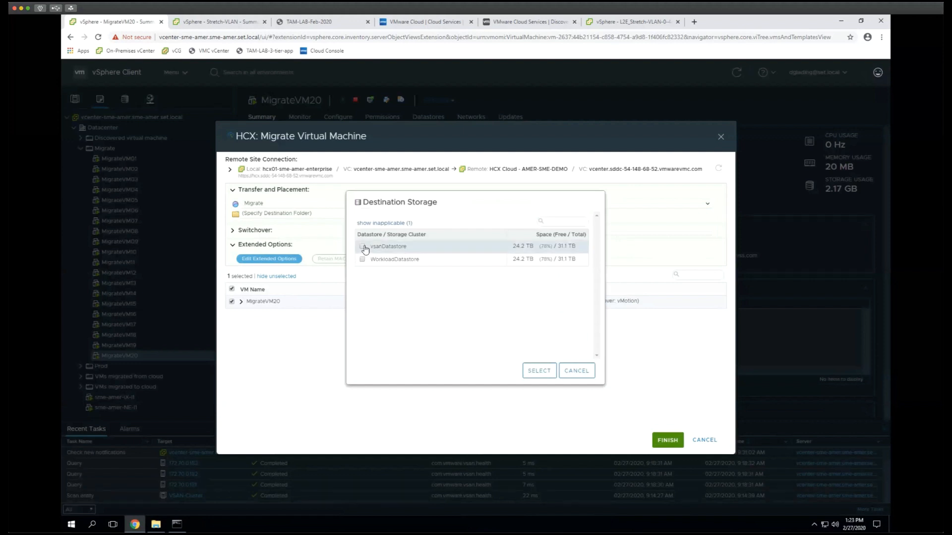
left_click(362, 259)
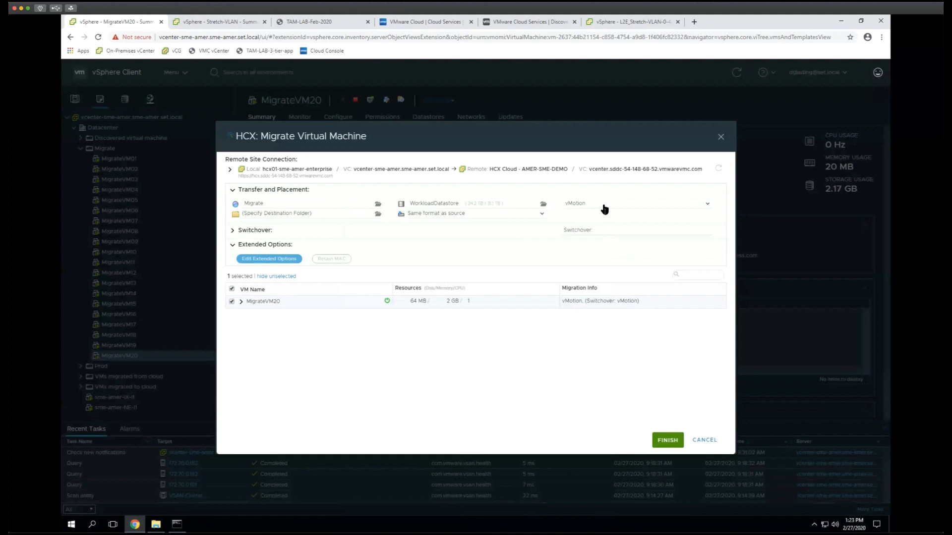
Set the destination folder to VMs migrated to cloud and finish the wizard to start the MigrateVM20 migration.
left_click(378, 214)
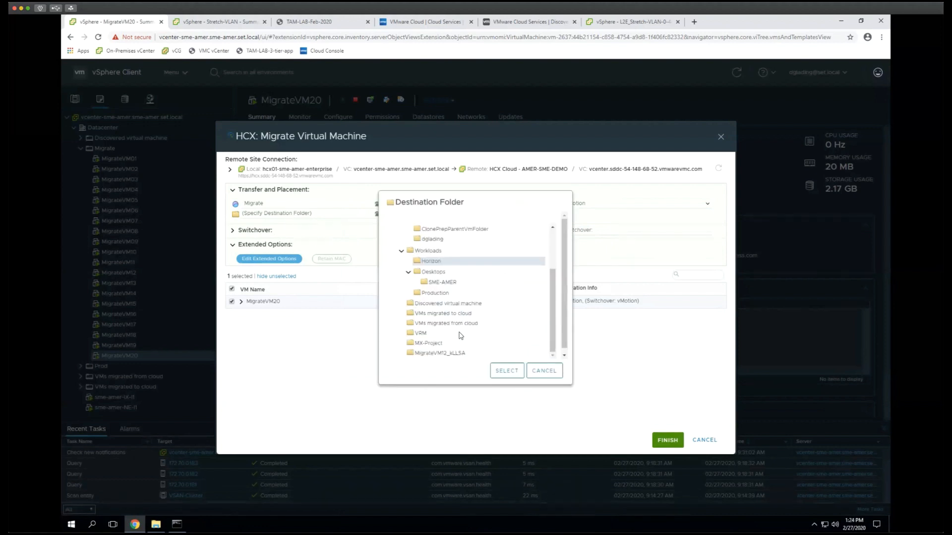
scroll(476, 297, "down", 3)
left_click(443, 313)
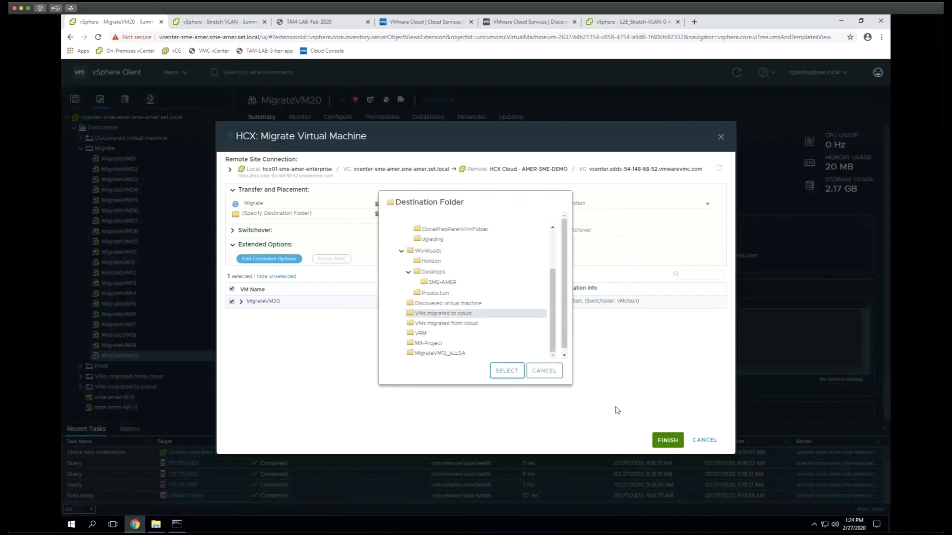
left_click(507, 370)
left_click(666, 441)
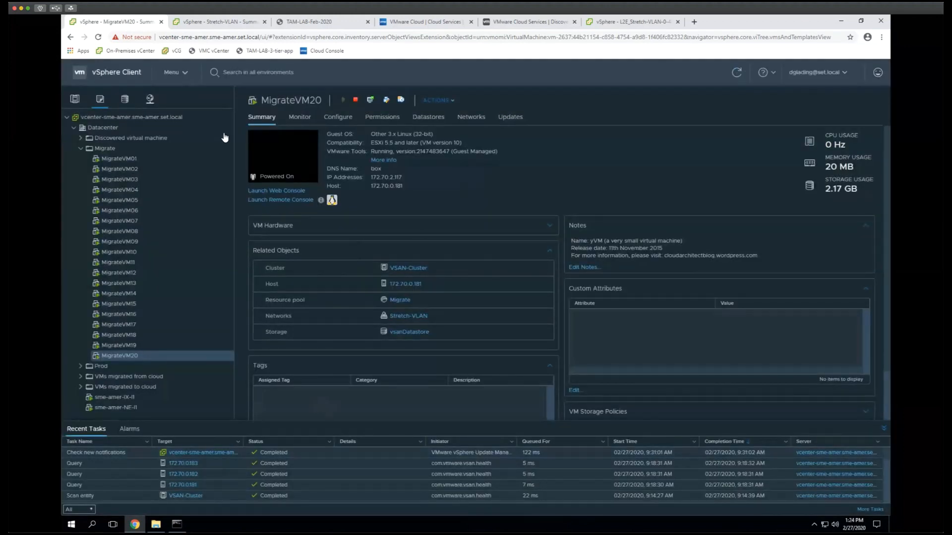
Check the progress of the migrations in HCX Migration and bring the running ping window into full view.
left_click(182, 72)
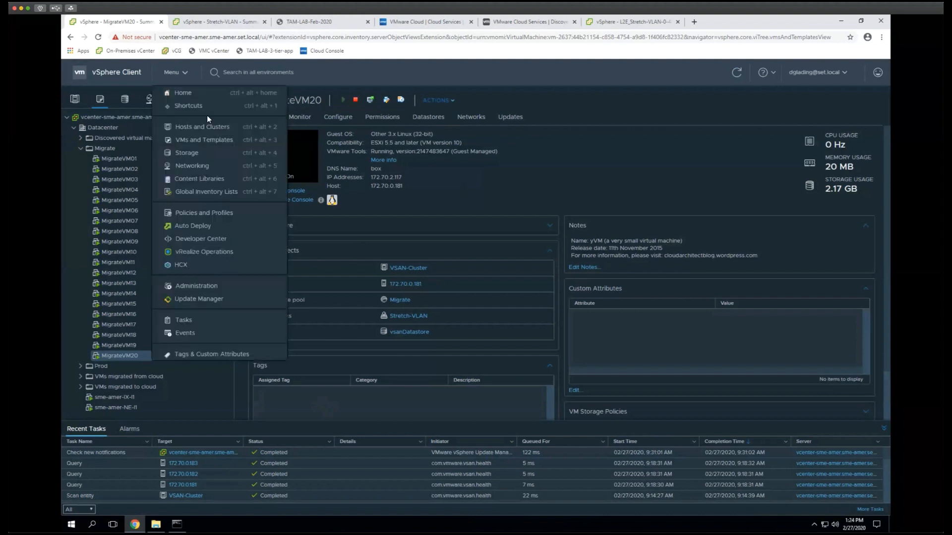
left_click(204, 264)
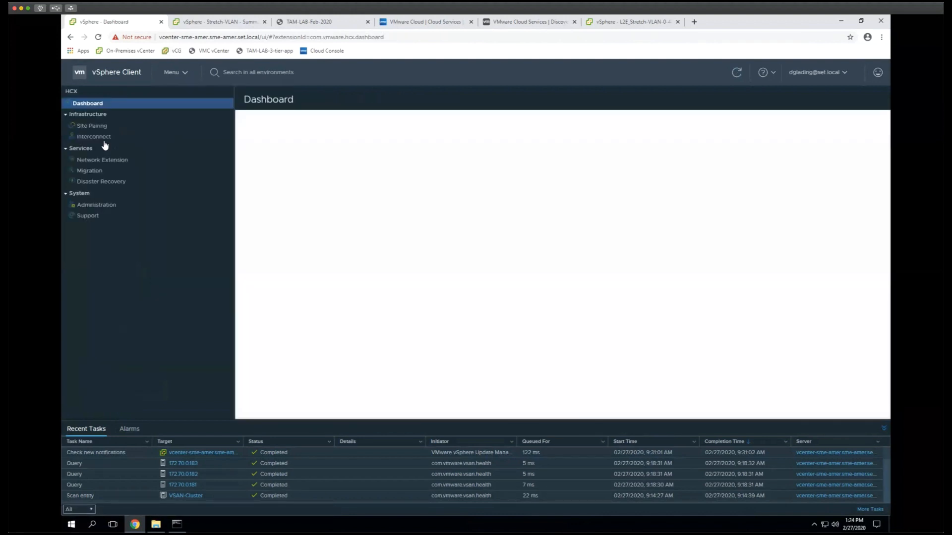
left_click(101, 137)
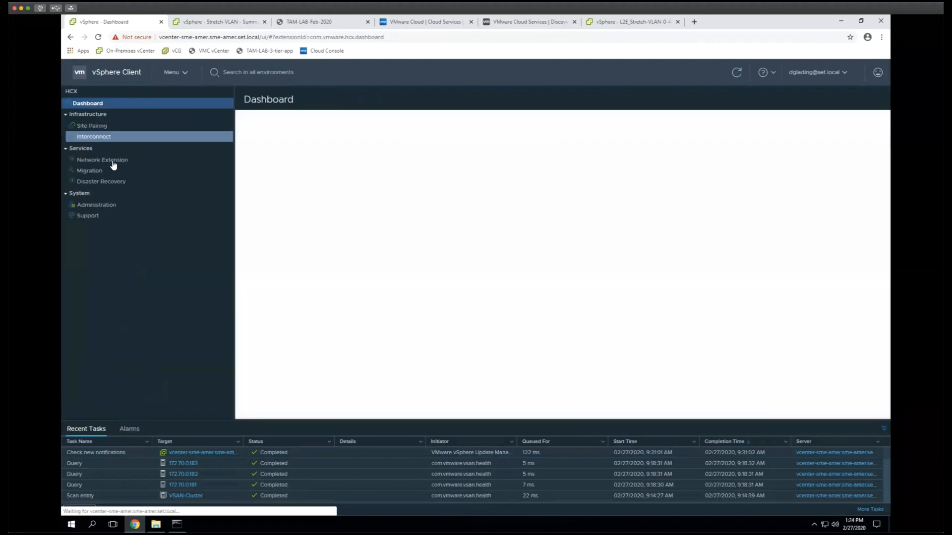
left_click(109, 171)
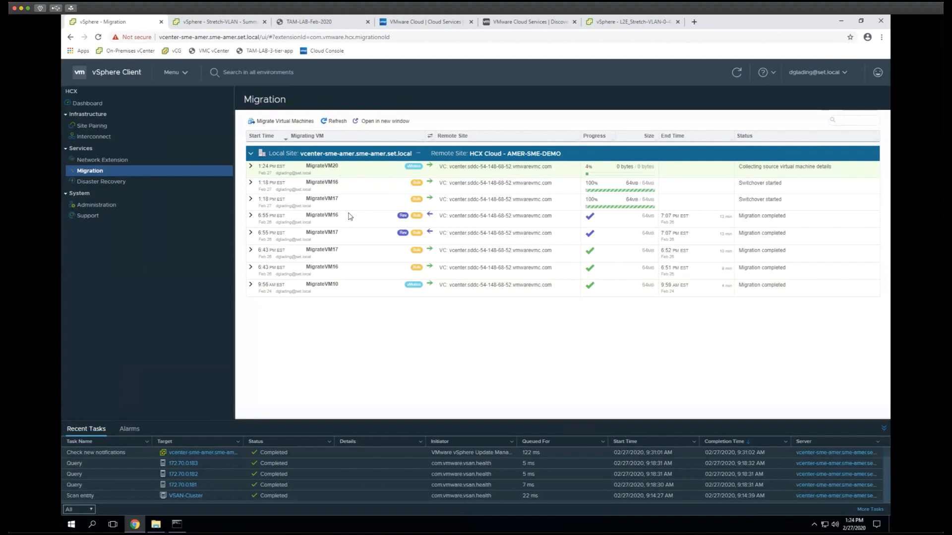
key("alt+Tab")
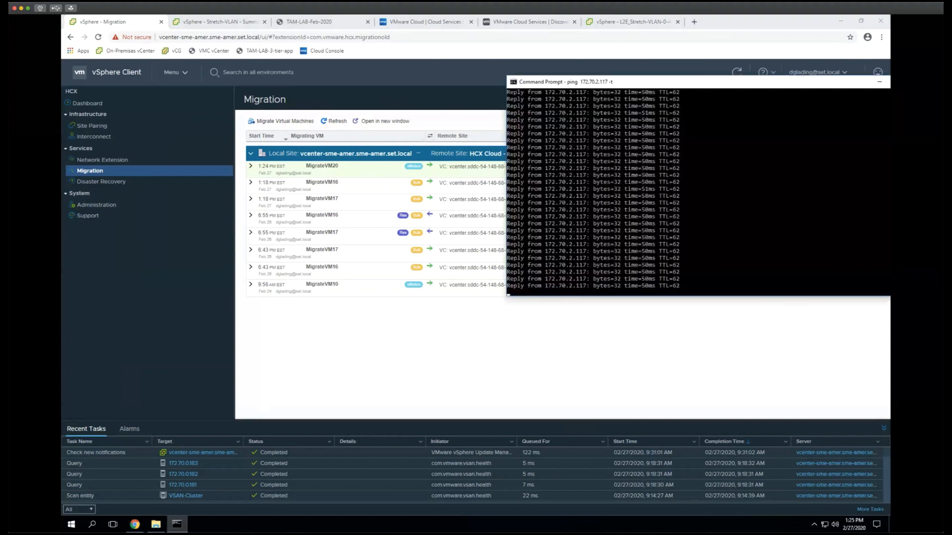
left_click_drag(627, 84, 544, 74)
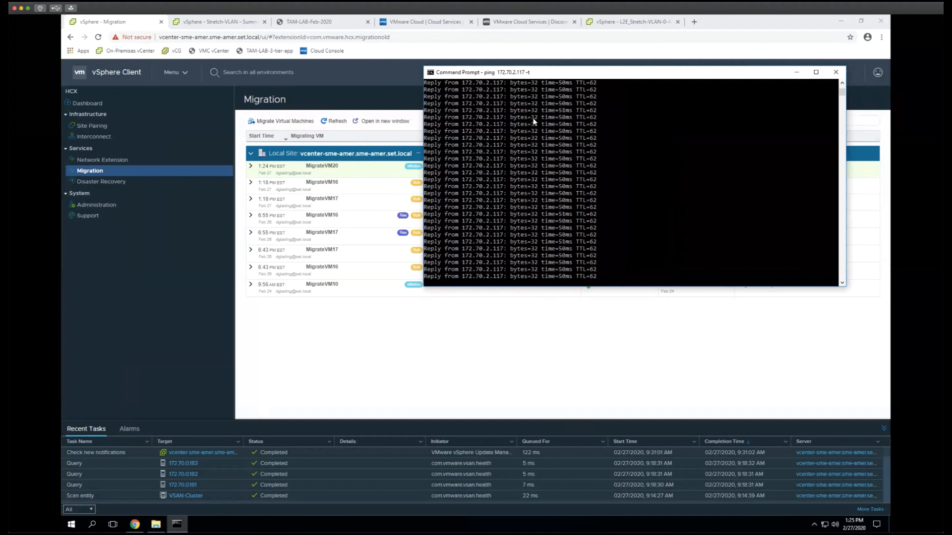
View the TAM LAB network diagram and open the summary of the AMER-SME-DEMO SDDC in VMware Cloud on AWS.
left_click(330, 23)
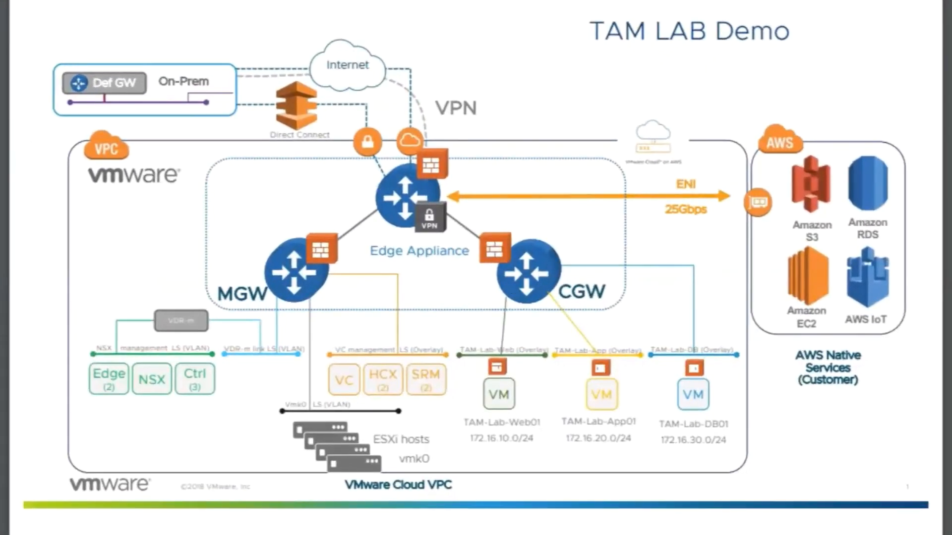
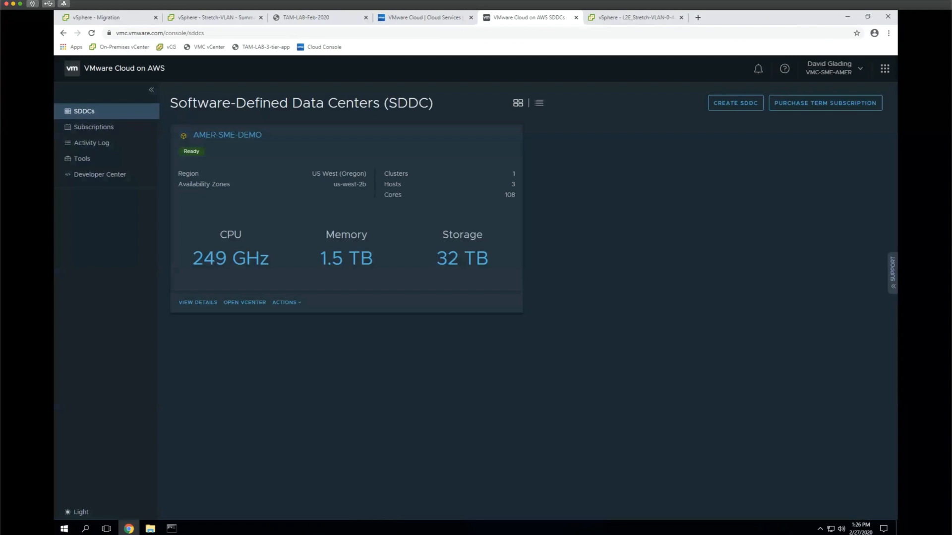
left_click(231, 138)
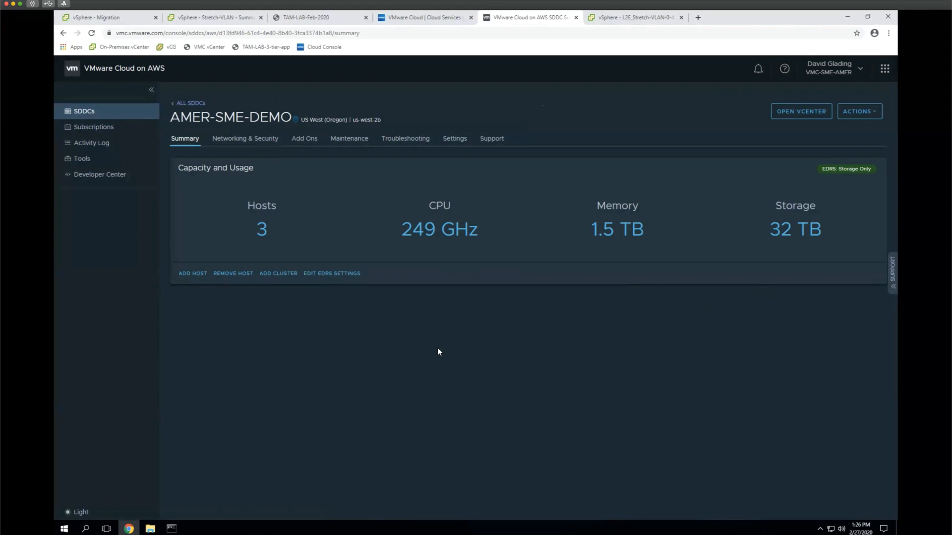
Review the networking overview and segments of the AMER-SME-DEMO SDDC alongside the TAM LAB diagram and the cloud vCenter's networks.
left_click(257, 143)
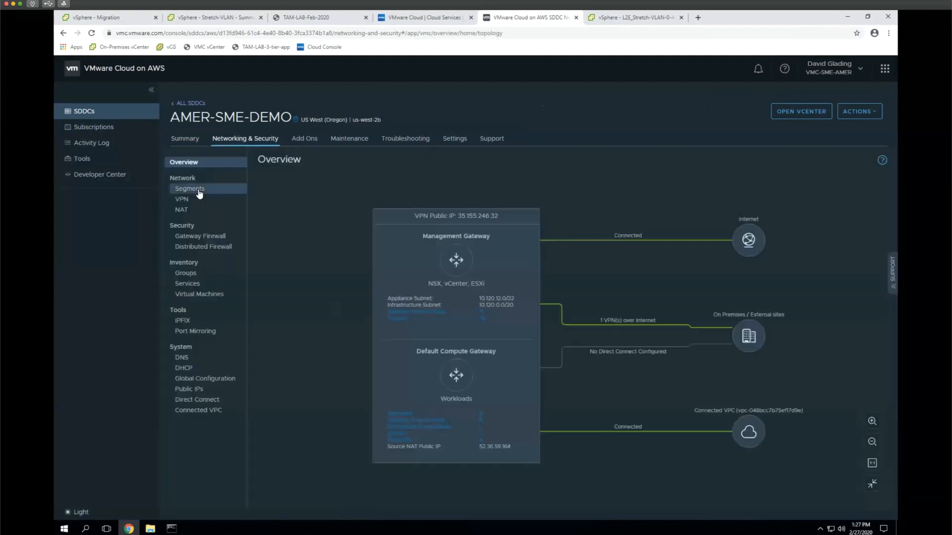
left_click(200, 192)
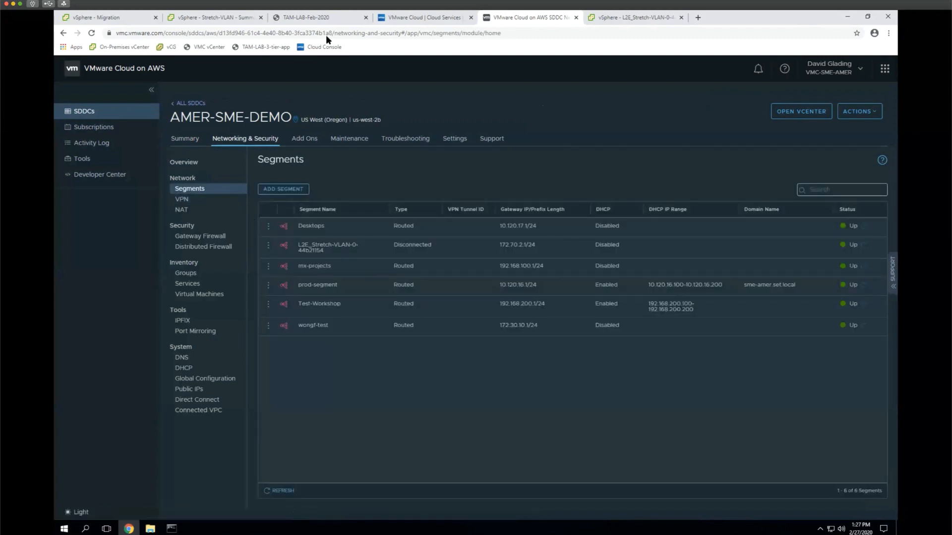
left_click(320, 17)
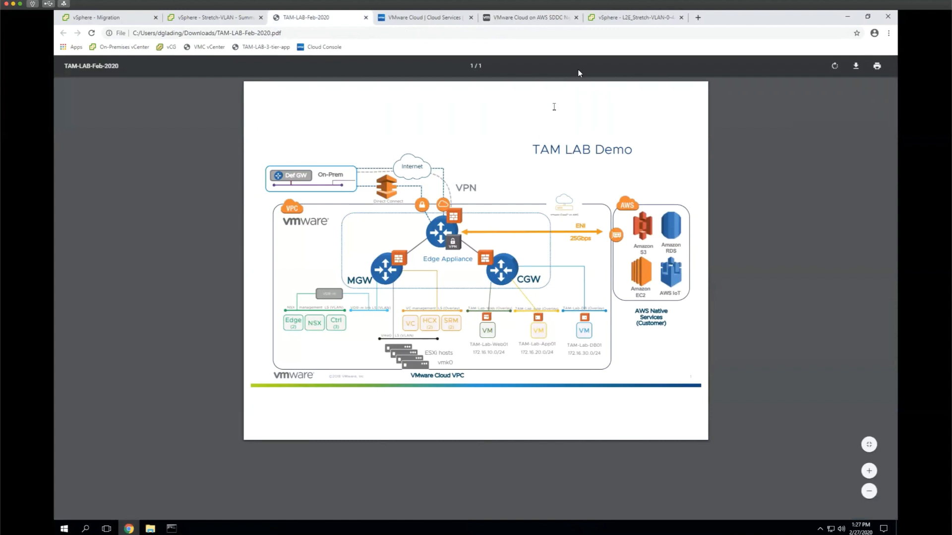
left_click(634, 17)
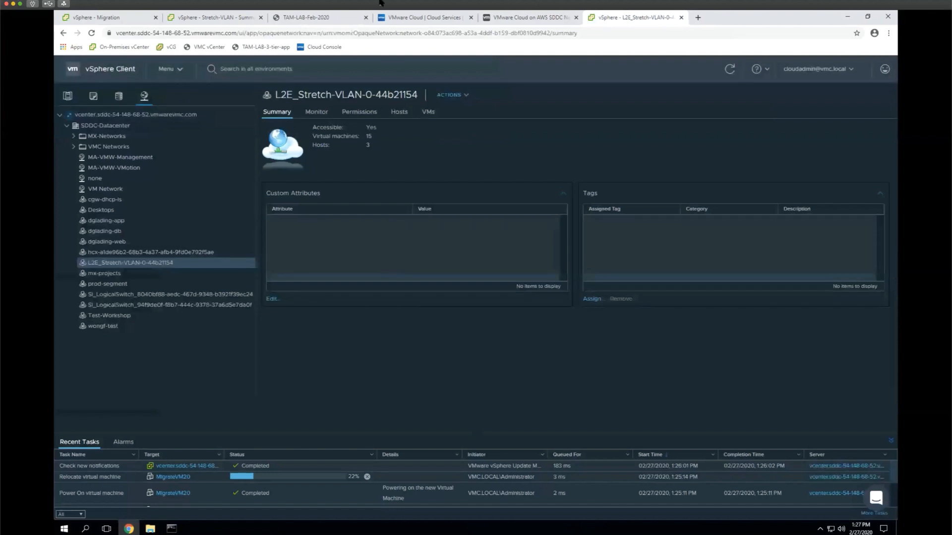
left_click(540, 18)
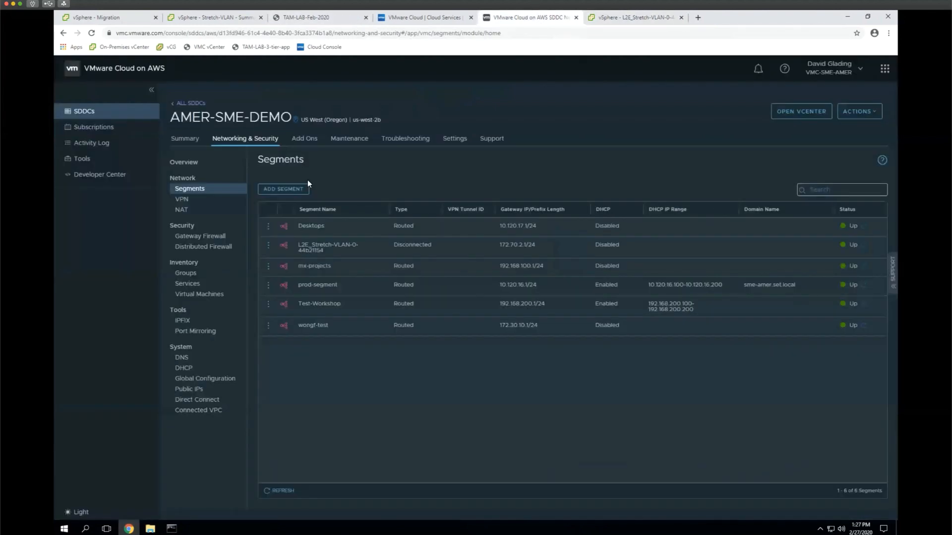
Start a new Routed segment named TAM-Lab-Web with gateway 172.16.10.1/24 and keep DHCP Disabled.
left_click(304, 189)
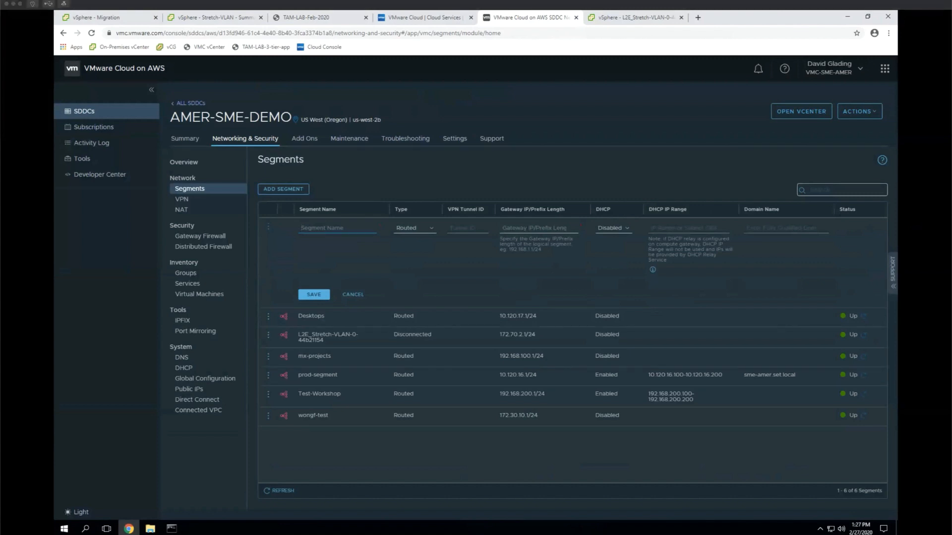
left_click(321, 228)
type("TAM-")
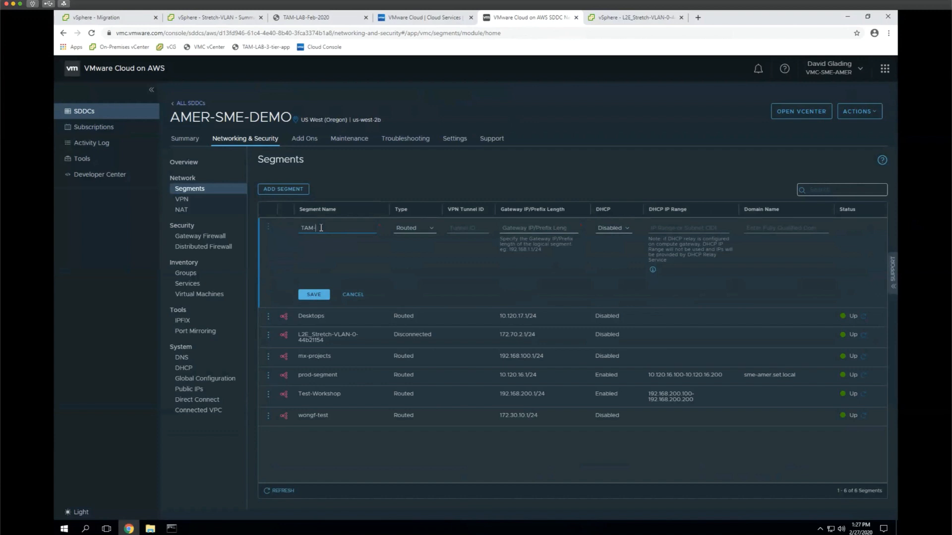
type("ab-Web")
left_click(418, 231)
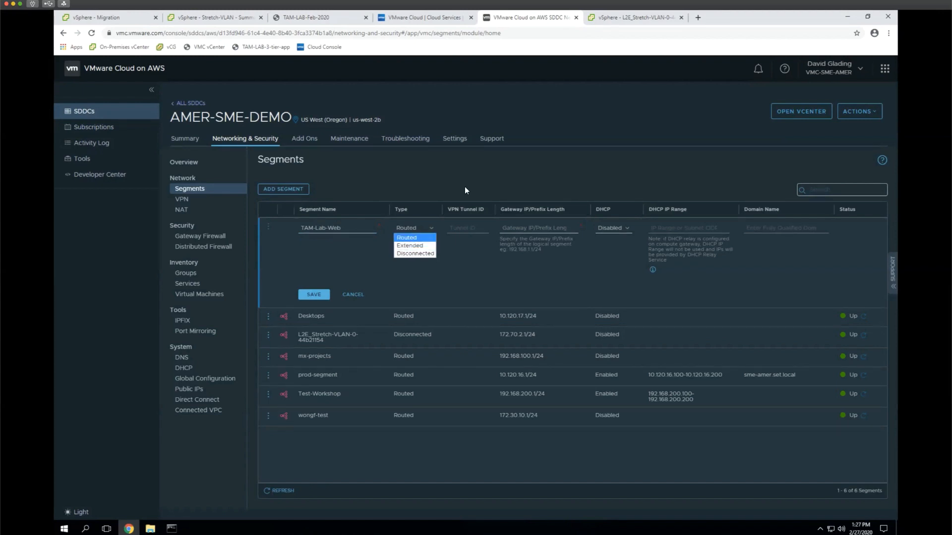
left_click(411, 237)
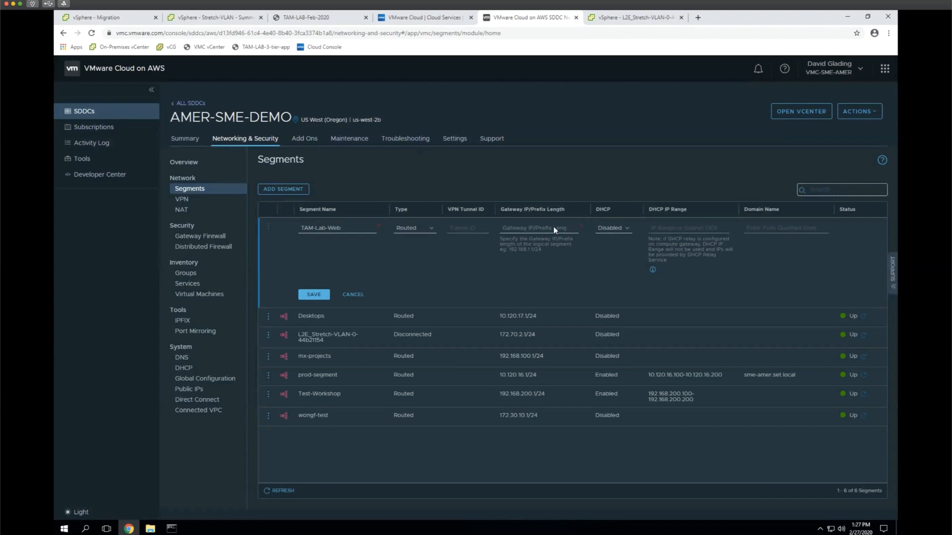
left_click(510, 228)
type("172.16.40.1/24")
left_click(627, 229)
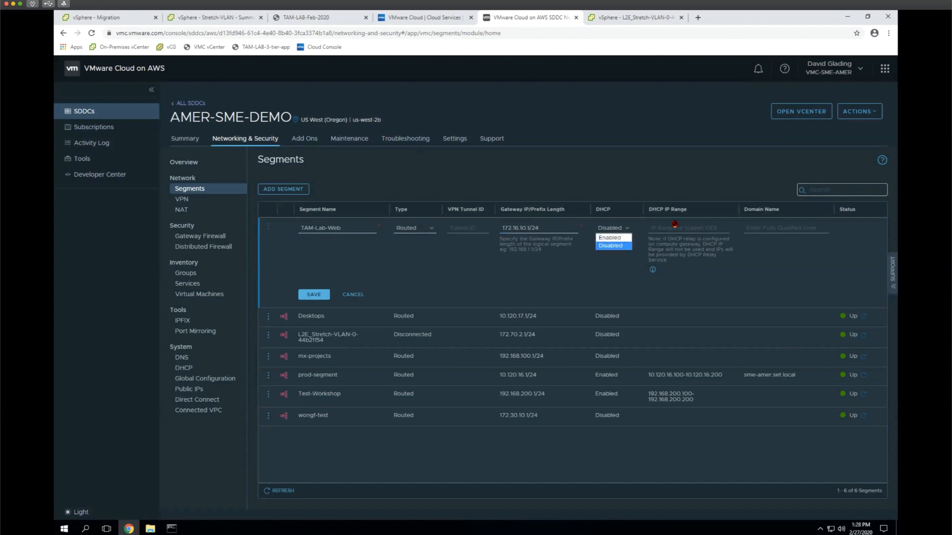
left_click(449, 272)
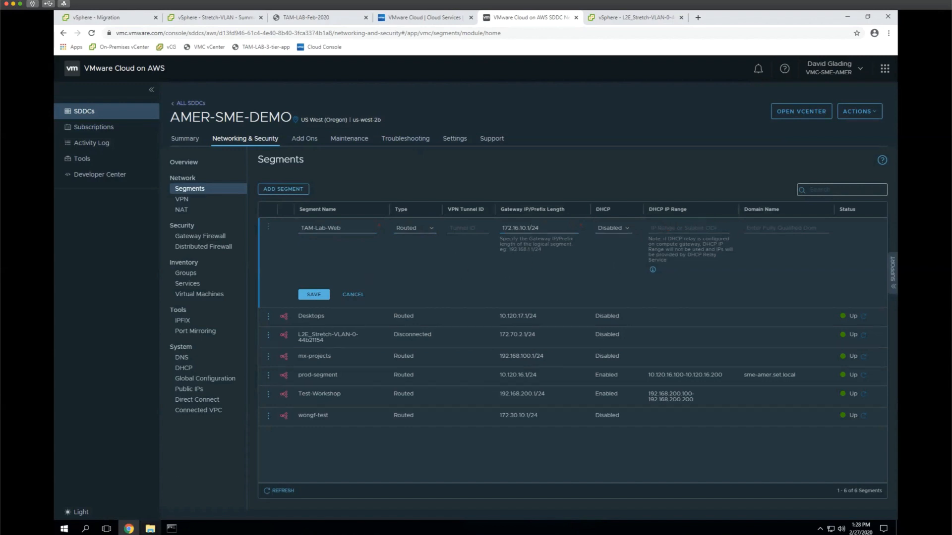
Open a second command prompt, minimize the existing ping window, and start a continuous ping to 172.16.10.1.
left_click(85, 529)
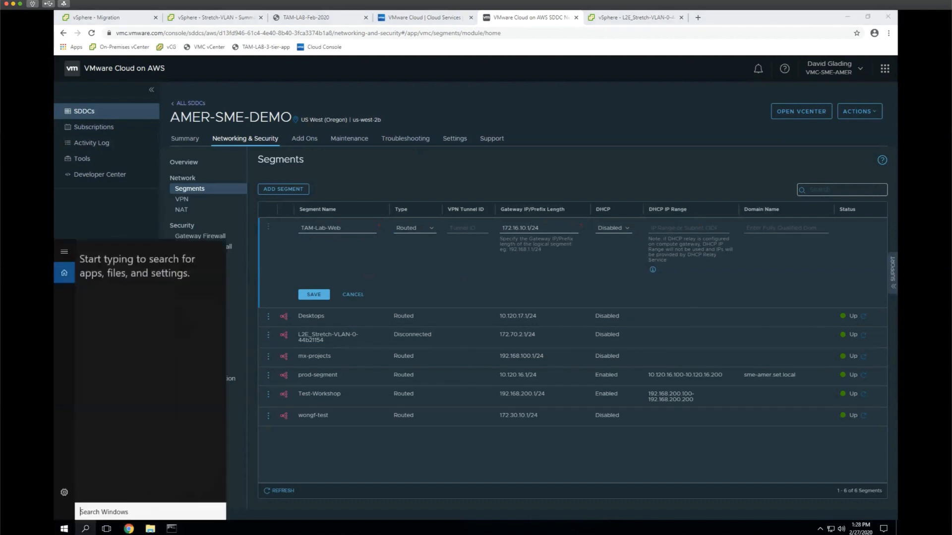
left_click(172, 529)
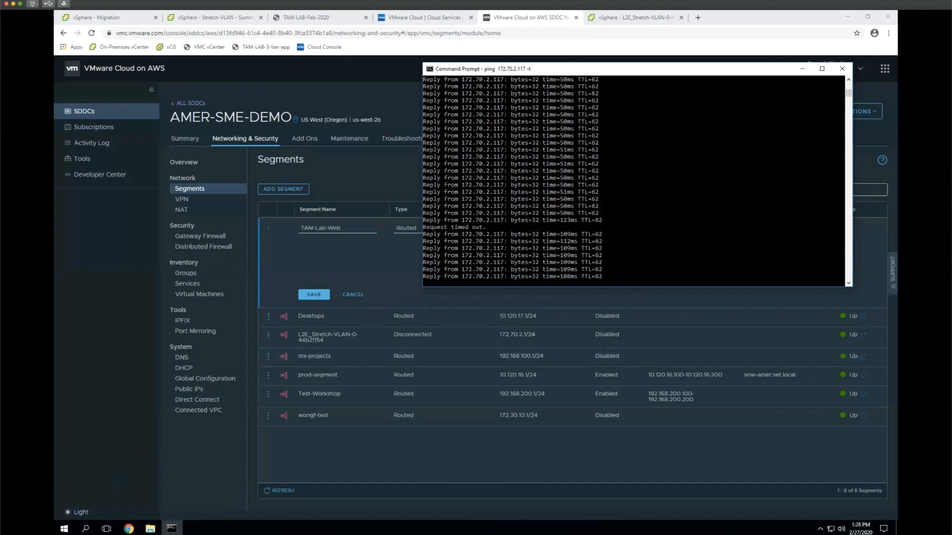
left_click(85, 529)
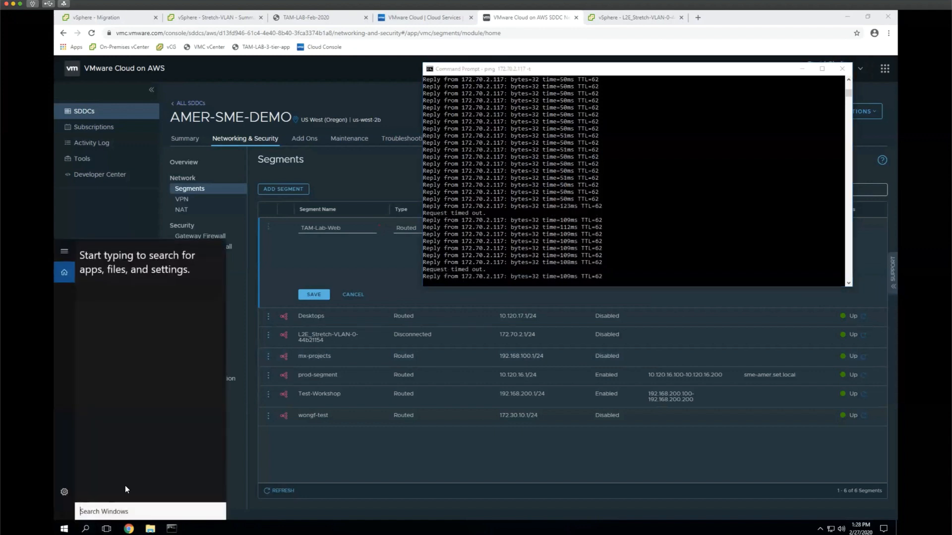
type("cmd")
key("Return")
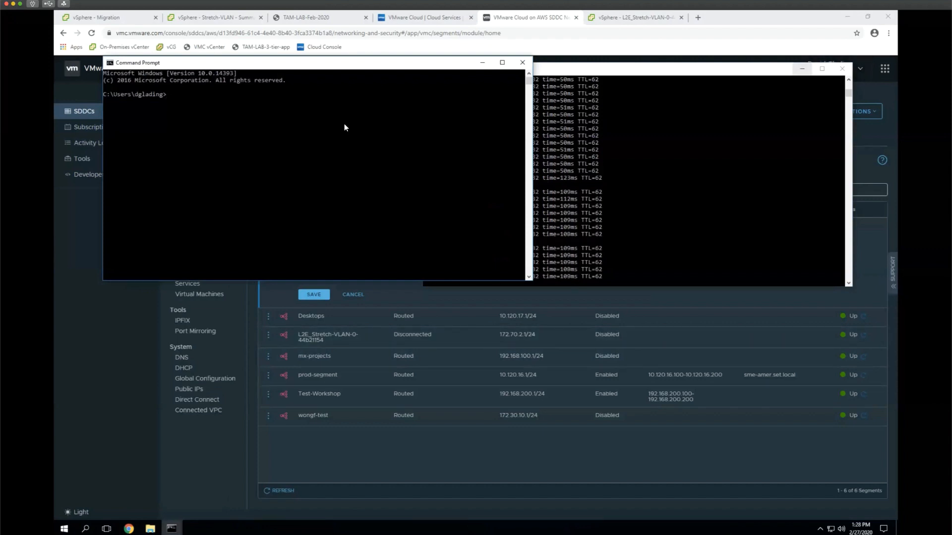
left_click(802, 69)
left_click_drag(361, 65, 423, 76)
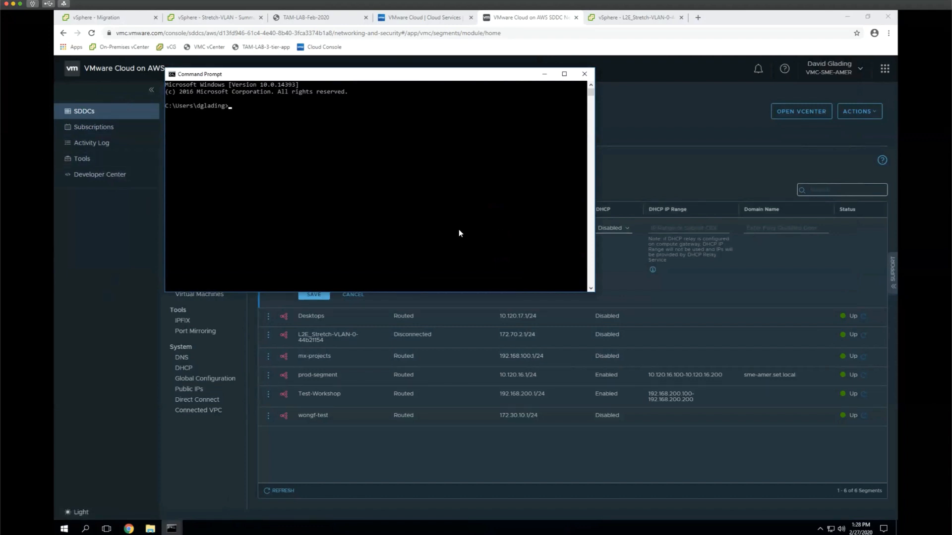
type("ping 172.16.")
type("10.1 -t")
key("Return")
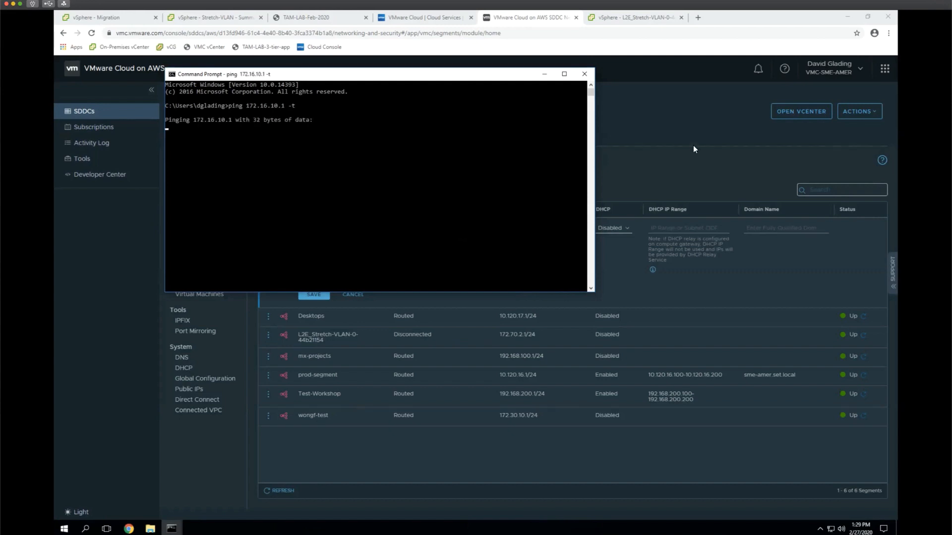
Save the TAM-Lab-Web segment and check the continuous ping to its gateway.
left_click(623, 153)
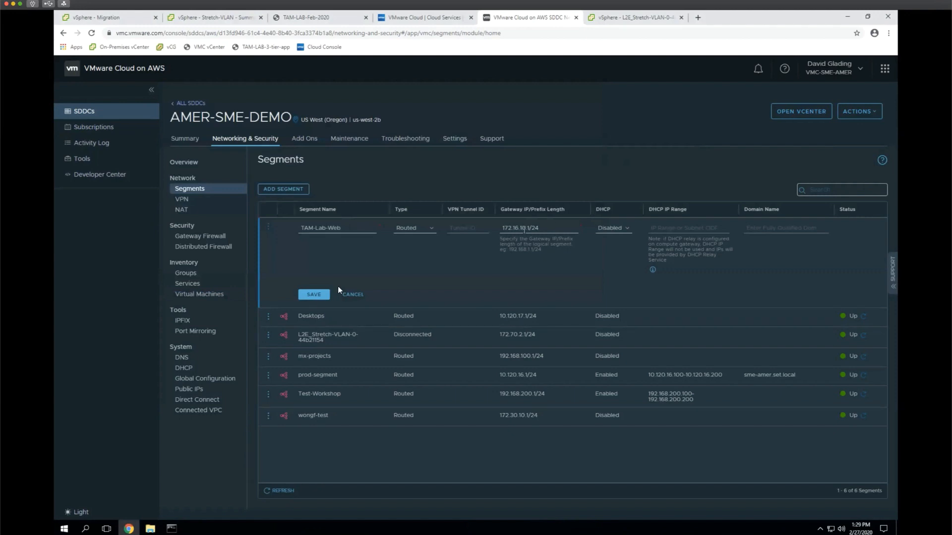
left_click(317, 294)
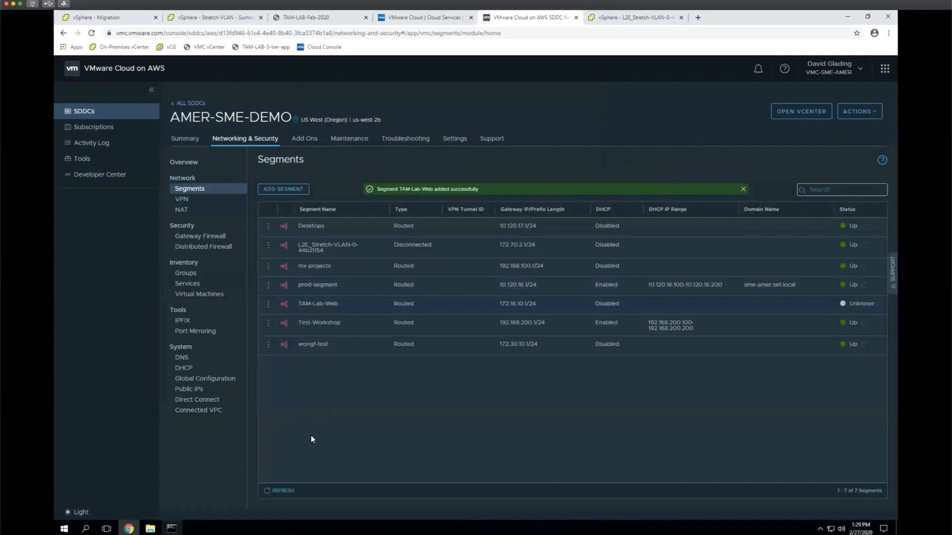
left_click(171, 529)
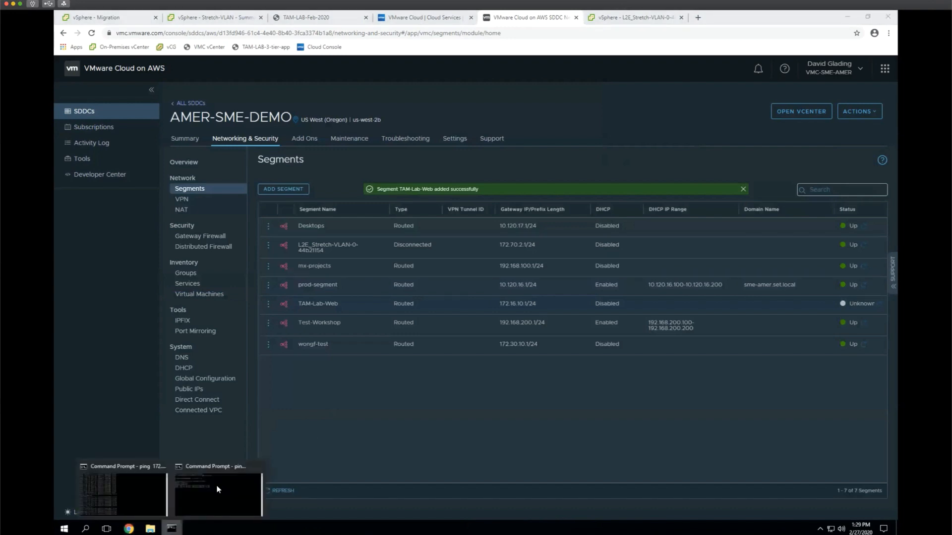
left_click(219, 493)
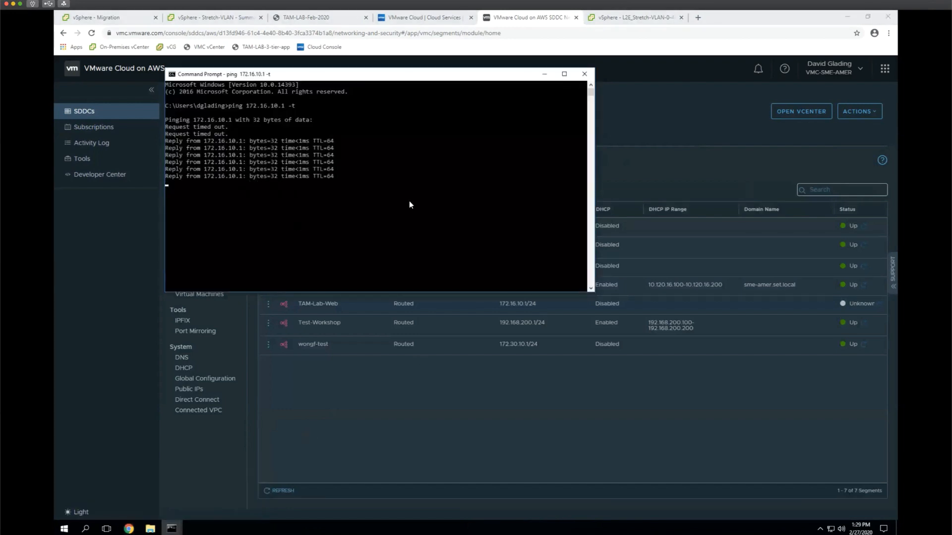
Add a Routed segment named TAM-Lab-App with gateway 172.16.20.1/24 and save it.
key("alt+Tab")
left_click(296, 190)
type("TAM-L")
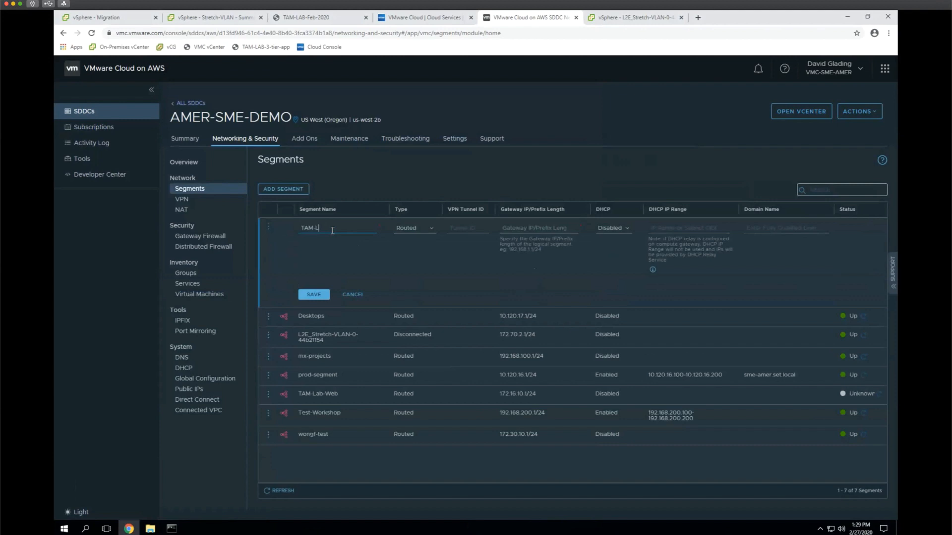
type("ab-App")
left_click(514, 227)
type("172.16.20.1/24")
left_click(319, 263)
left_click(314, 294)
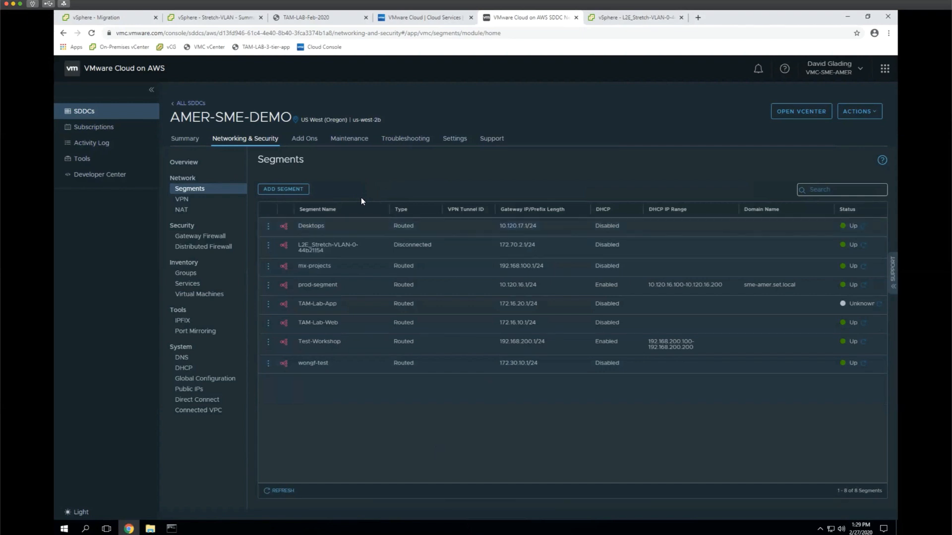
Add a Routed segment named TAM-Lab-DB with gateway 172.16.30.1/24 and save it.
left_click(299, 192)
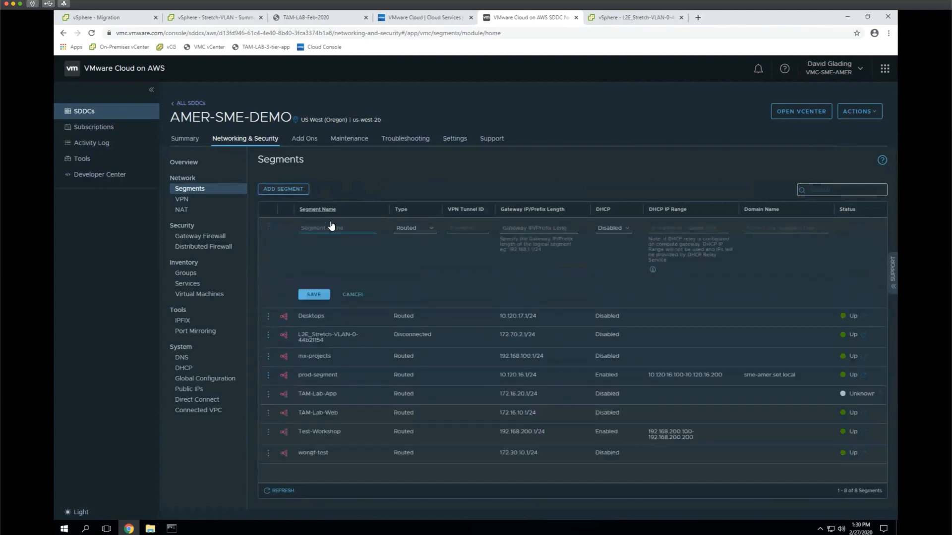
type("TAM-Lab-DB")
left_click(531, 228)
type("172.16.30")
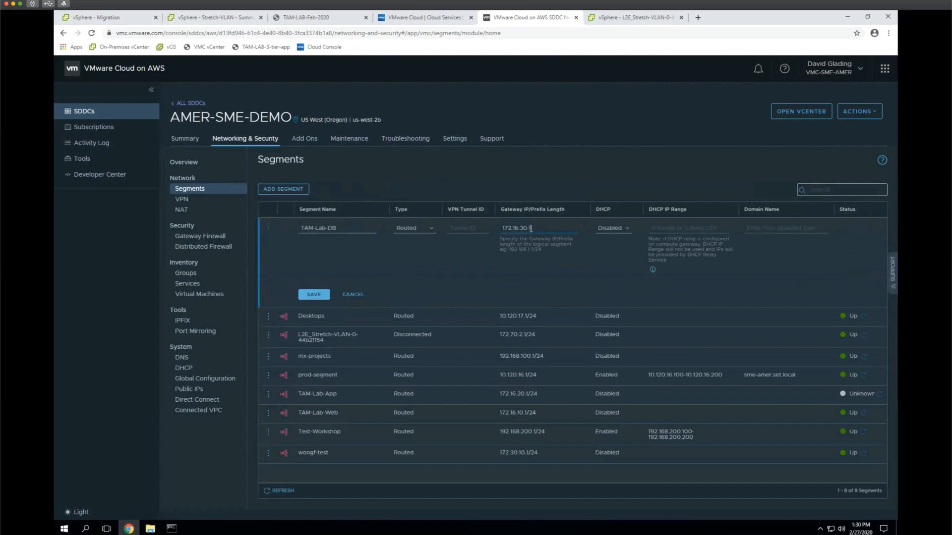
type(".1/24")
left_click(315, 295)
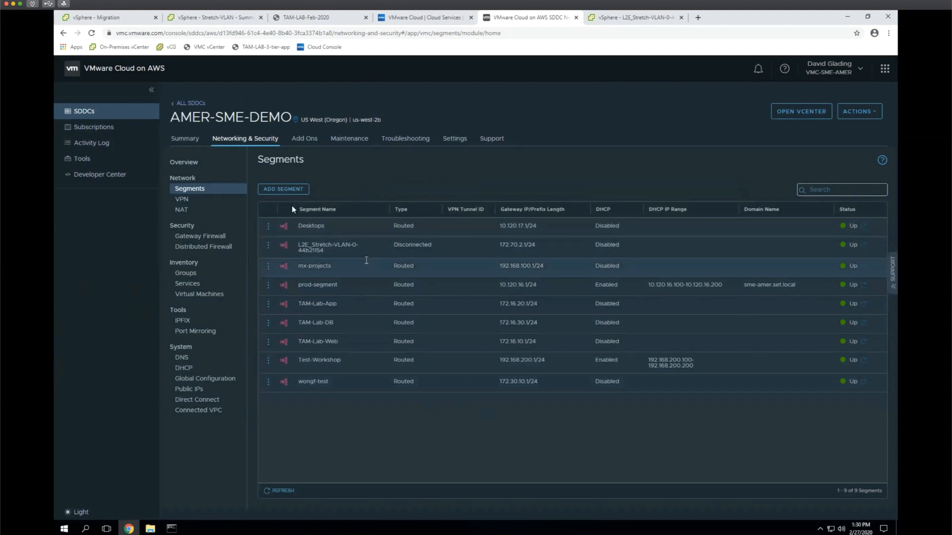
Compare the TAM LAB diagram with the networks listed in the cloud vCenter and the SDDC's segments.
left_click(320, 18)
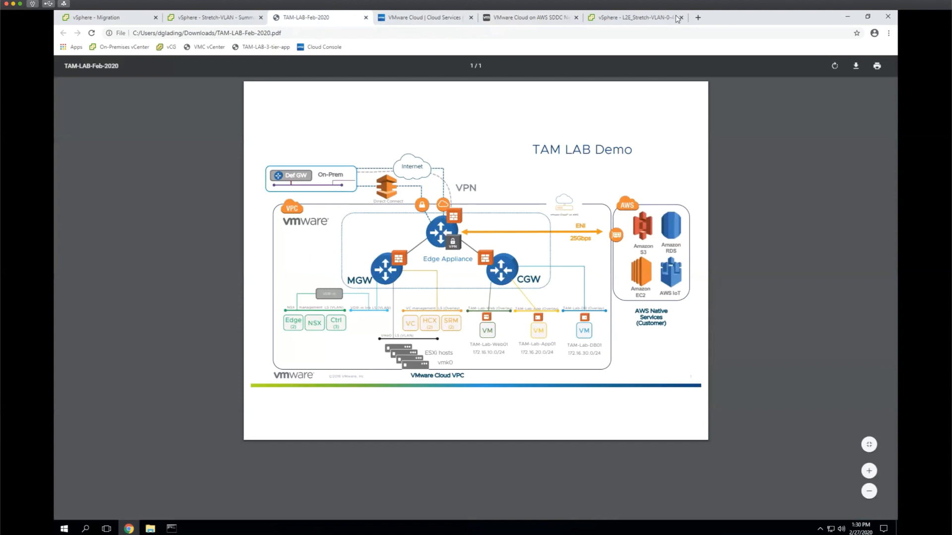
left_click(648, 18)
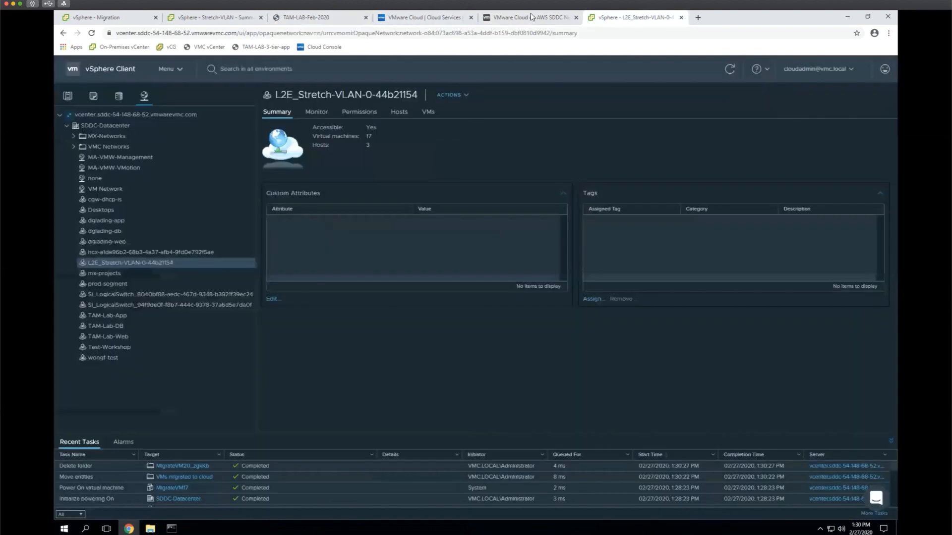
left_click(518, 18)
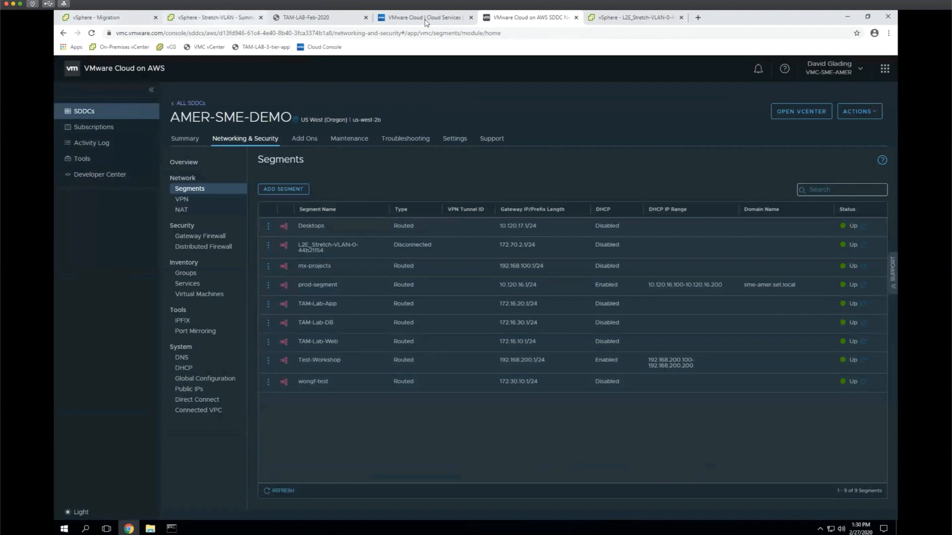
Switch to the cloud vCenter and open the TAM-Lab-Web01 VM from the VMs and templates inventory.
left_click(619, 19)
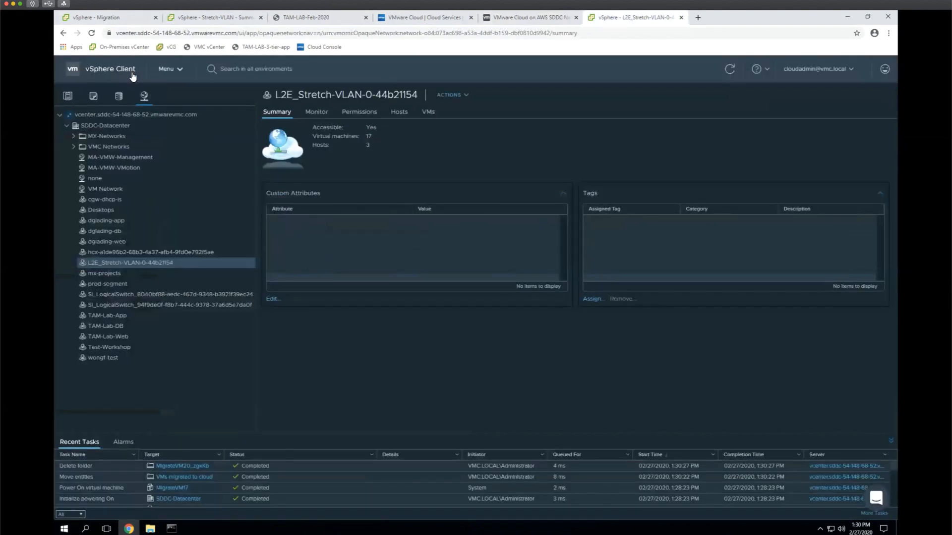
left_click(94, 97)
scroll(216, 275, "down", 3)
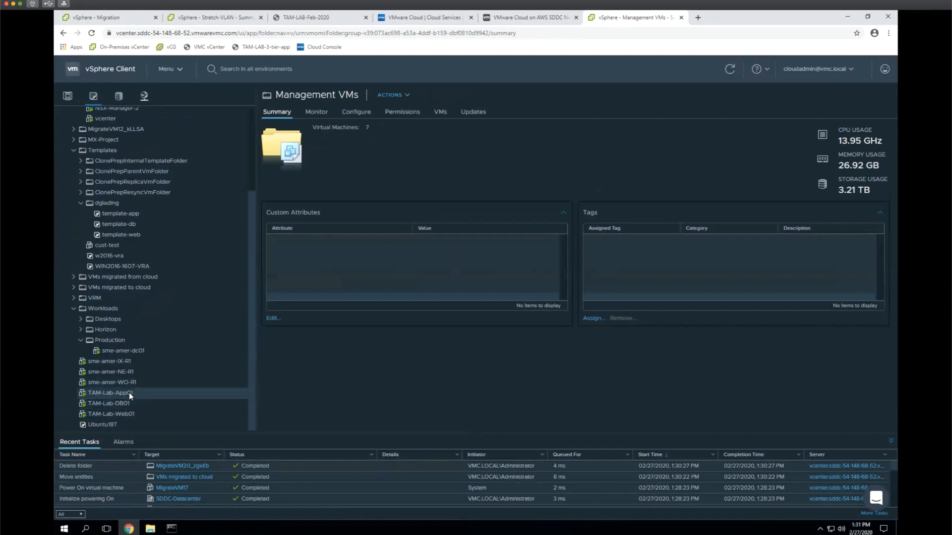
left_click(129, 414)
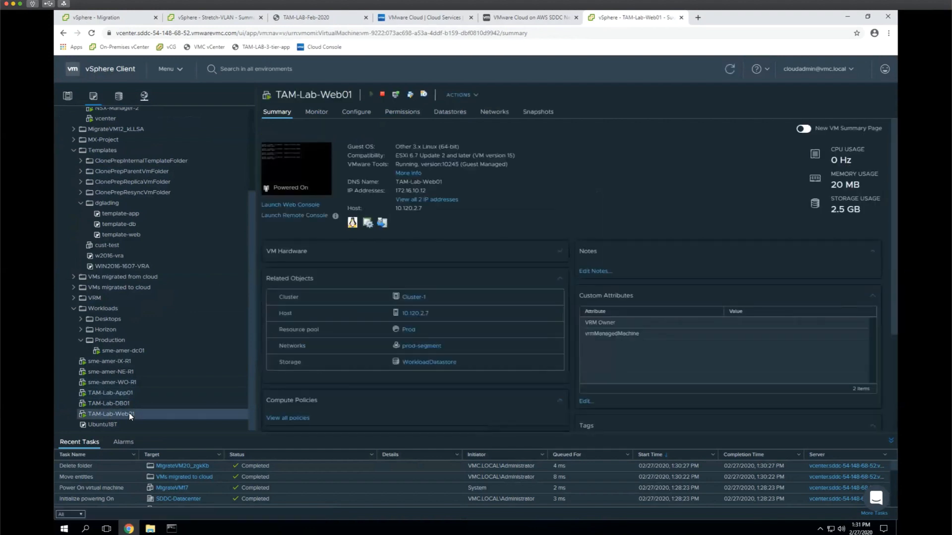
Connect network adapter 1 of TAM-Lab-Web01 to the TAM-Lab-Web network, filtering the network list by "lab".
right_click(130, 414)
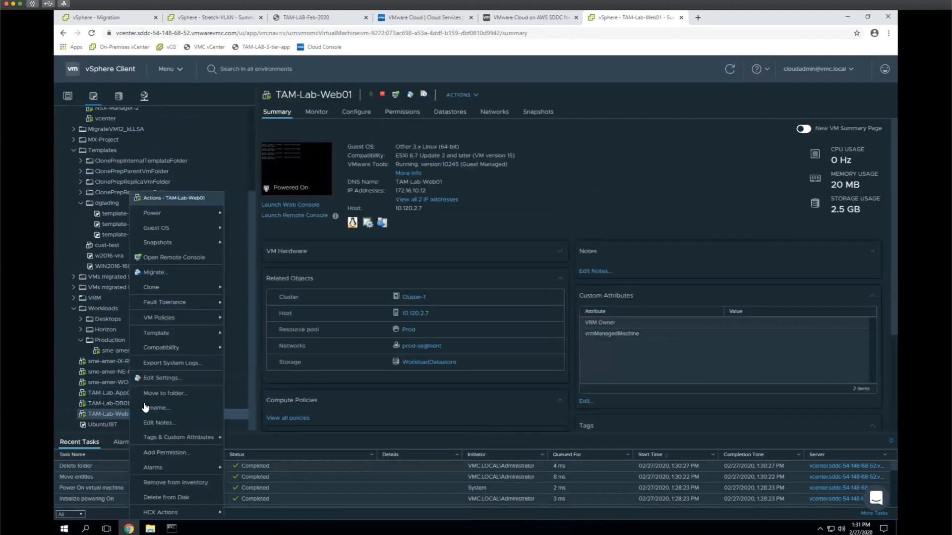
left_click(162, 378)
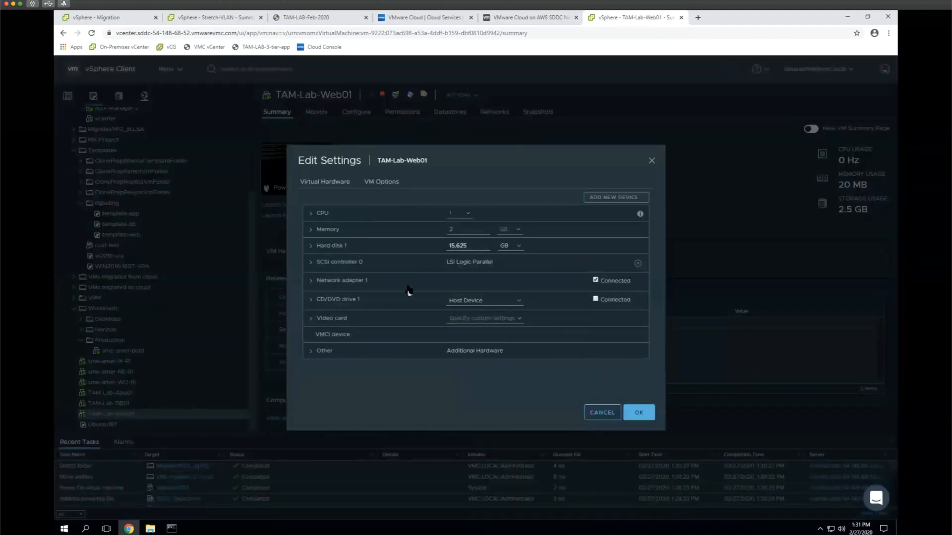
left_click(488, 285)
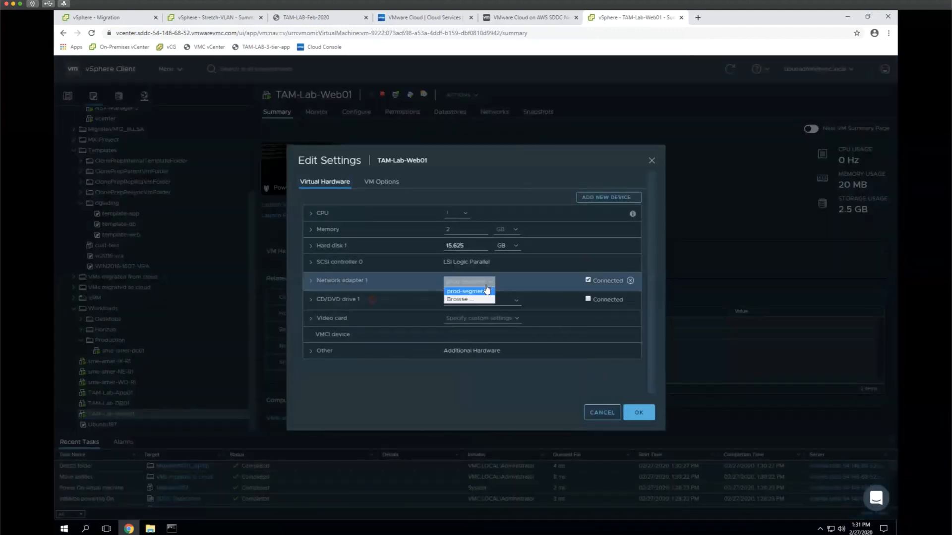
left_click(466, 299)
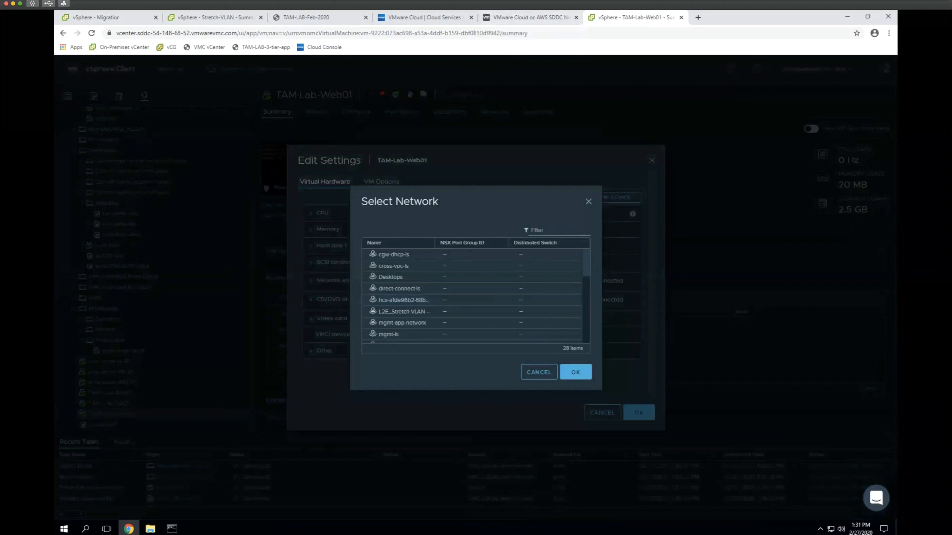
left_click(540, 229)
type("lab")
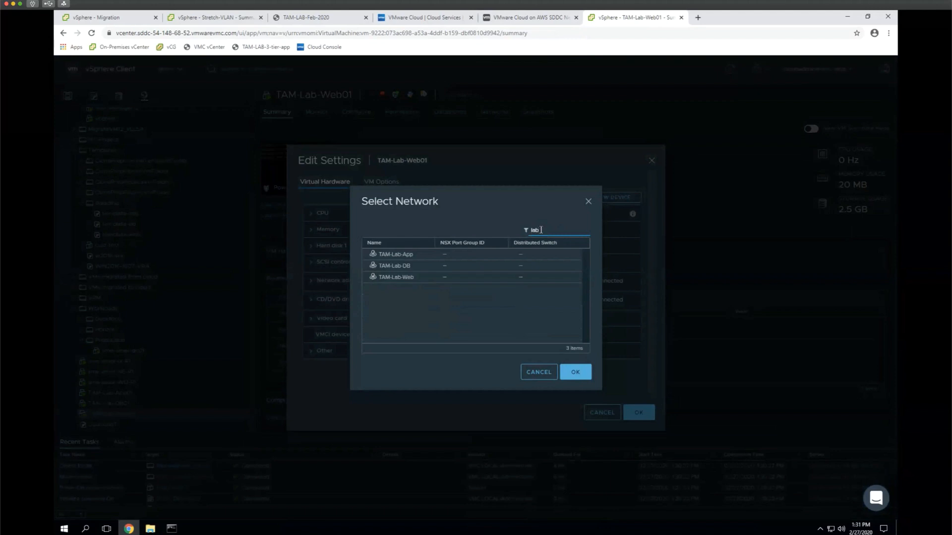
left_click(401, 278)
left_click(576, 374)
left_click(638, 412)
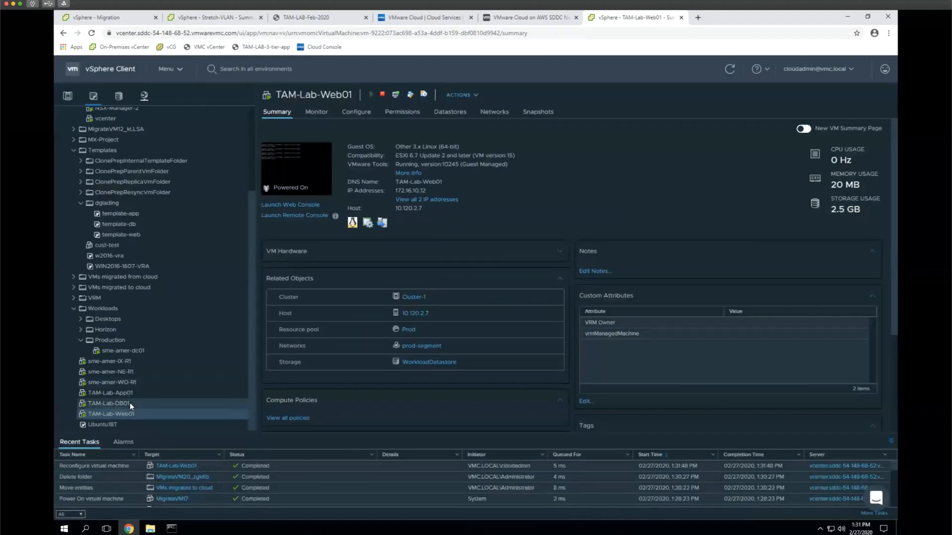
Connect network adapter 1 of the TAM-Lab-DB01 VM to the TAM-Lab-DB network and save its settings.
left_click(129, 402)
right_click(130, 402)
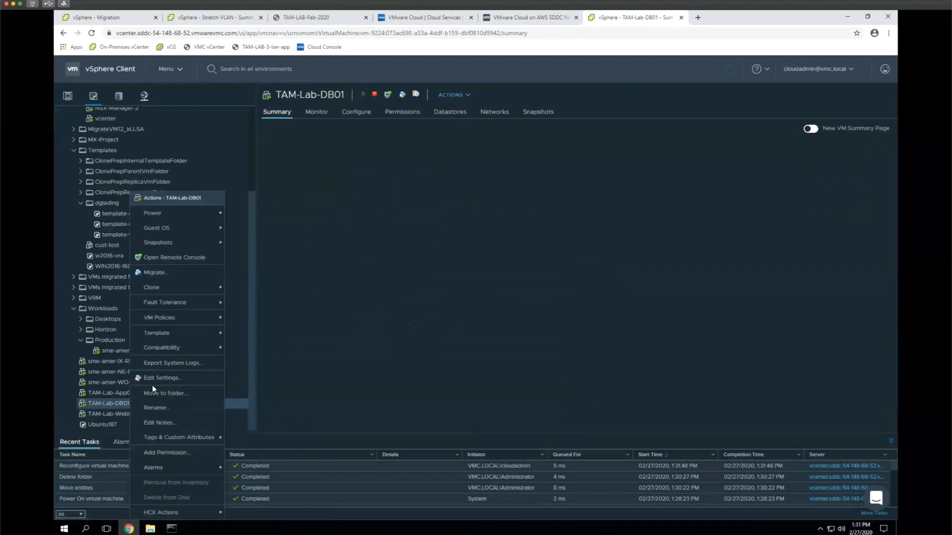
left_click(157, 377)
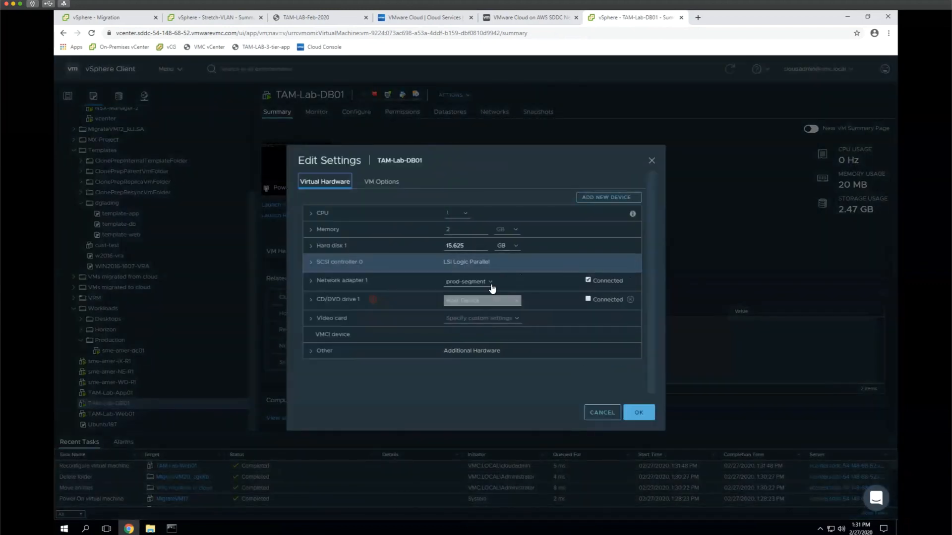
left_click(491, 286)
left_click(477, 299)
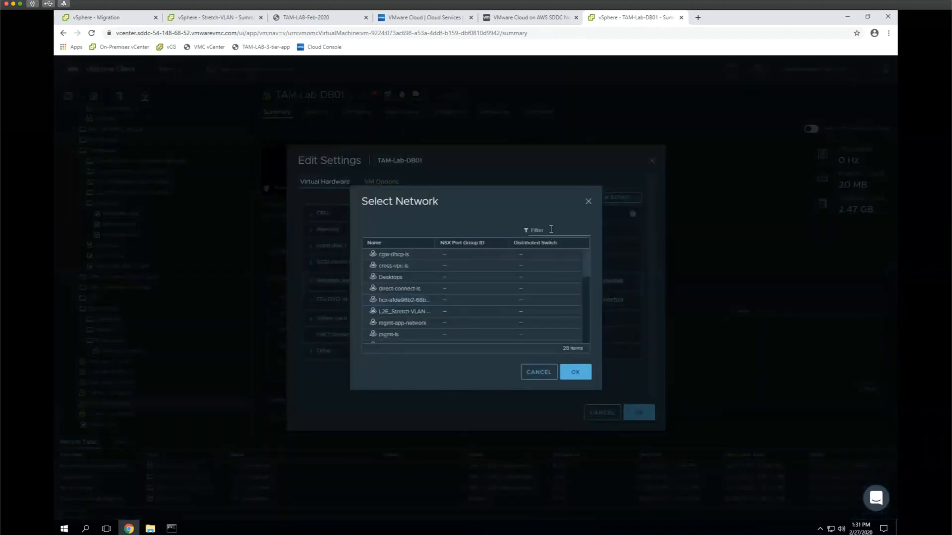
left_click(550, 229)
type("ls")
type("b")
left_click(408, 266)
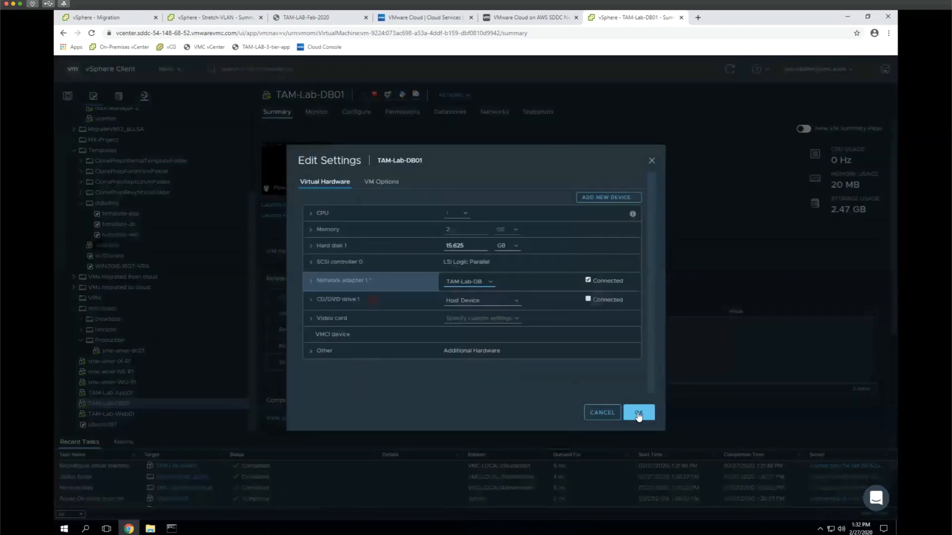
left_click(640, 414)
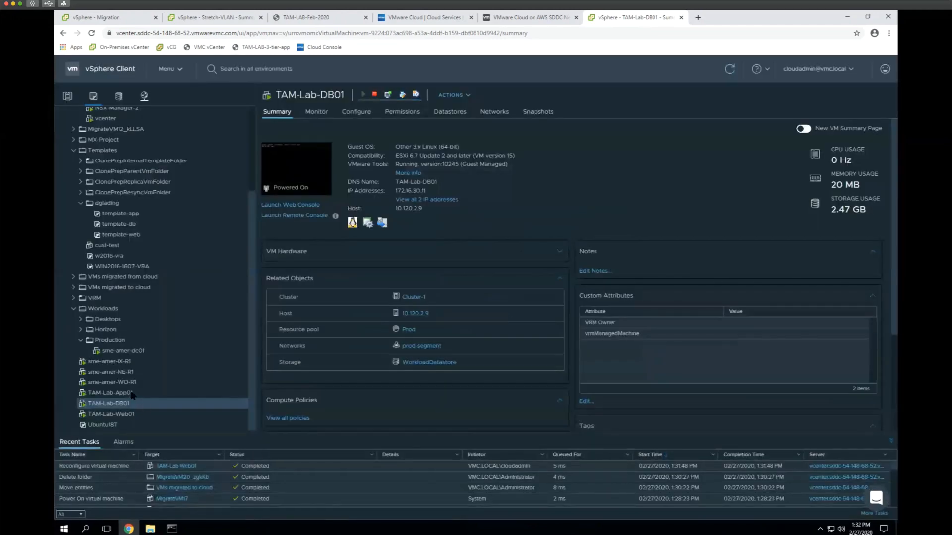
Connect network adapter 1 of the TAM-Lab-App01 VM to TAM-Lab-App, filtering the network list by "app", and save its settings.
left_click(131, 394)
right_click(132, 394)
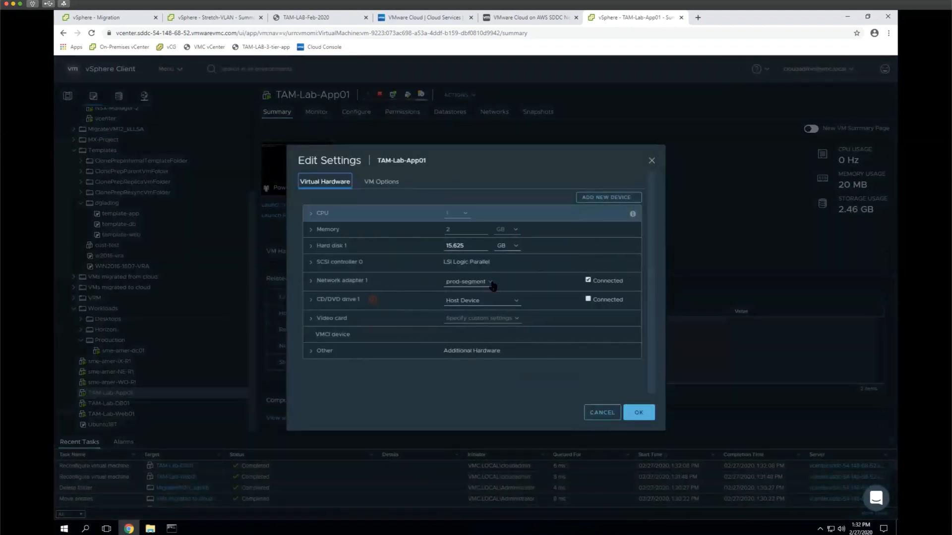
left_click(493, 283)
left_click(512, 284)
left_click(470, 282)
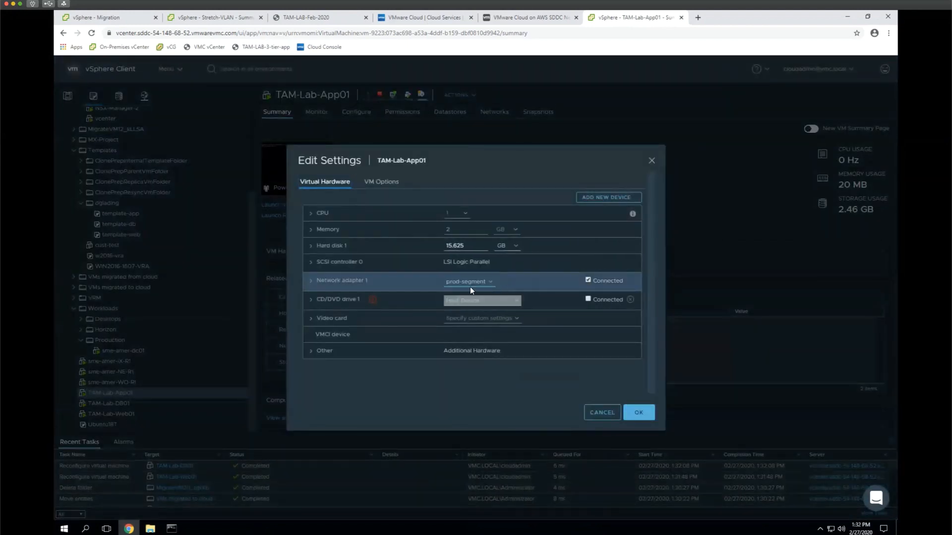
left_click(470, 301)
left_click(570, 229)
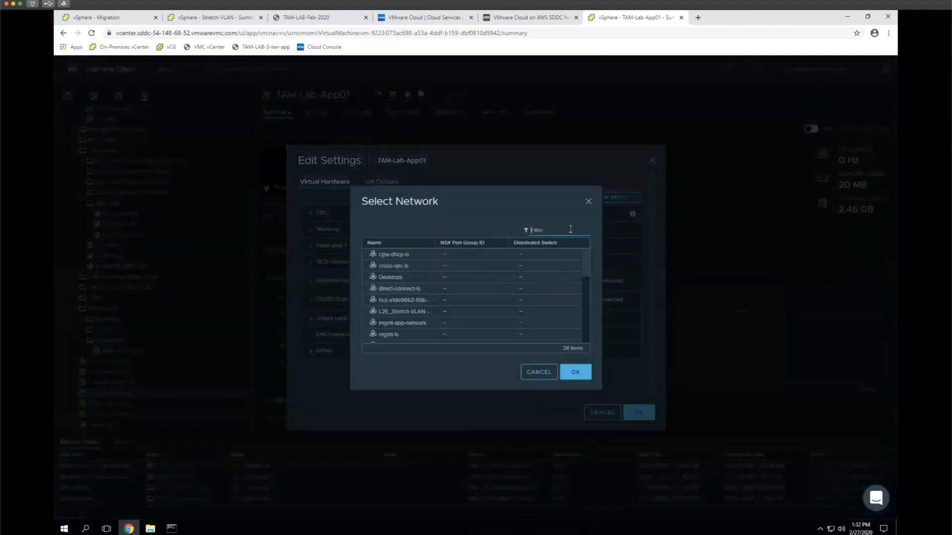
type("app")
left_click(433, 265)
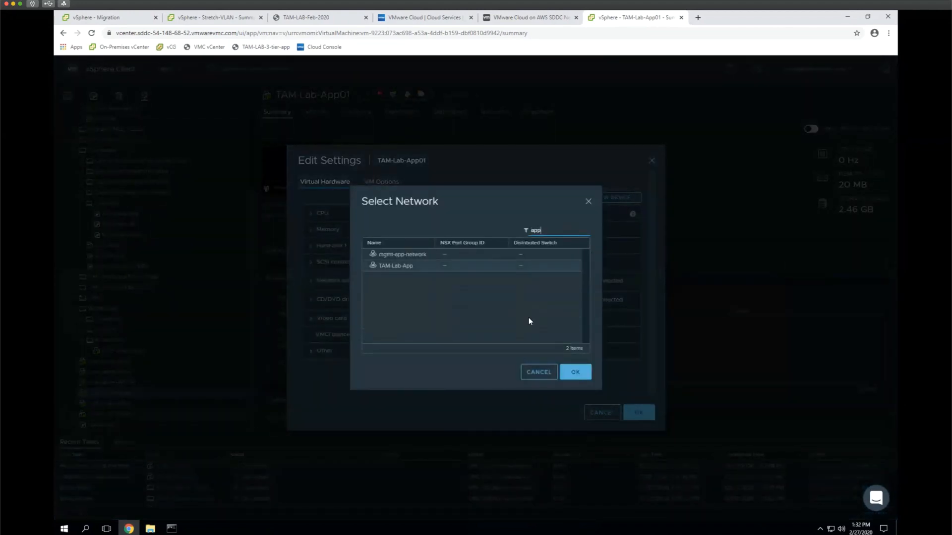
left_click(575, 372)
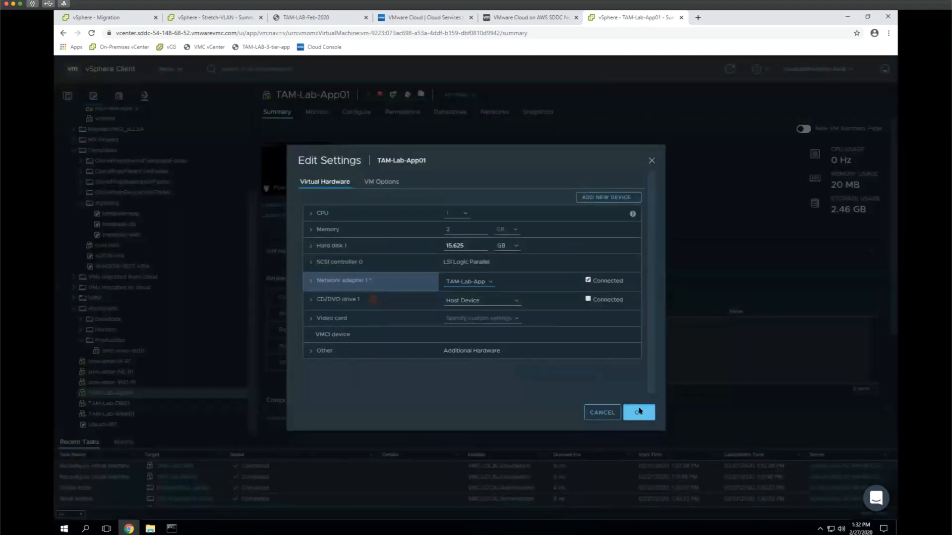
left_click(639, 412)
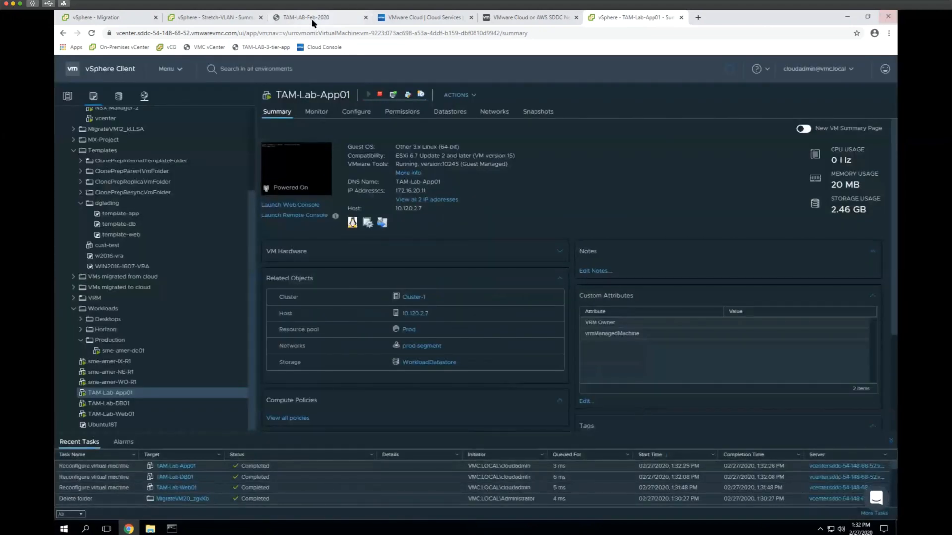
Compare the VM networks in the TAM LAB diagram with the TAM-Lab-App01 summary in the cloud vCenter.
left_click(312, 20)
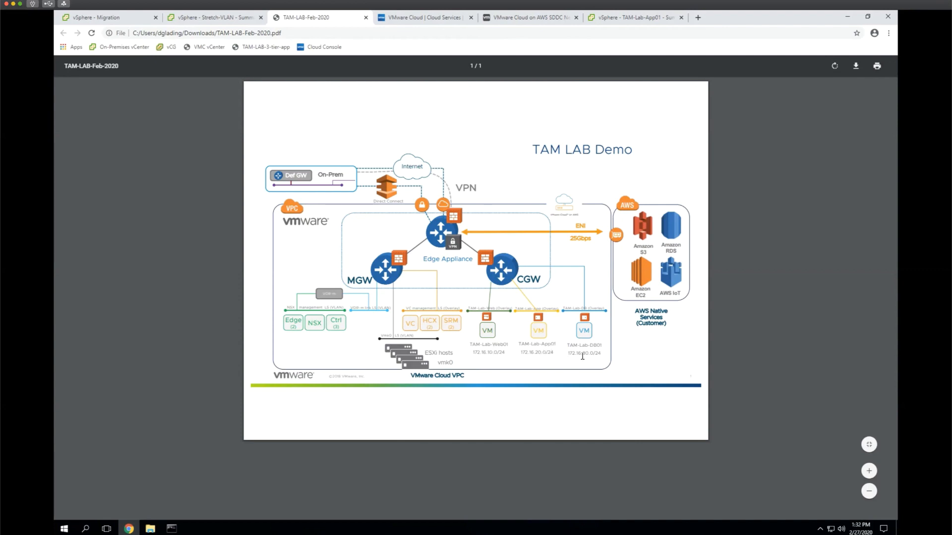
left_click(625, 19)
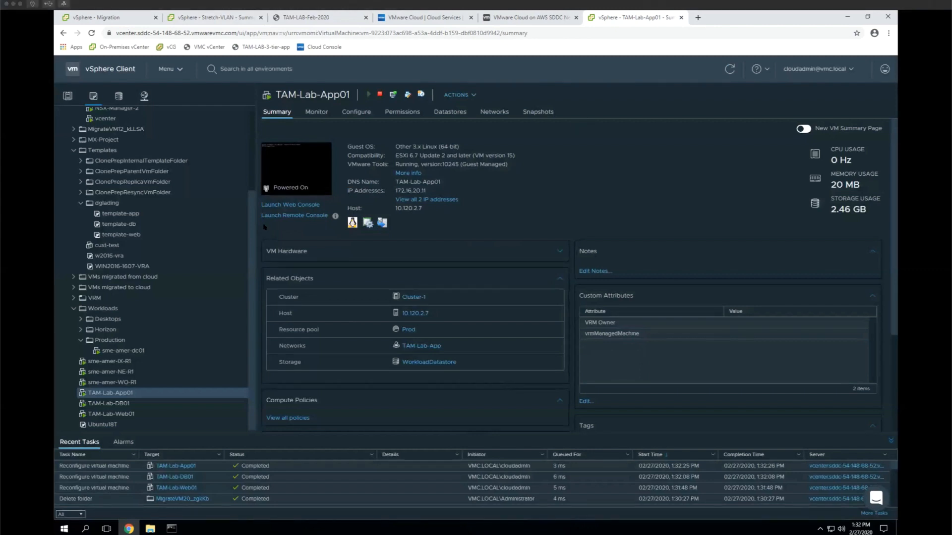
scroll(252, 232, "up", 2)
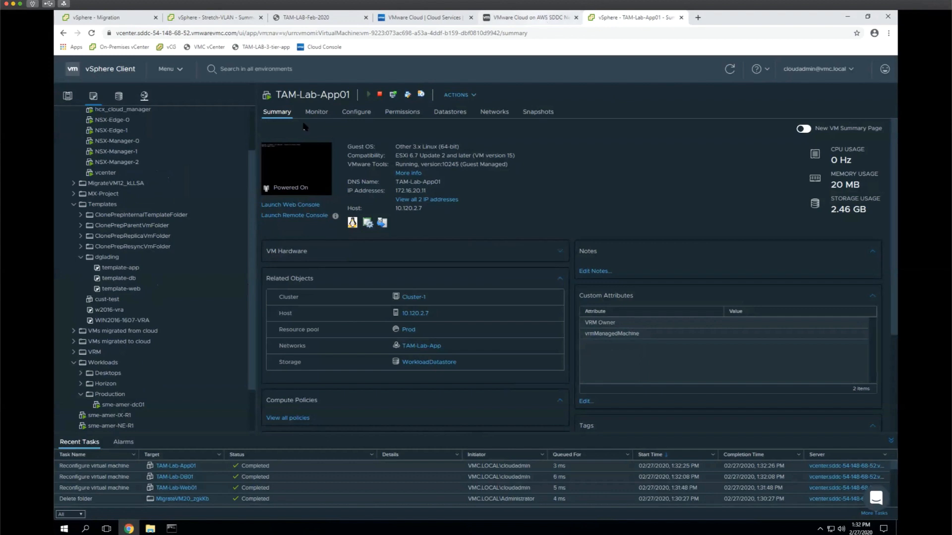
Switch to the VMware Cloud on AWS console and filter the SDDC's virtual machine inventory by "tam".
left_click(546, 18)
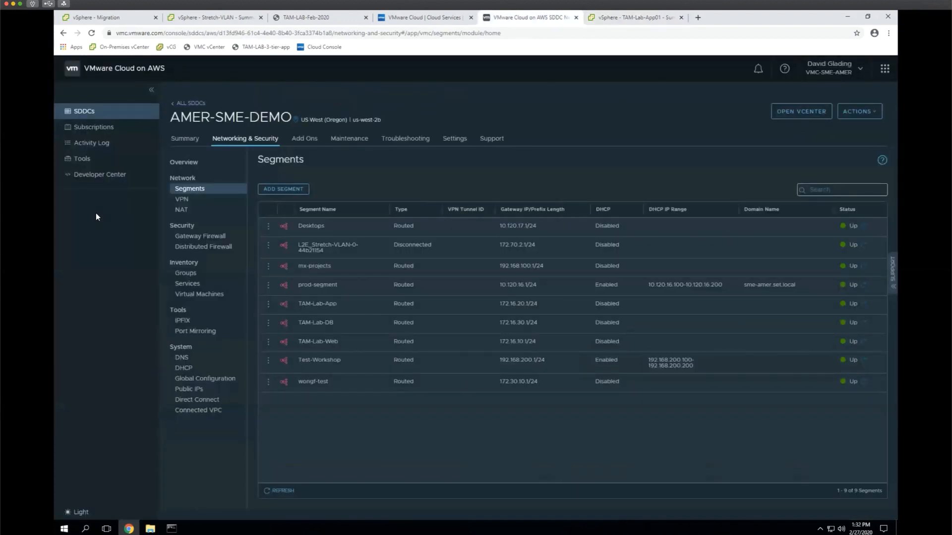
left_click(203, 295)
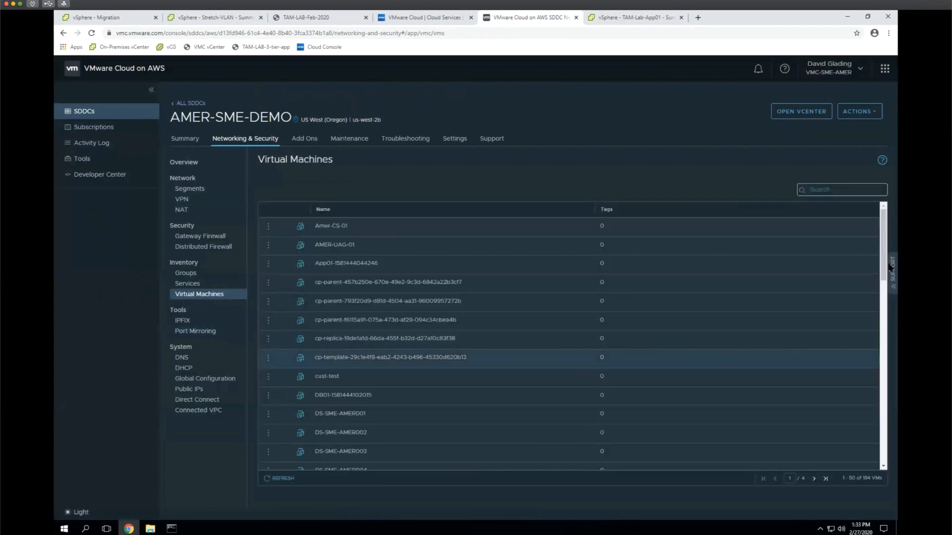
scroll(877, 310, "down", 3)
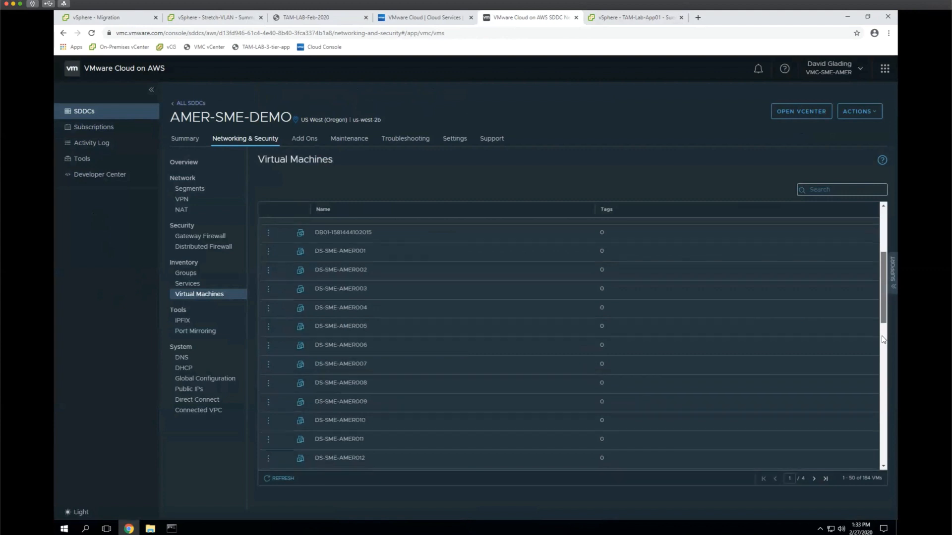
left_click(824, 187)
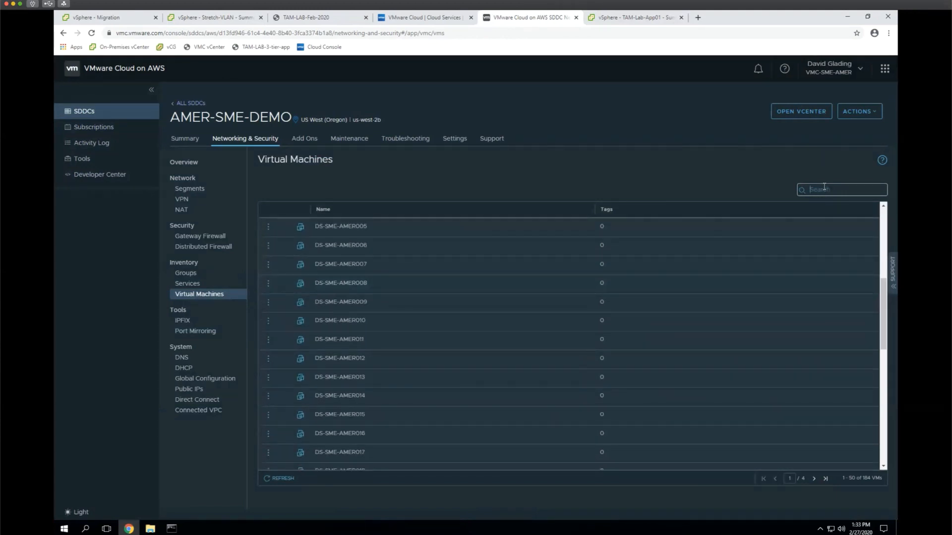
type("tyan")
key("BackSpace")
key("BackSpace")
key("BackSpace")
type("am")
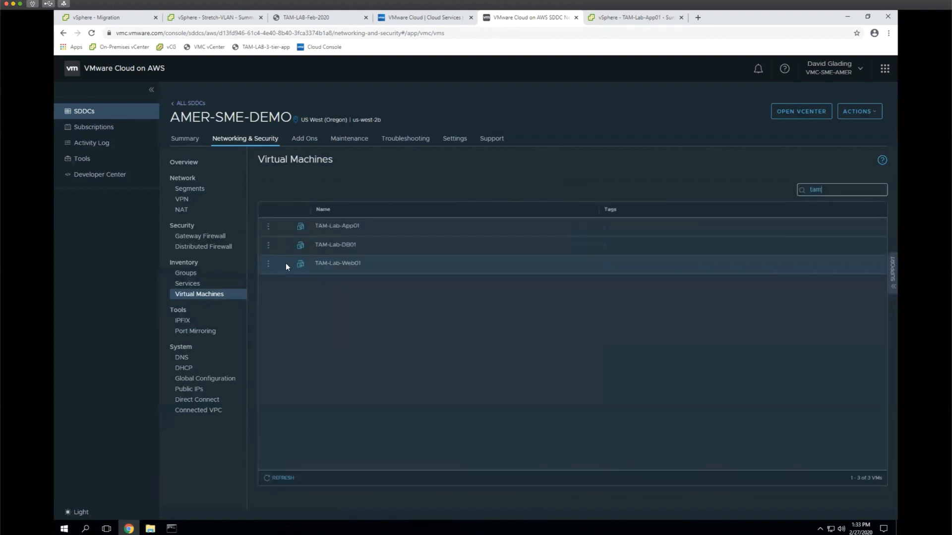
Replace the existing scoped tag on TAM-Lab-Web01 with a tag named Web without a scope, and save it.
left_click(268, 263)
left_click(289, 267)
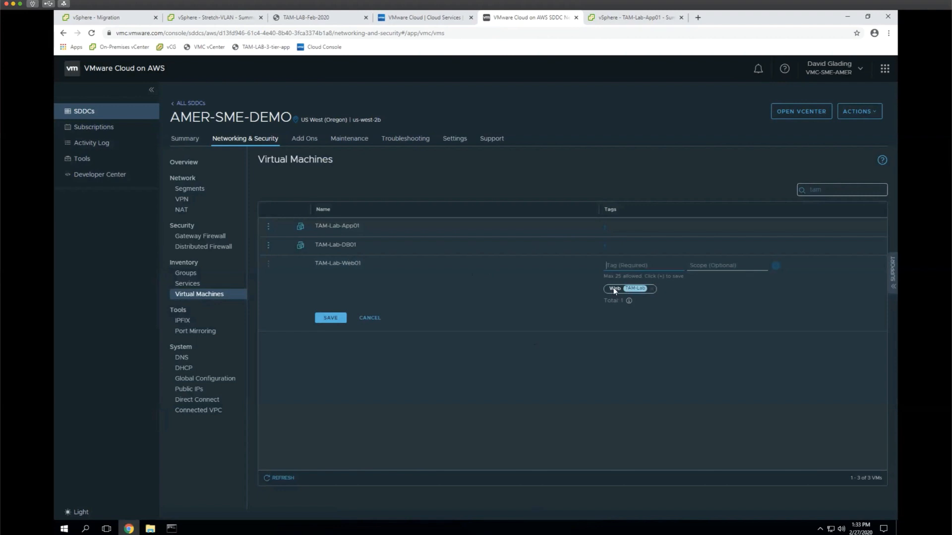
mouse_move(629, 291)
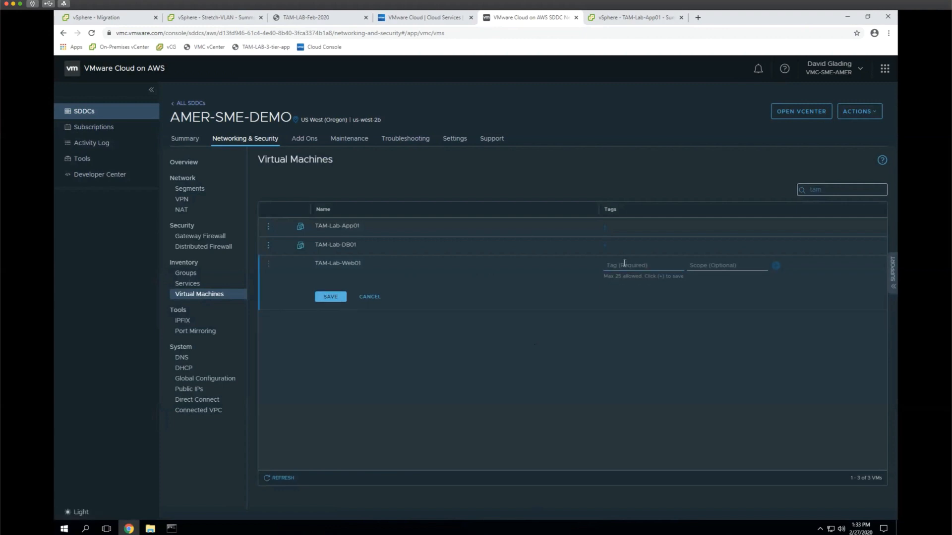
type("WEb")
left_click(333, 297)
left_click(625, 266)
left_click(776, 265)
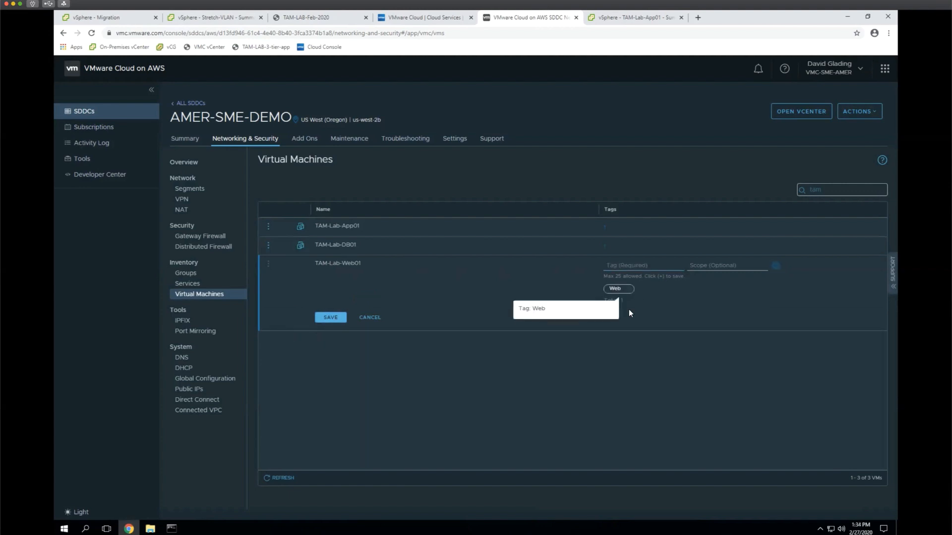
left_click(338, 318)
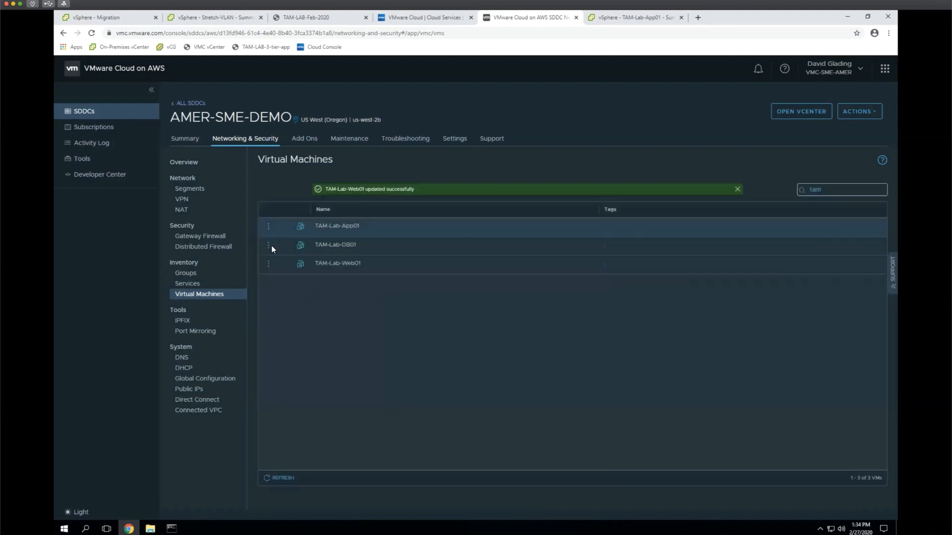
Remove the scoped DB tag from TAM-Lab-DB01, enter DB as the new tag name without a scope, and save the VM.
left_click(268, 245)
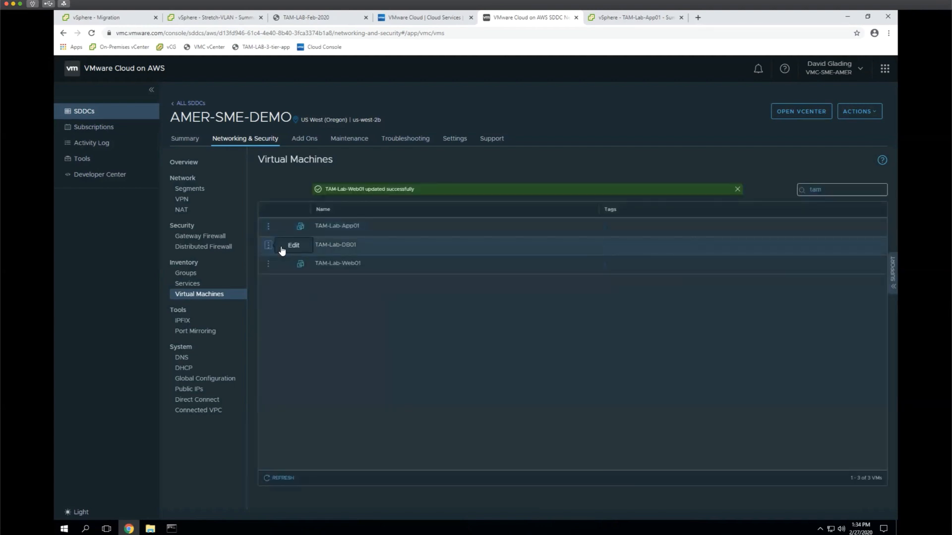
left_click(295, 246)
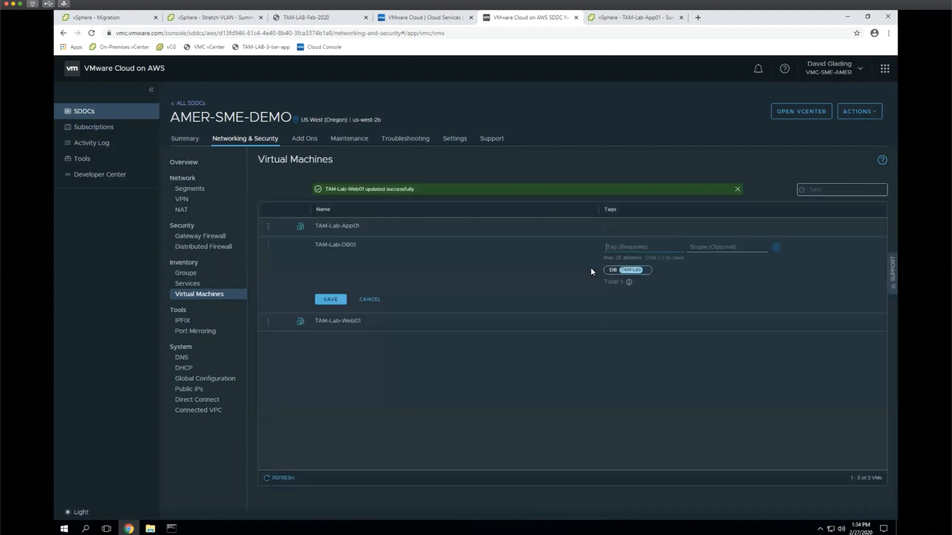
left_click(639, 245)
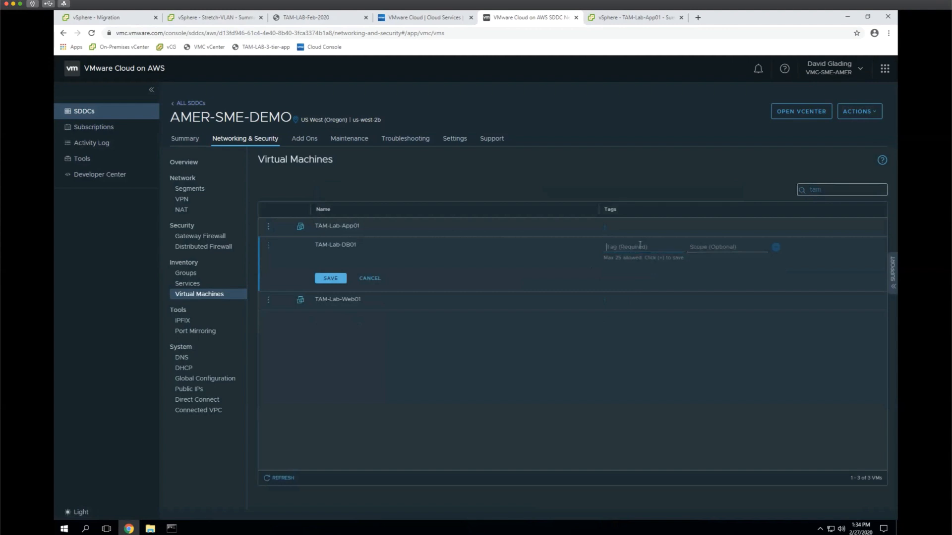
type("DB")
left_click(333, 278)
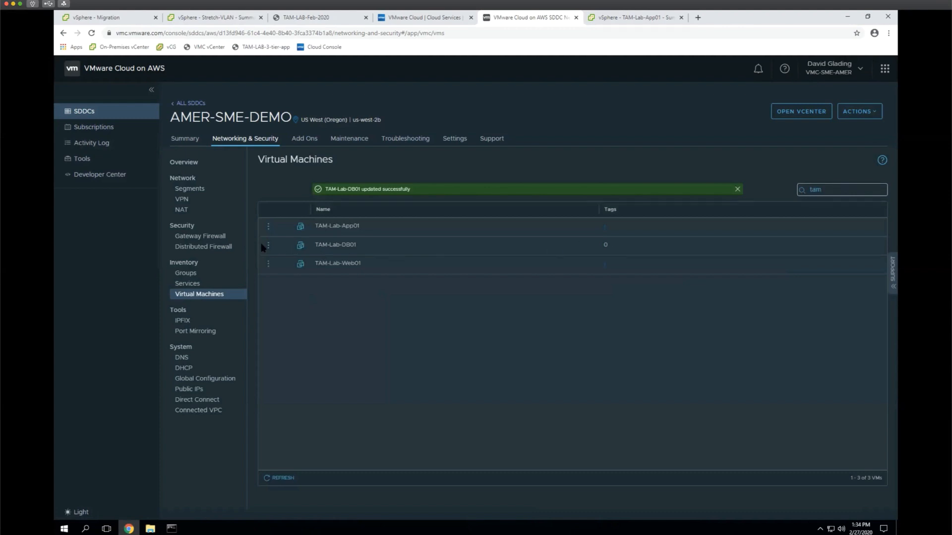
Add a tag named DB without a scope to TAM-Lab-DB01 and save it.
left_click(268, 245)
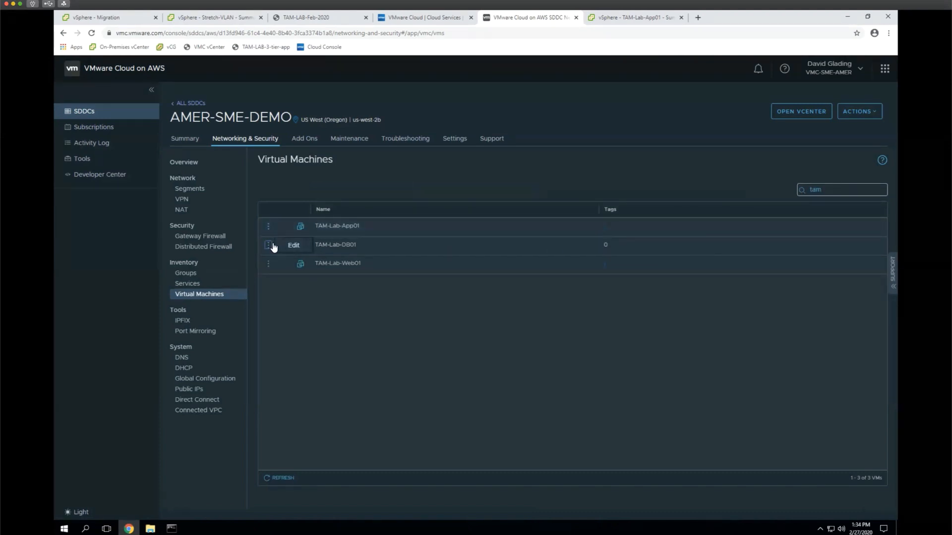
left_click(294, 245)
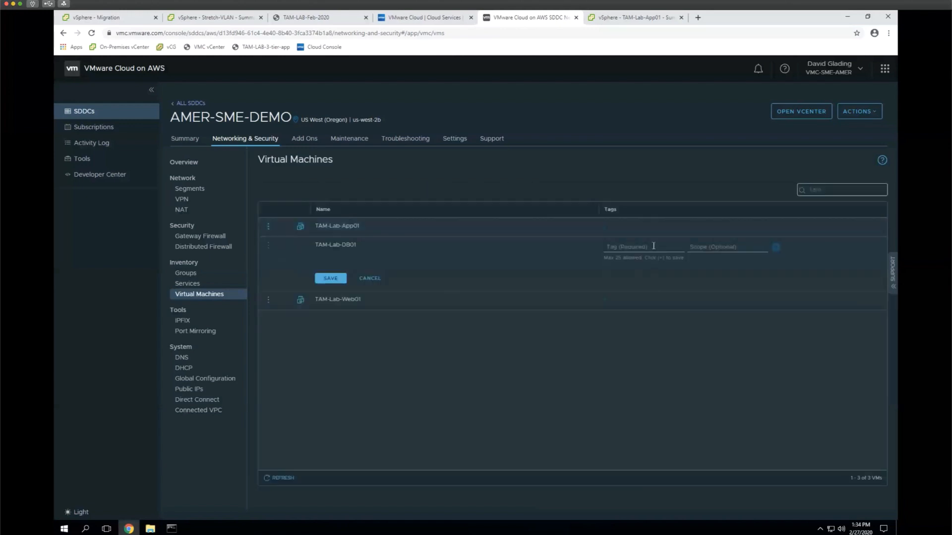
type("DB")
left_click(777, 247)
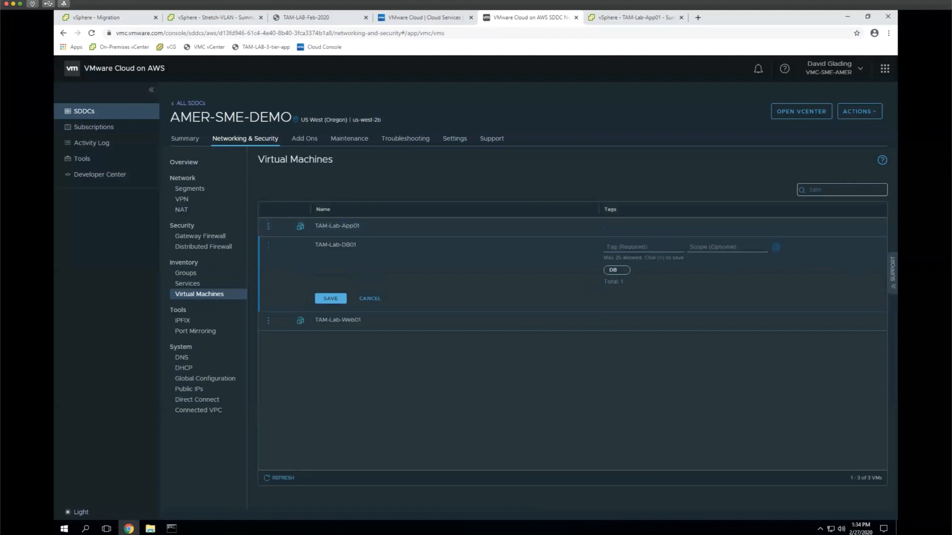
left_click(331, 299)
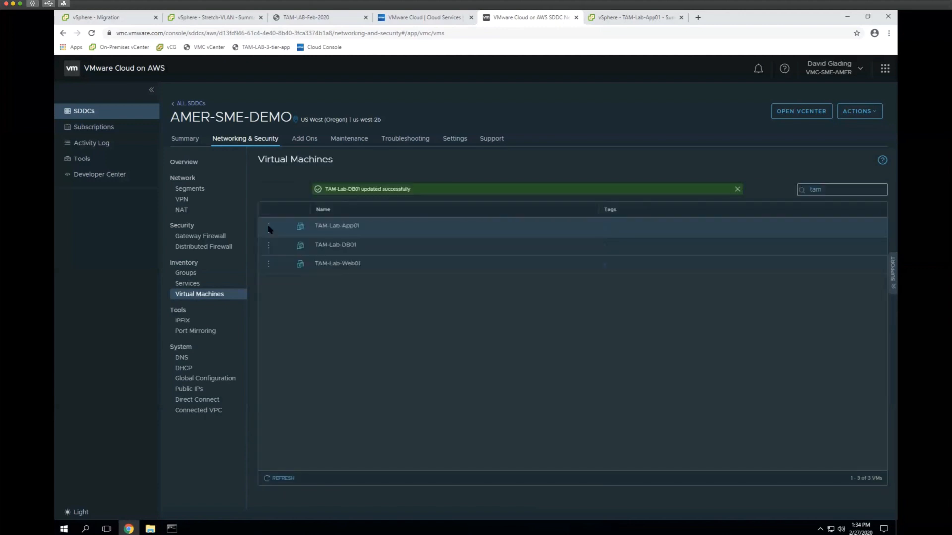
Remove the scoped App tag from TAM-Lab-App01, enter App as the new tag name without a scope, and save the VM.
left_click(268, 227)
left_click(290, 227)
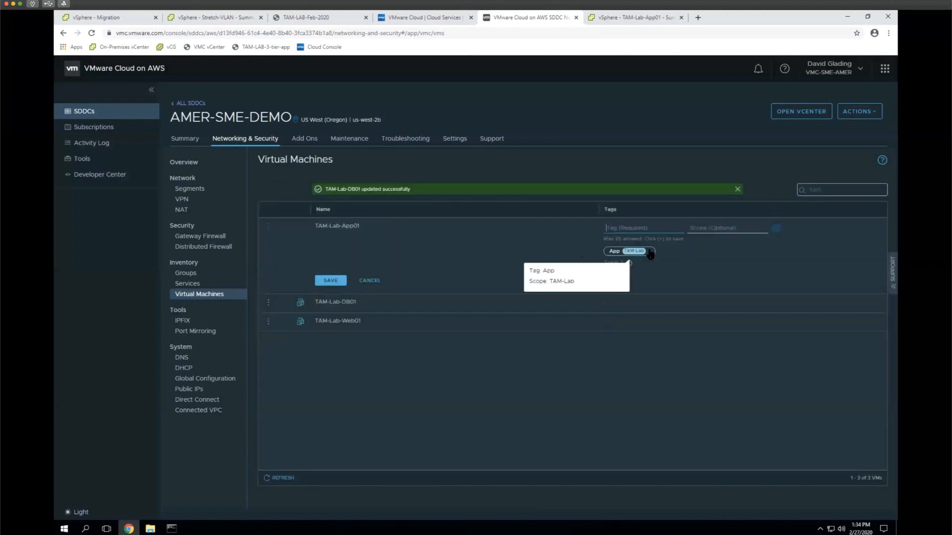
left_click(635, 229)
type("App")
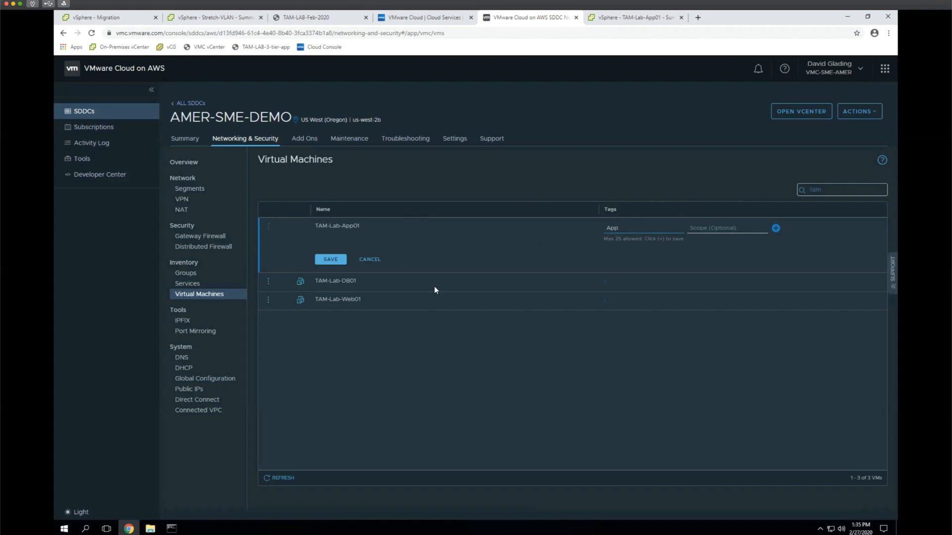
left_click(336, 261)
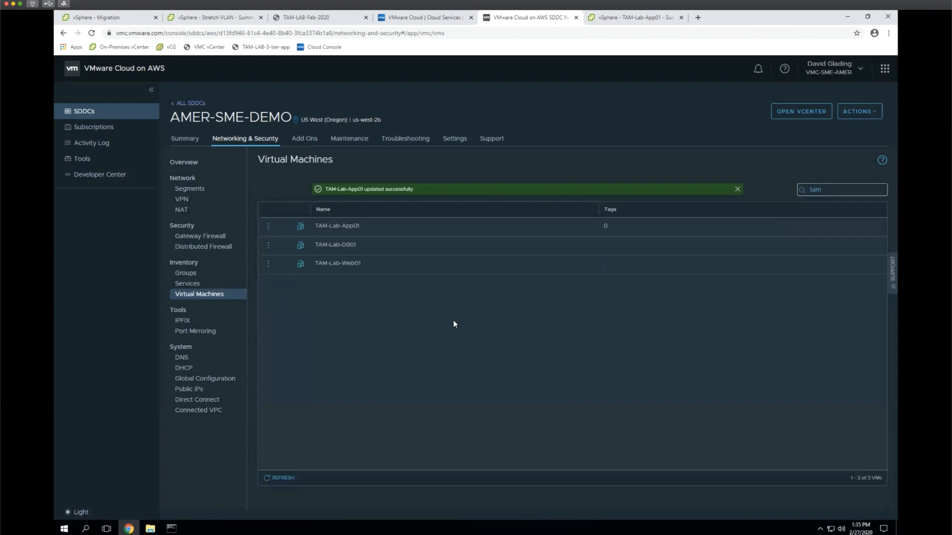
Add a tag named App without a scope to TAM-Lab-App01 and save it.
left_click(267, 229)
left_click(283, 230)
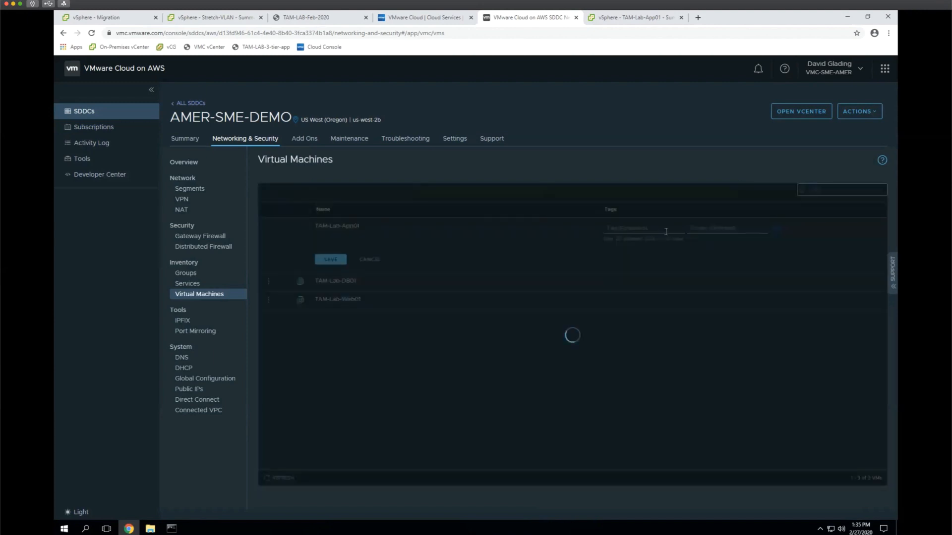
type("App")
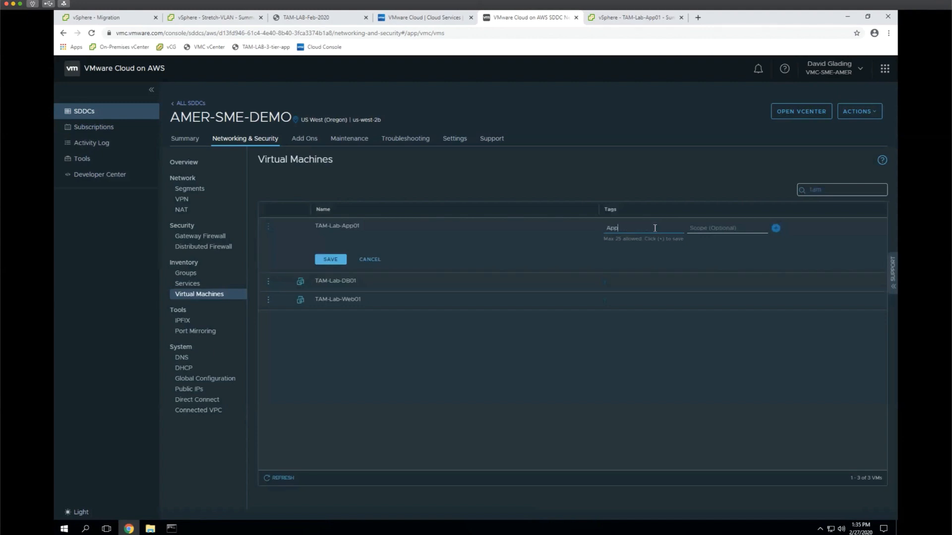
left_click(776, 230)
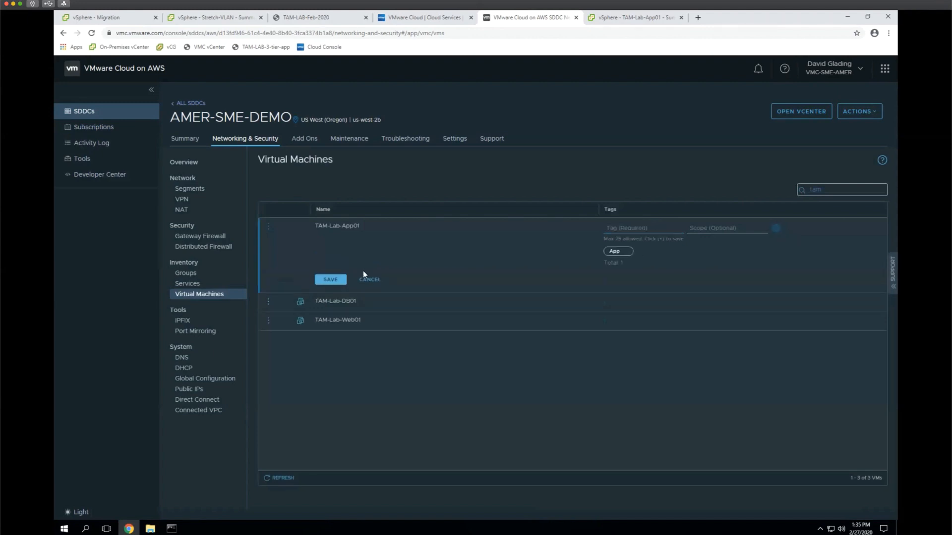
left_click(313, 278)
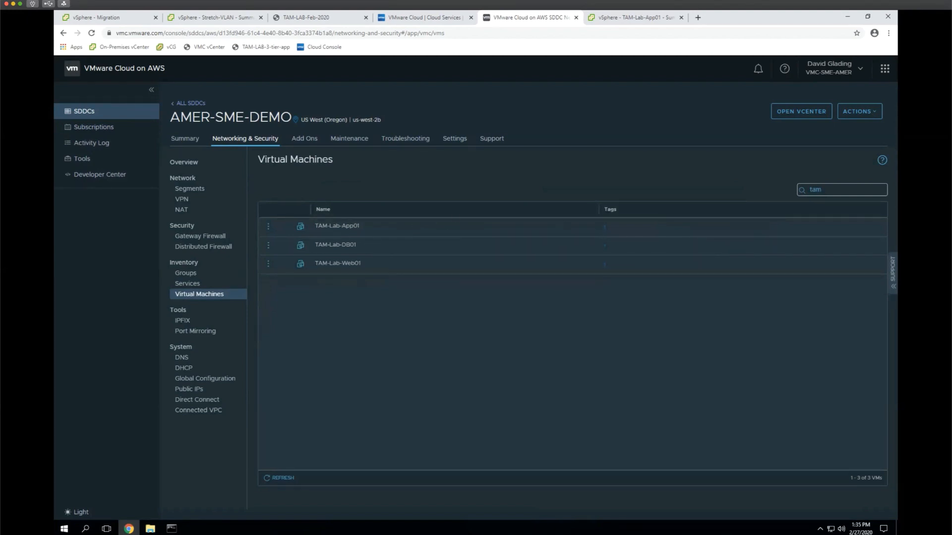
Switch to the cloud vCenter and check the tags section in the TAM-Lab-App01 summary.
left_click(648, 19)
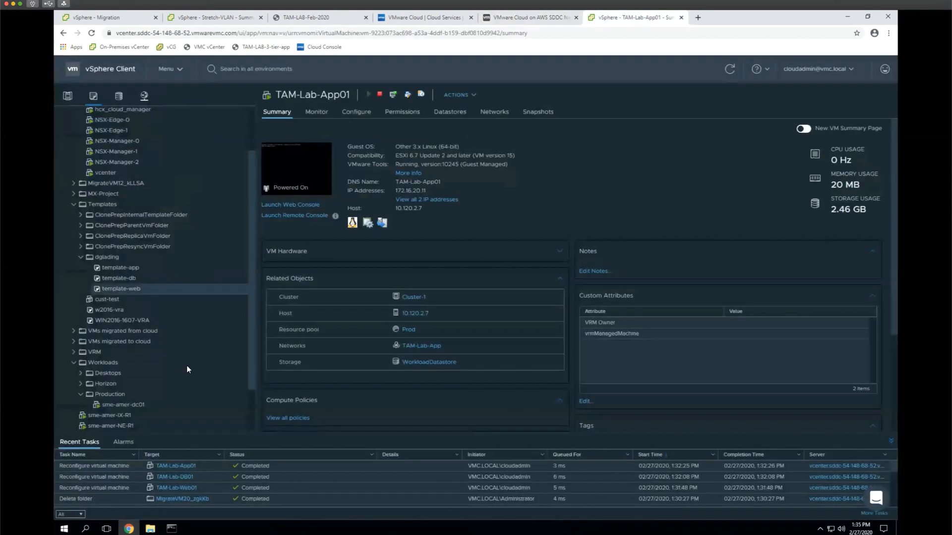
scroll(187, 349, "down", 2)
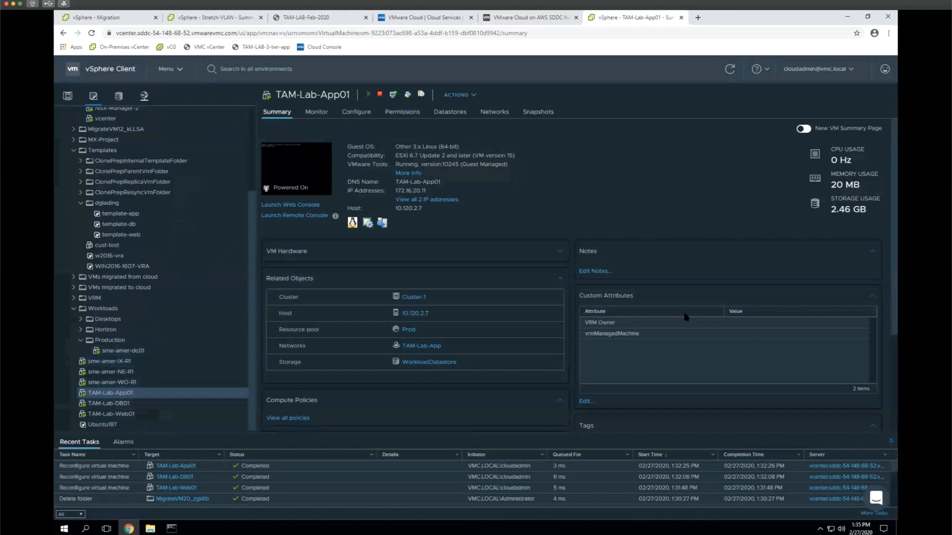
scroll(633, 360, "down", 3)
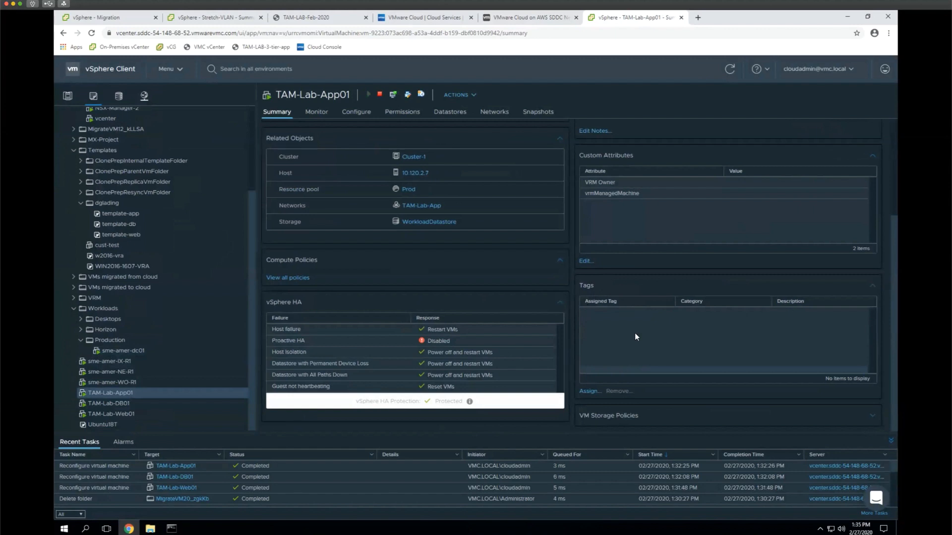
scroll(697, 296, "up", 3)
scroll(694, 297, "down", 3)
Switch back to the VMware Cloud on AWS console and start a new compute group named TAM-Lab-Web in the SDDC's inventory.
left_click(541, 18)
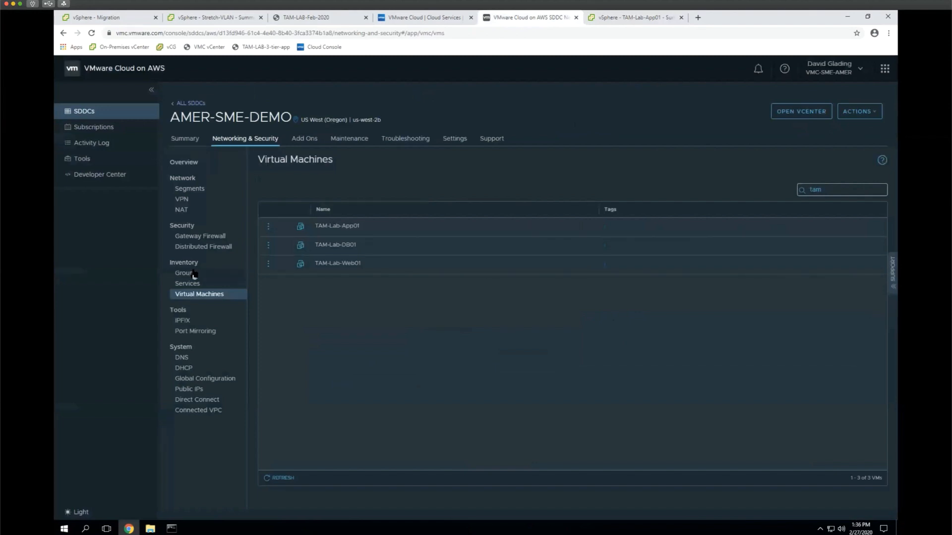
left_click(208, 275)
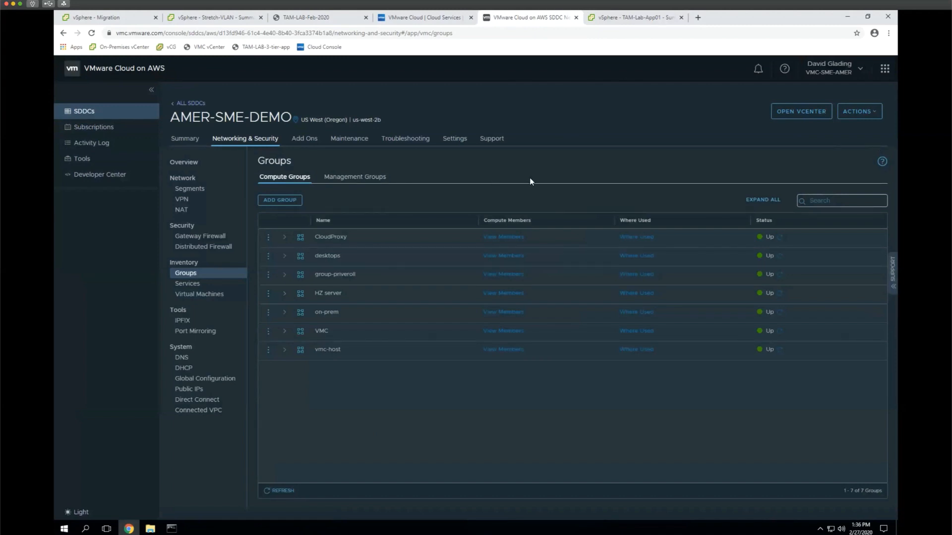
left_click(294, 200)
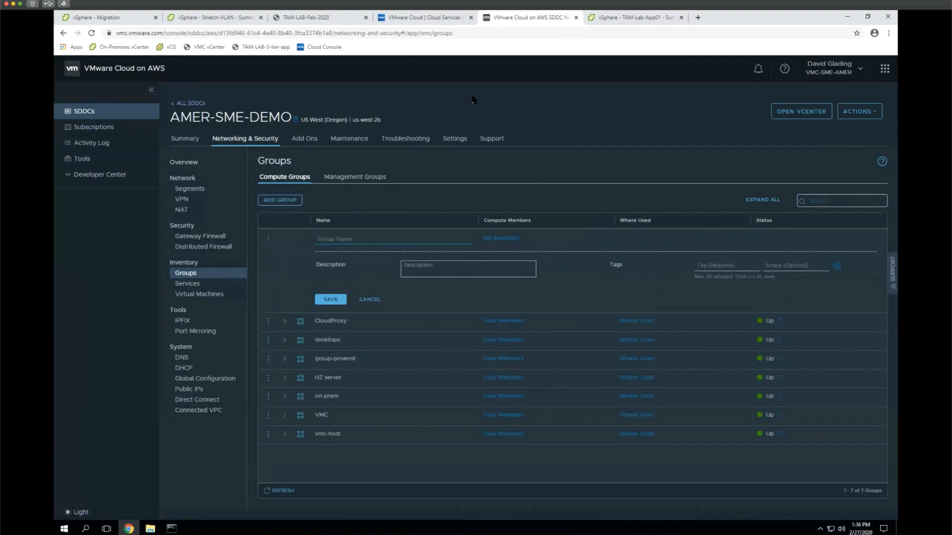
type("TAM-Lab-Web")
Add a membership criterion for virtual machines whose tag equals Web to the TAM-Lab-Web group, apply it, and save the group.
left_click(502, 240)
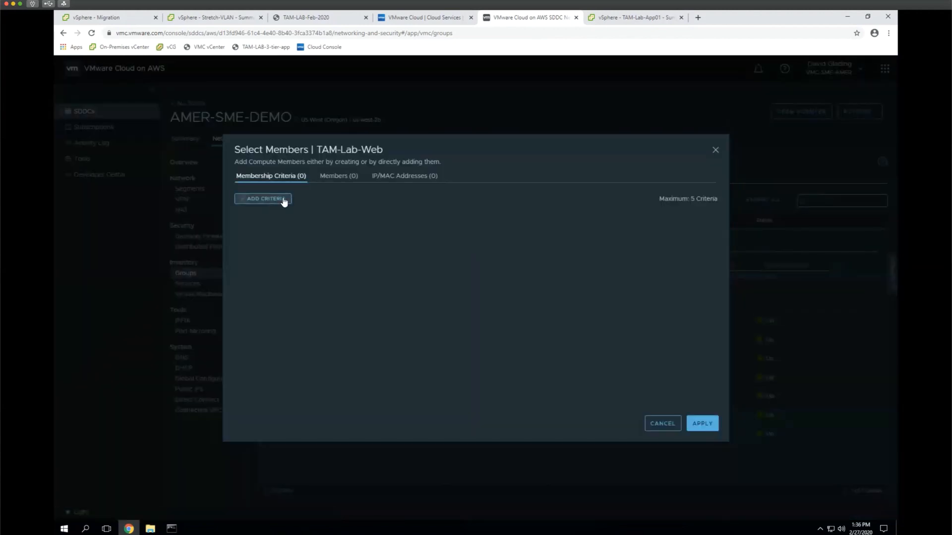
left_click(281, 201)
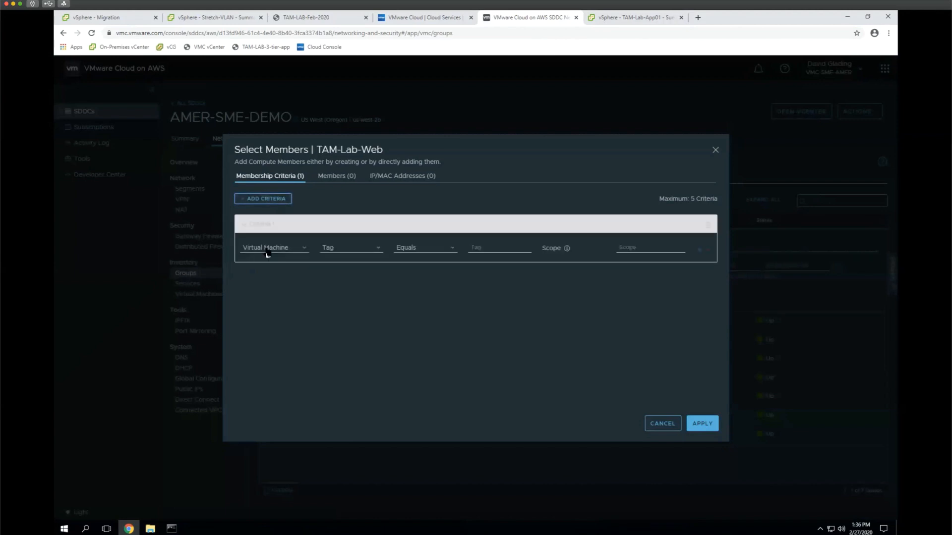
left_click(301, 250)
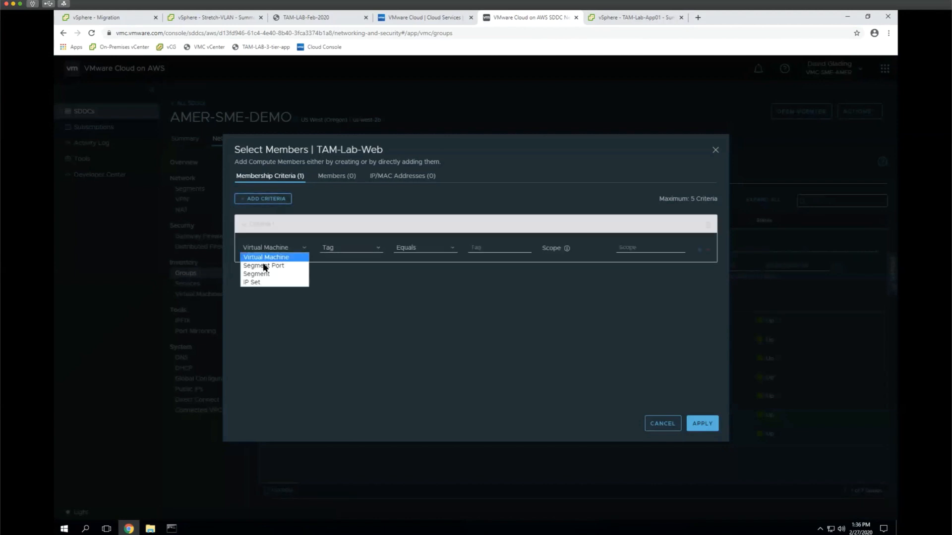
left_click(352, 249)
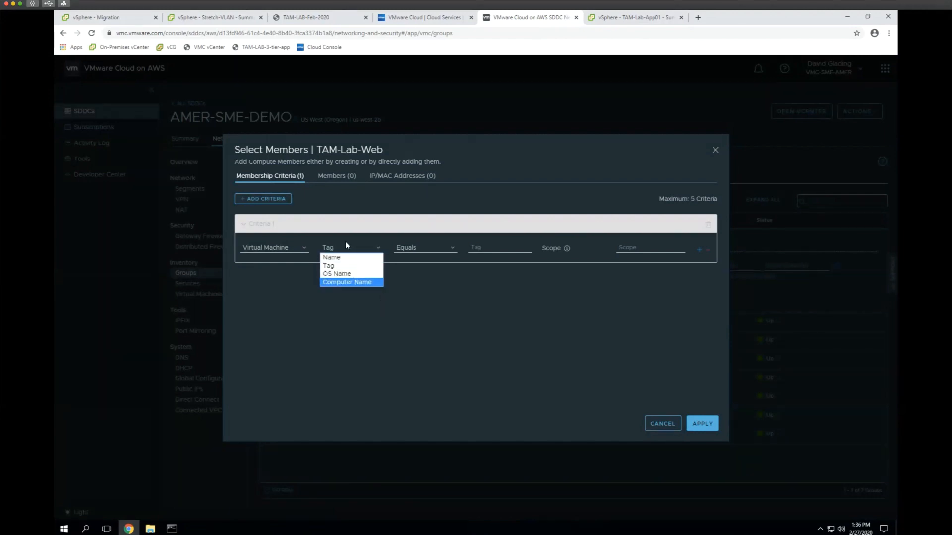
left_click(341, 217)
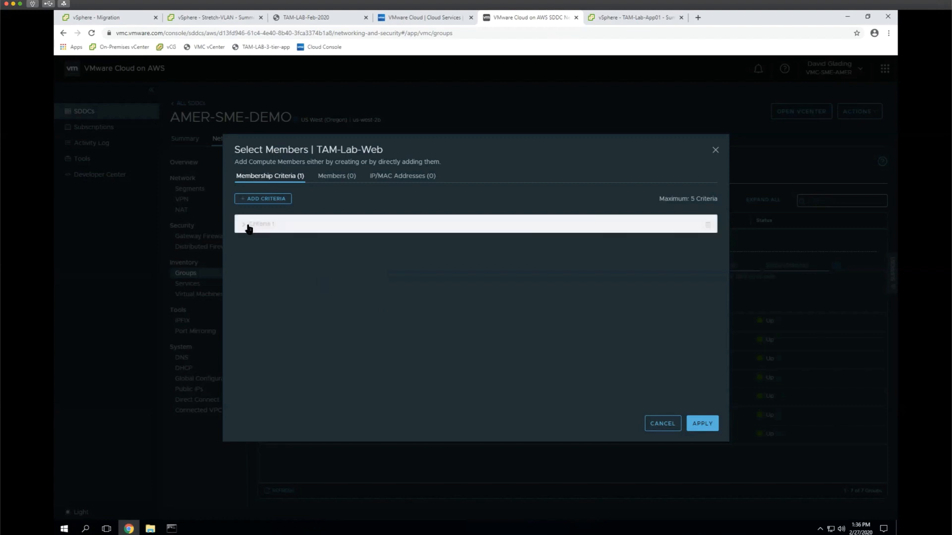
left_click(337, 227)
left_click(483, 246)
type("Web")
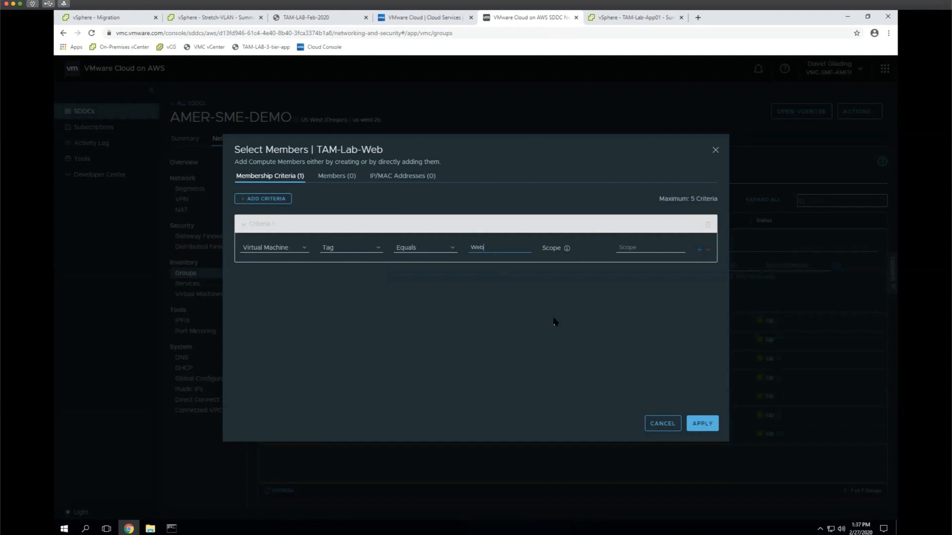
left_click(694, 425)
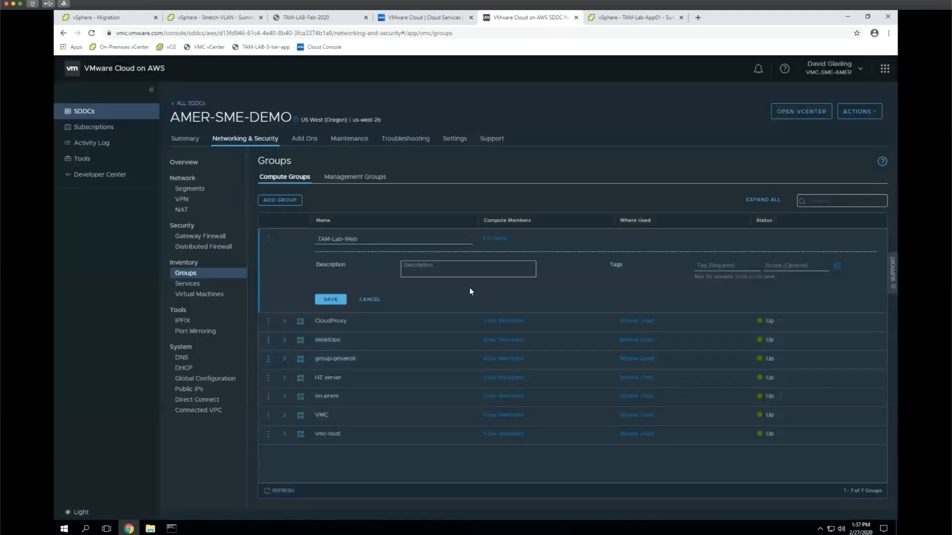
left_click(331, 300)
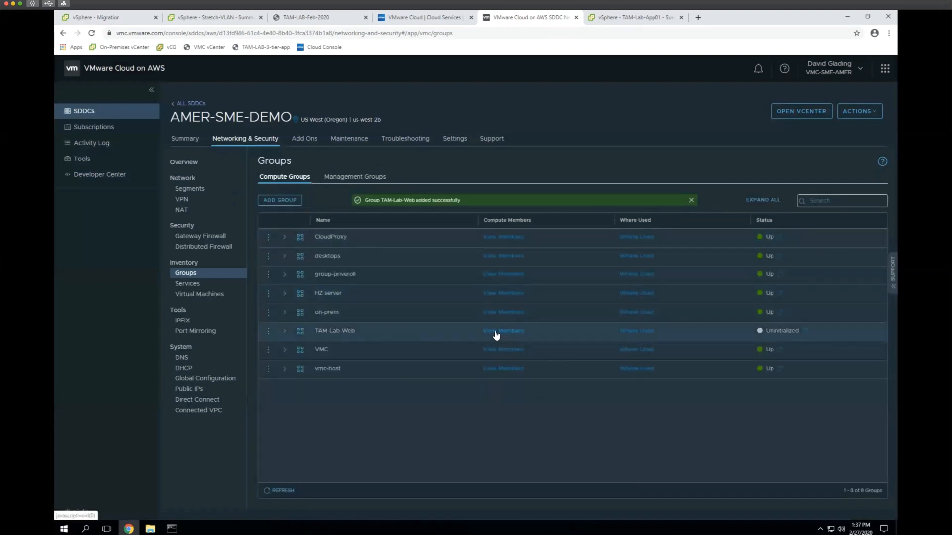
Review the effective virtual machine members of the TAM-Lab-Web group and close the member list.
left_click(496, 335)
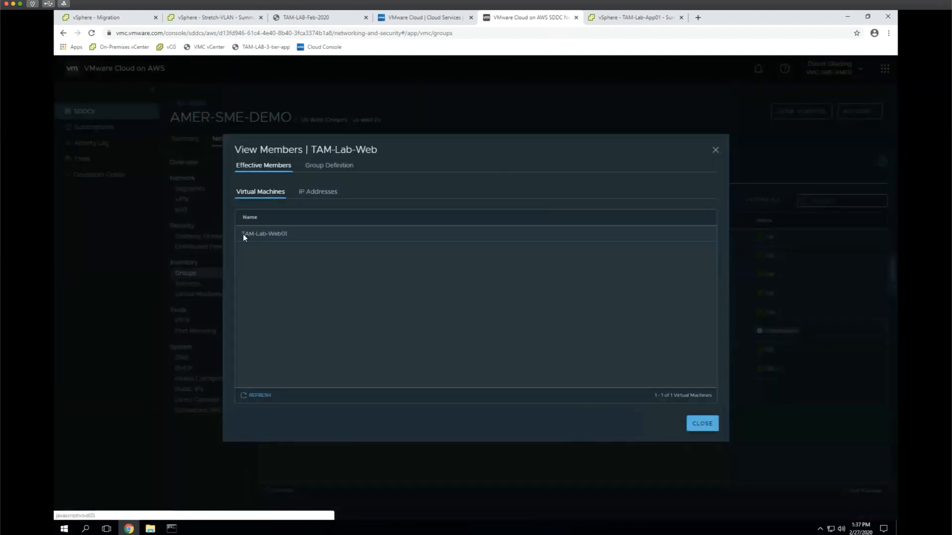
left_click_drag(248, 234, 299, 234)
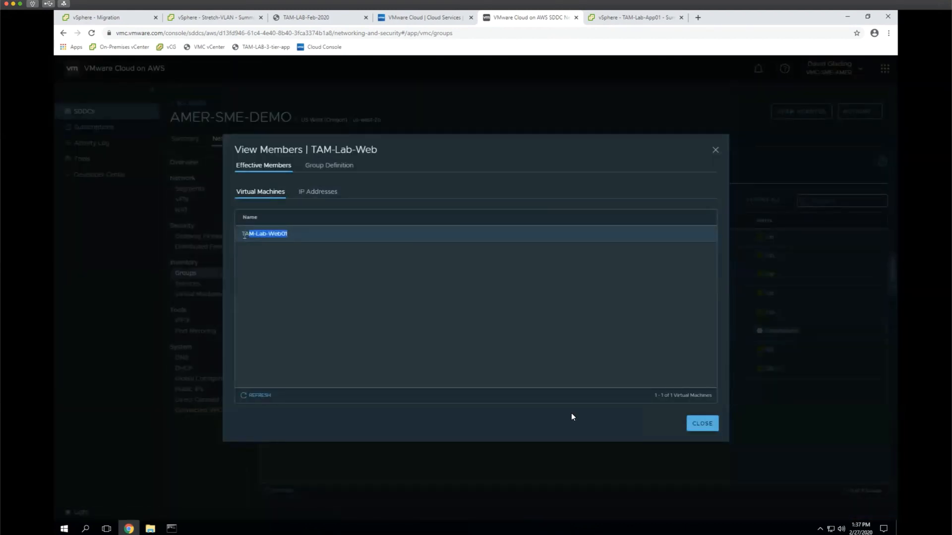
left_click(702, 423)
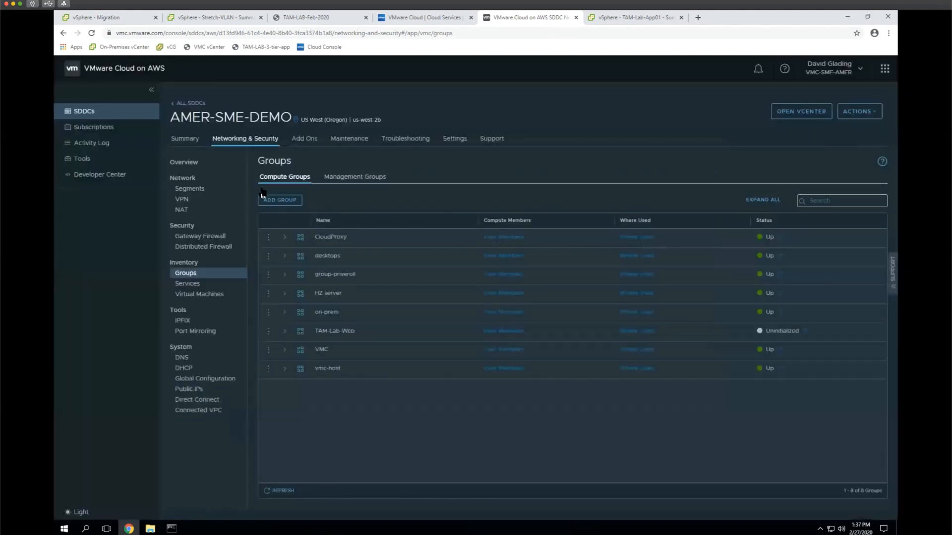
Create a compute group named TAM-Lab-App with a membership criterion for virtual machines whose tag equals App, and save it.
left_click(278, 201)
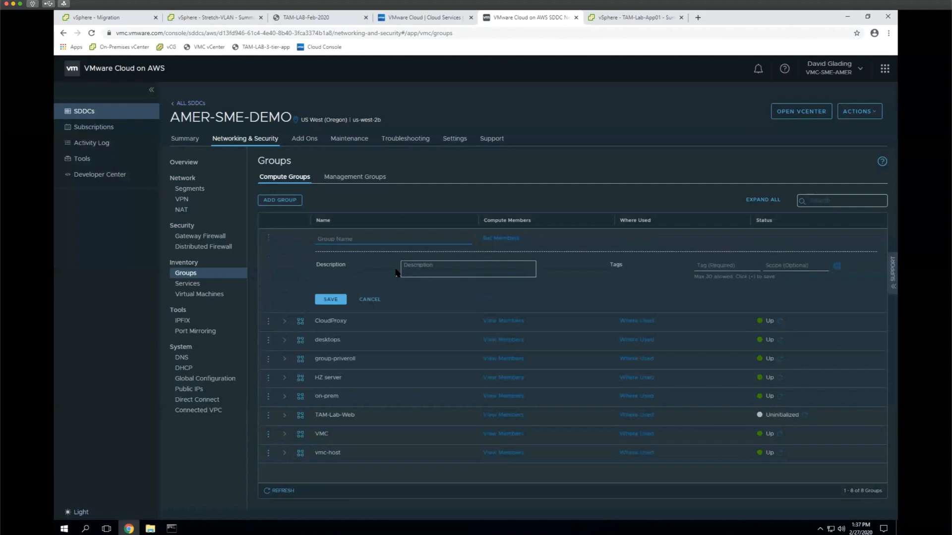
type("TAM-Lab-App")
left_click(508, 239)
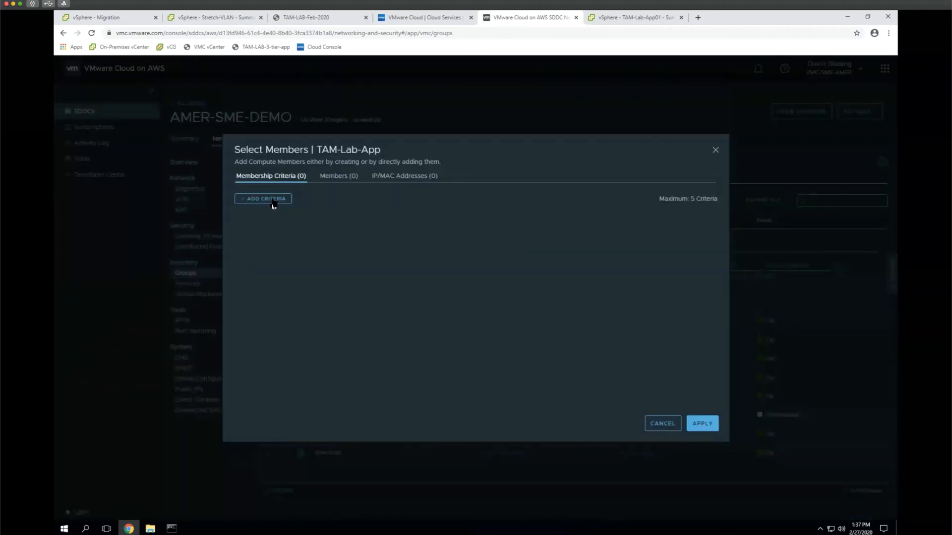
left_click(275, 198)
left_click(498, 246)
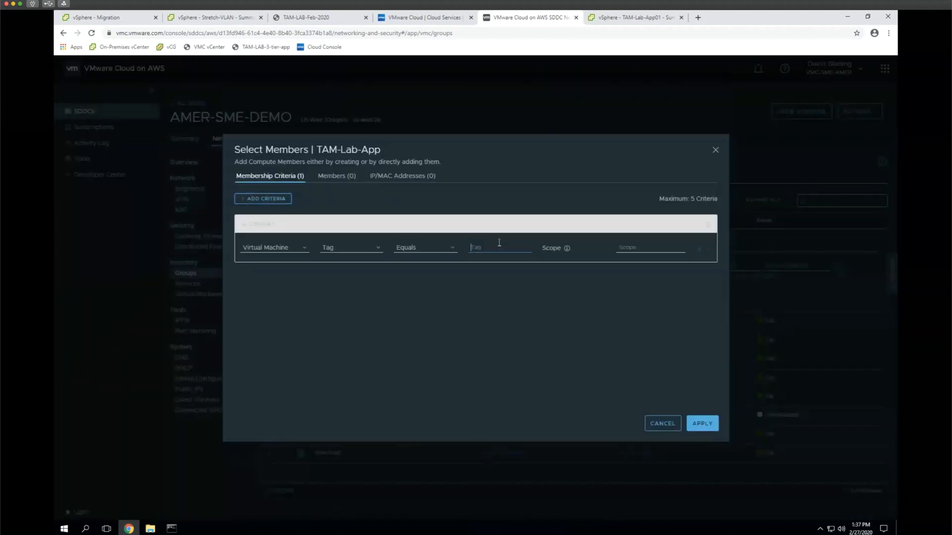
type("App")
left_click(710, 427)
left_click(331, 300)
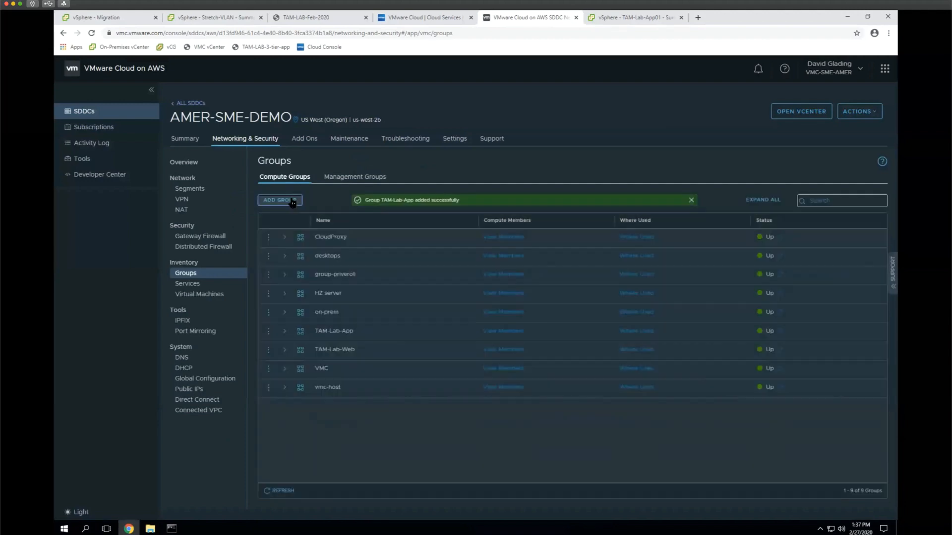
Create a compute group named TAM-Lab-DB with a membership criterion for virtual machines whose tag equals DB, and save it.
left_click(291, 201)
type("TA")
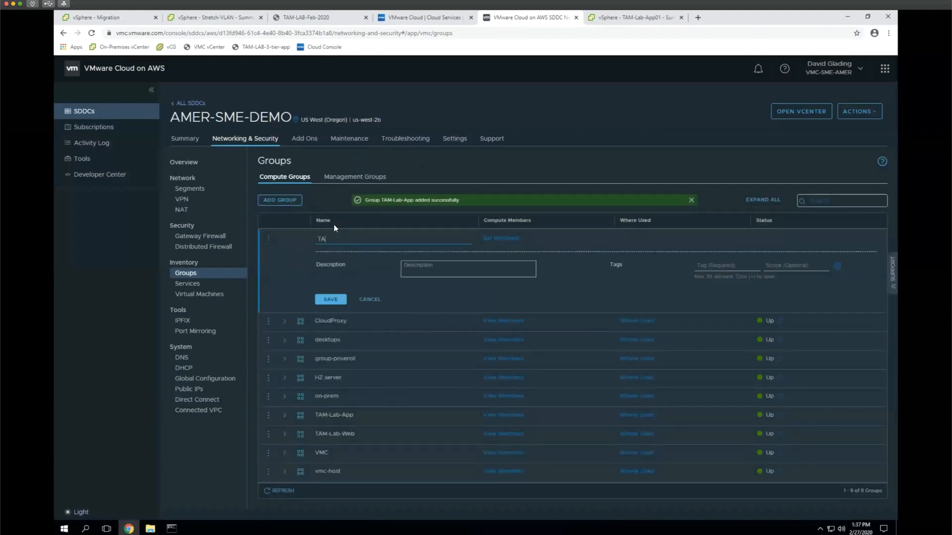
type("M-Lab-DB")
left_click(501, 242)
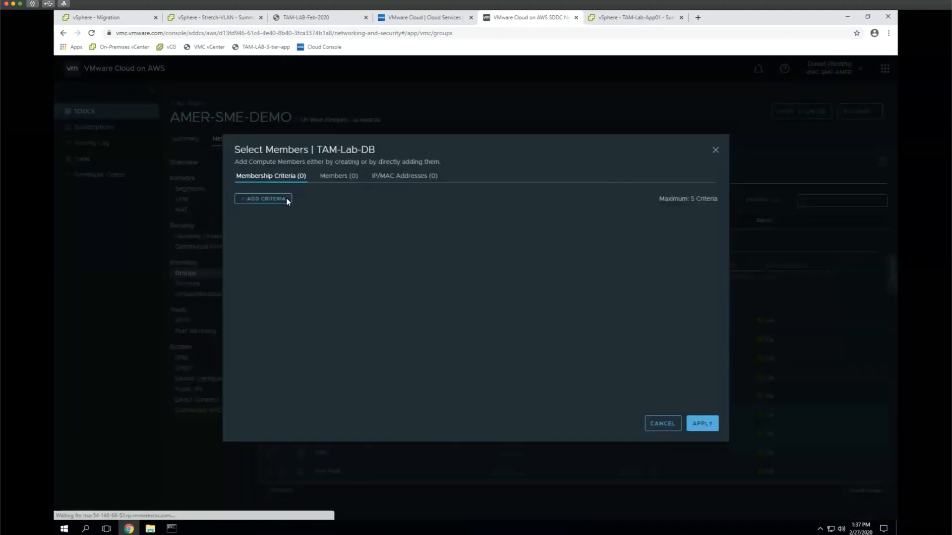
left_click(285, 198)
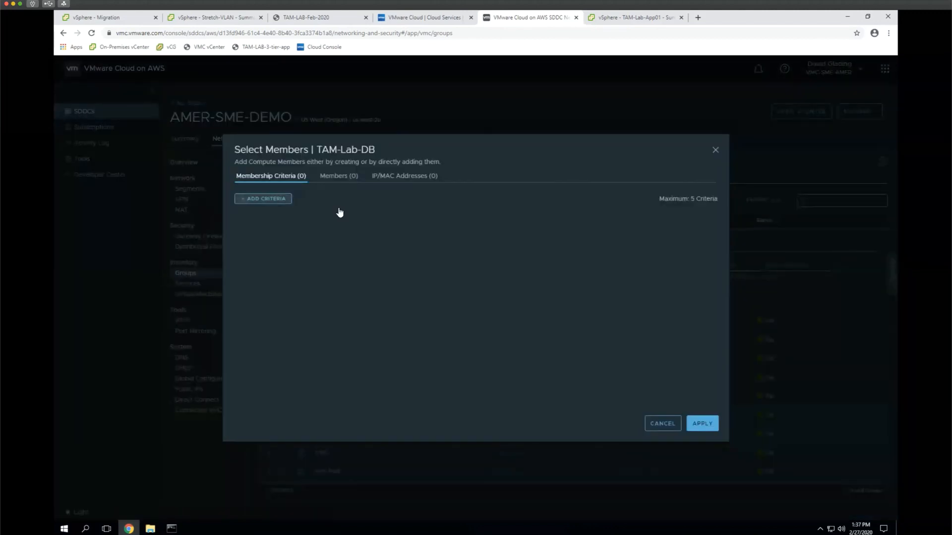
left_click(486, 245)
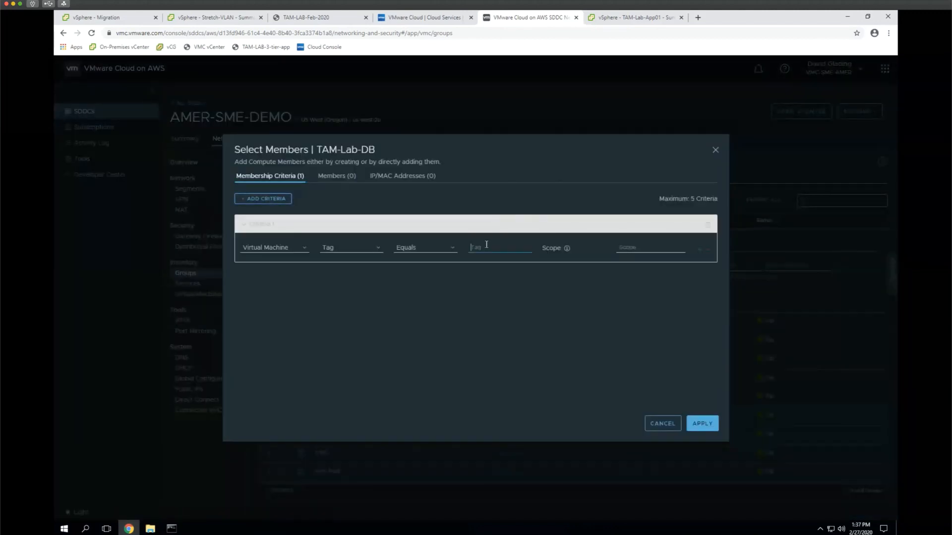
type("DB")
left_click(697, 420)
left_click(330, 302)
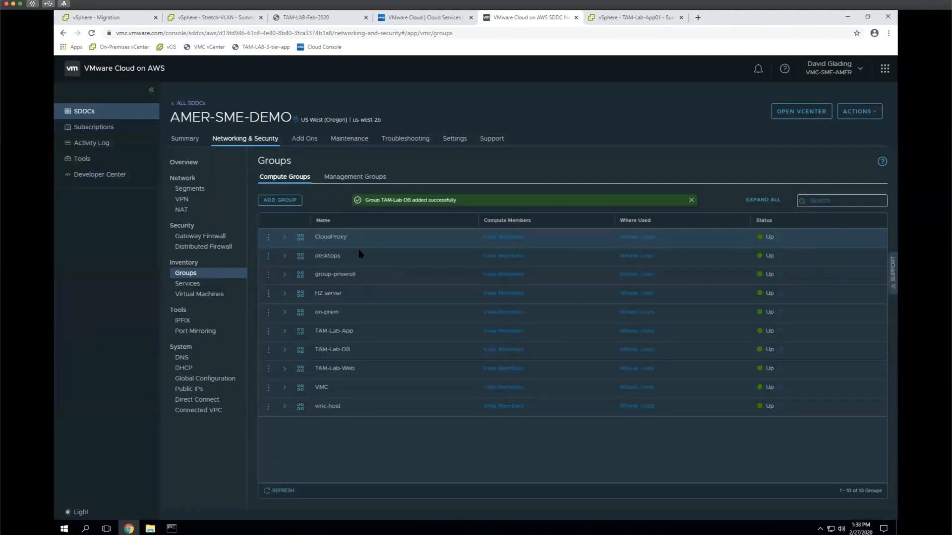
Reopen the TAM-Lab-DB group for editing, check its tag membership criterion, reapply it and save the group.
left_click(268, 351)
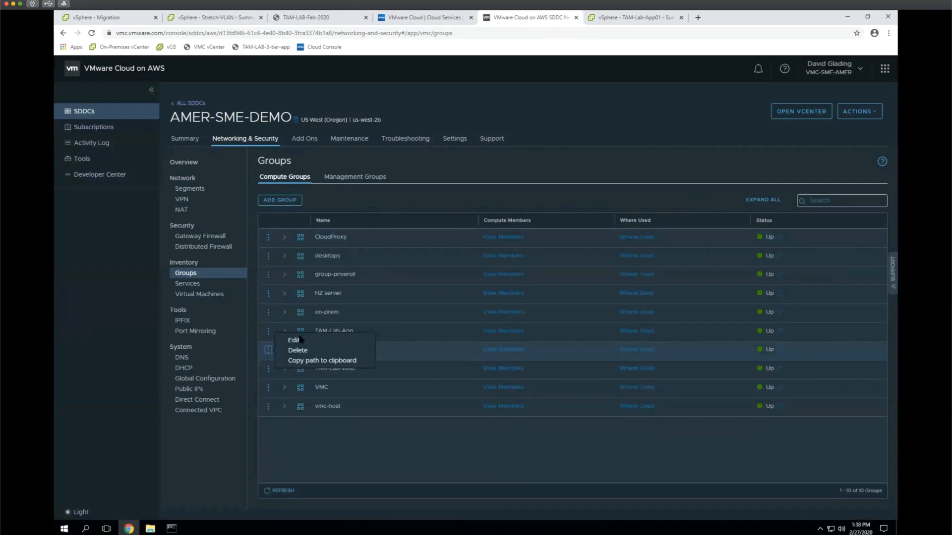
left_click(294, 340)
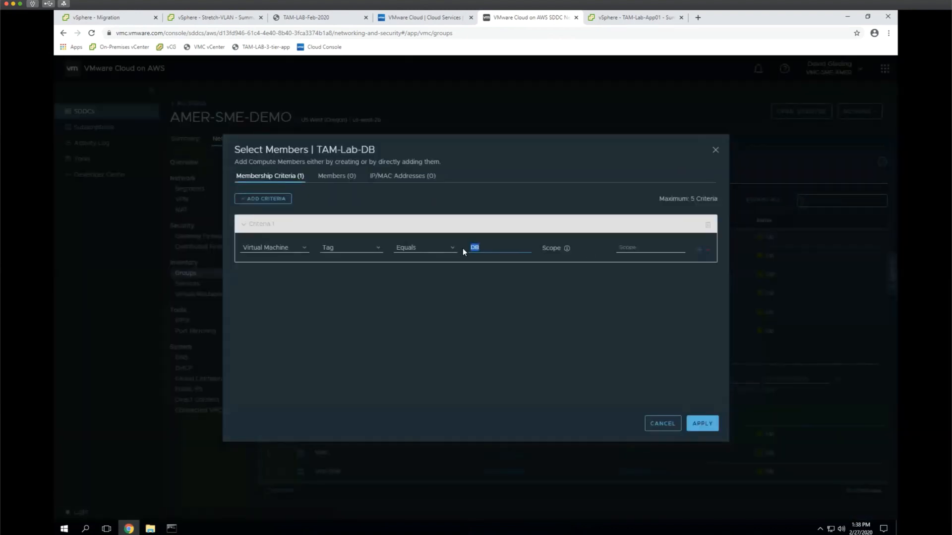
left_click(699, 423)
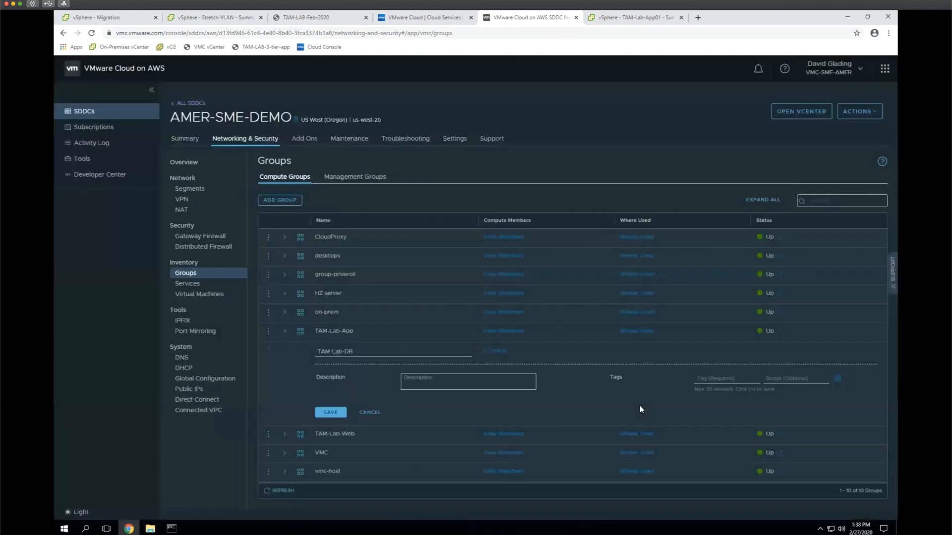
left_click(337, 413)
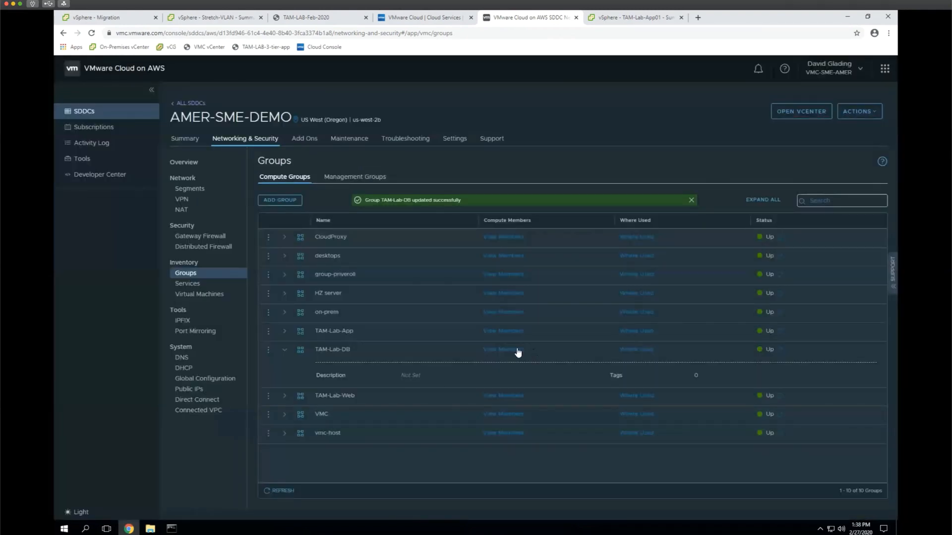
Review the effective virtual machine members of the TAM-Lab-DB group, close the list and collapse the group's details.
left_click(516, 350)
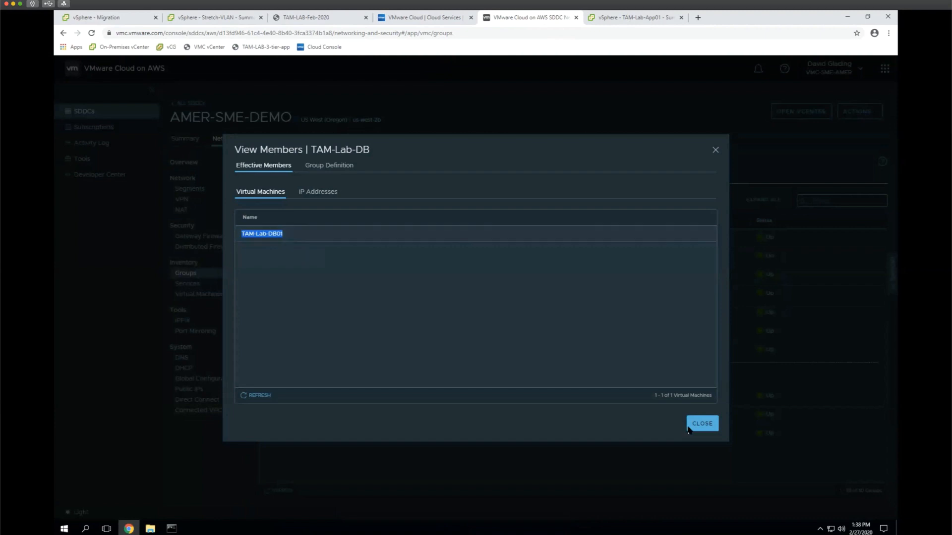
left_click(703, 424)
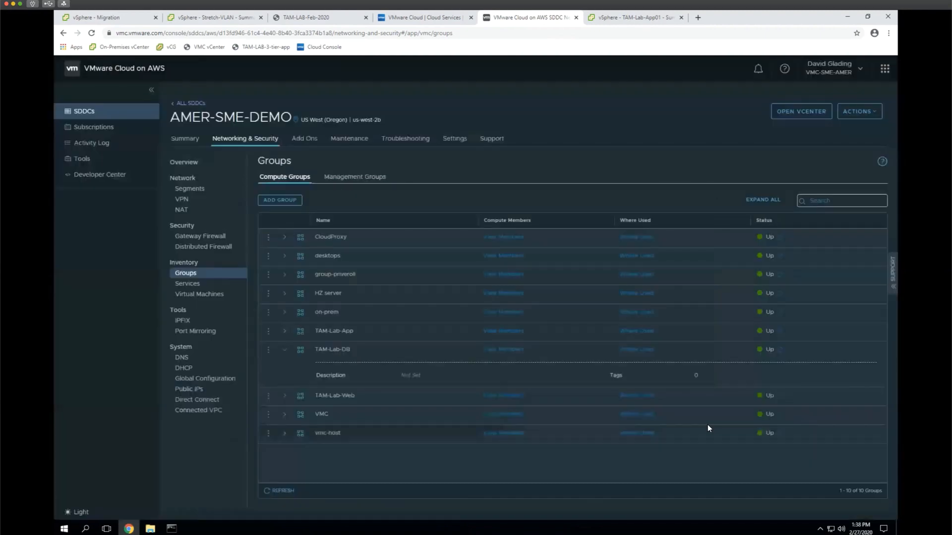
left_click(284, 349)
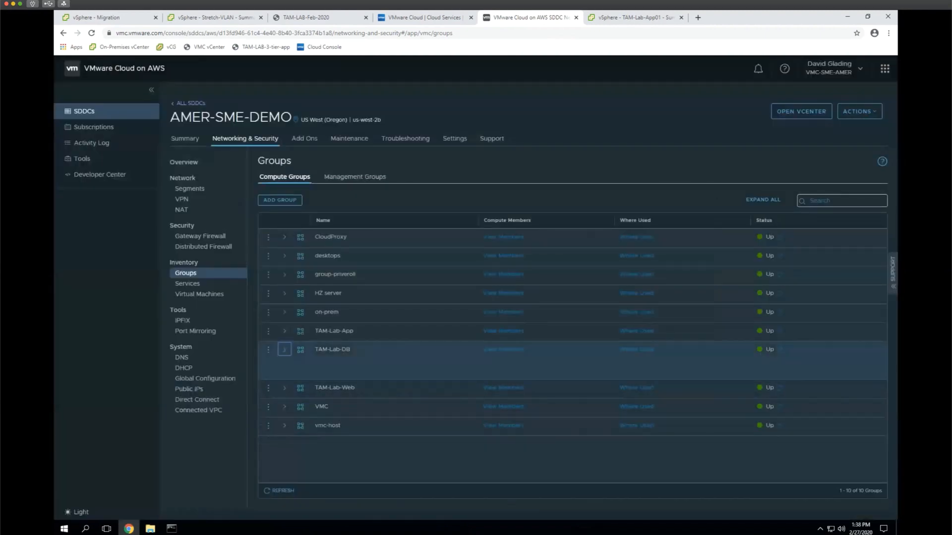
Start a new compute group named TAM-Lab-All with a first membership criterion for virtual machines whose tag equals DB.
left_click(285, 204)
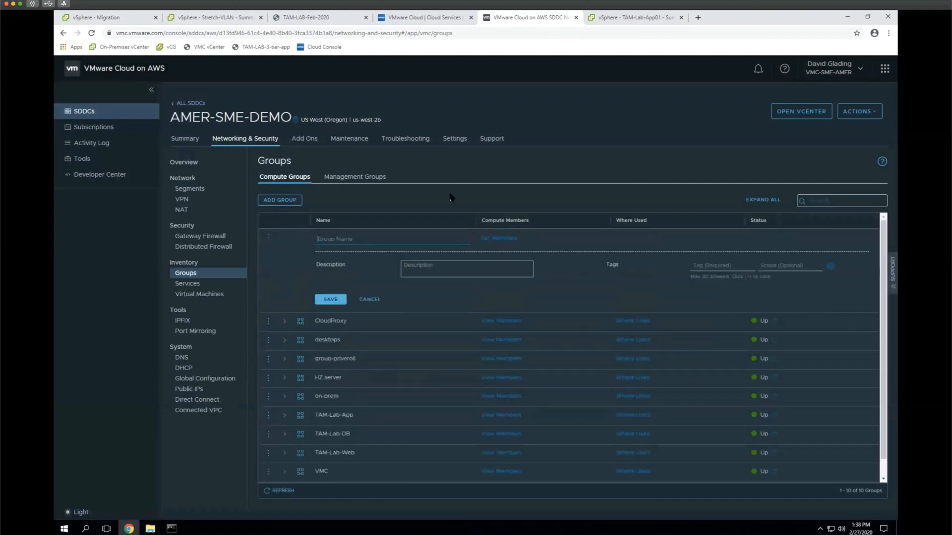
left_click(375, 240)
type("TAM-Lab-All")
left_click(513, 239)
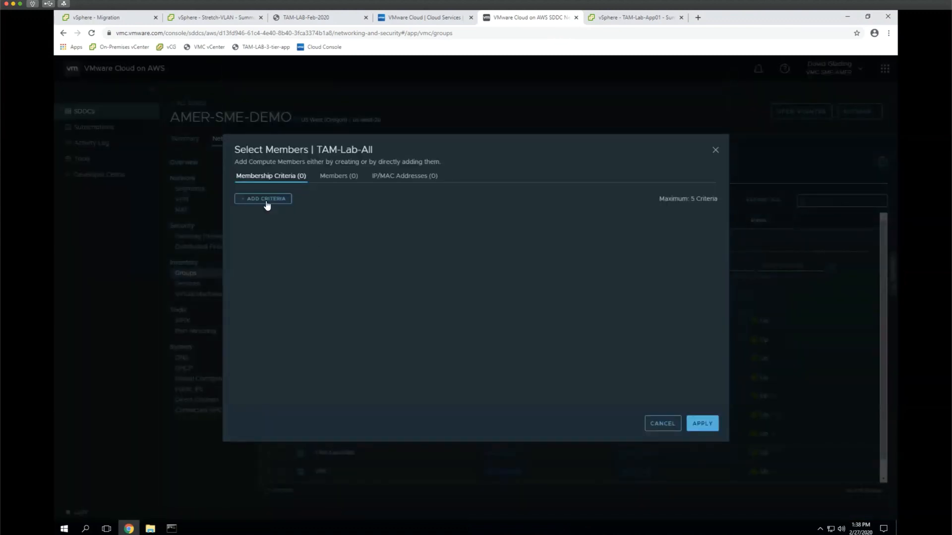
left_click(265, 199)
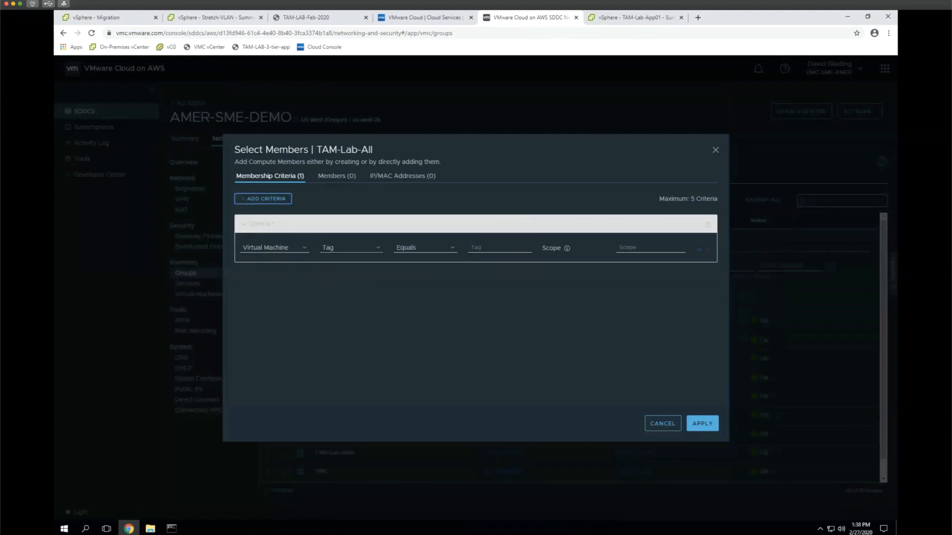
left_click(478, 248)
type("DB")
Add two OR criteria to TAM-Lab-All for virtual machines whose tag equals Web or App, apply them, and save the group.
left_click(276, 203)
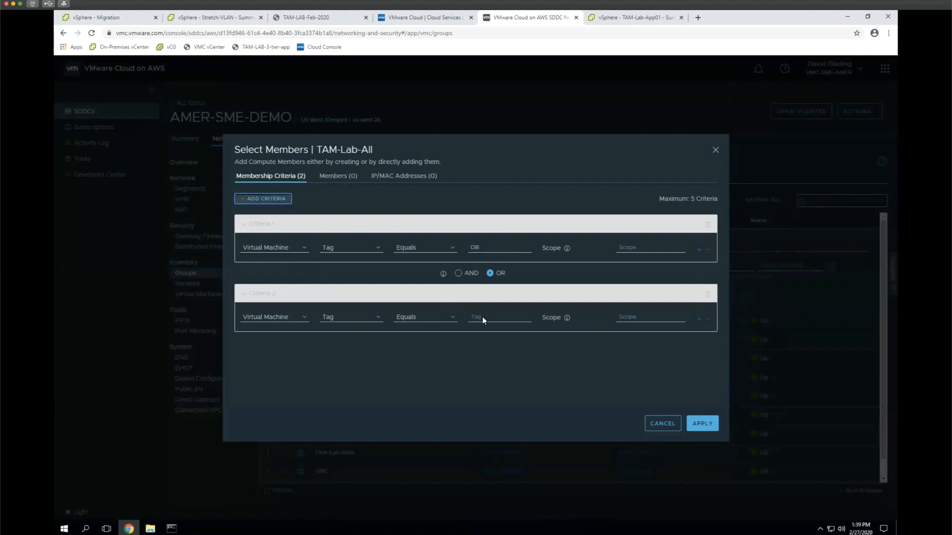
left_click(484, 309)
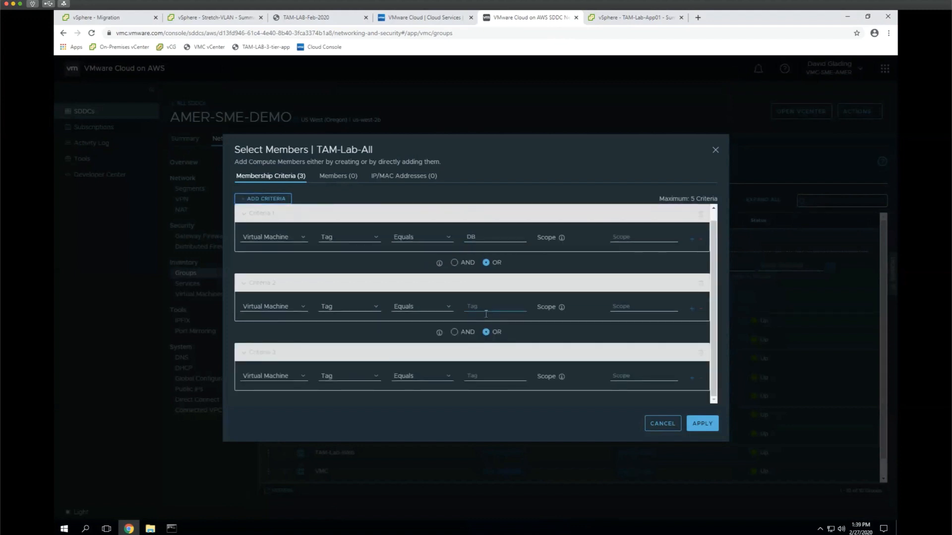
type("WebWeb")
key("BackSpace")
key("BackSpace")
key("BackSpace")
left_click(476, 377)
type("App")
left_click(701, 424)
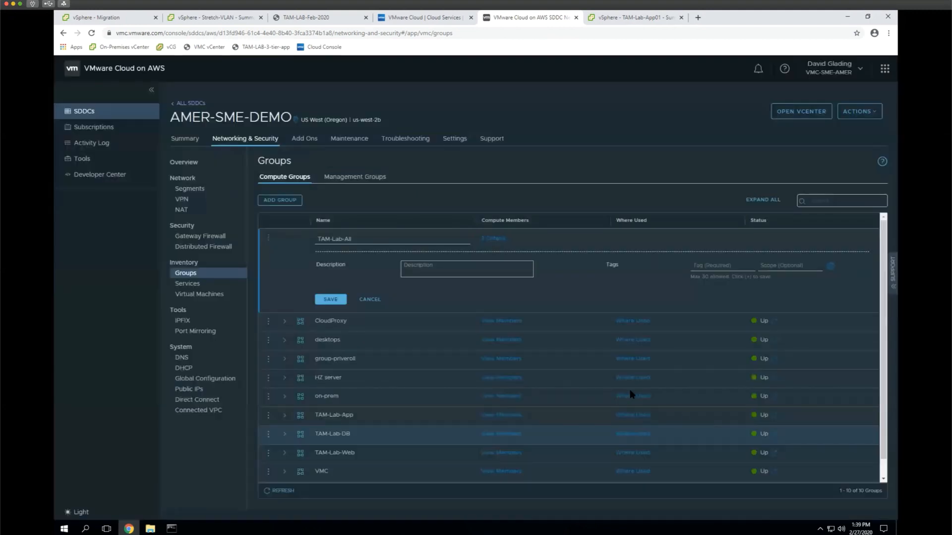
left_click(324, 303)
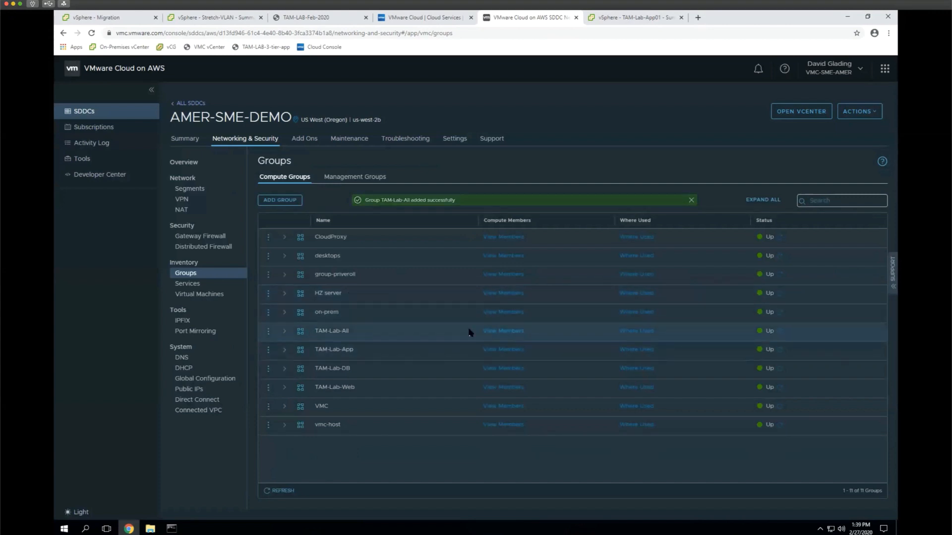
Review the effective virtual machines and IP addresses of the TAM-Lab-All group and close the member list.
left_click(508, 335)
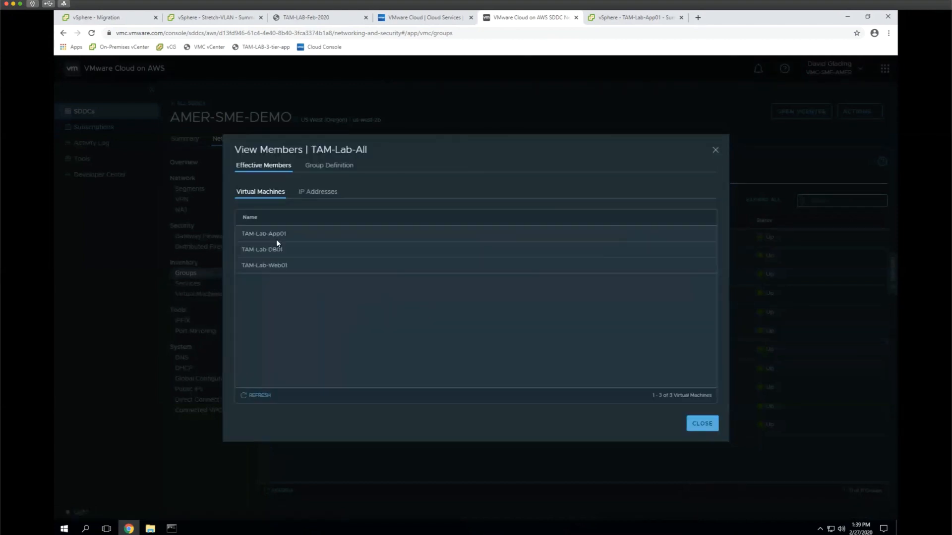
left_click(332, 199)
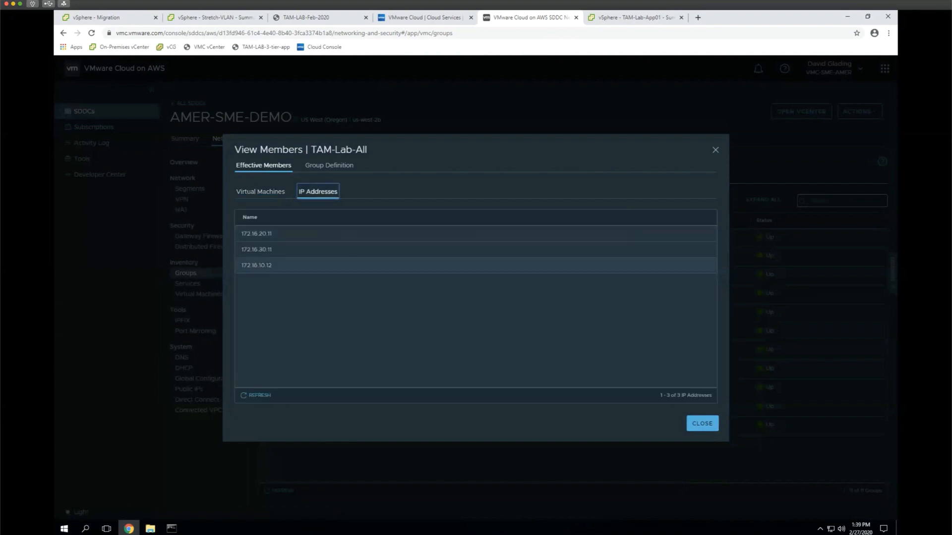
left_click(700, 424)
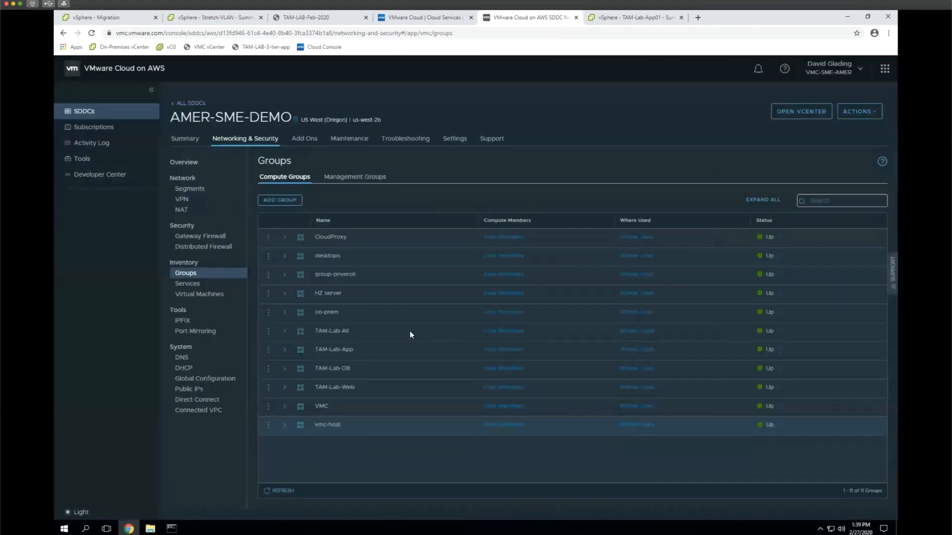
Check the effective virtual machine members of the TAM-Lab-App, TAM-Lab-DB and TAM-Lab-Web groups in turn.
left_click(515, 351)
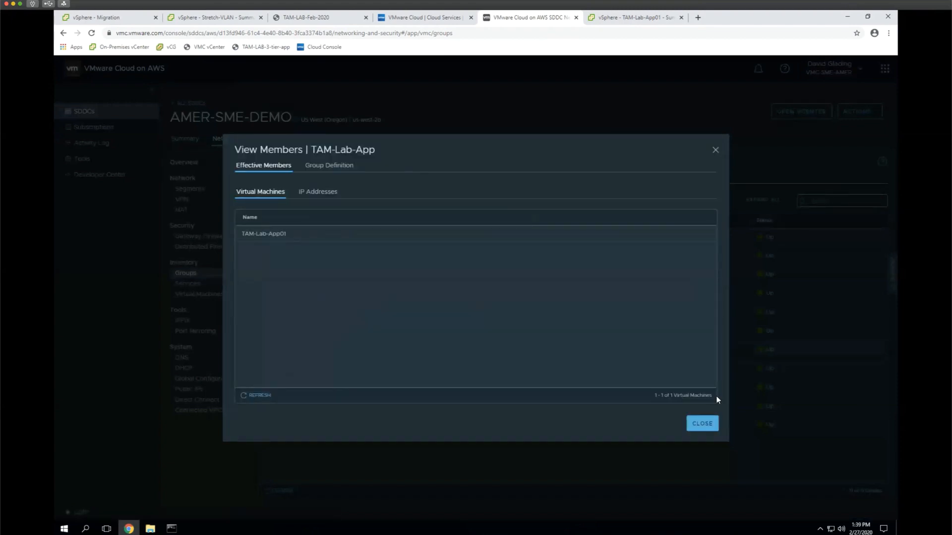
left_click(707, 424)
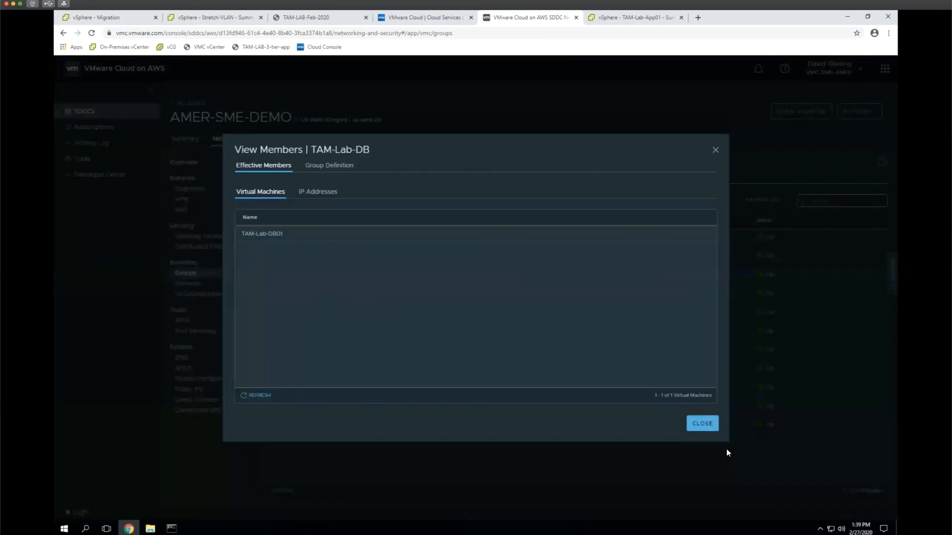
left_click(697, 425)
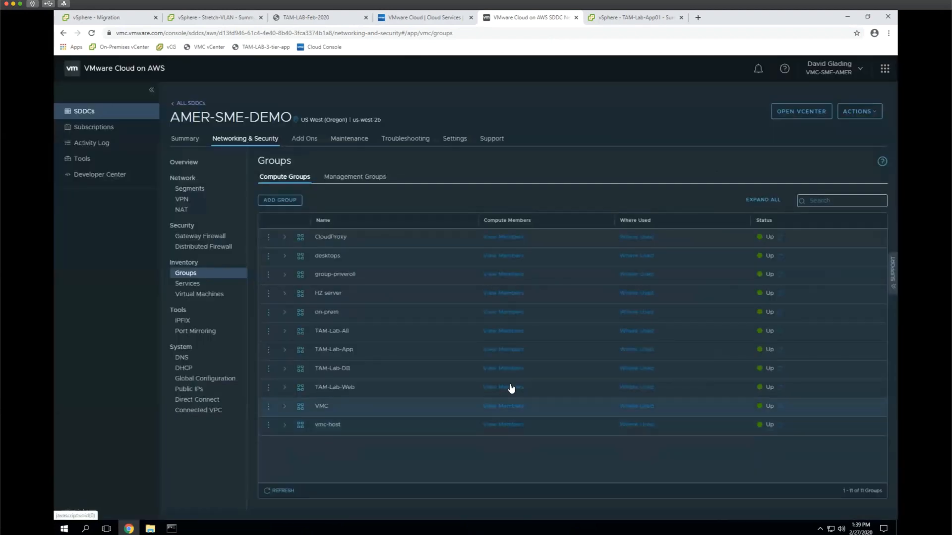
left_click(518, 389)
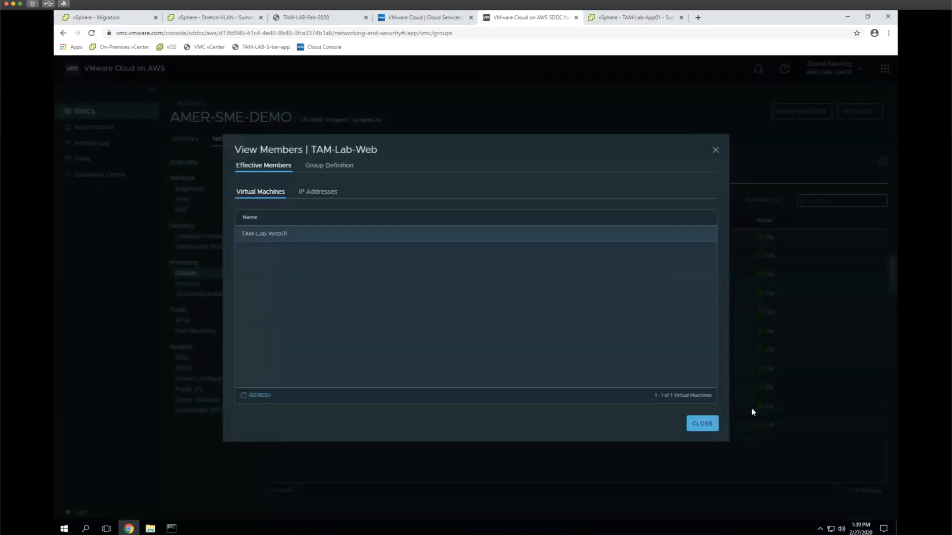
left_click(709, 425)
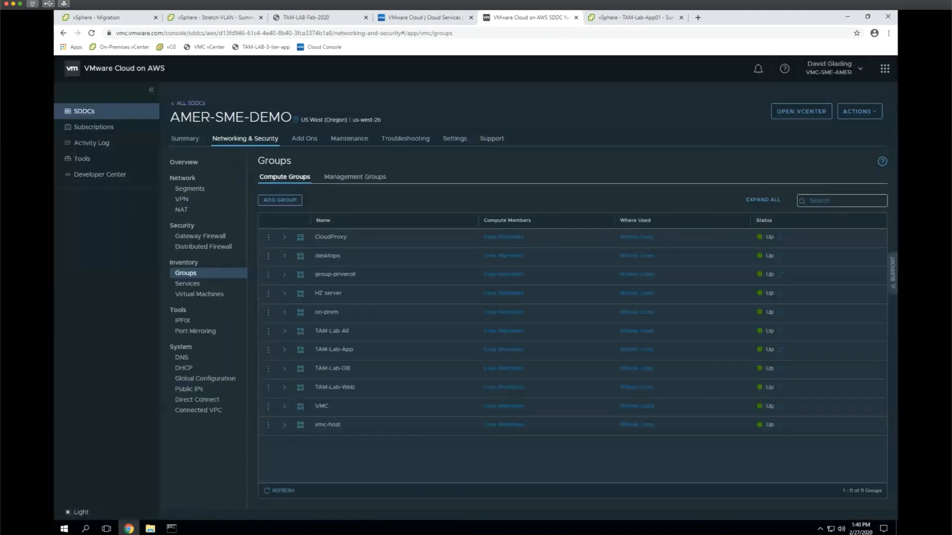
Open the distributed firewall's connectivity strategy settings and read the note about the default strategy.
left_click(208, 249)
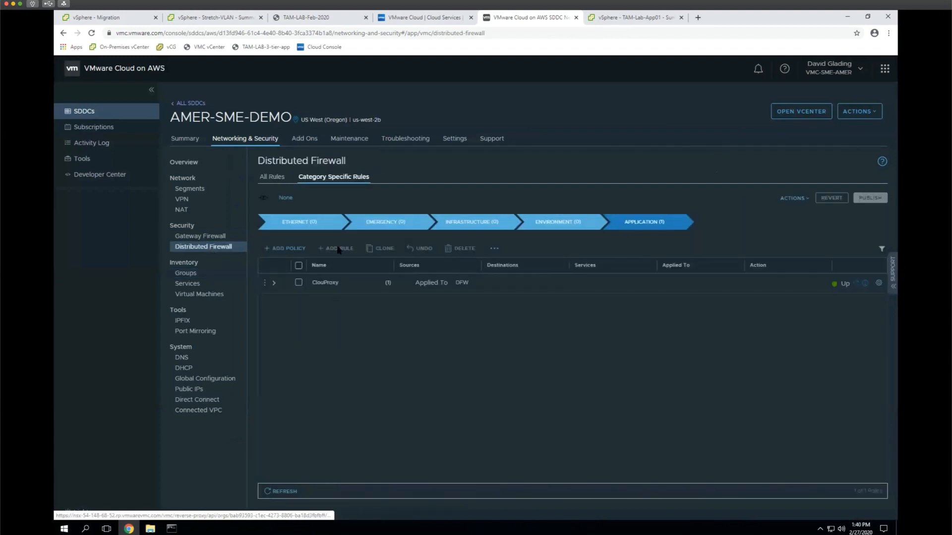
mouse_move(285, 204)
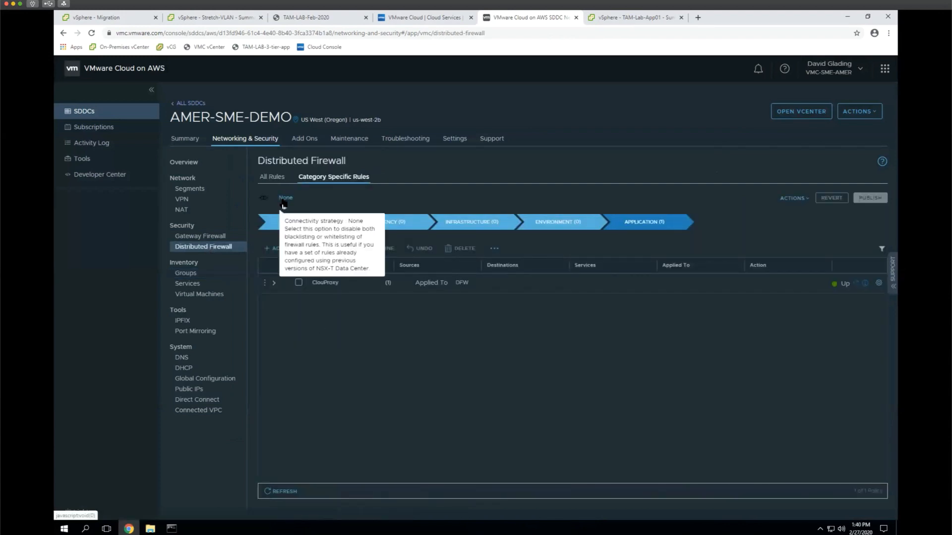
left_click(286, 198)
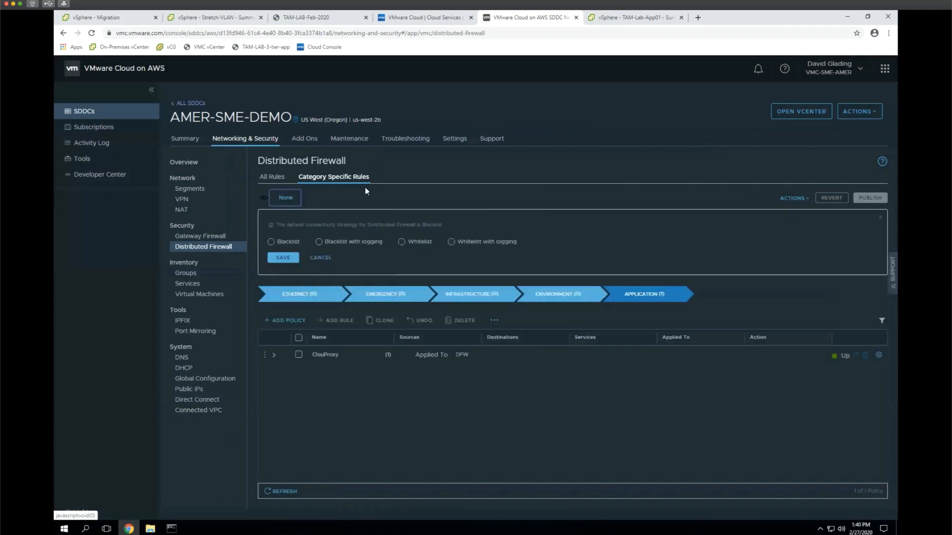
left_click_drag(292, 224, 465, 226)
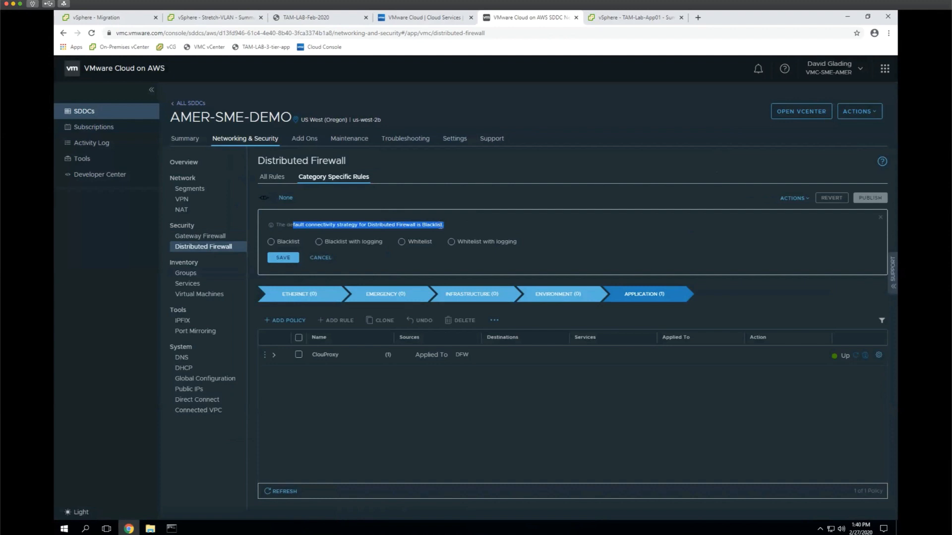
Cancel the connectivity strategy settings and add an application policy named TAM-Lab.
left_click(445, 197)
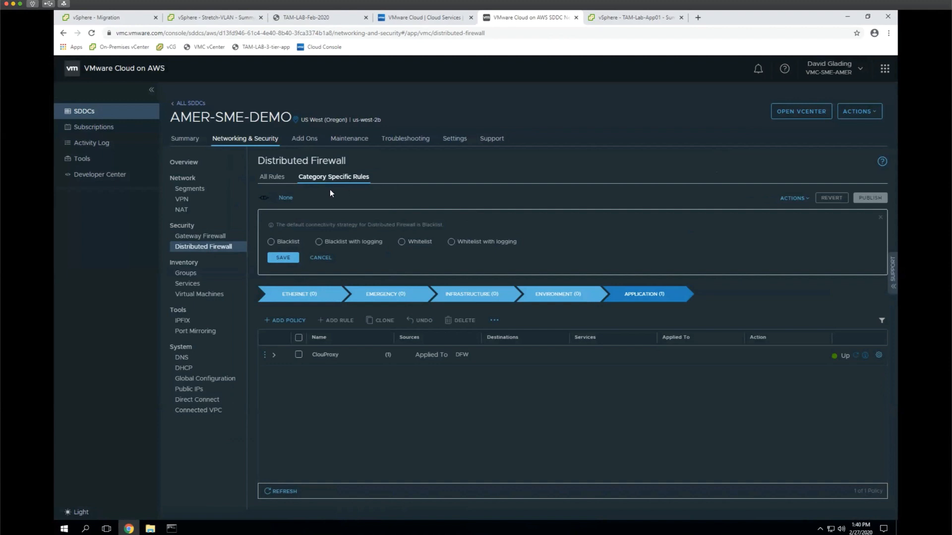
left_click(324, 259)
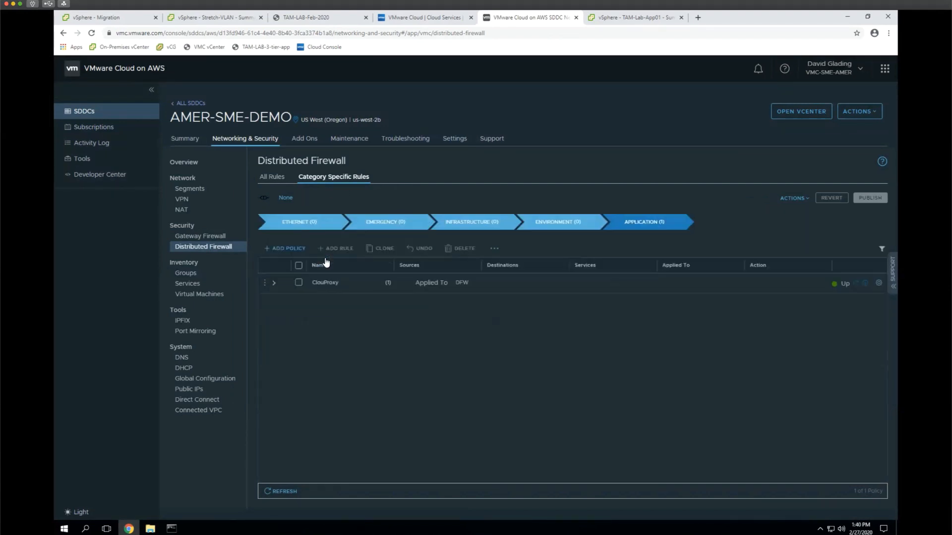
left_click(291, 248)
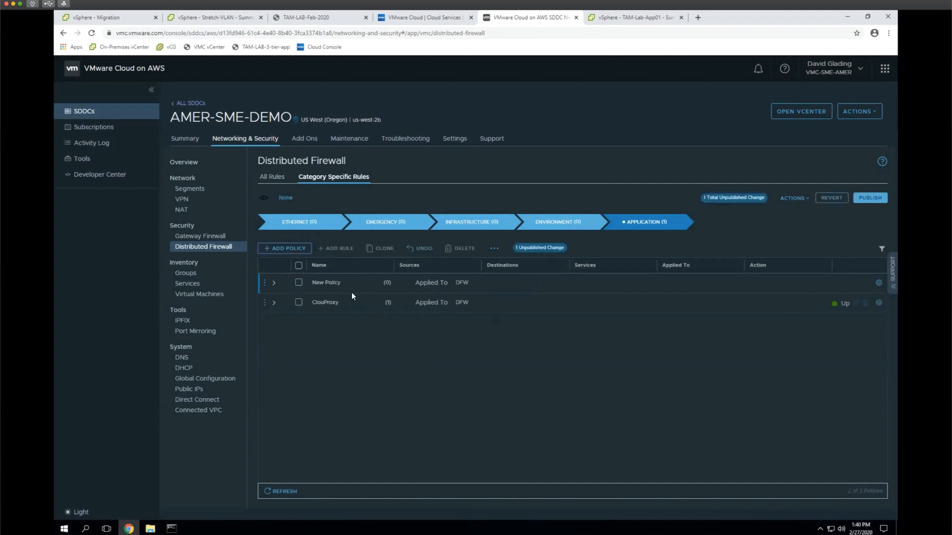
mouse_move(467, 289)
left_click(361, 284)
type("TAM-Lab")
Select only the TAM-Lab policy and add four new rules to it.
left_click(299, 265)
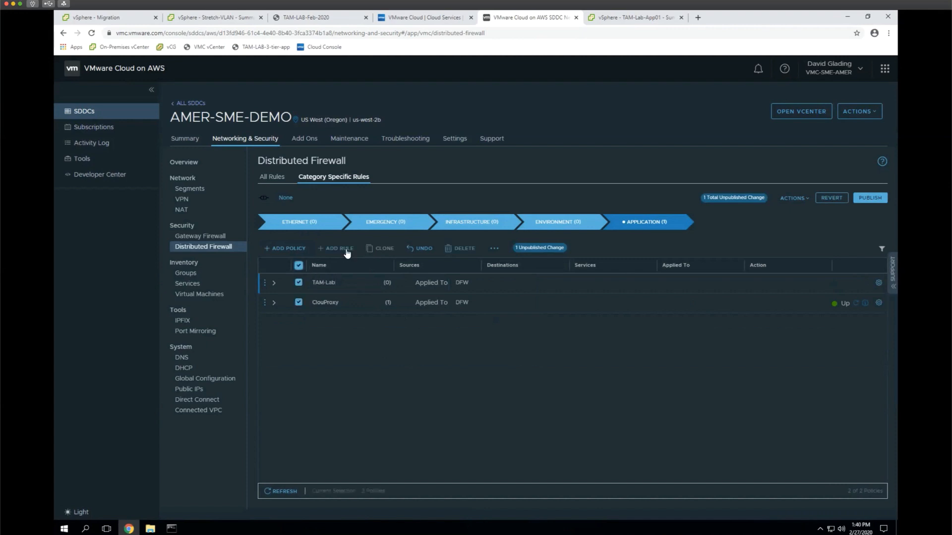
left_click(298, 303)
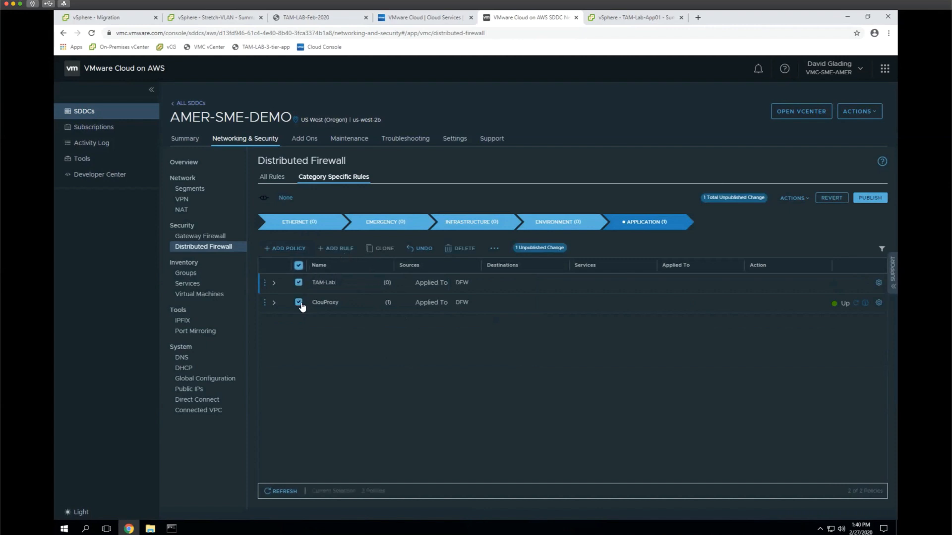
left_click(347, 252)
left_click(346, 249)
left_click(346, 249)
left_click(346, 249)
Name the first TAM-Lab rule "external access" and set its destination to the TAM-Lab-Web group.
left_click(344, 302)
left_click(344, 302)
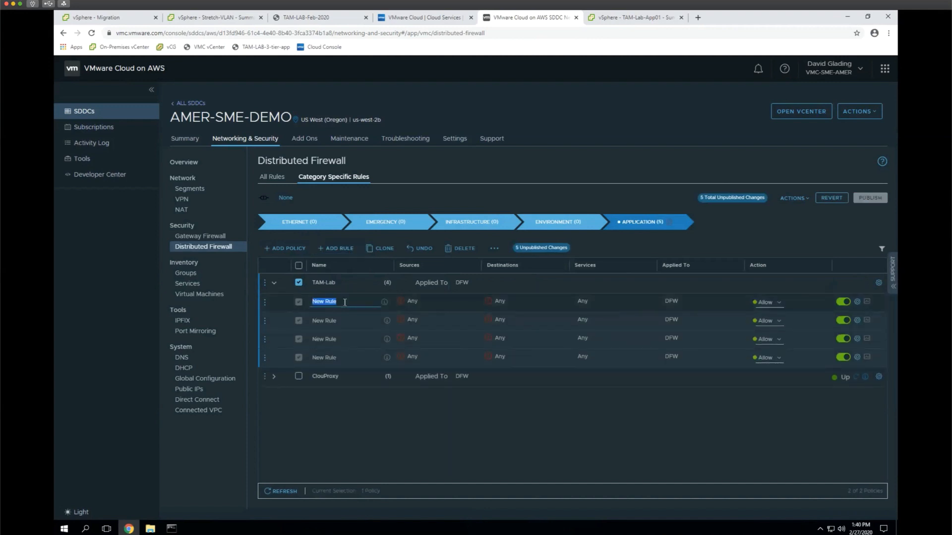
type("external access")
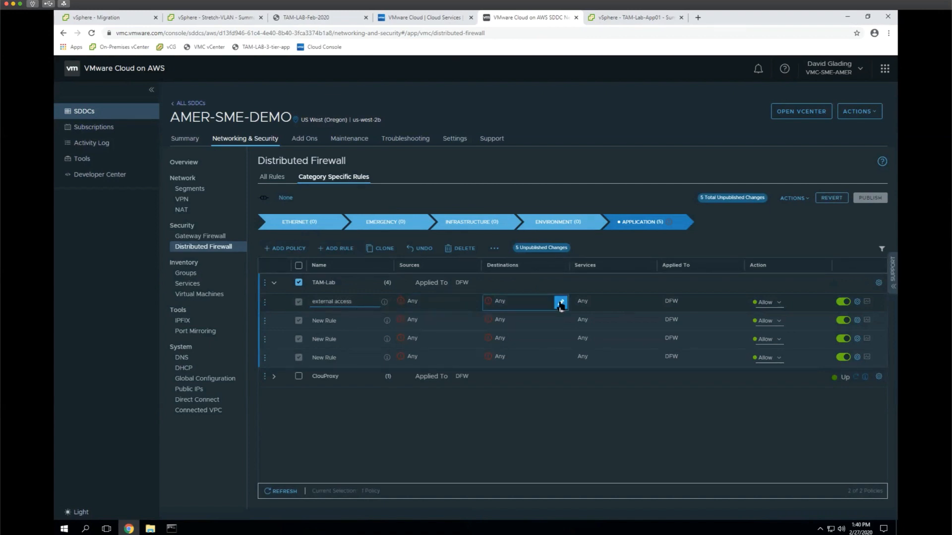
left_click(561, 303)
left_click(560, 303)
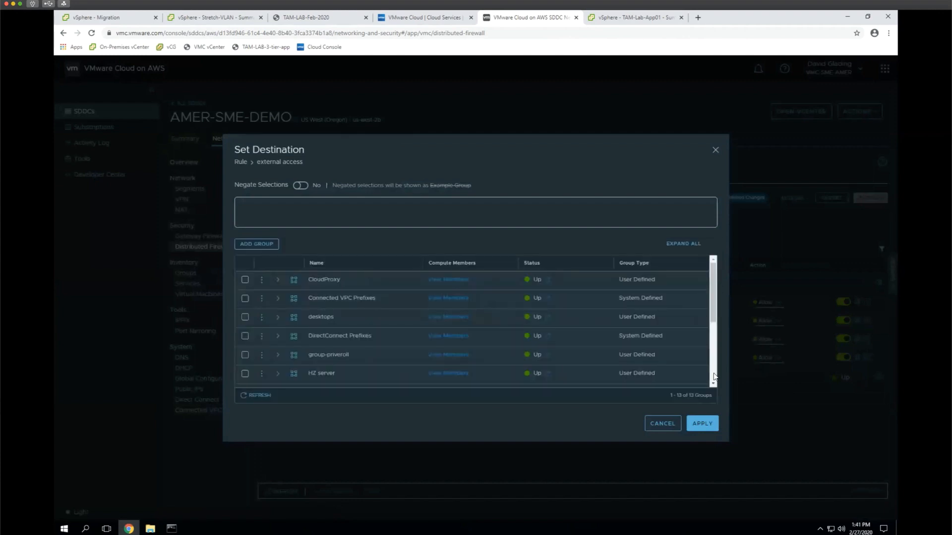
scroll(713, 347, "down", 5)
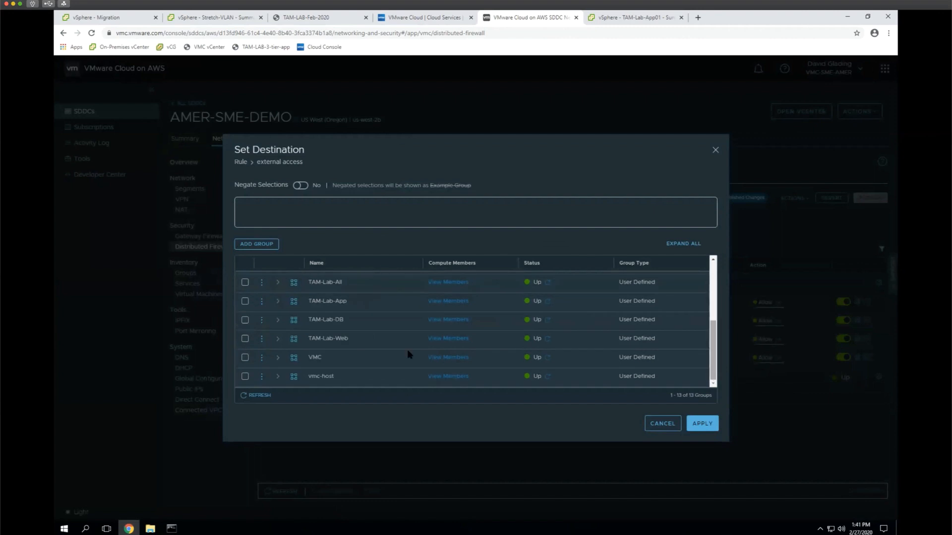
left_click(245, 339)
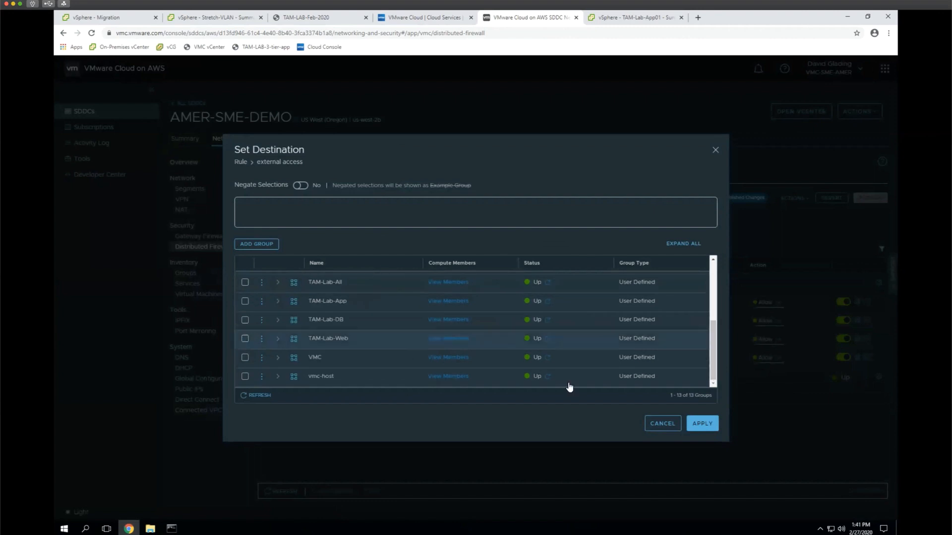
left_click(707, 425)
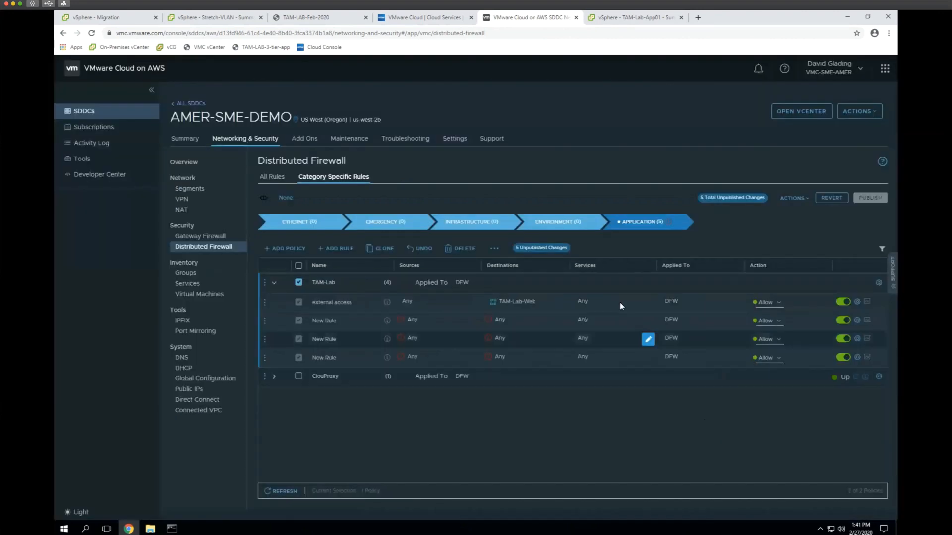
Find the HTTPS service on TCP 443 and apply it to the external access rule.
left_click(648, 303)
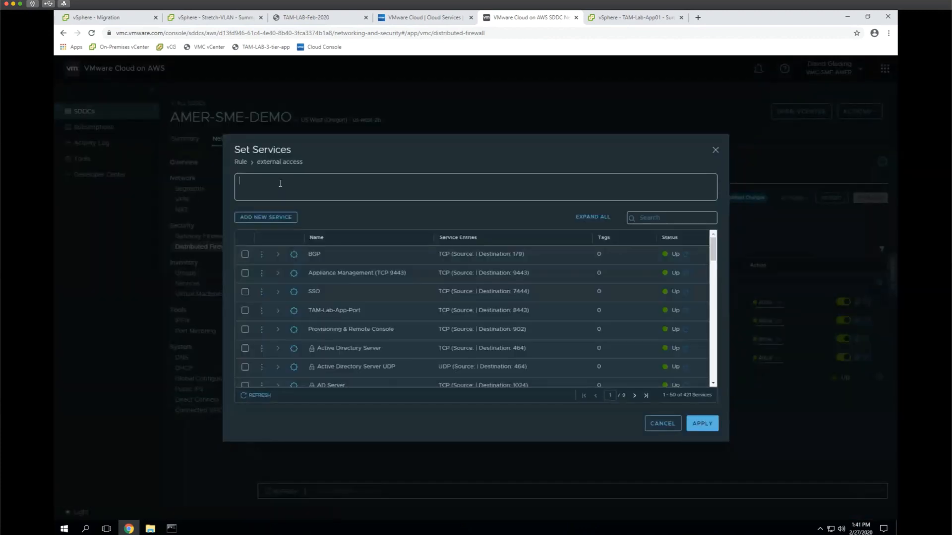
type("https")
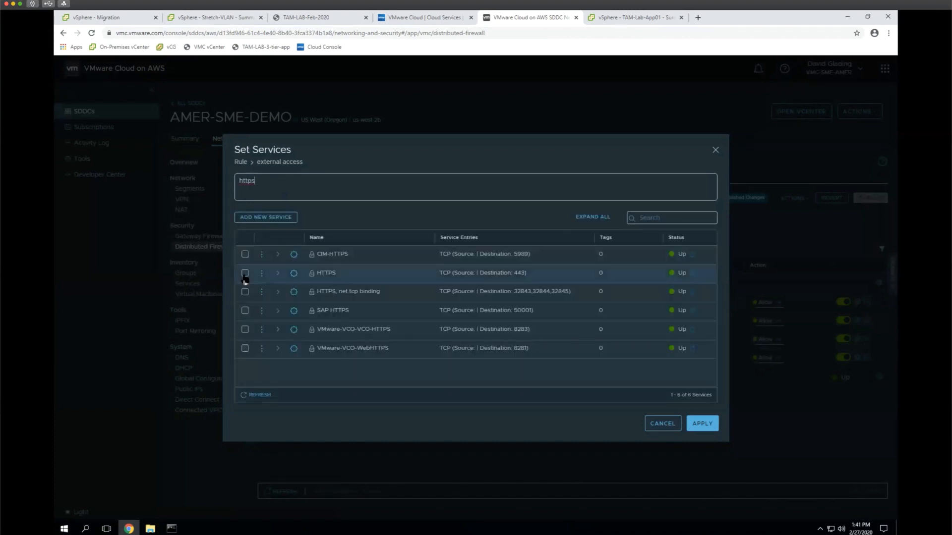
left_click(245, 273)
left_click_drag(272, 192, 224, 191)
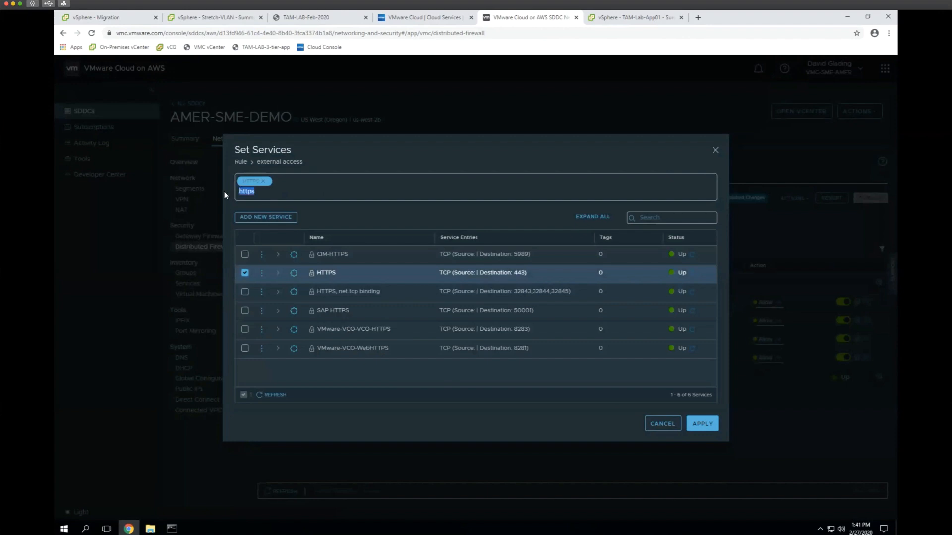
key("BackSpace")
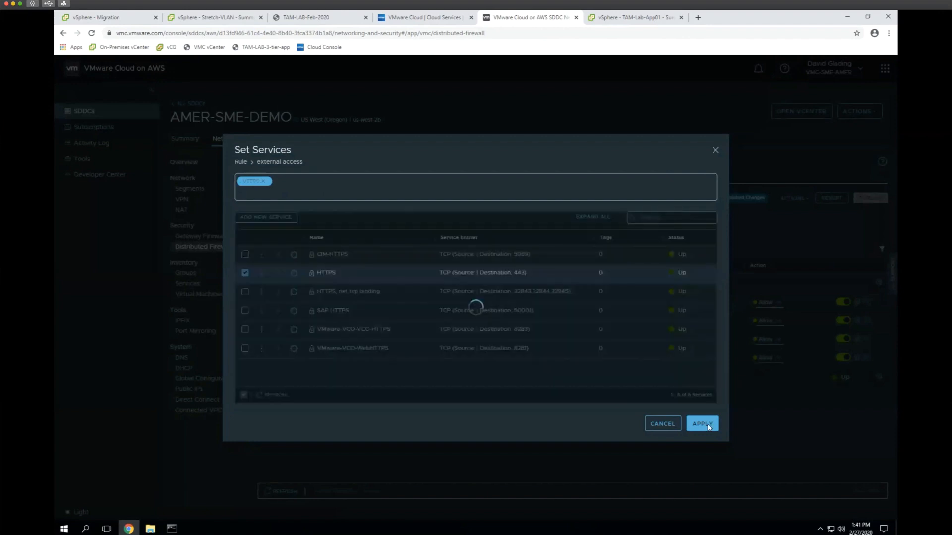
left_click(707, 424)
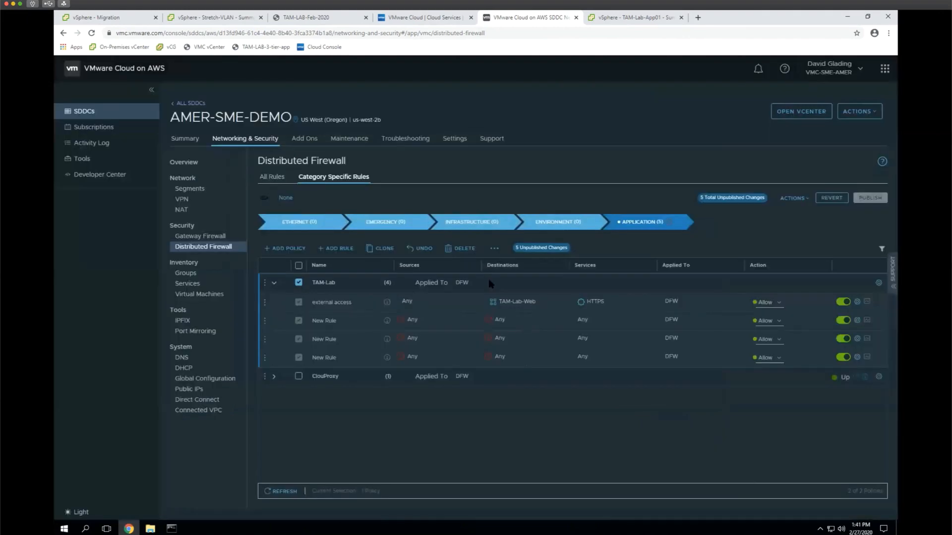
Name the second rule web-to-app, with TAM-Lab-Web as its source and TAM-Lab-App as its destination.
left_click(324, 320)
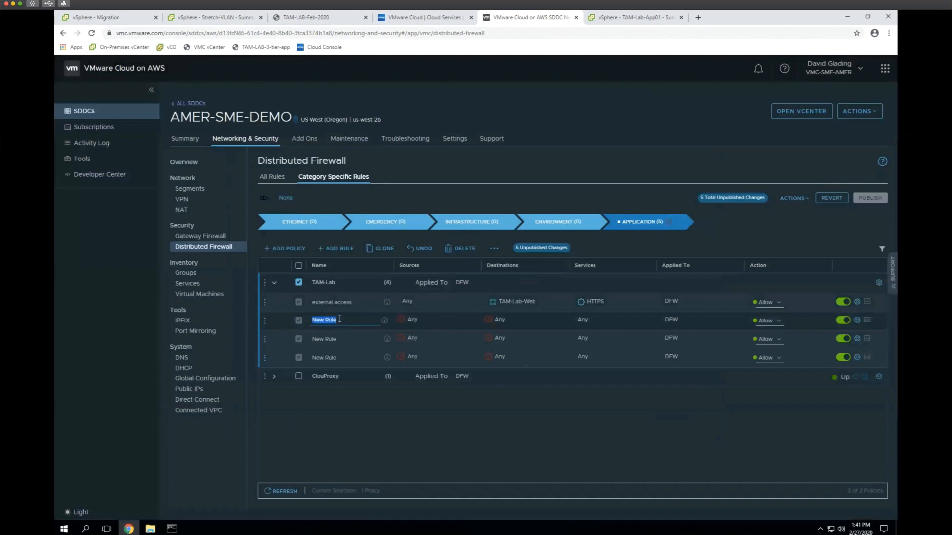
type("web-to-app")
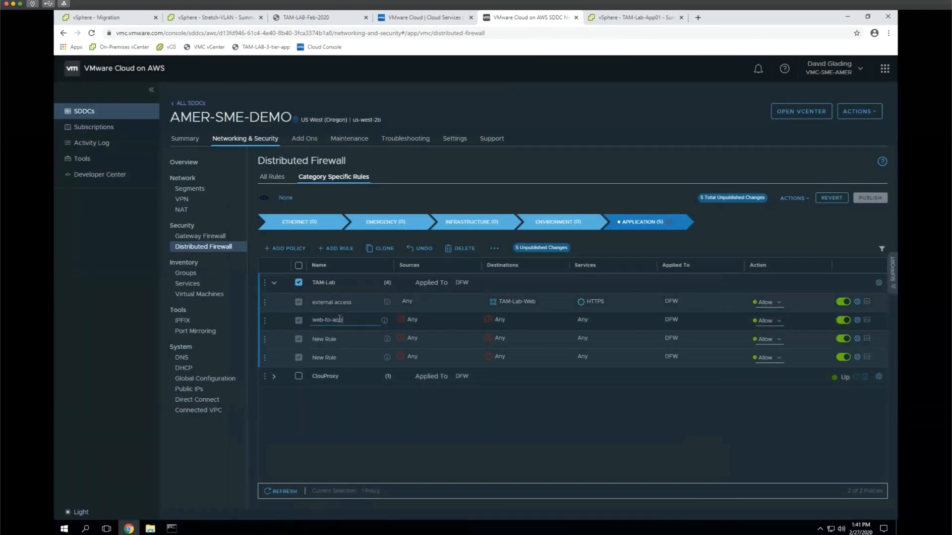
left_click(514, 300)
left_click_drag(515, 300, 432, 319)
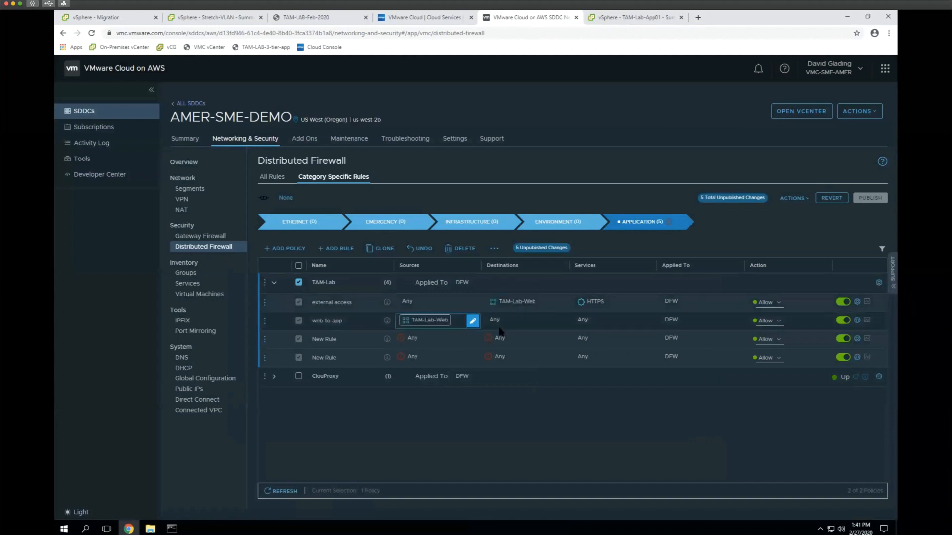
left_click(560, 322)
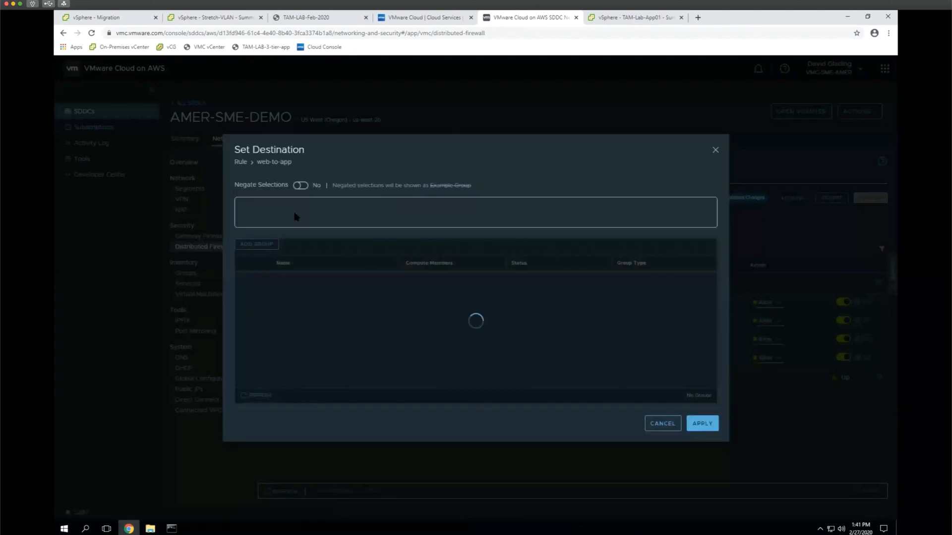
scroll(362, 343, "down", 5)
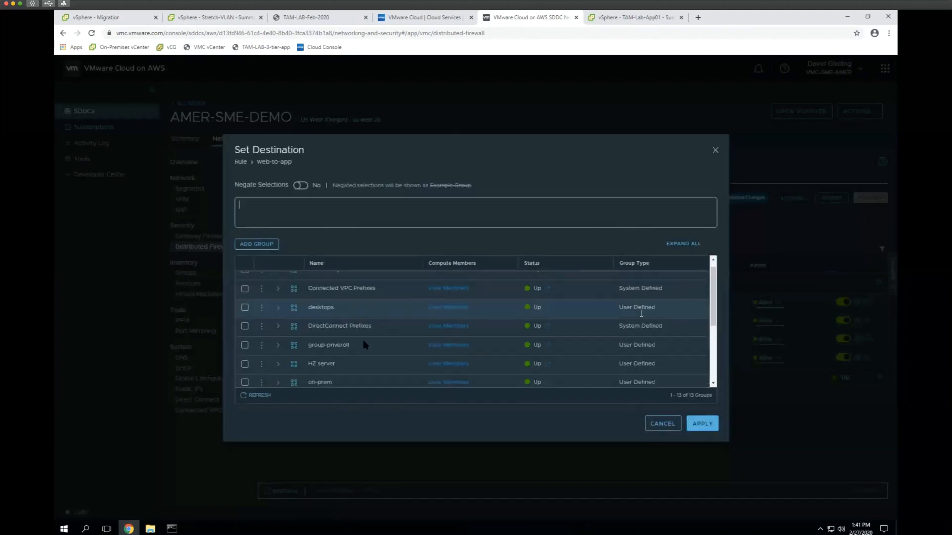
left_click(245, 301)
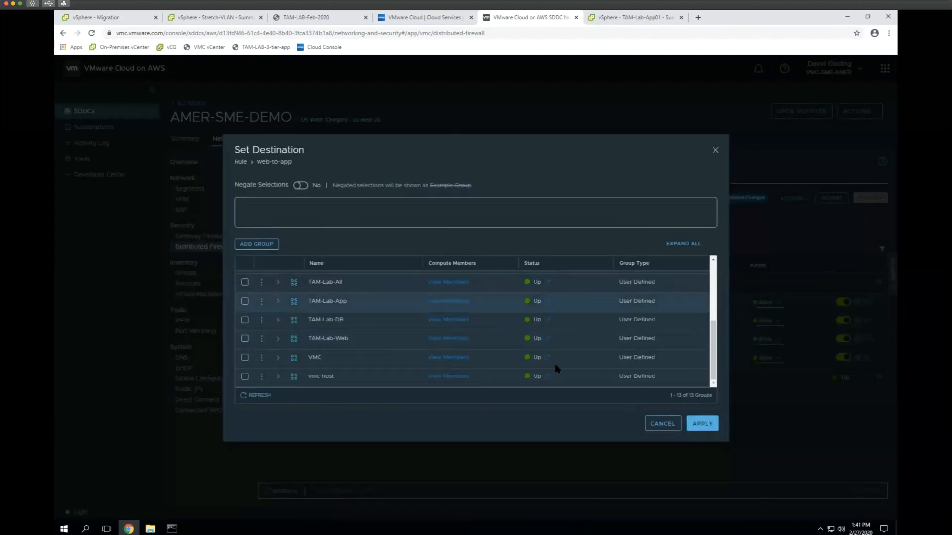
left_click(701, 424)
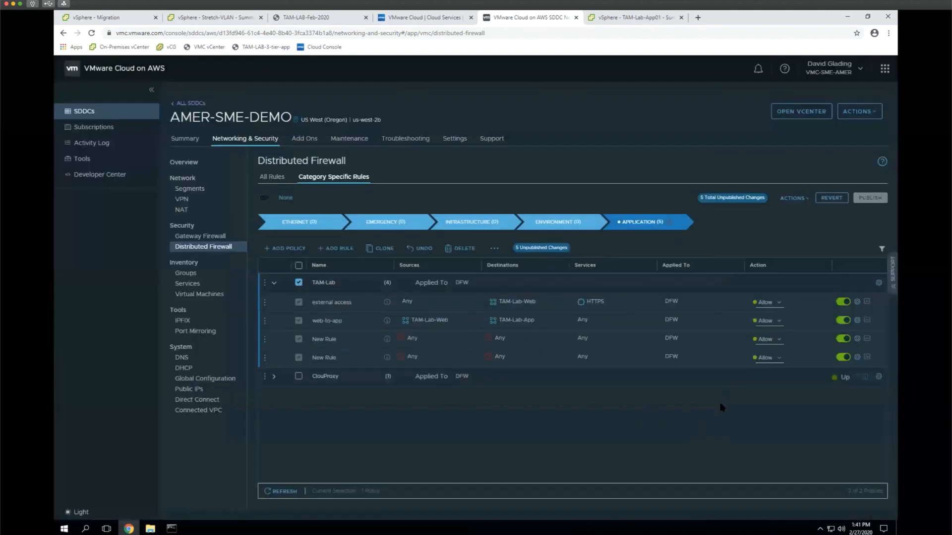
Search the services for "tam" and apply TAM-Lab-App-Port to the web-to-app rule.
left_click(648, 321)
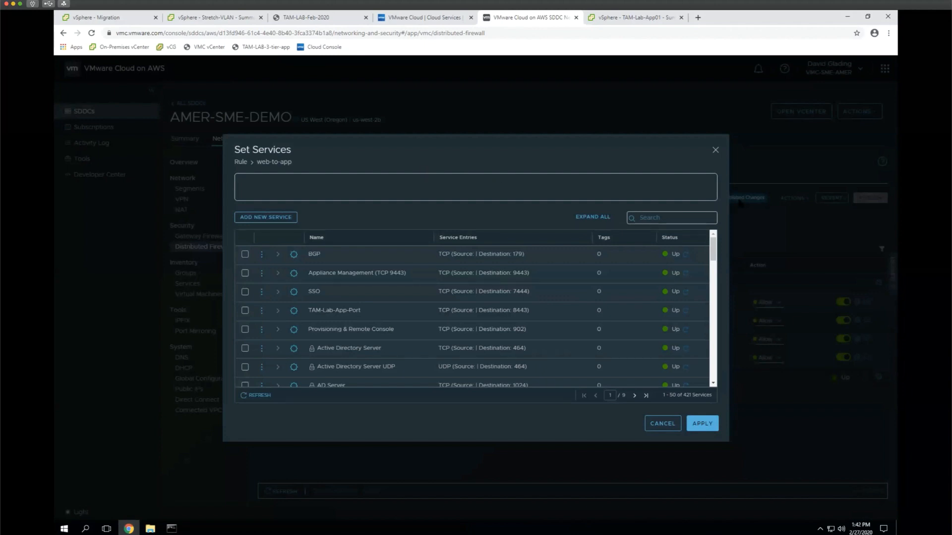
left_click(673, 218)
type("tamtam")
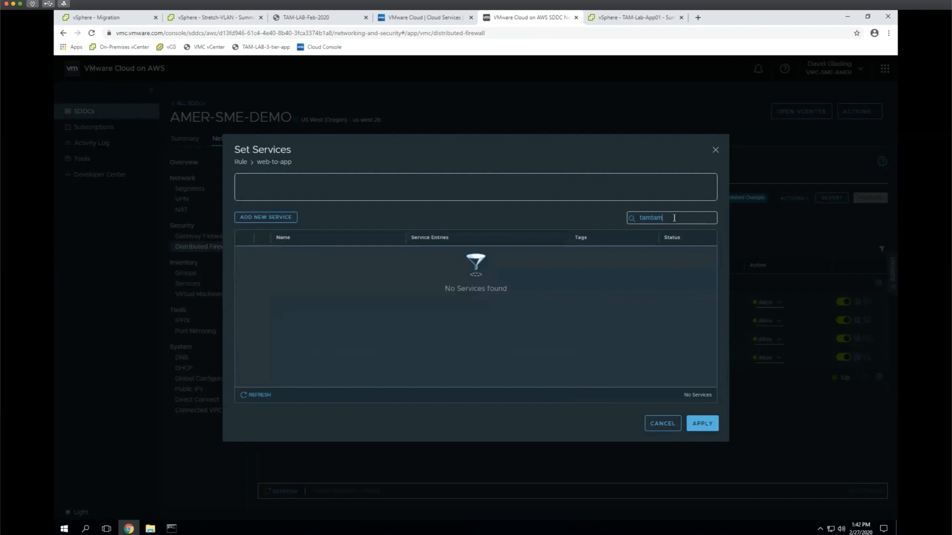
key("BackSpace")
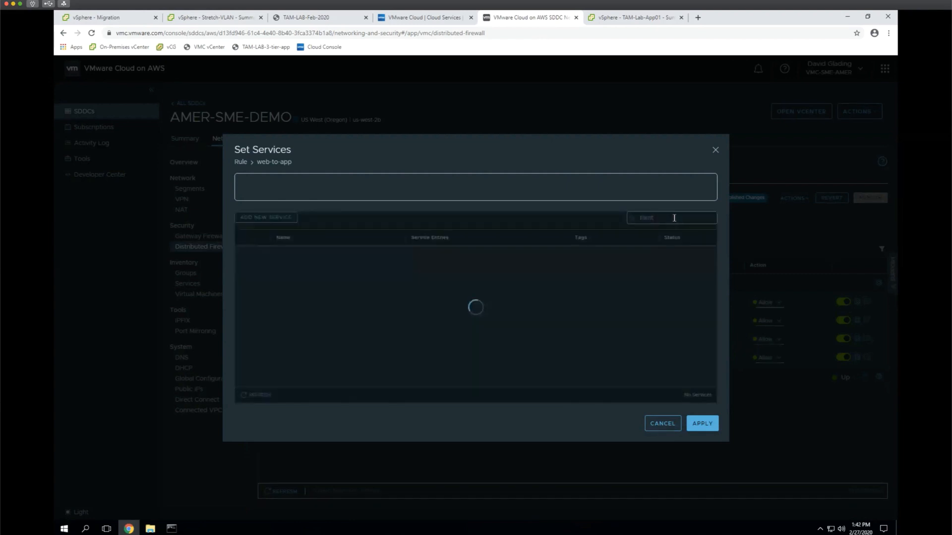
key("BackSpace")
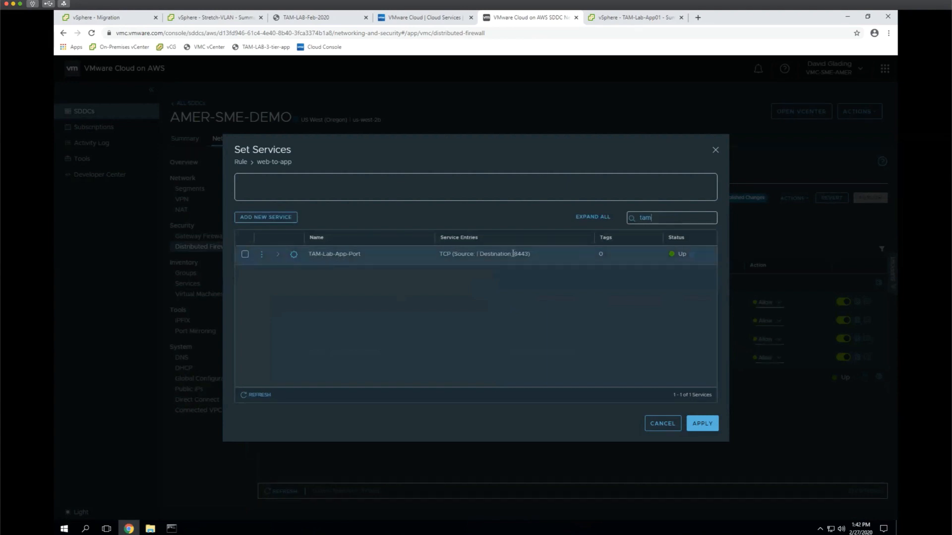
left_click_drag(535, 255, 512, 254)
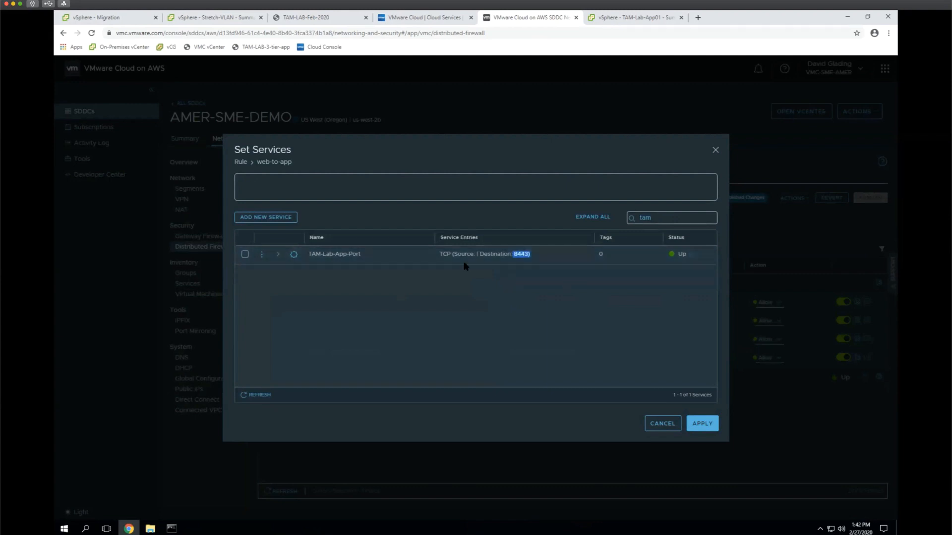
left_click(362, 279)
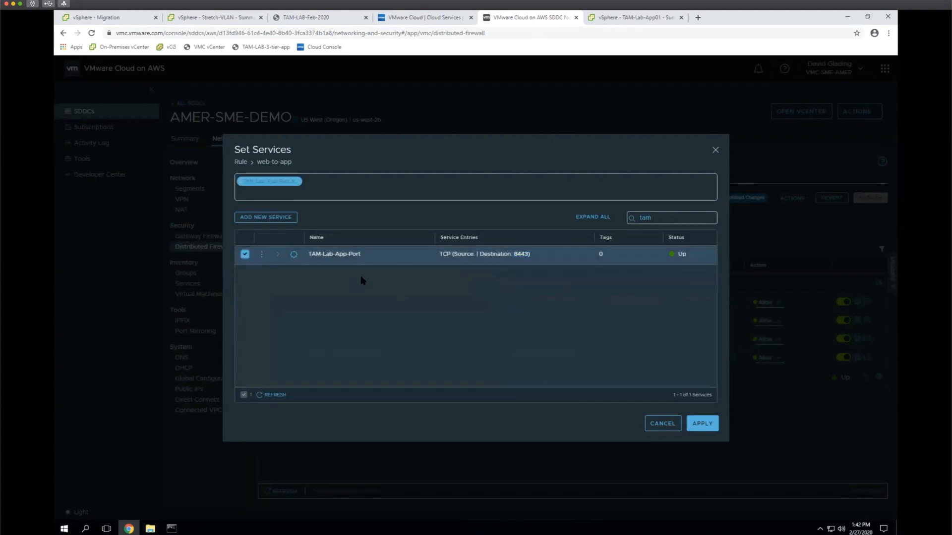
left_click(714, 425)
Name the third rule app-to-db, with TAM-Lab-App as its source and TAM-Lab-DB as its destination.
left_click(349, 340)
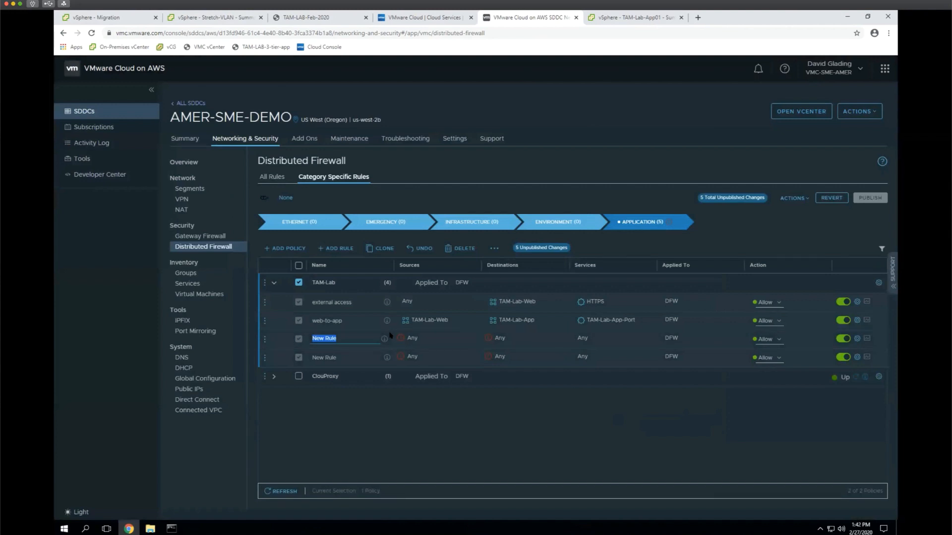
type("app-to-db")
left_click_drag(420, 334, 420, 339)
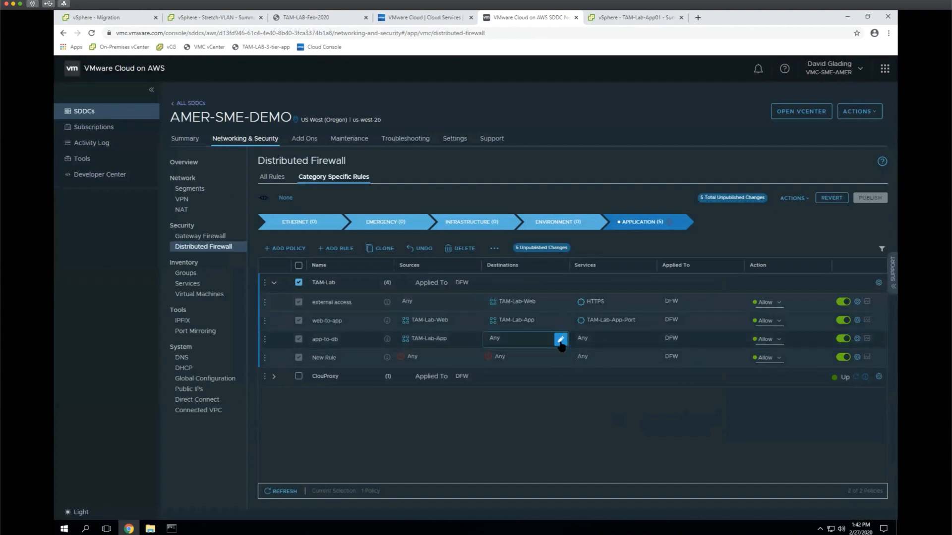
left_click(560, 340)
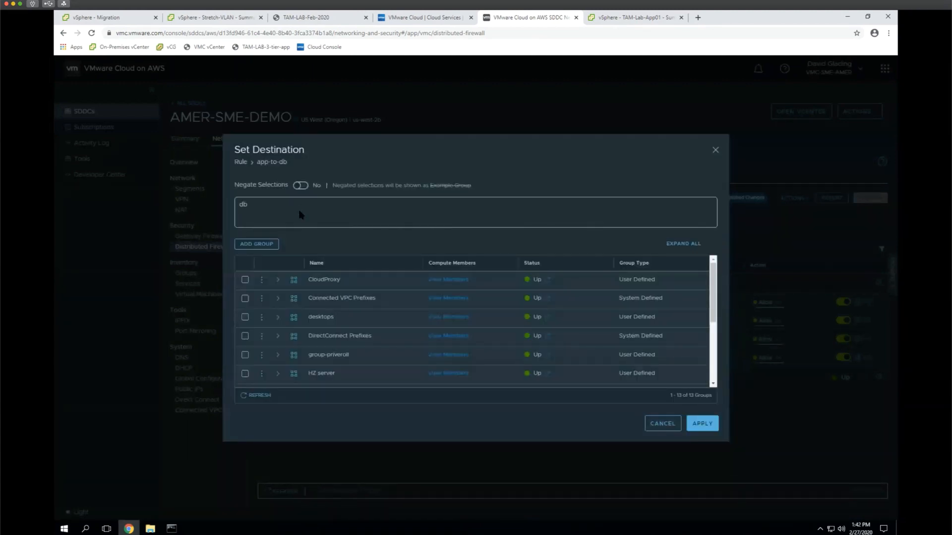
left_click(245, 279)
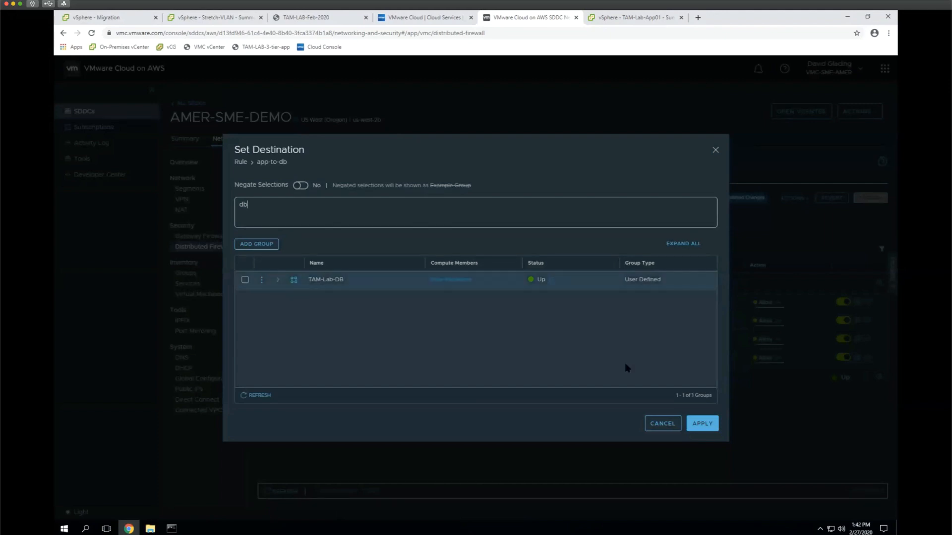
left_click(698, 421)
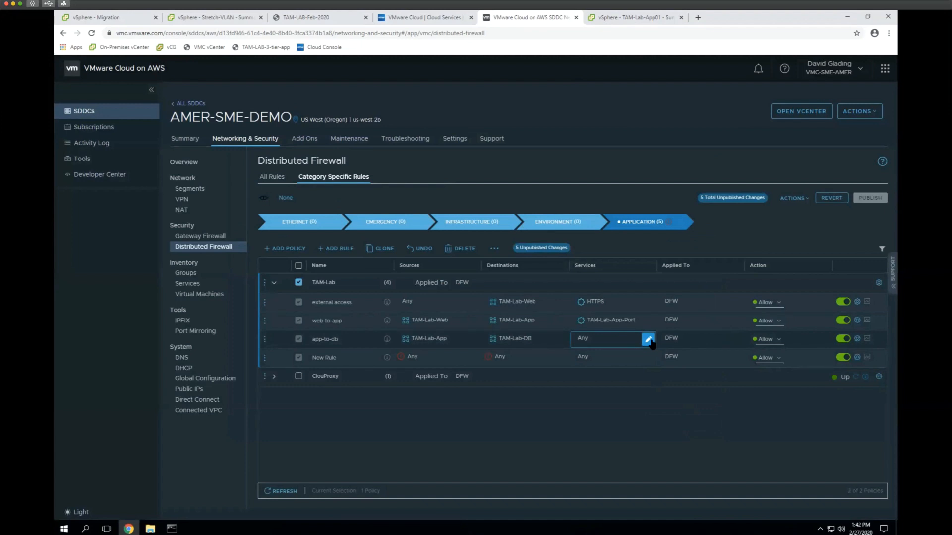
Search the services for "http" and apply the HTTP service on TCP 80 to the app-to-db rule.
left_click(648, 340)
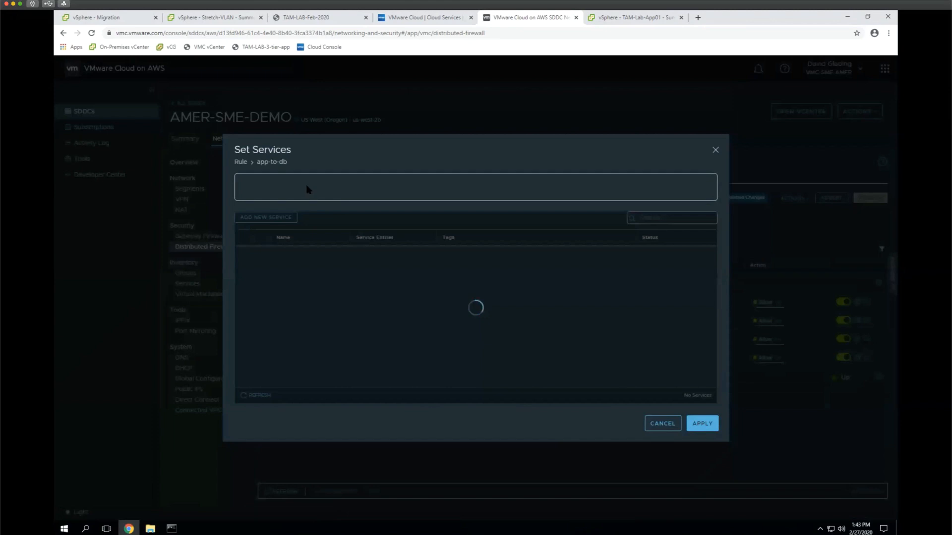
type("http")
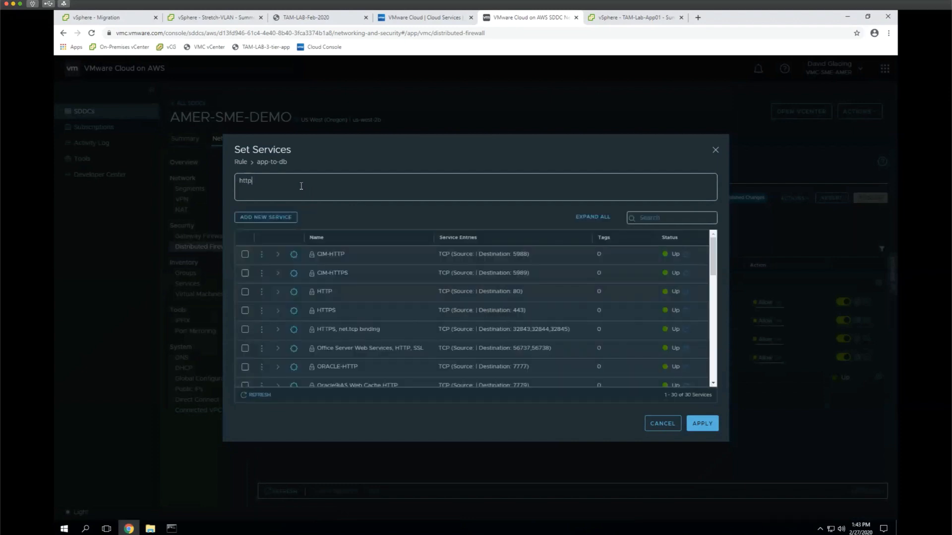
left_click(245, 291)
left_click(702, 423)
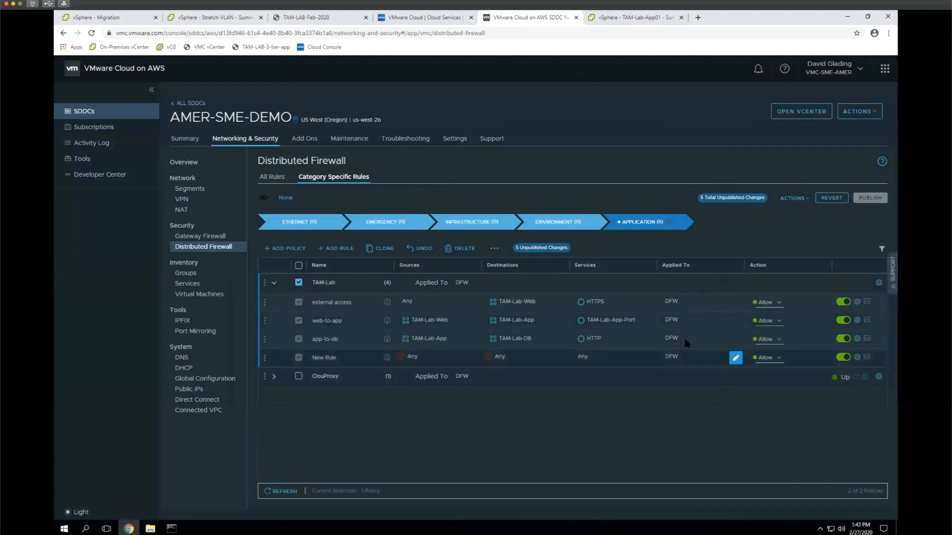
Name the fourth rule "block rule" and set its destination to the TAM-Lab-All group.
left_click(354, 357)
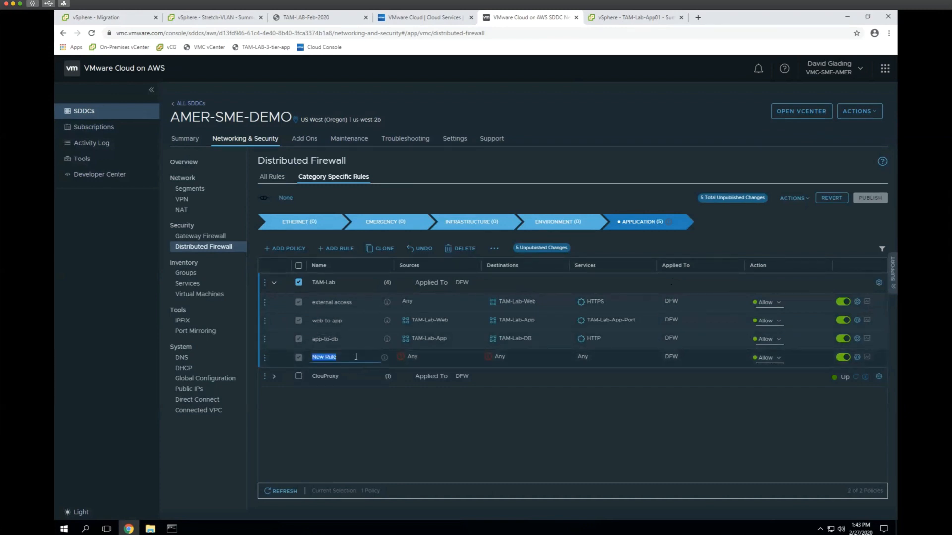
type("block ru")
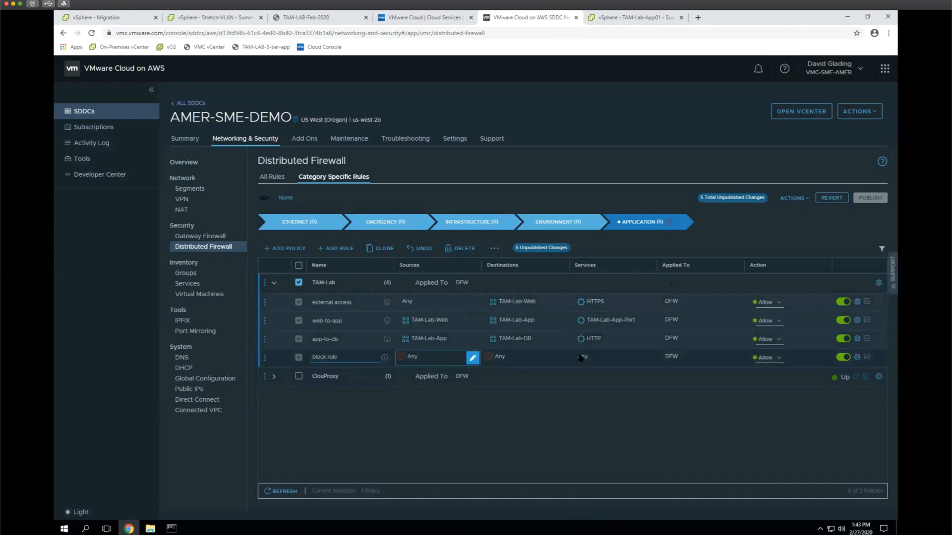
left_click(561, 358)
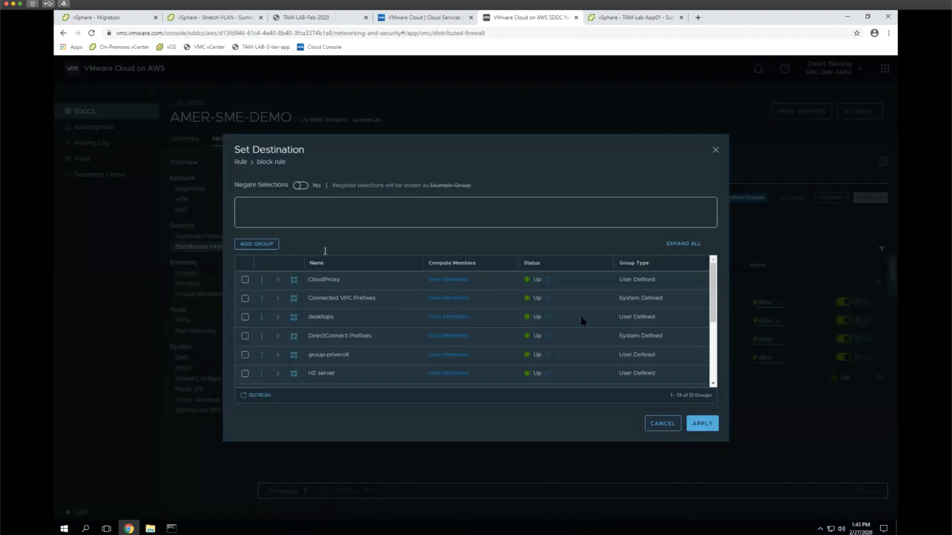
scroll(445, 330, "down", 3)
left_click(244, 283)
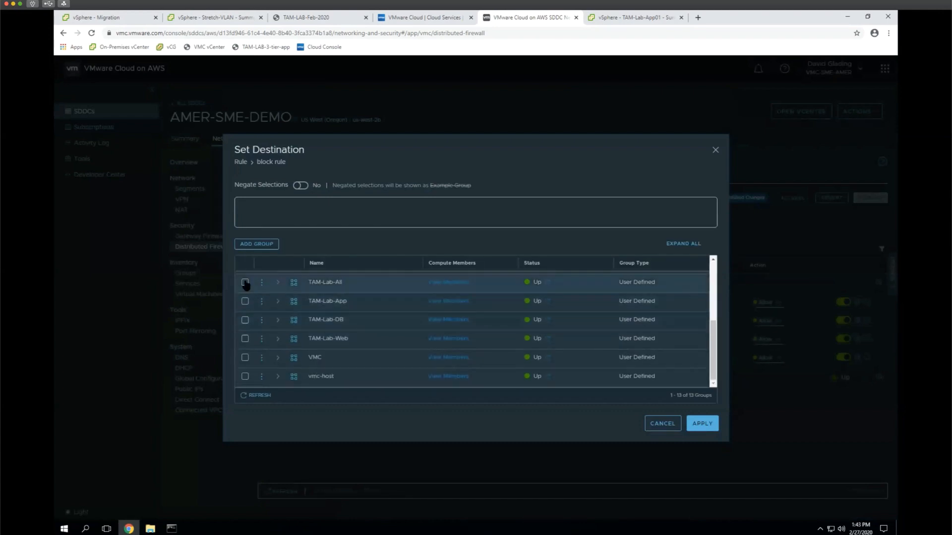
left_click(700, 424)
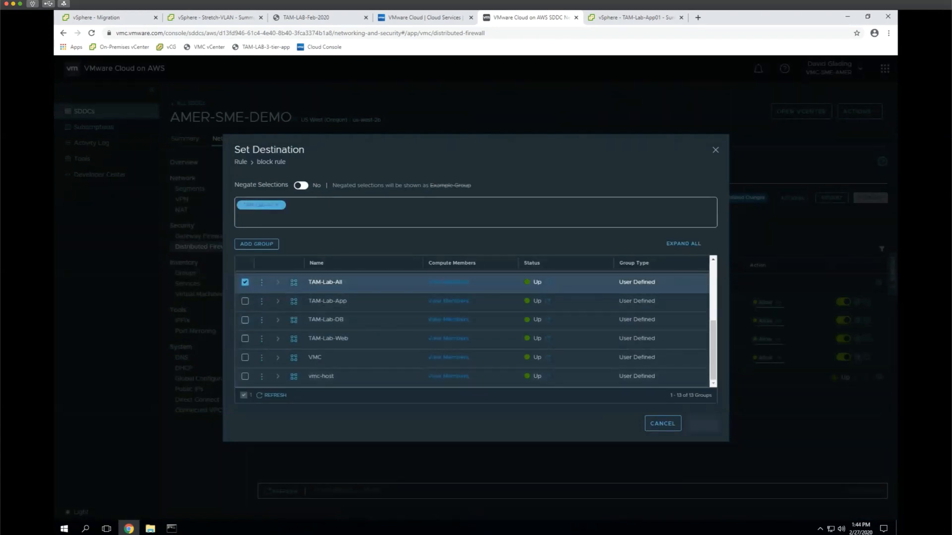
Switch to the Command Prompt running the continuous ping of 172.16.10.1, stop it, and ping 172.16.10.12.
left_click(171, 528)
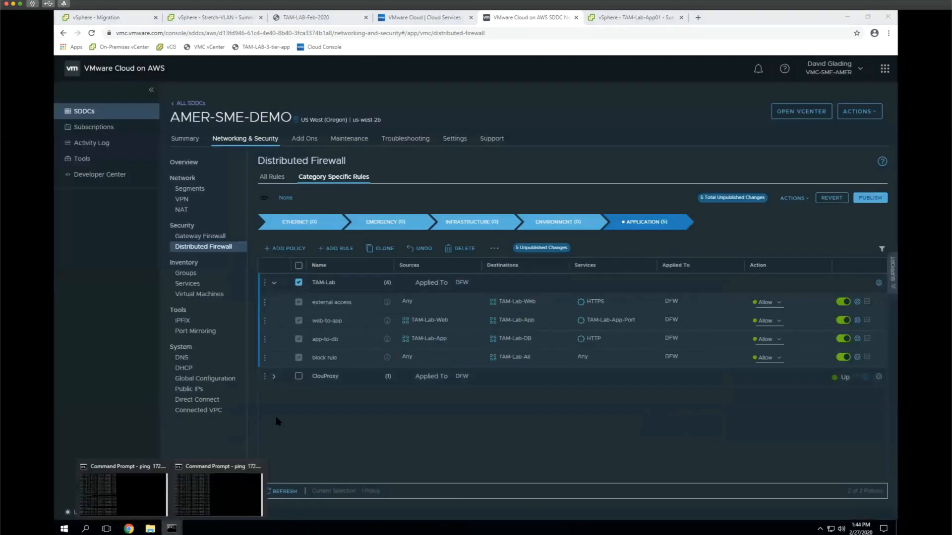
left_click(220, 496)
left_click(497, 225)
key("Escape")
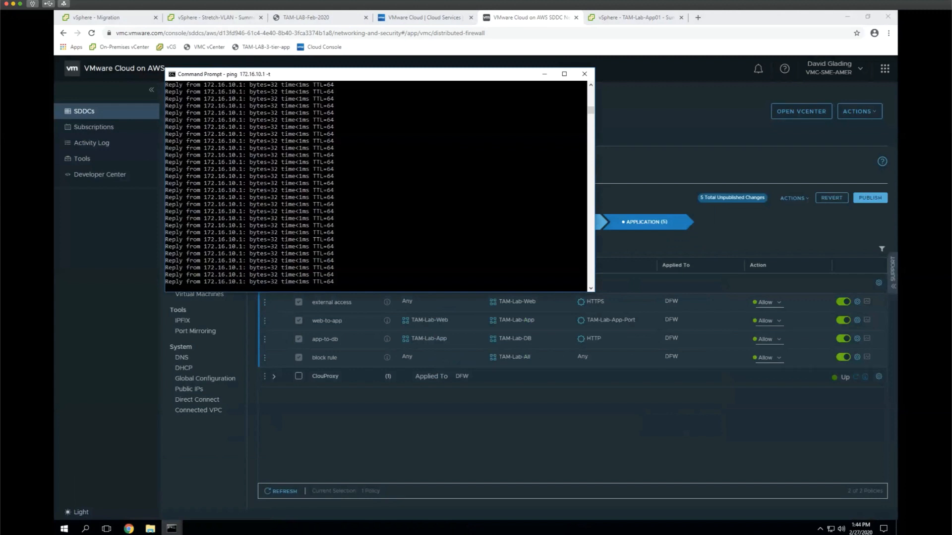
key("ctrl+c")
left_click(489, 217)
key("Escape")
type("ping 172.16.10.")
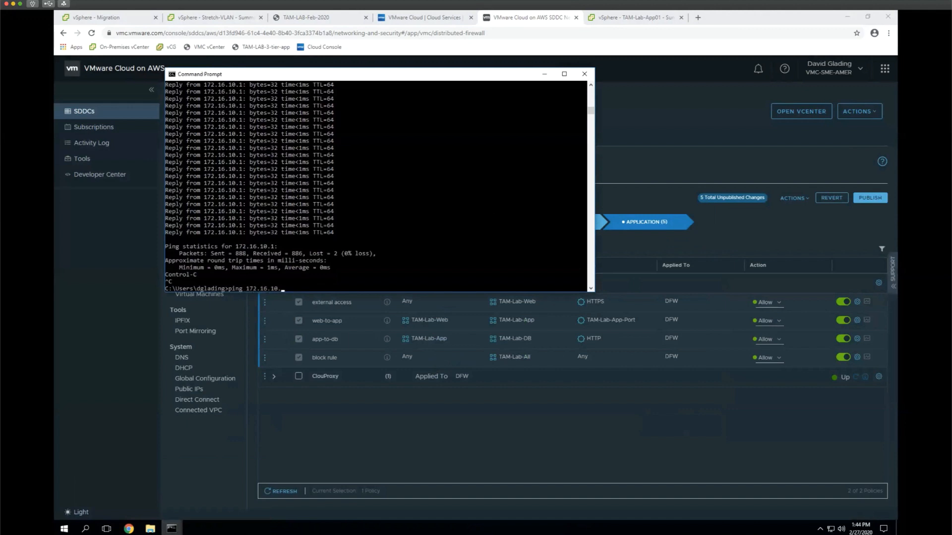
type("12")
key("Return")
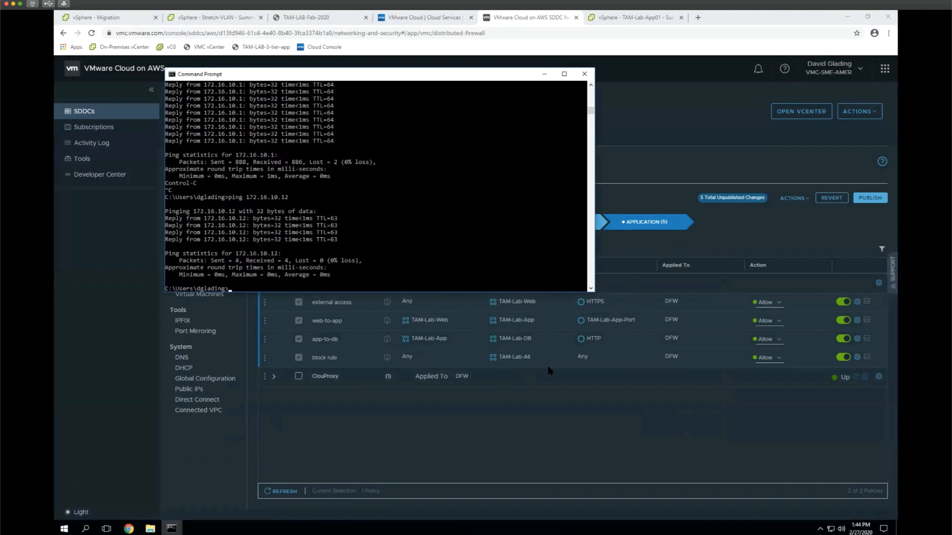
Back in the distributed firewall, set the block rule's action to Drop and publish the TAM-Lab policy changes.
left_click(395, 360)
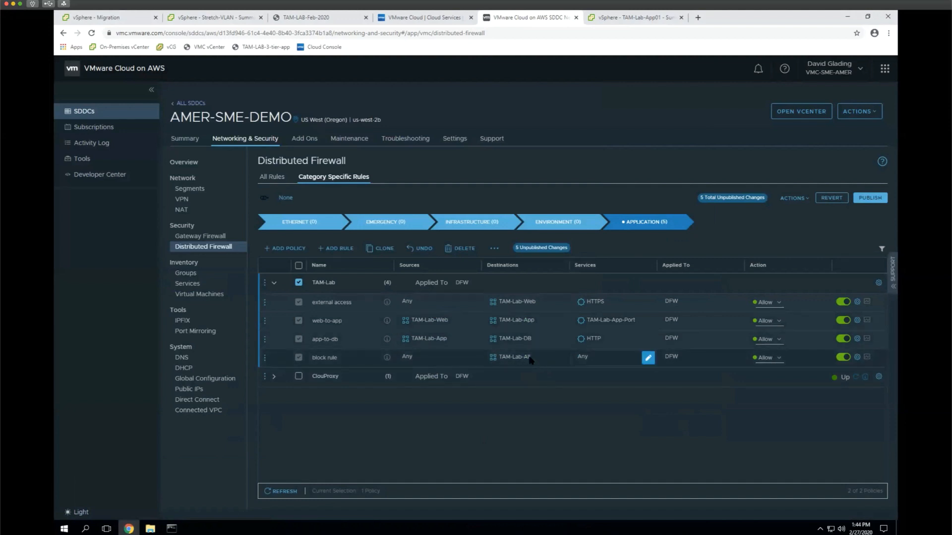
left_click(769, 358)
left_click(766, 374)
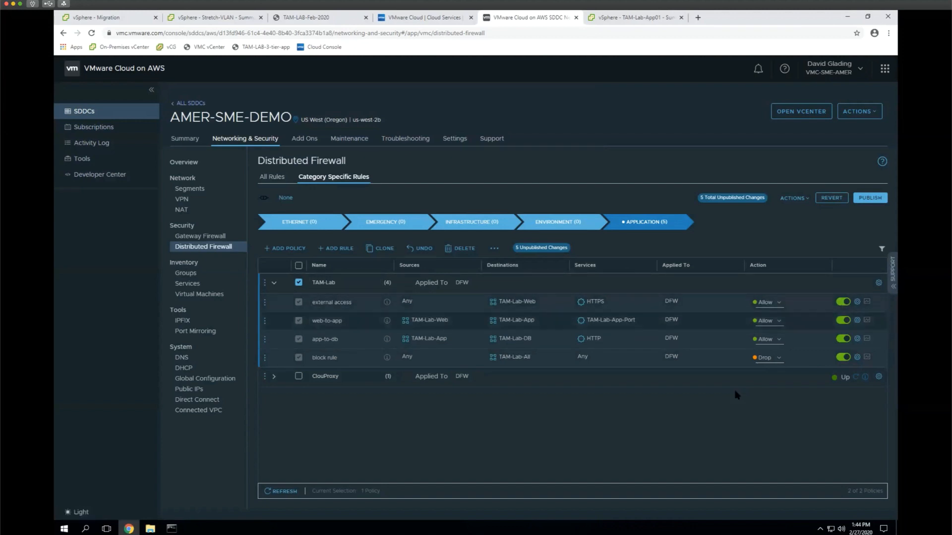
left_click(875, 197)
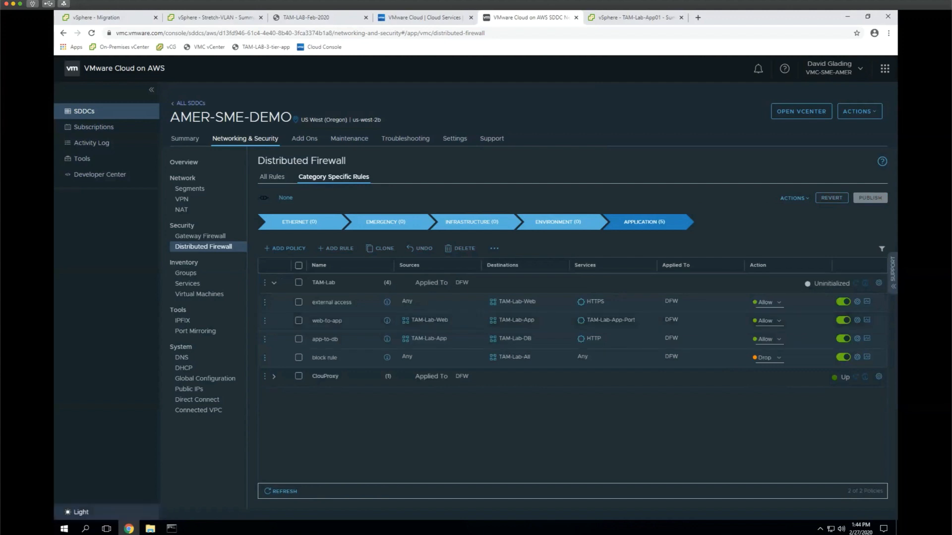
Return to the Command Prompt and repeat the ping of 172.16.10.12 to test the published block rule.
mouse_move(172, 529)
left_click(229, 481)
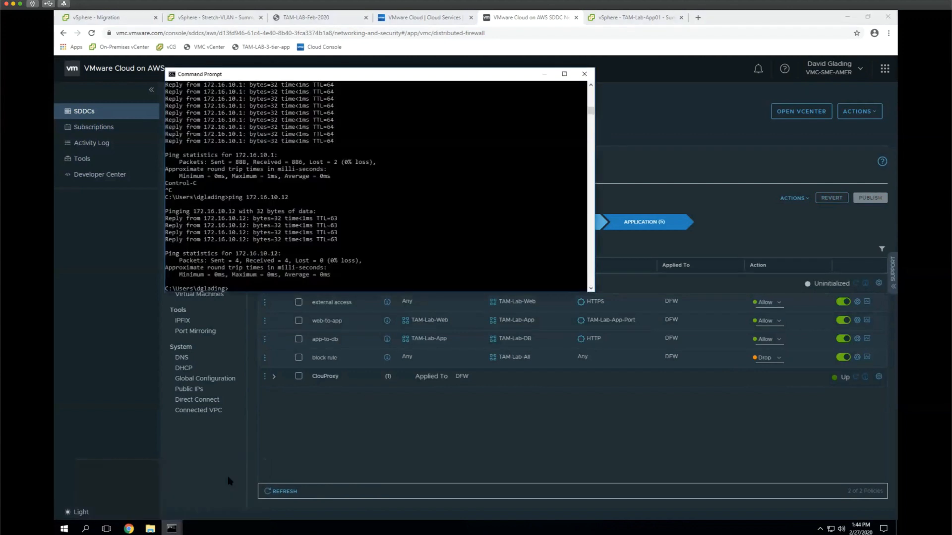
key("Up")
key("Return")
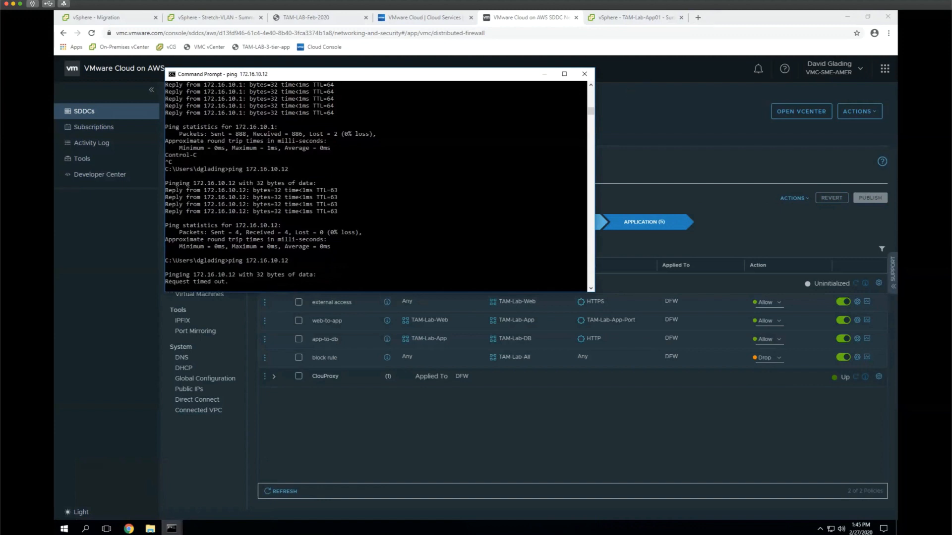
Open the bookmarked TAM-LAB-3-tier-app in a new browser tab and check its Customer Database Access page.
left_click(698, 20)
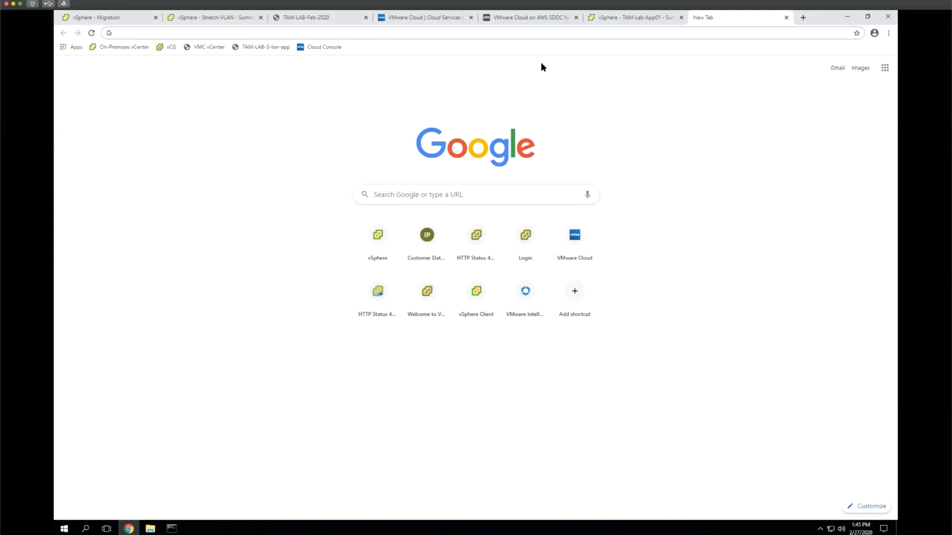
left_click(265, 46)
left_click(375, 296)
left_click(378, 362)
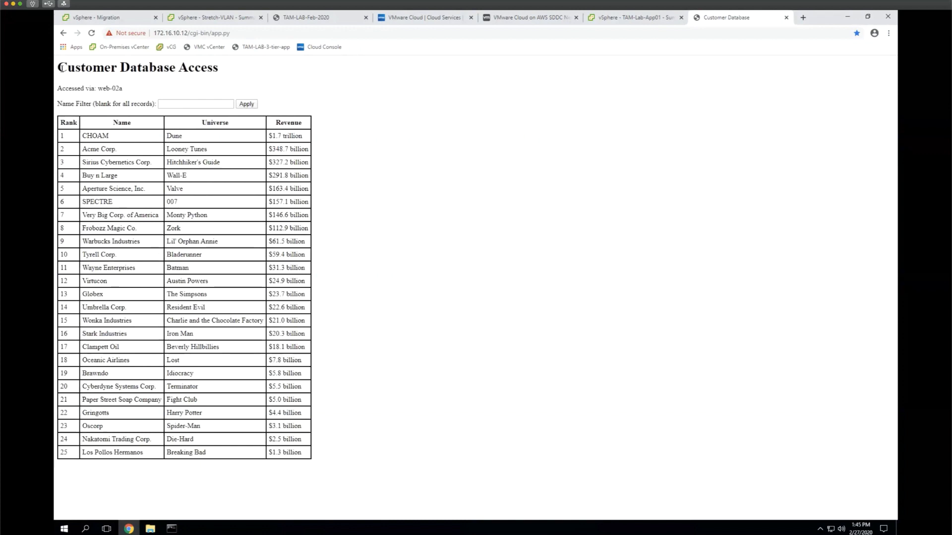
left_click_drag(59, 65, 327, 66)
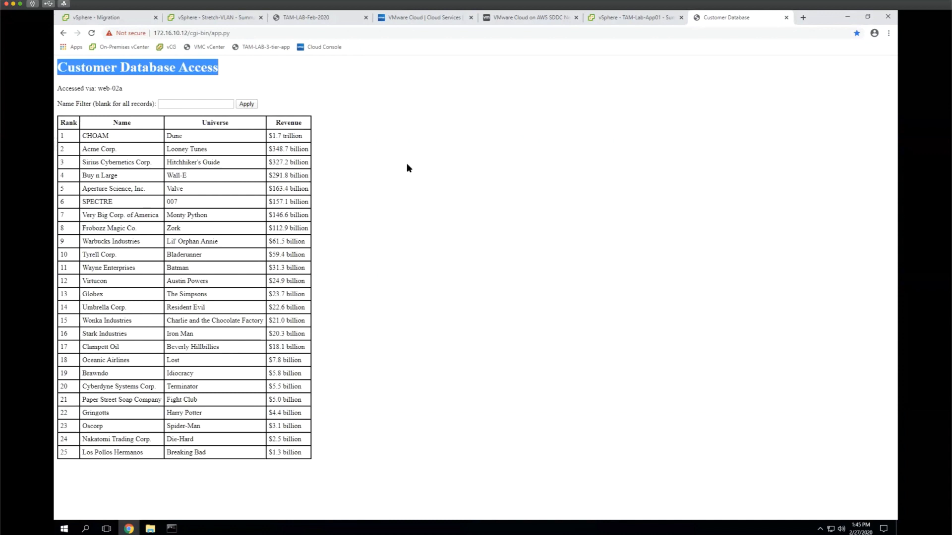
left_click(495, 163)
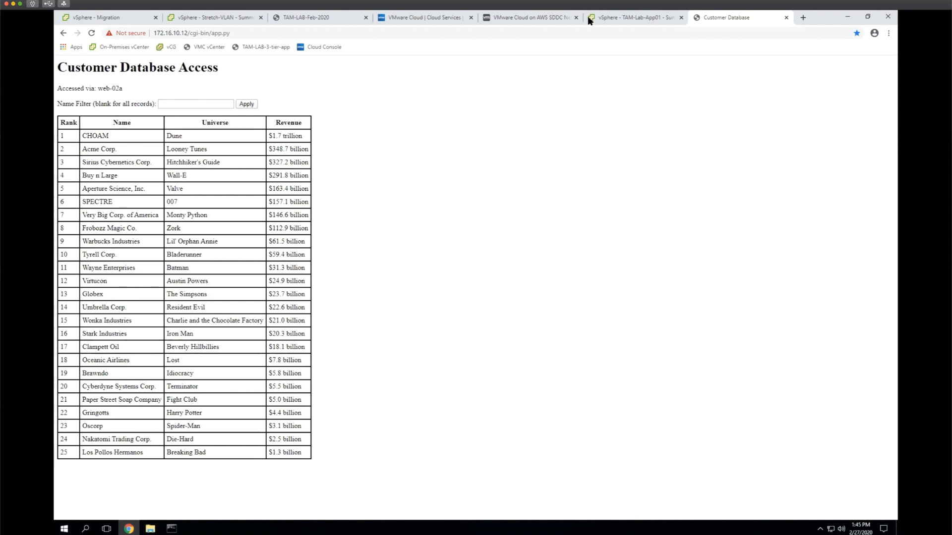
Return to the AMER-SME-DEMO SDDC and request a new public IP with the note TAM-Lab.
left_click(528, 20)
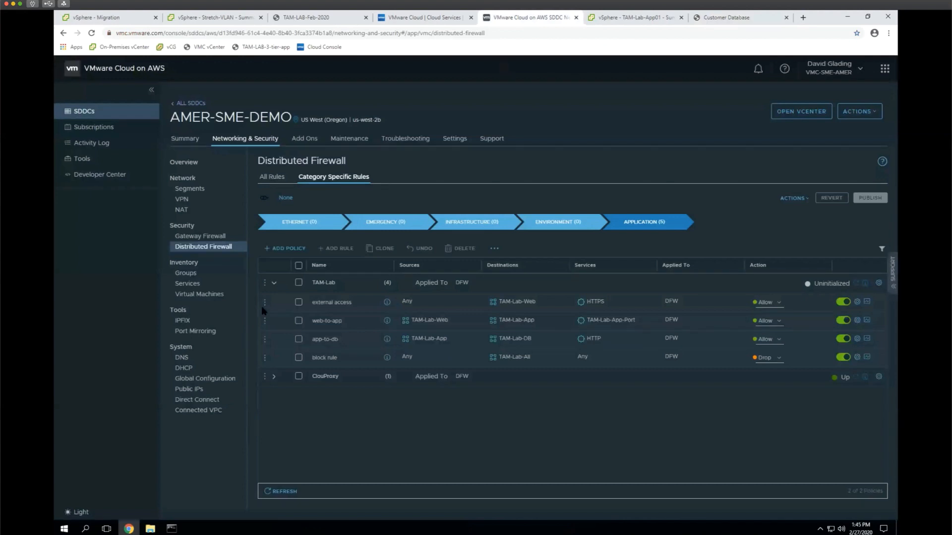
left_click(193, 389)
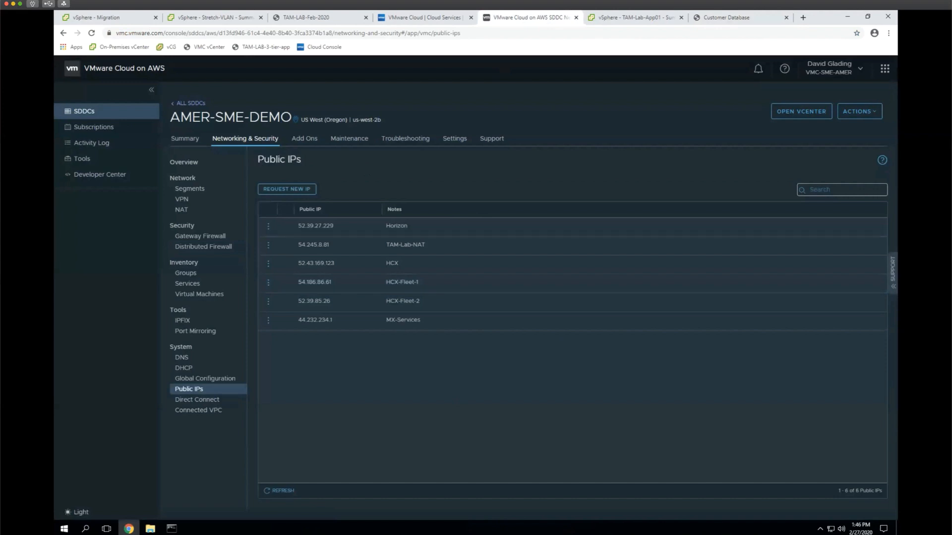
left_click_drag(258, 159, 326, 157)
left_click(325, 157)
left_click(302, 190)
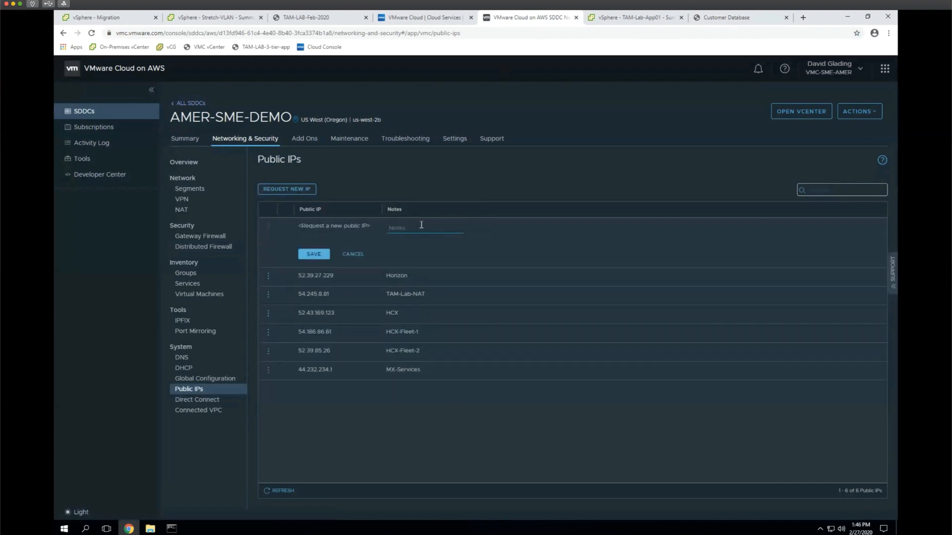
type("TAM-Lab")
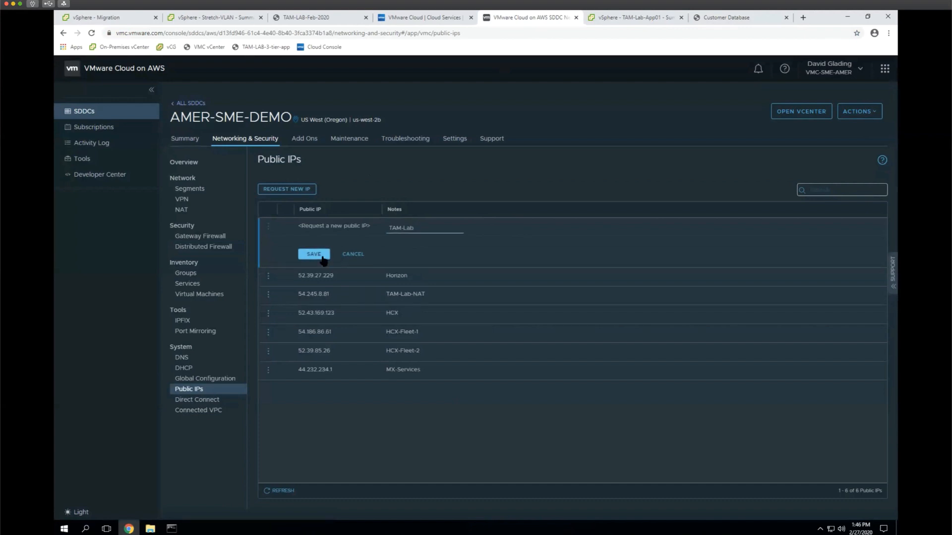
left_click(313, 254)
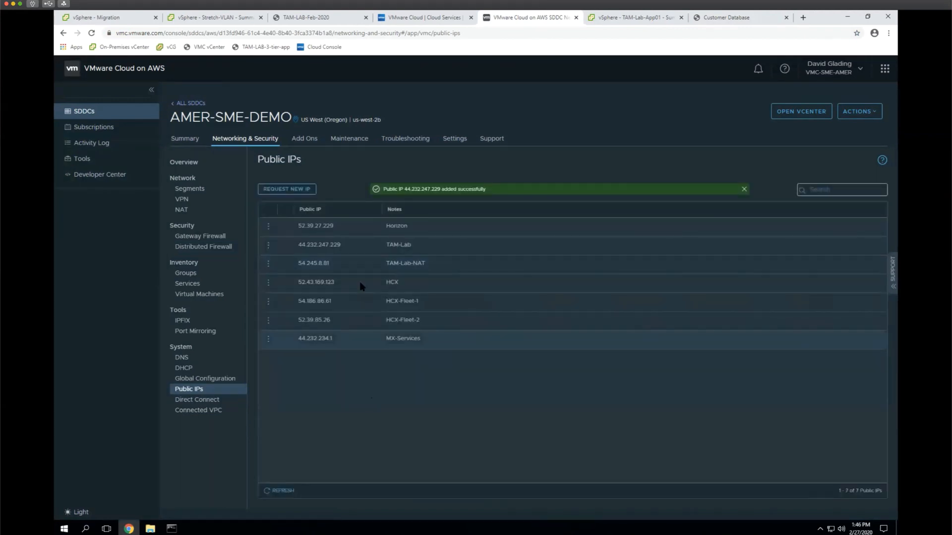
Copy the public IP address of the TAM-Lab-NAT entry.
double_click(319, 263)
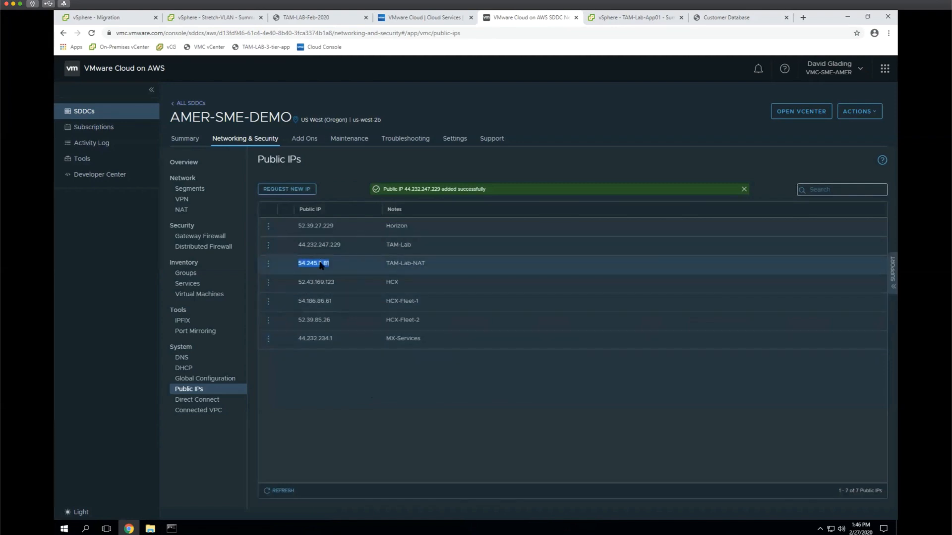
right_click(338, 269)
left_click(352, 276)
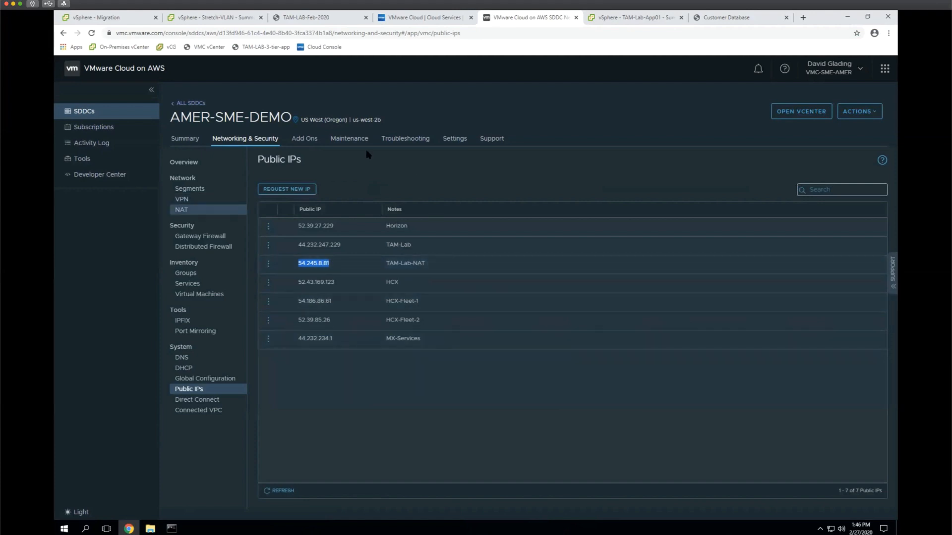
Open the SDDC's NAT rules and consult the TAM-LAB-Feb-2020 network diagram before returning to them.
left_click(182, 210)
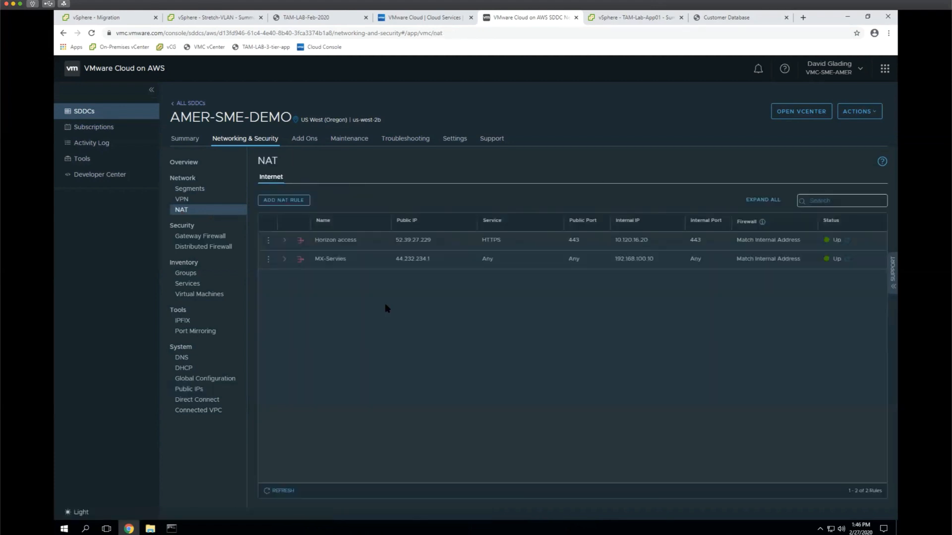
left_click(341, 16)
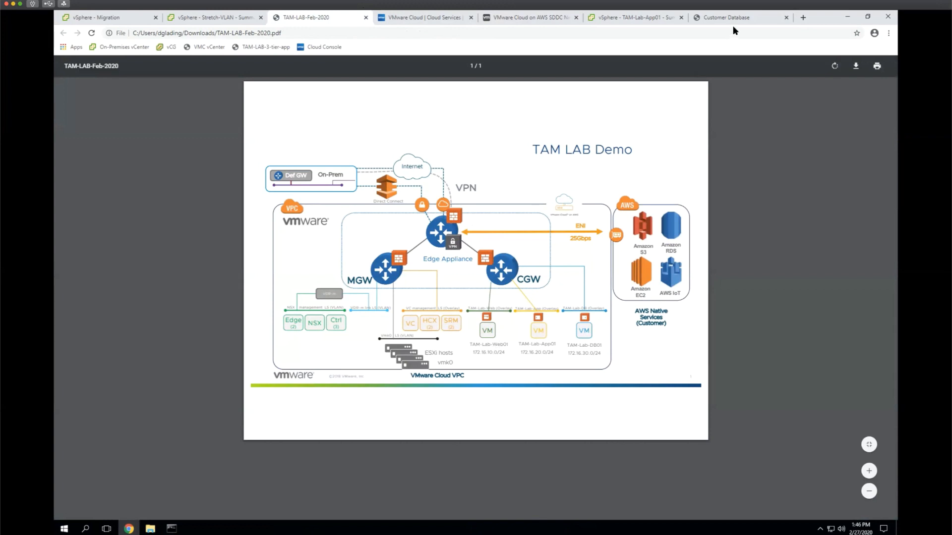
left_click(560, 15)
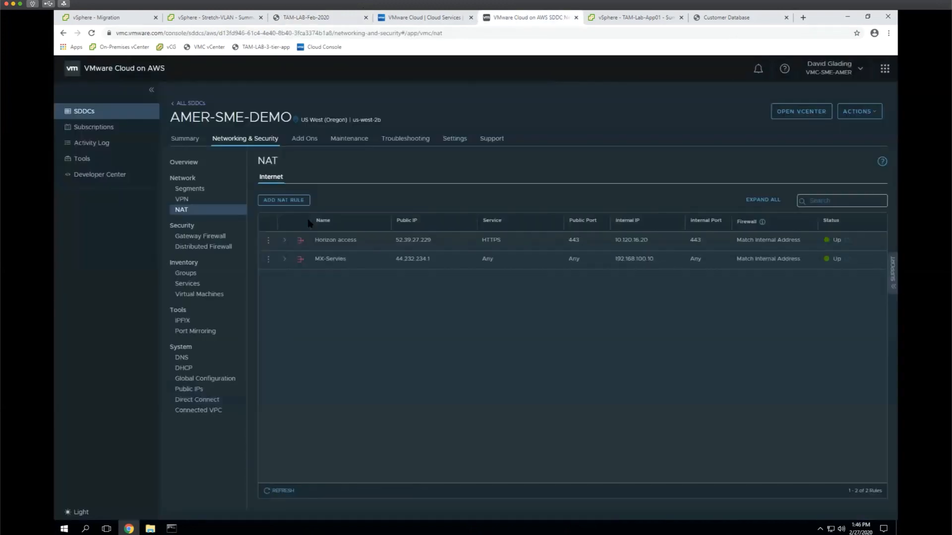
Add and save a NAT rule named TAM-Lab that maps public IP 54.245.8.81 to internal IP 172.16.10.12 for all traffic.
left_click(289, 201)
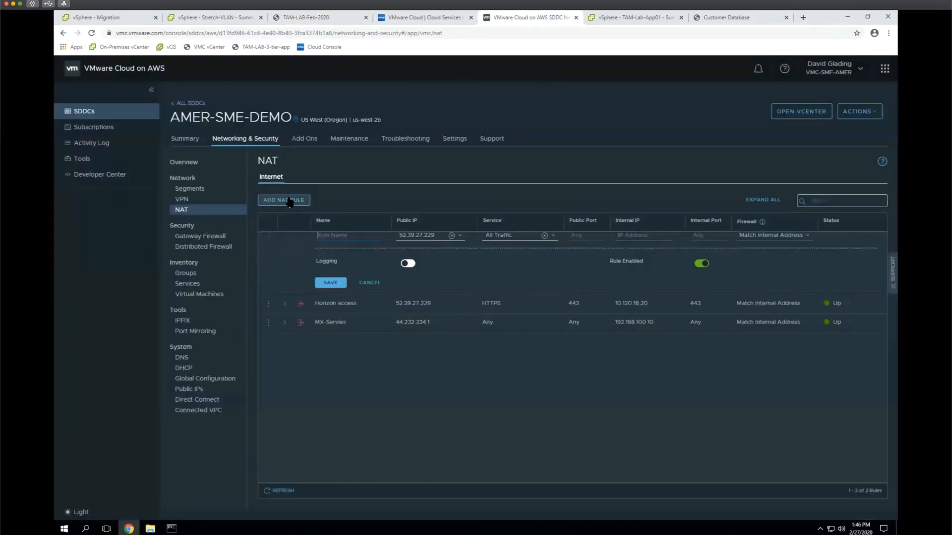
type("TAM-Lab")
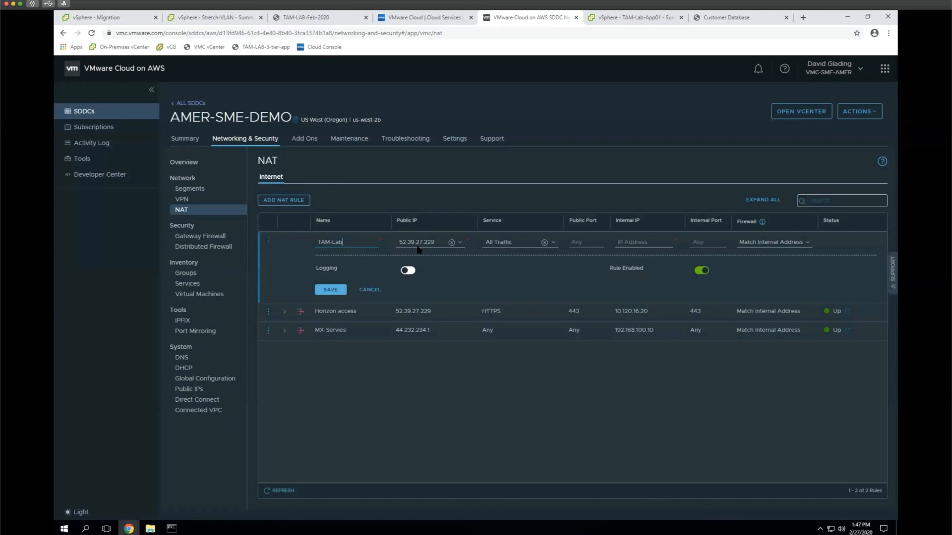
left_click(461, 243)
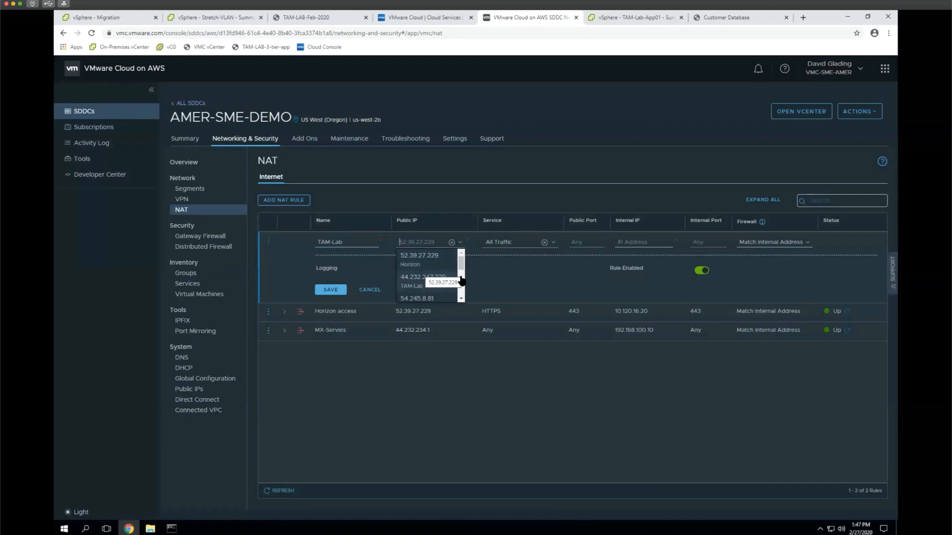
left_click(461, 293)
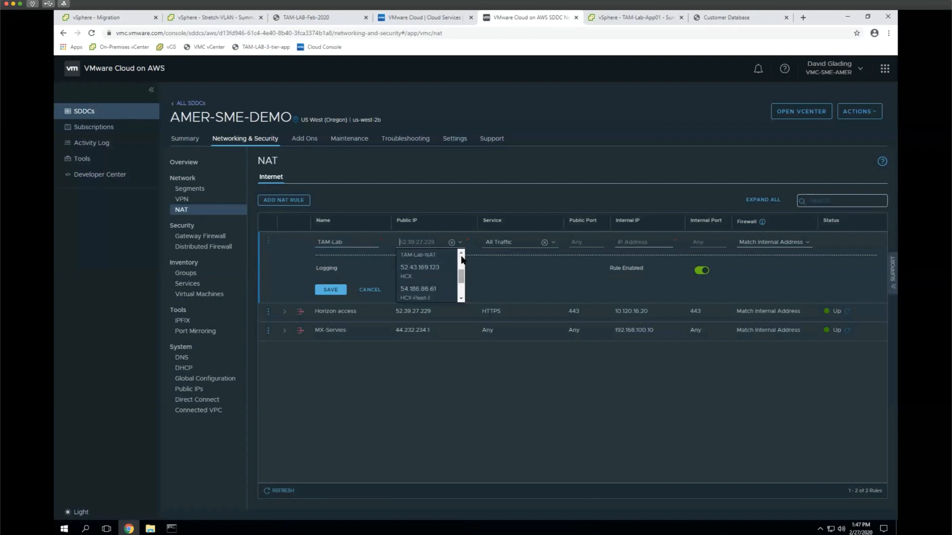
left_click(460, 252)
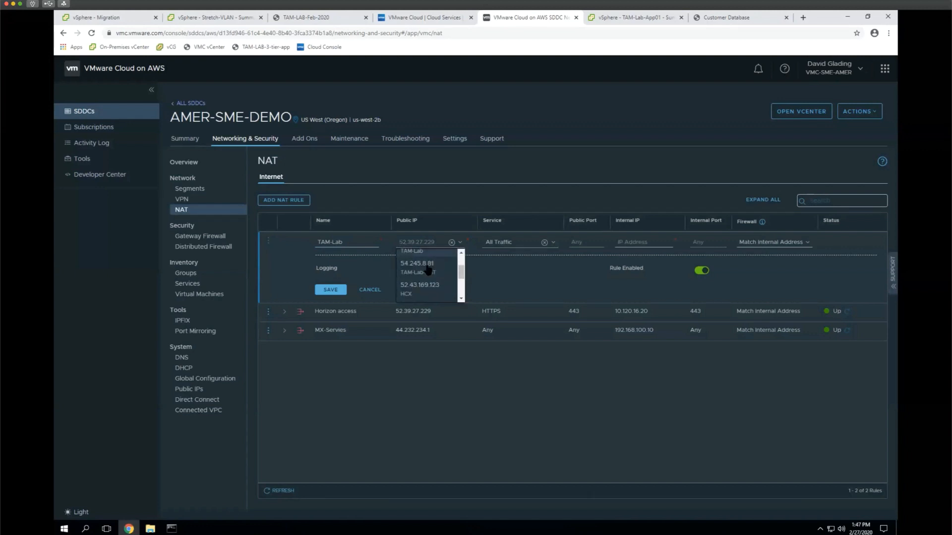
left_click(426, 269)
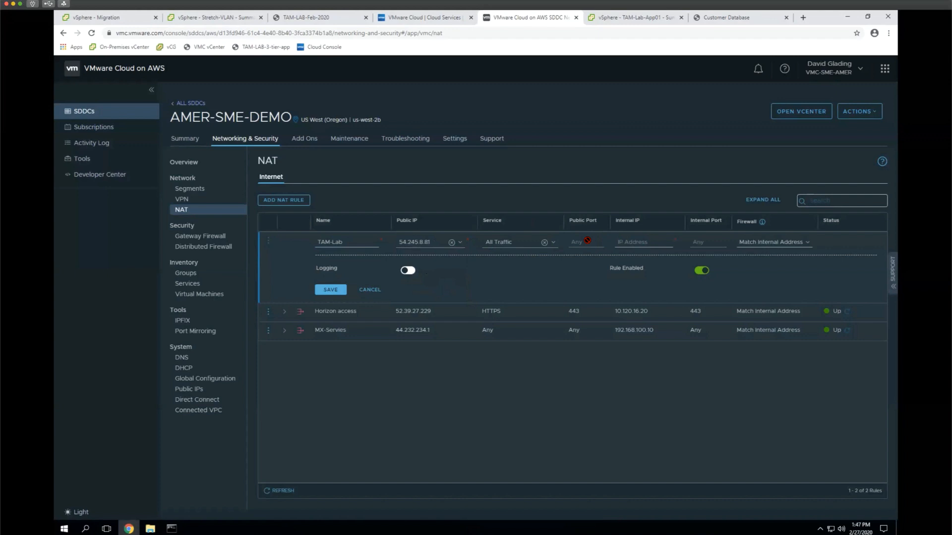
left_click(650, 243)
type("172.16.10.12")
left_click(338, 290)
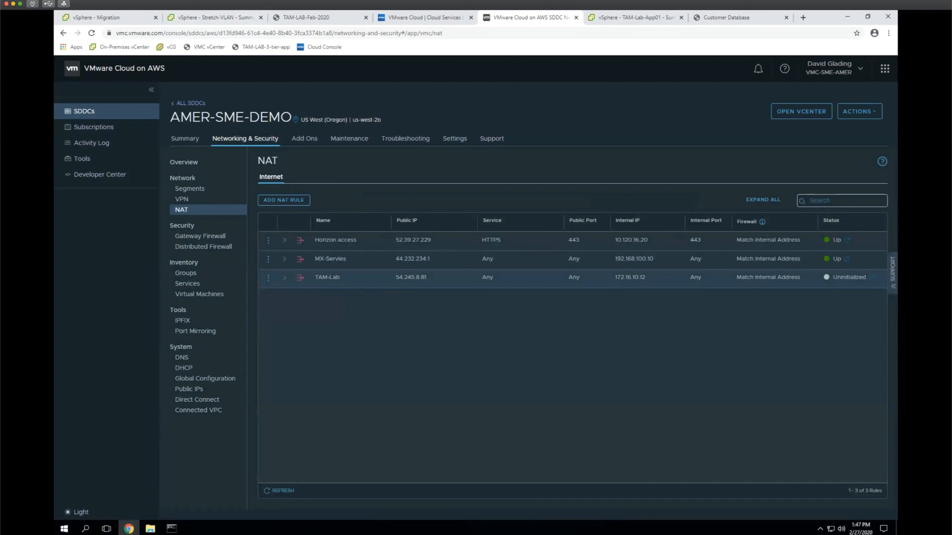
Highlight the TAM-Lab rule's internal IP and compare it with the TAM-LAB-Feb-2020 network diagram before returning to the SDDC.
double_click(617, 283)
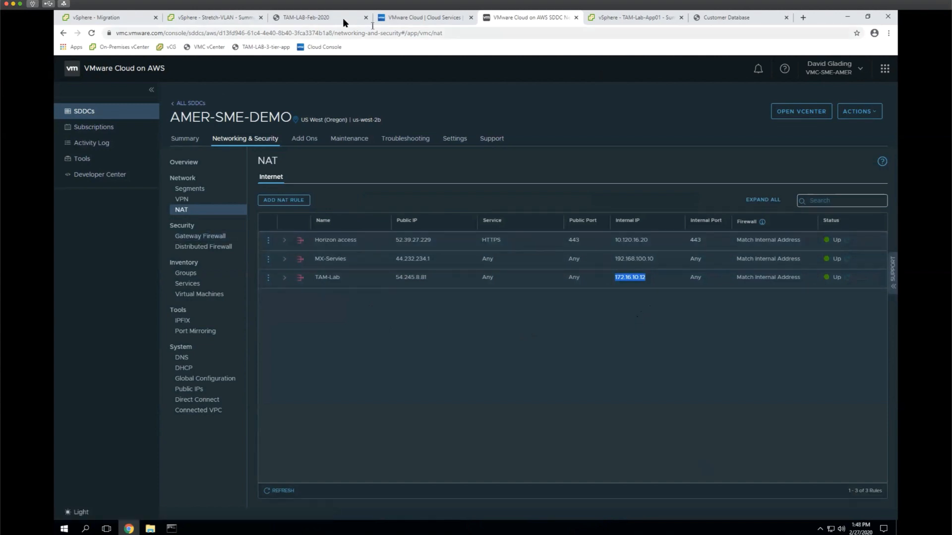
left_click(312, 17)
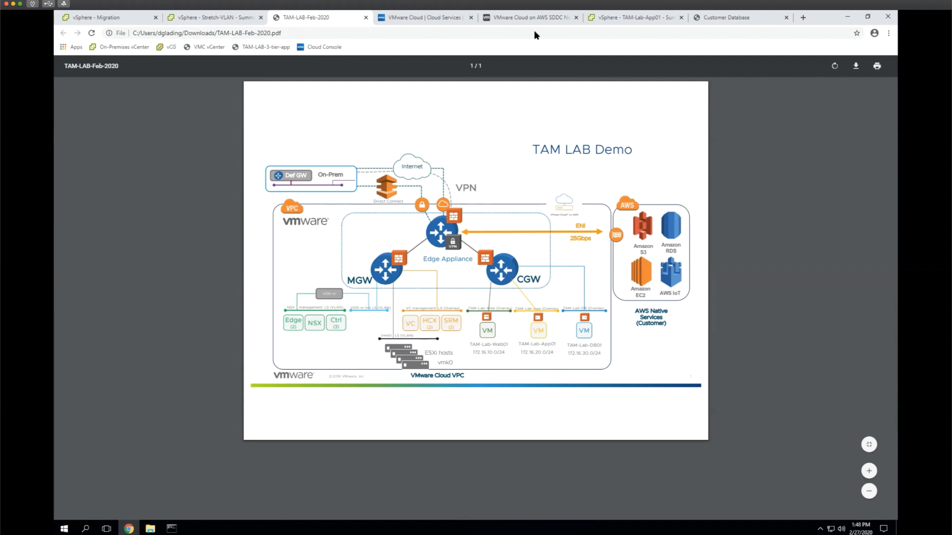
left_click(532, 15)
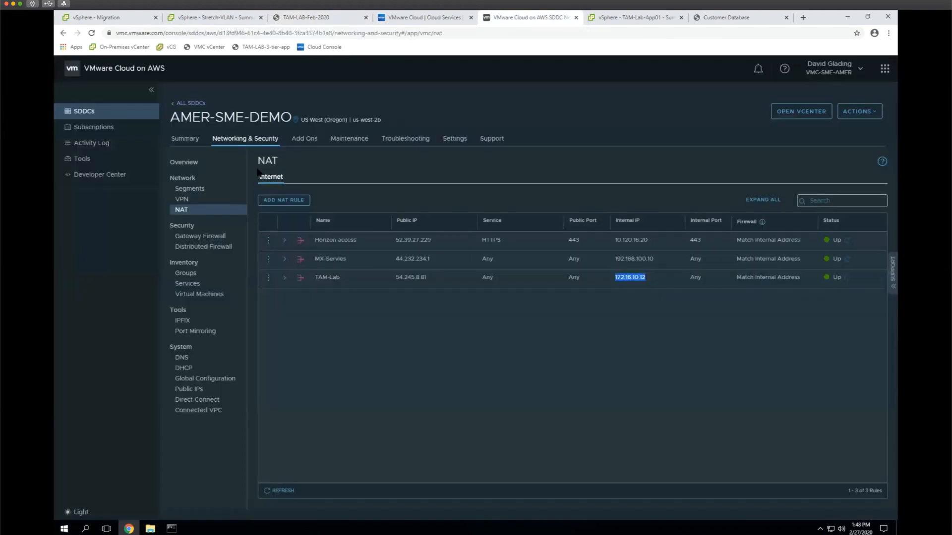
Review the compute gateway firewall rules and the rules inside the TAM-Lab distributed firewall policy.
left_click(223, 239)
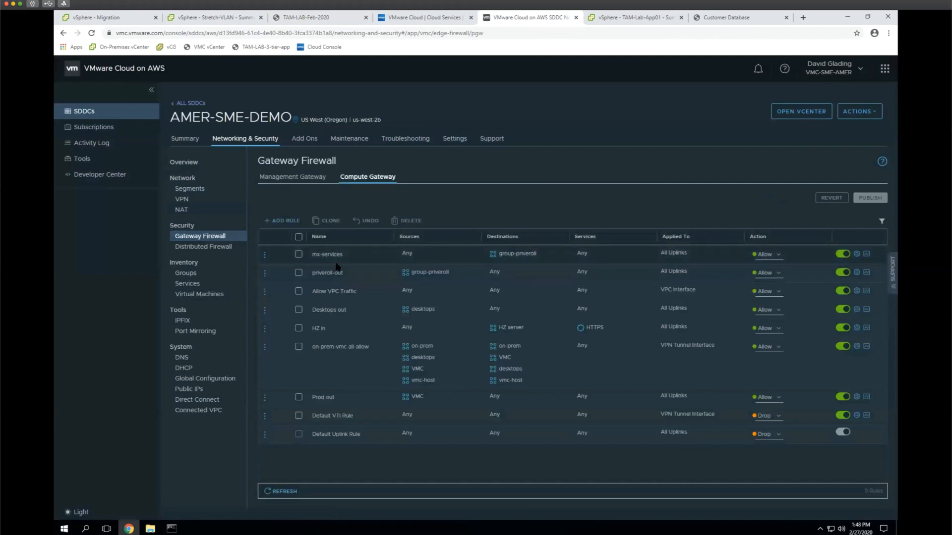
left_click(208, 248)
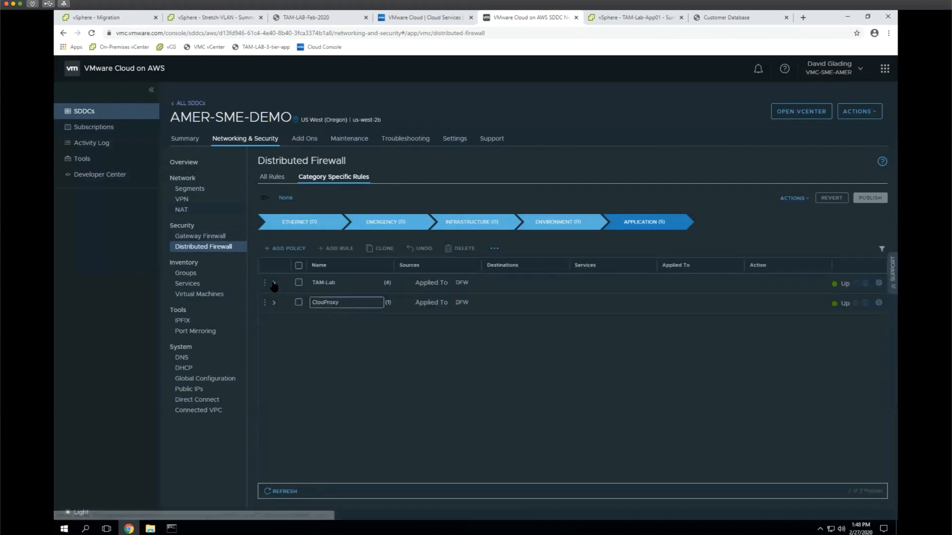
left_click(273, 283)
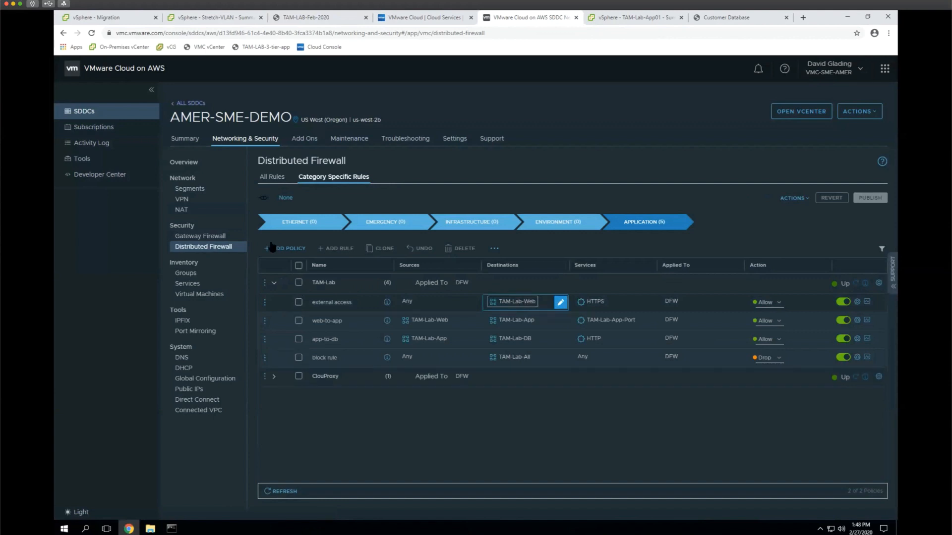
Add a compute gateway firewall rule named TAM-Lab-Web.
left_click(218, 237)
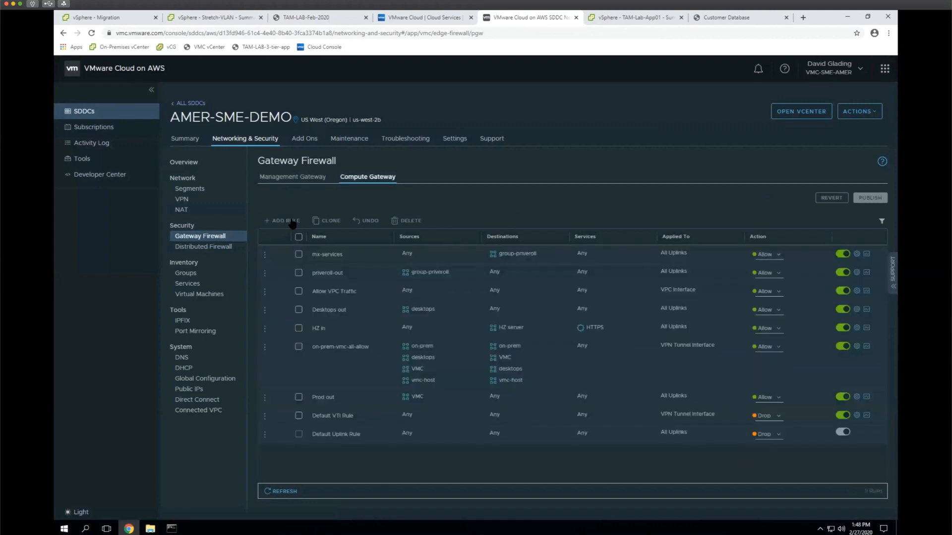
left_click(281, 221)
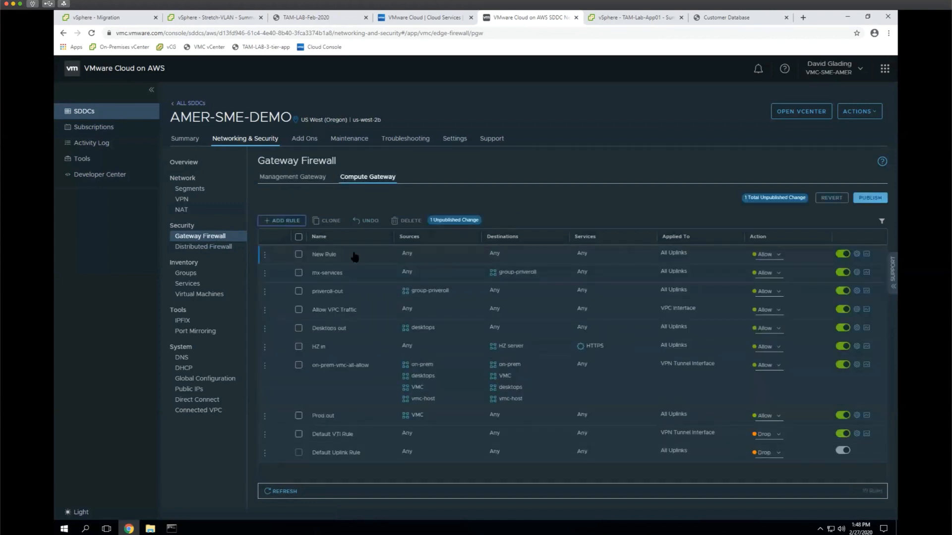
type("TAM-Lab-Web")
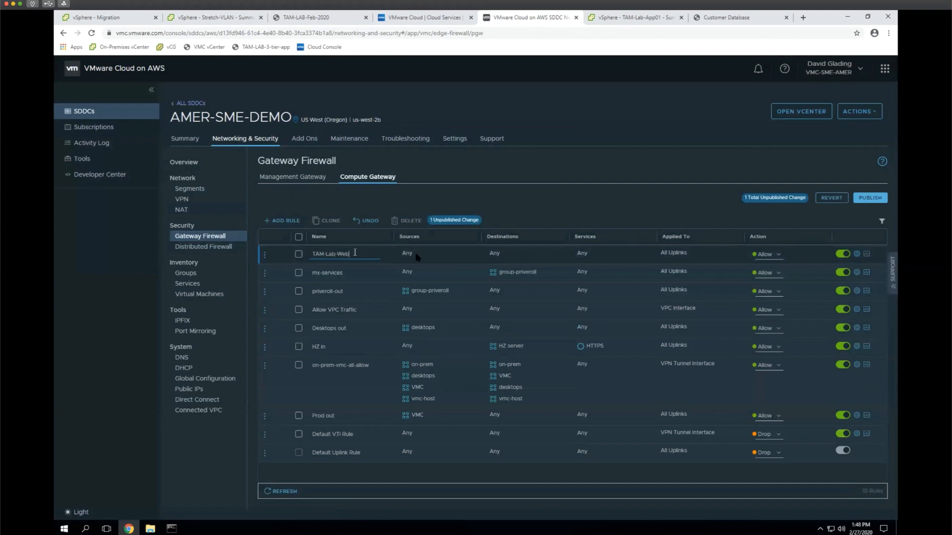
Set the TAM-Lab-Web gateway rule's destination to the TAM-Lab-Web group and publish the rule.
left_click(416, 256)
left_click(563, 256)
left_click(560, 255)
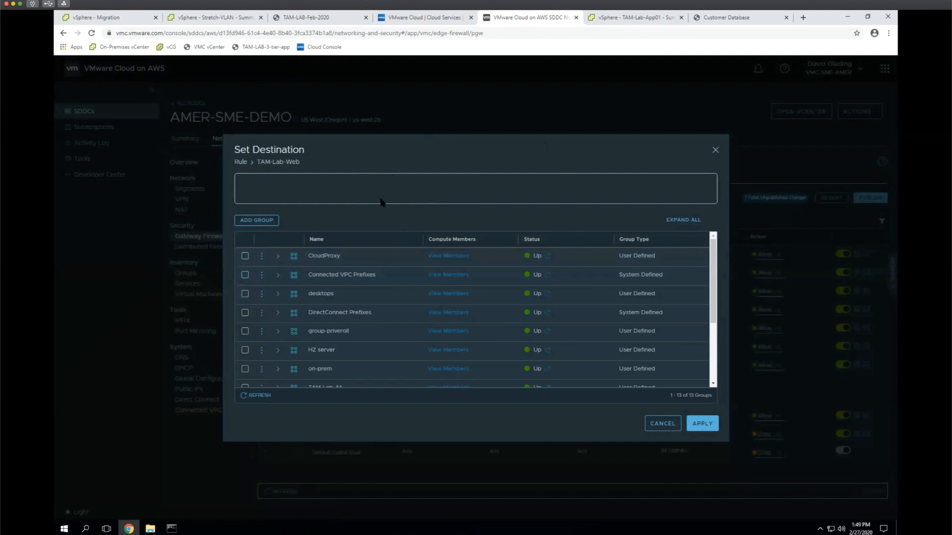
scroll(712, 379, "down", 3)
scroll(253, 352, "down", 1)
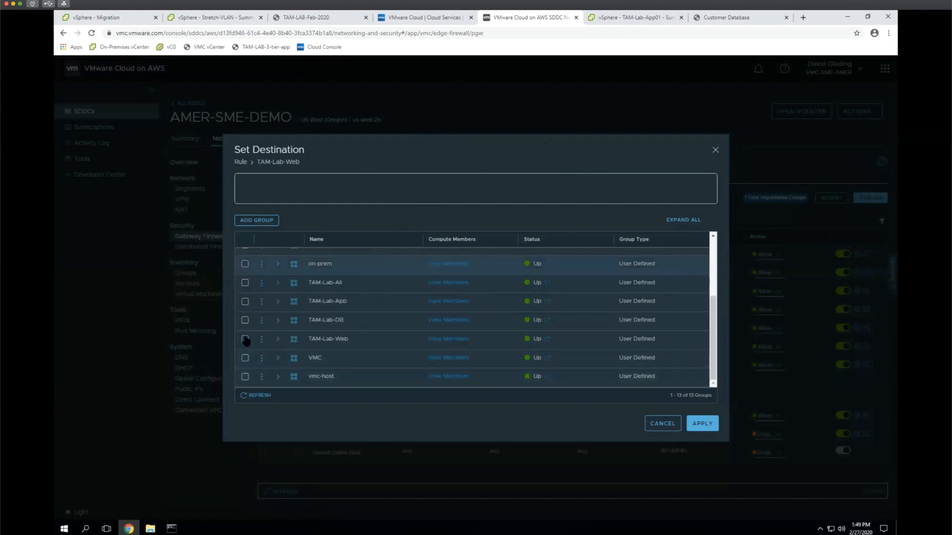
left_click(245, 339)
left_click(702, 424)
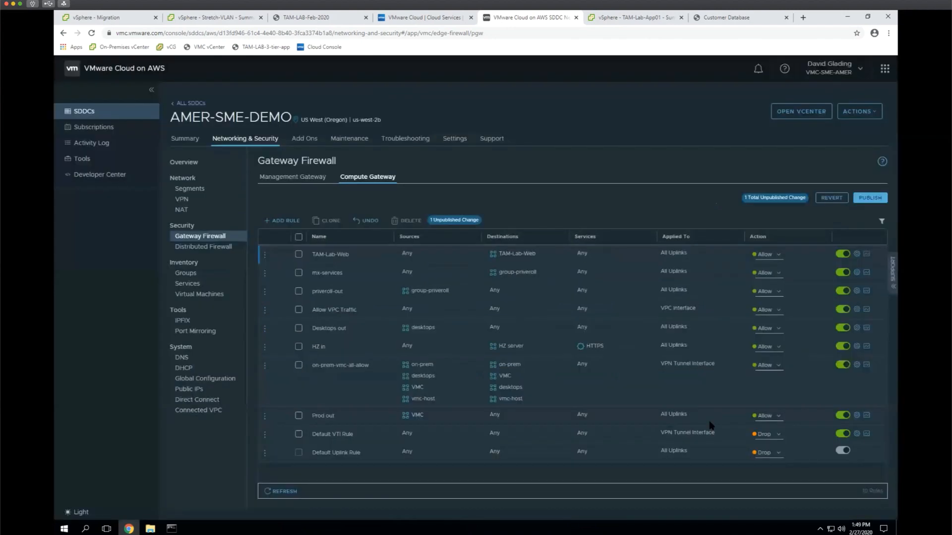
left_click(872, 197)
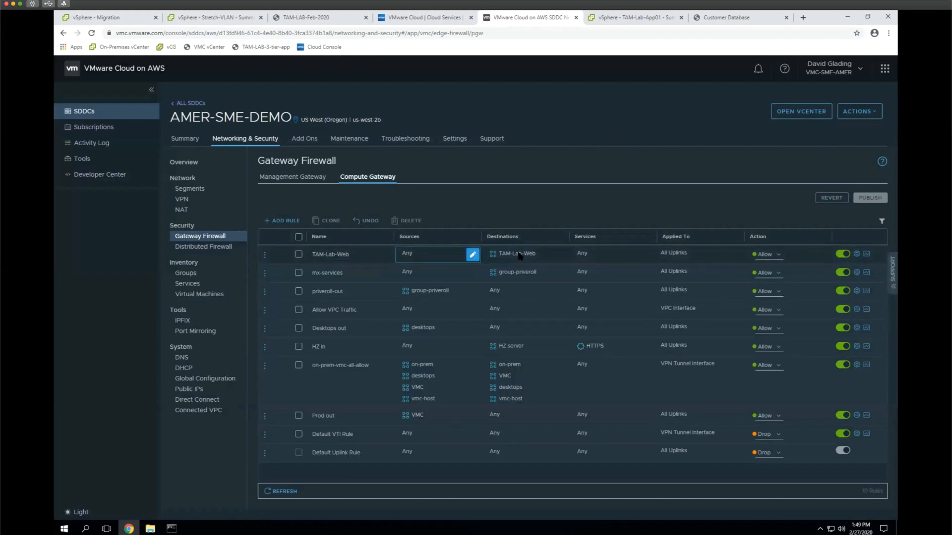
Check the Customer Database page, restrict the TAM-Lab-Web gateway rule's service to HTTPS, and publish the change.
left_click(745, 23)
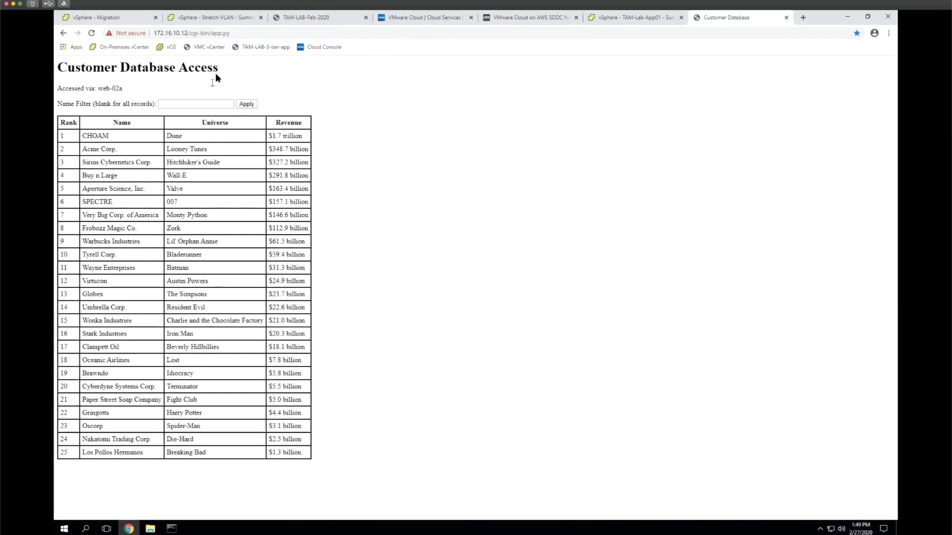
left_click(519, 17)
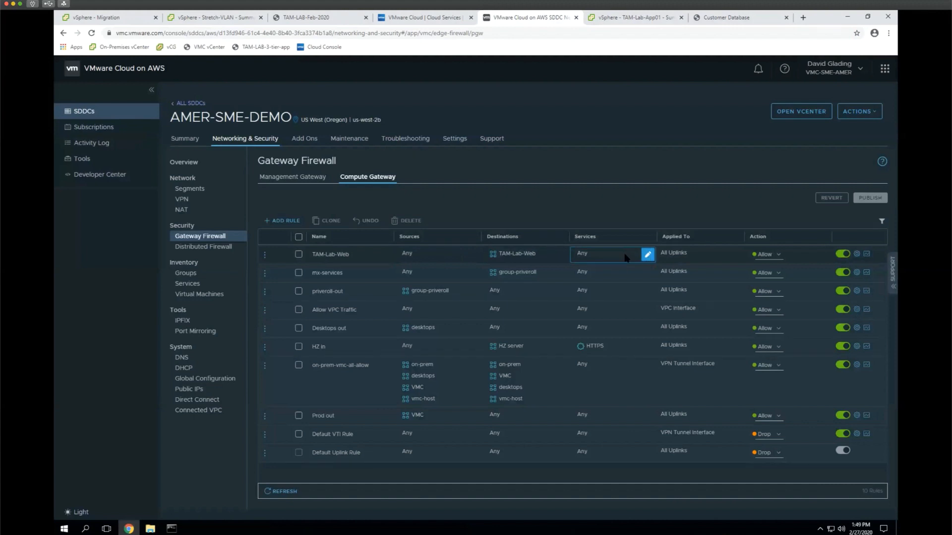
left_click(647, 255)
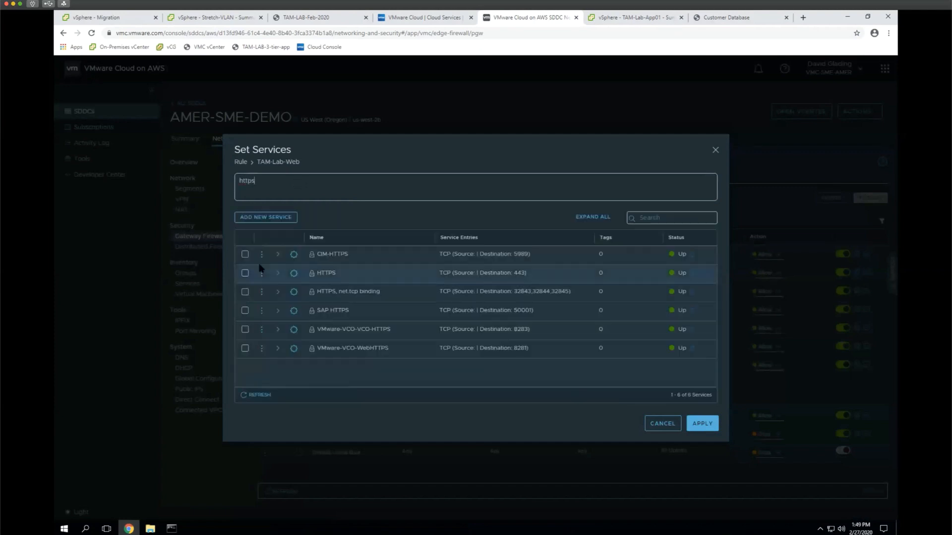
left_click(245, 273)
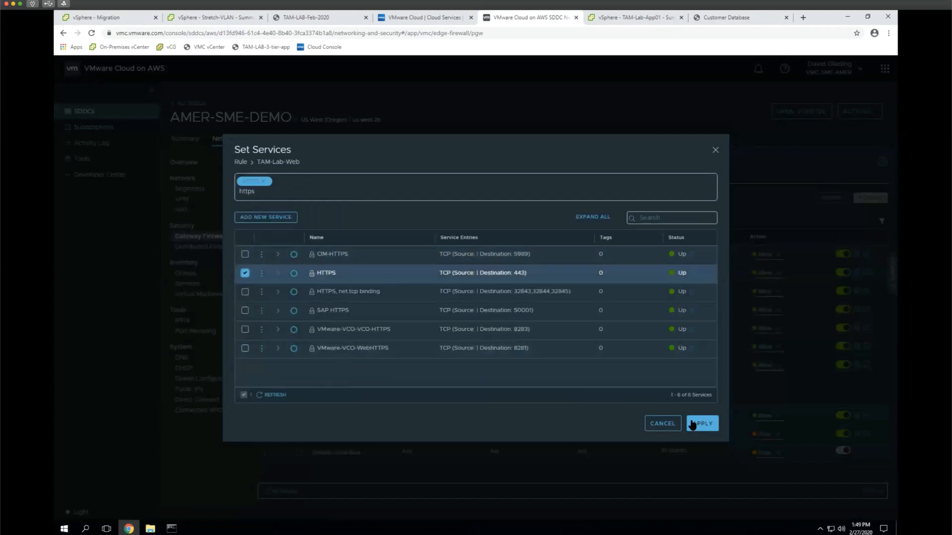
left_click(702, 423)
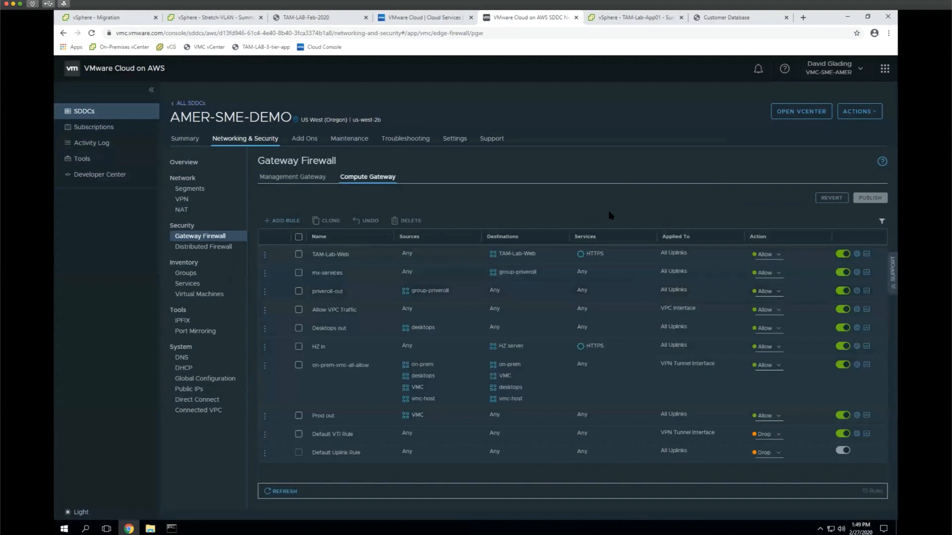
Inspect the virtual machine and IP address members of the TAM-Lab-Web destination group, and close the member view.
left_click(368, 270)
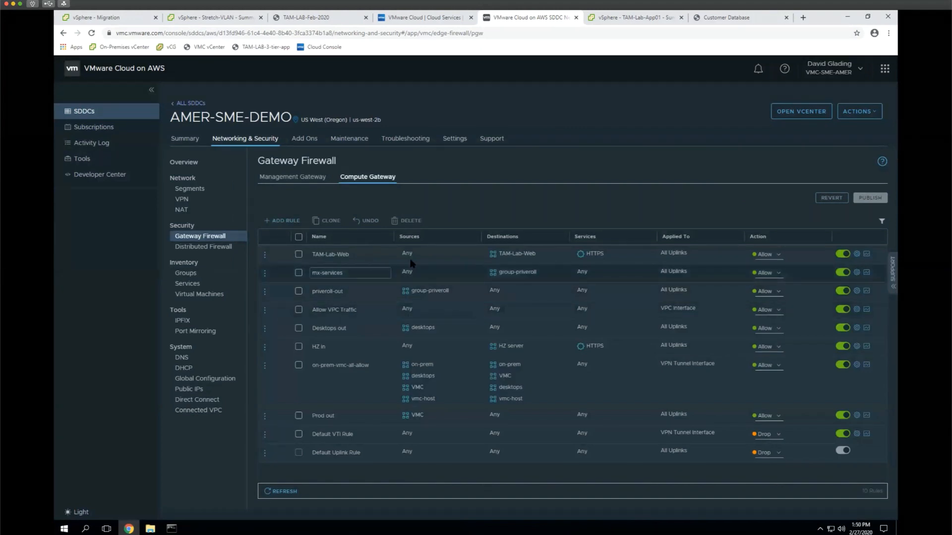
left_click(528, 255)
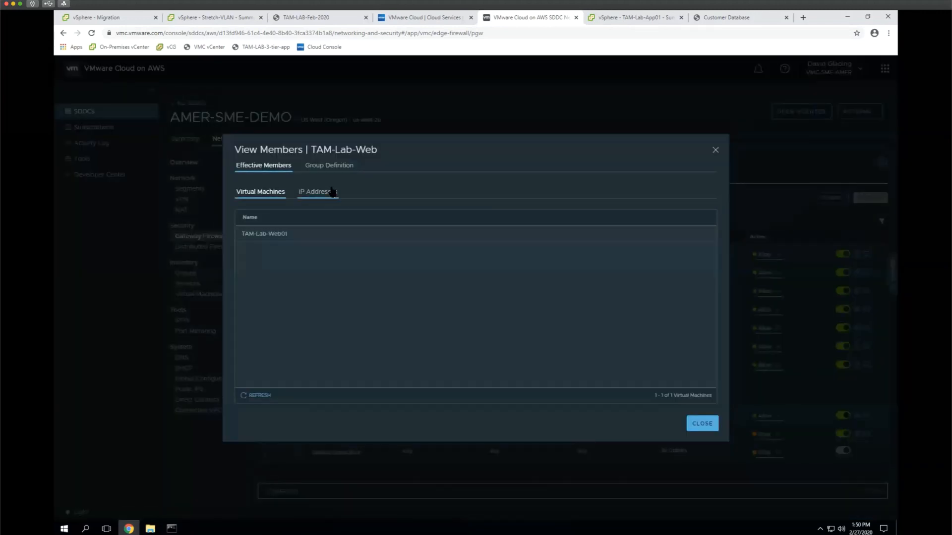
left_click(332, 191)
left_click_drag(272, 233, 257, 233)
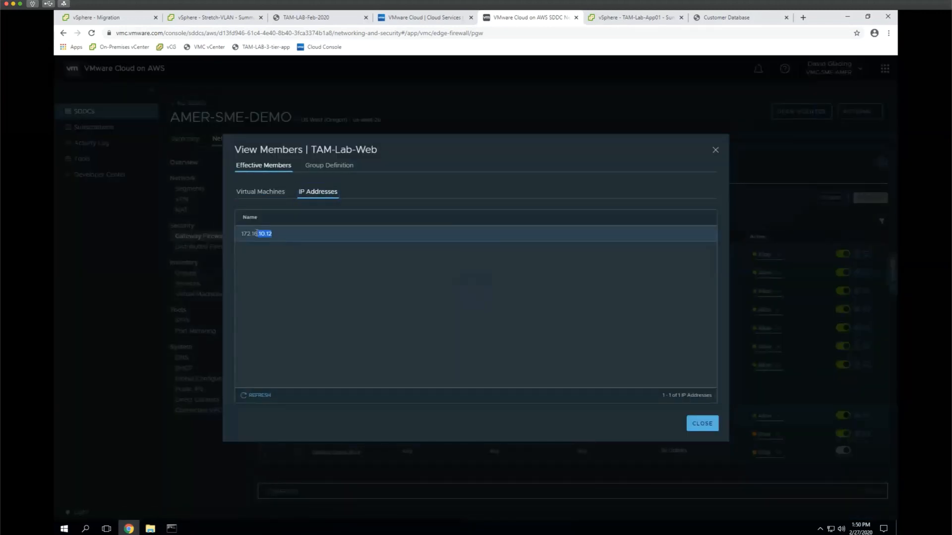
left_click(405, 240)
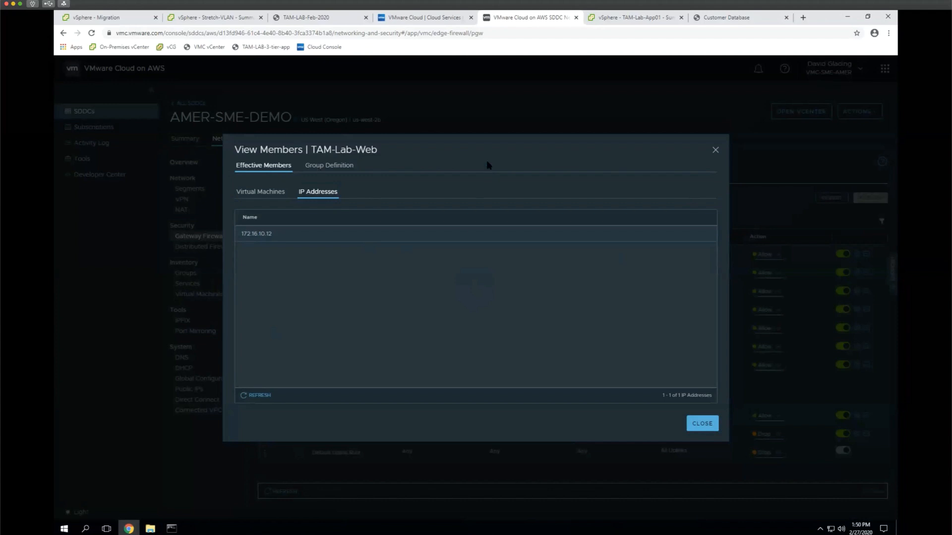
left_click(714, 149)
left_click(465, 262)
left_click(653, 346)
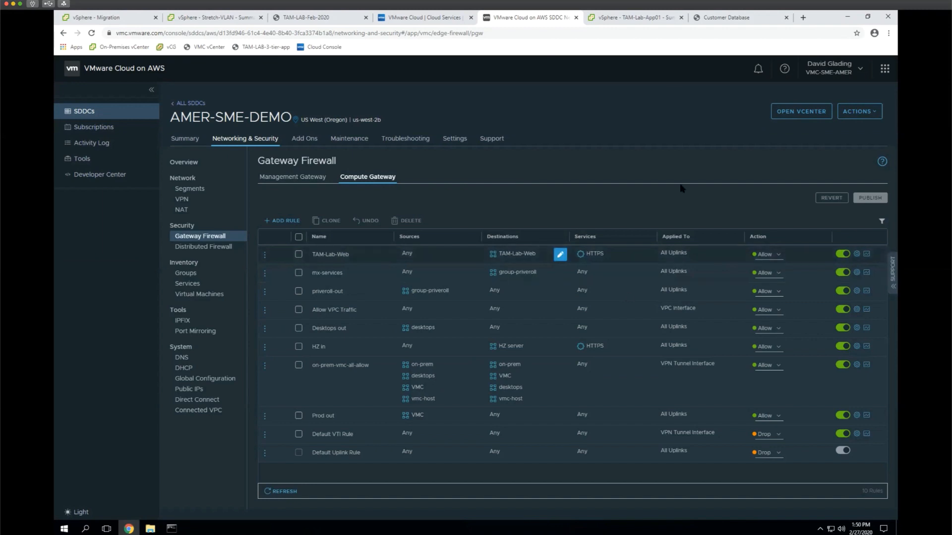
Review the network diagram, the HCX migration list and the SDDC's add-ons, and return to its networking and security overview.
left_click(320, 18)
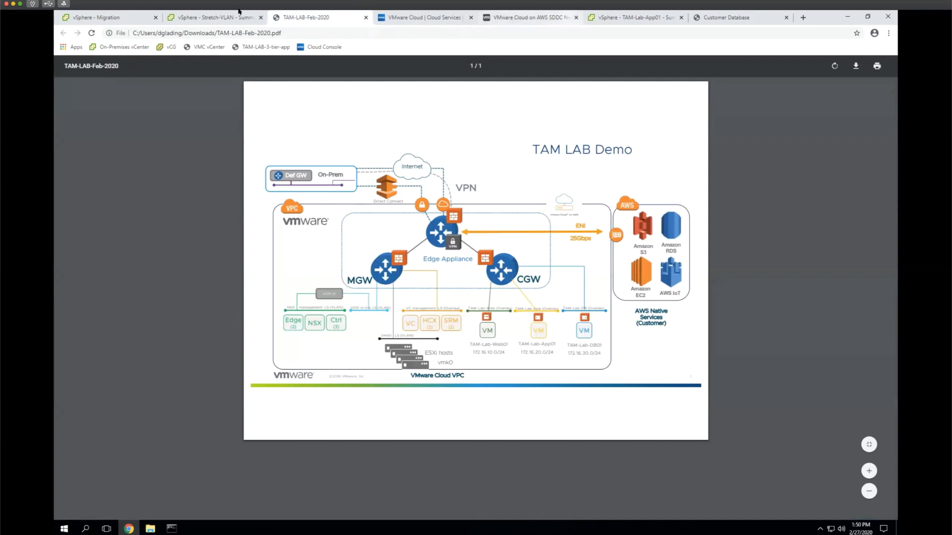
left_click(126, 17)
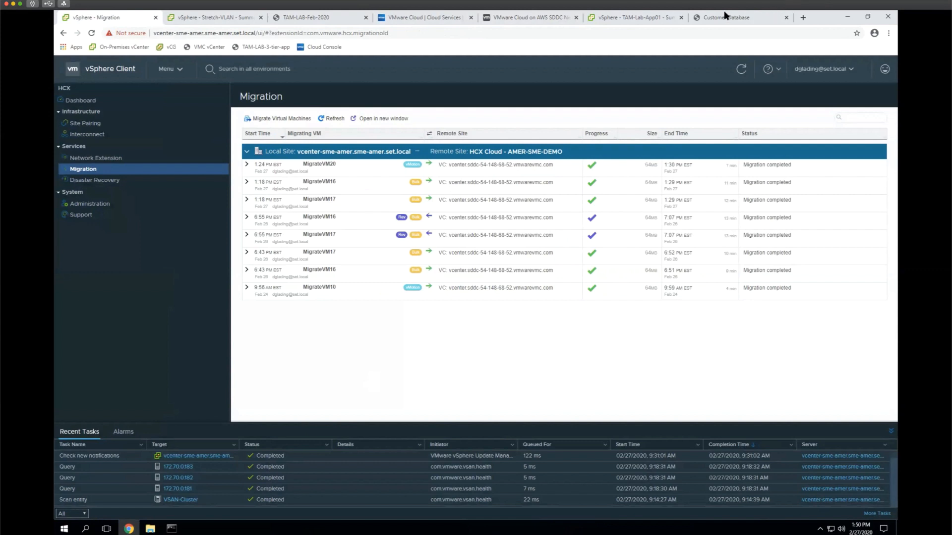
left_click(527, 20)
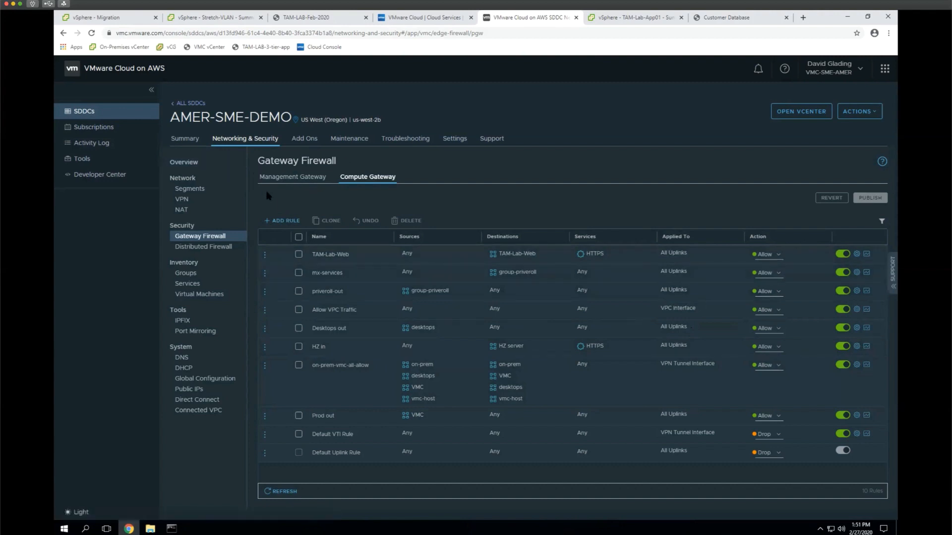
left_click(315, 141)
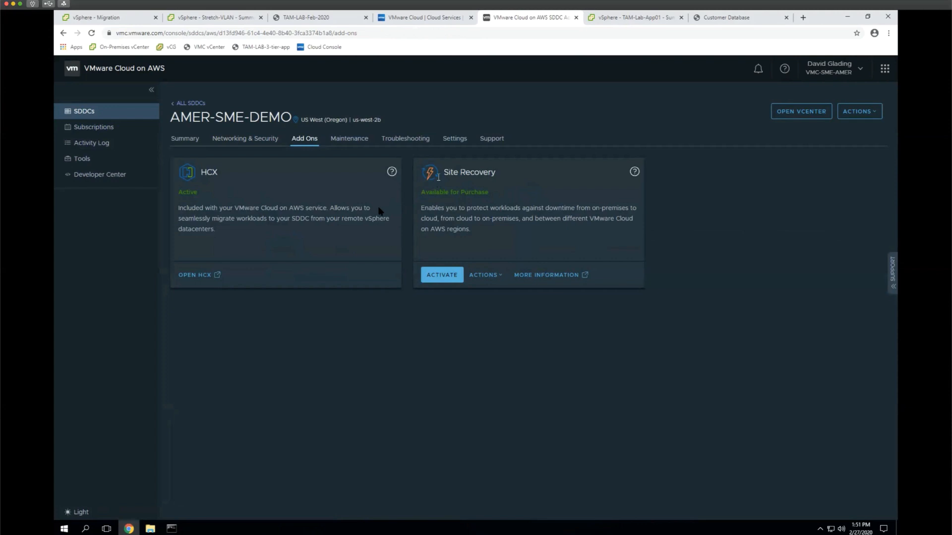
left_click(242, 140)
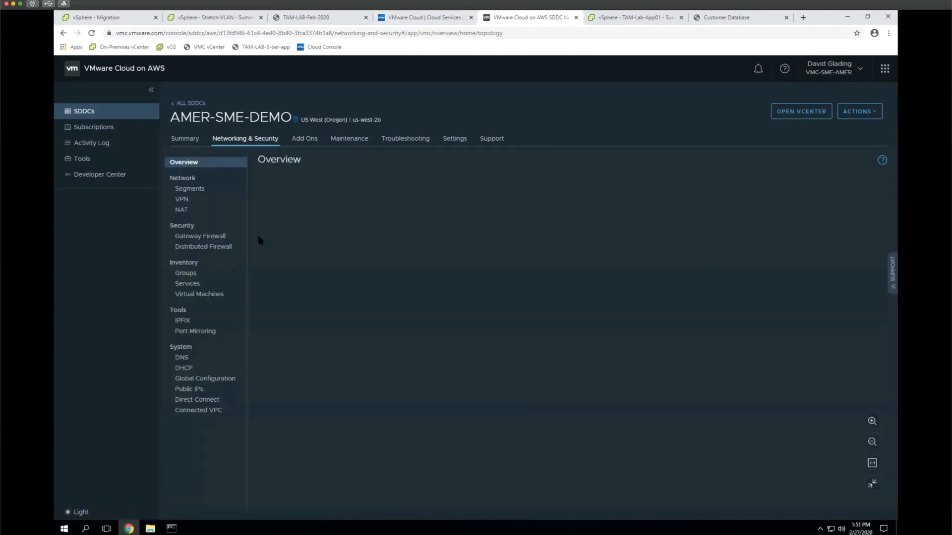
Review the rules inside the TAM-Lab policy of the distributed firewall.
left_click(212, 247)
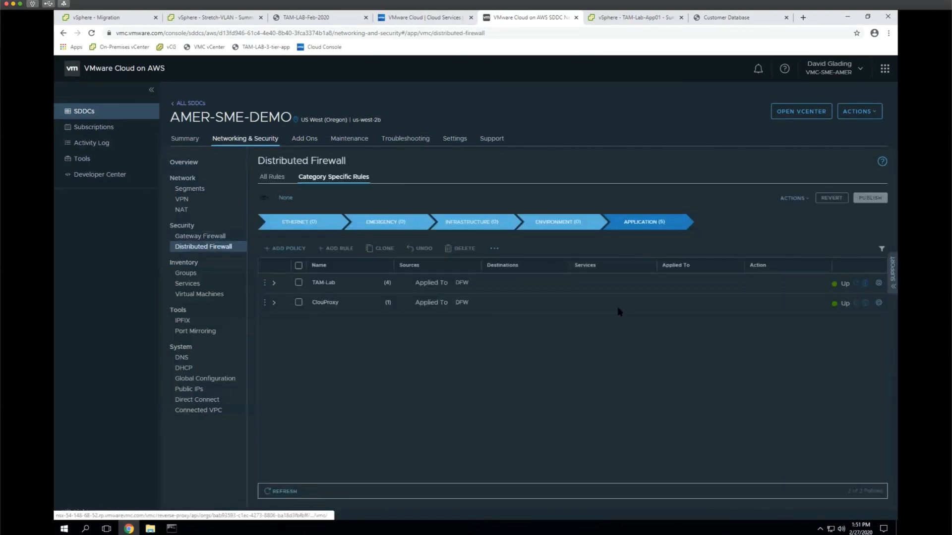
left_click(274, 283)
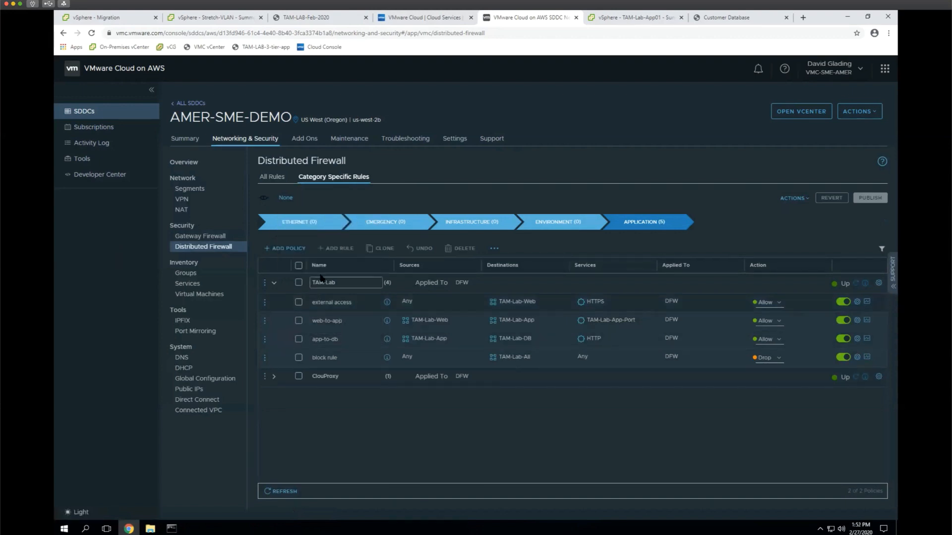
Release the SDDC's public IP that carries the note TAM-Lab.
left_click(208, 392)
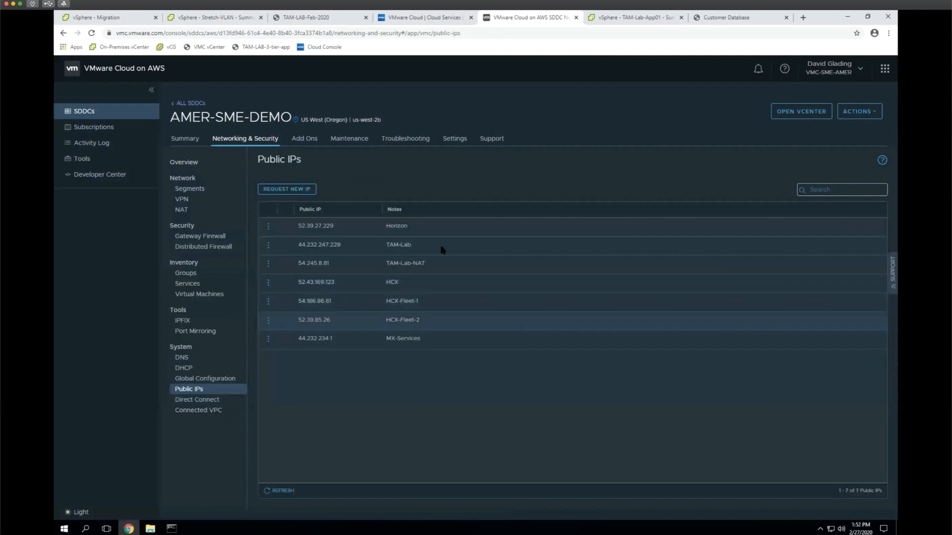
left_click(268, 245)
left_click(295, 252)
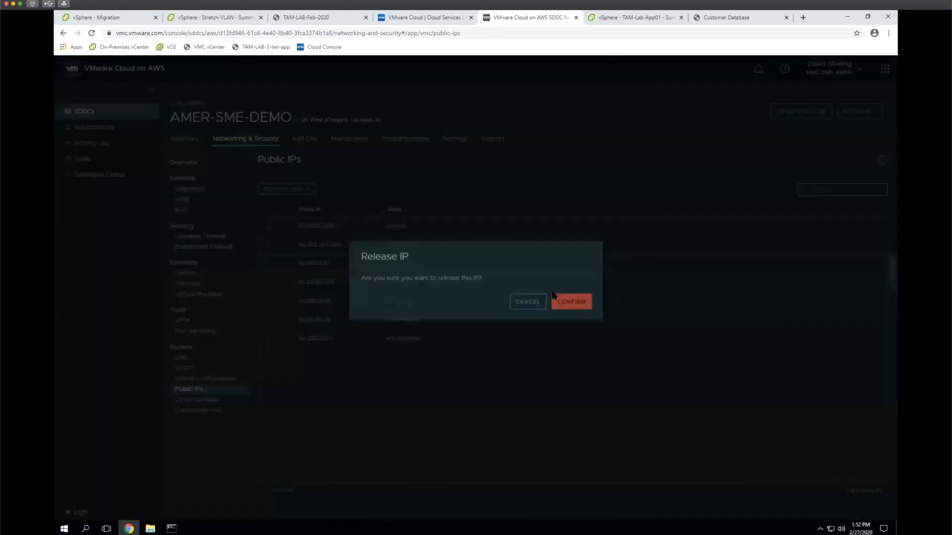
left_click(572, 310)
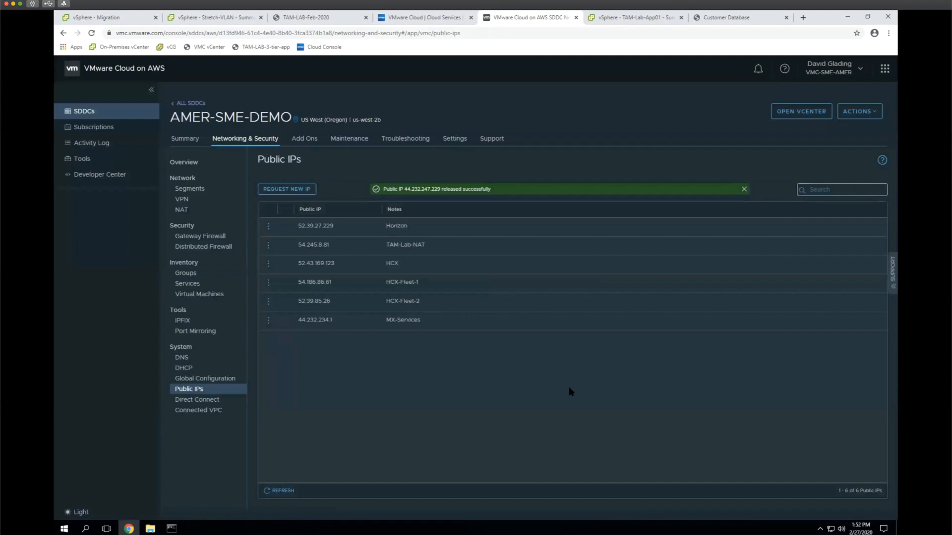
Look over the HCX migration list and the TAM LAB network diagram, and return to the SDDC's public IPs.
left_click(125, 14)
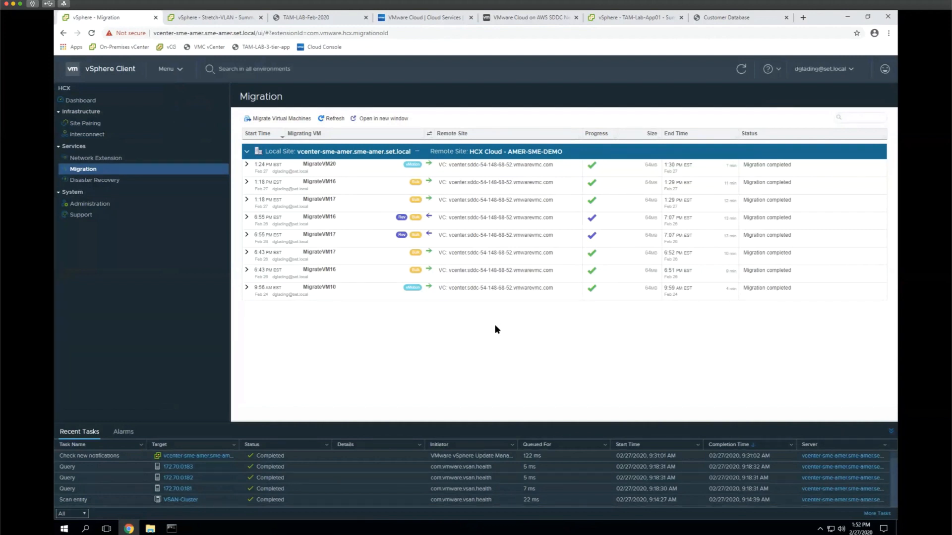
left_click(338, 19)
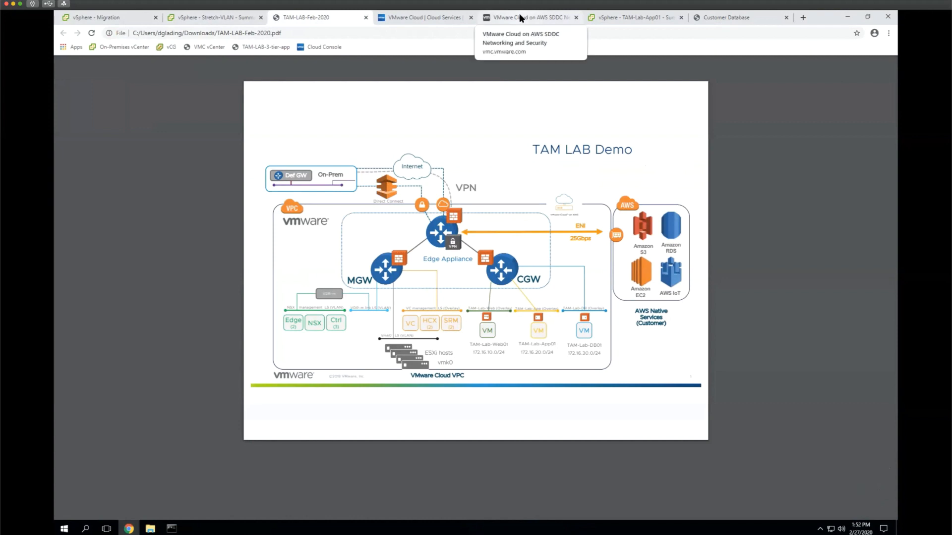
left_click(519, 14)
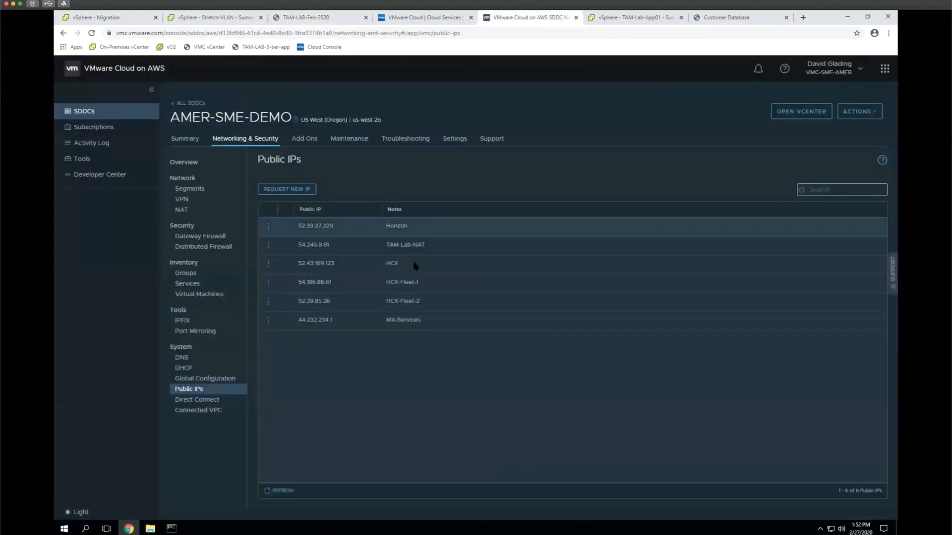
Try to release the public IP noted TAM-Lab-NAT, and read and dismiss the resulting message.
left_click(268, 246)
left_click(656, 360)
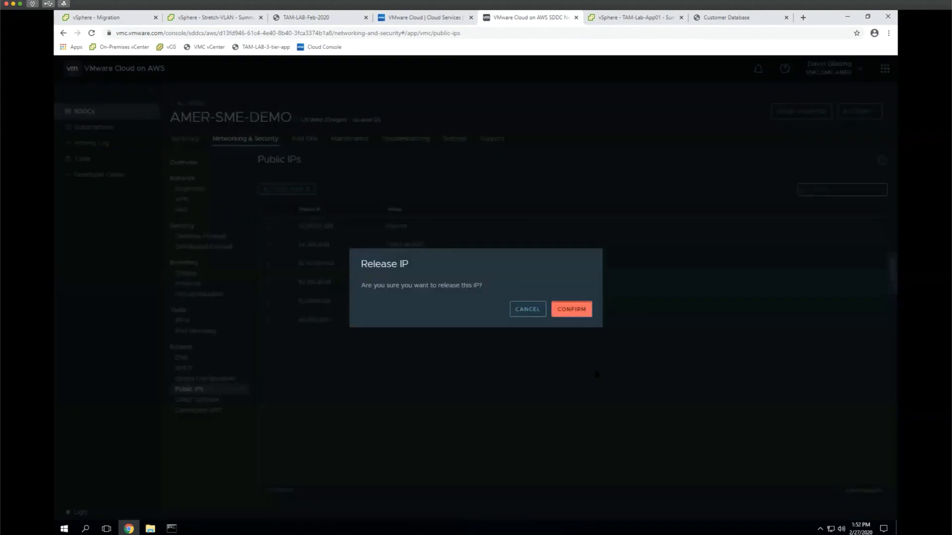
left_click(573, 309)
left_click_drag(402, 187, 494, 188)
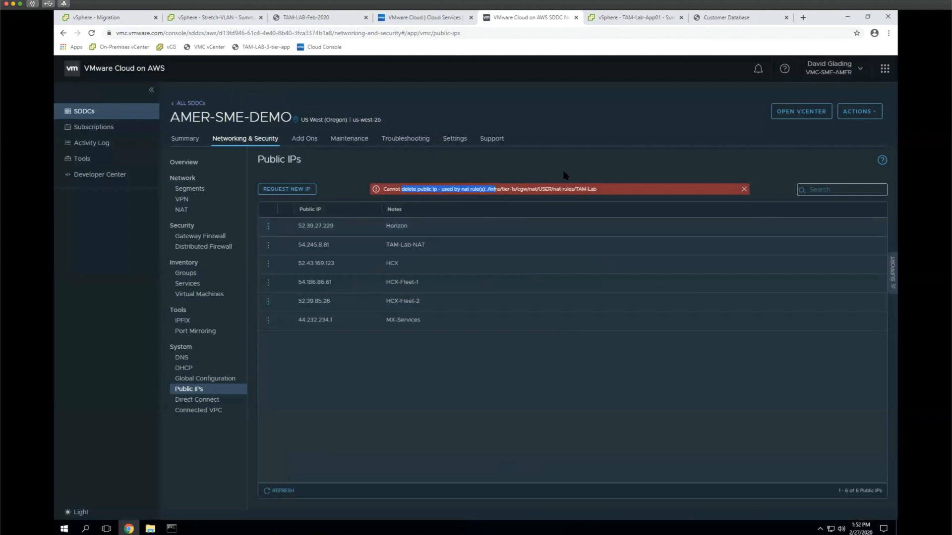
left_click(728, 190)
Show the migration details of MigrateVM20 in the on-premises HCX migration list.
left_click(108, 18)
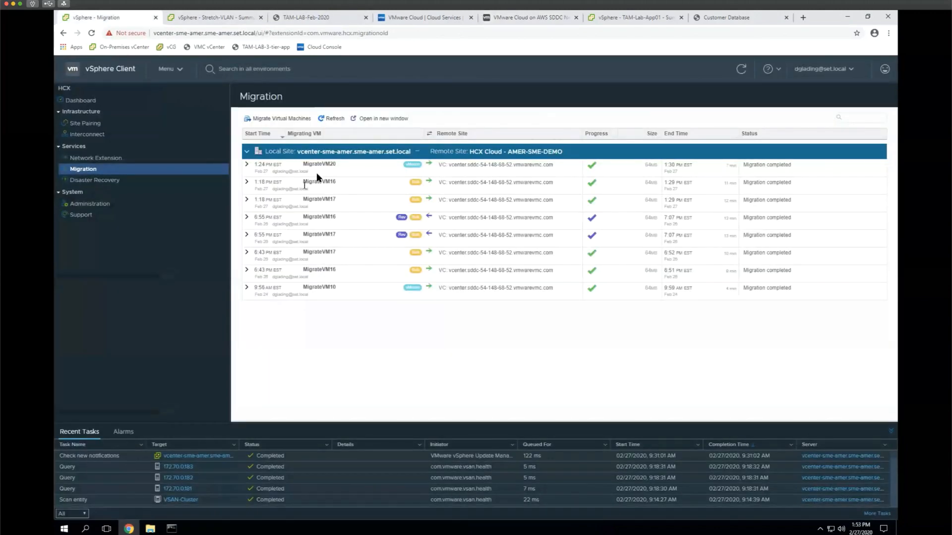
left_click_drag(336, 164, 302, 164)
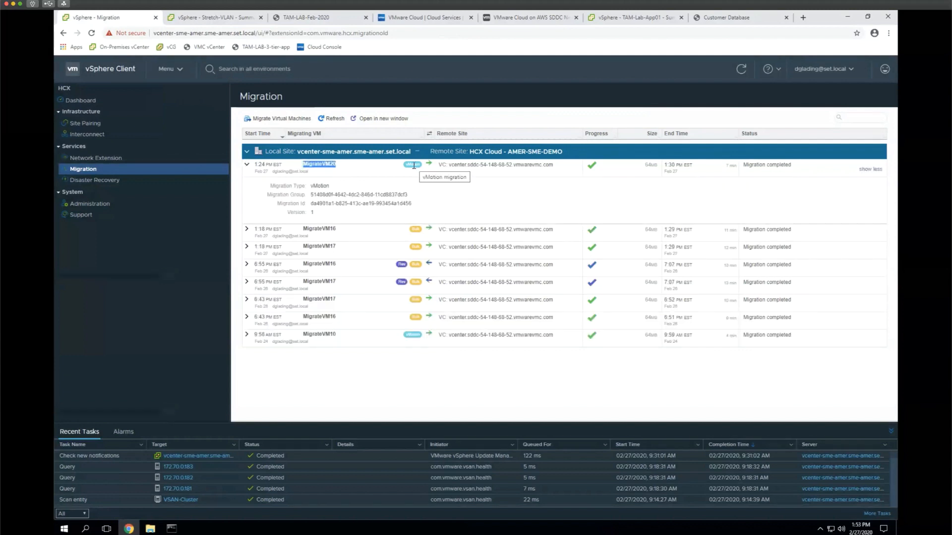
Stop the continuous ping of 172.70.2.117 in its Command Prompt window and return to the HCX migration list.
left_click(171, 529)
left_click(263, 479)
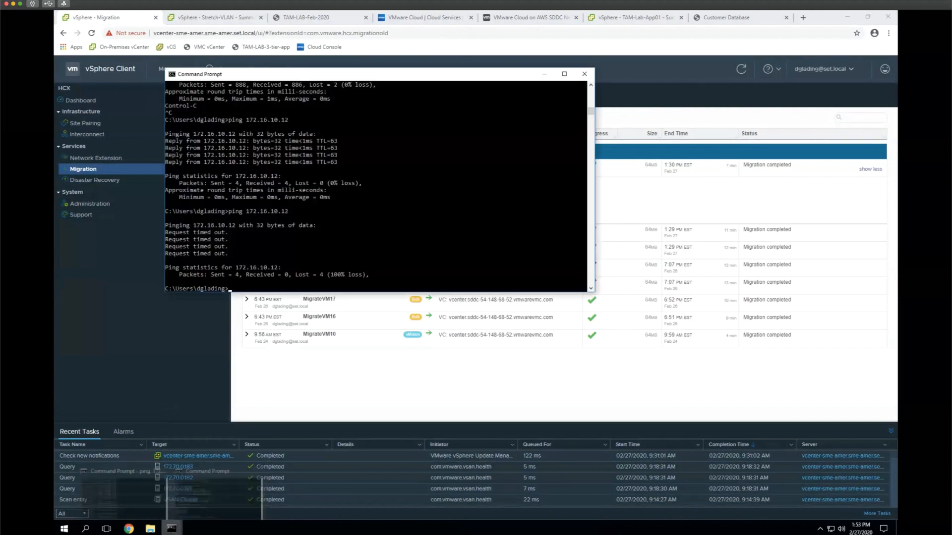
left_click(171, 529)
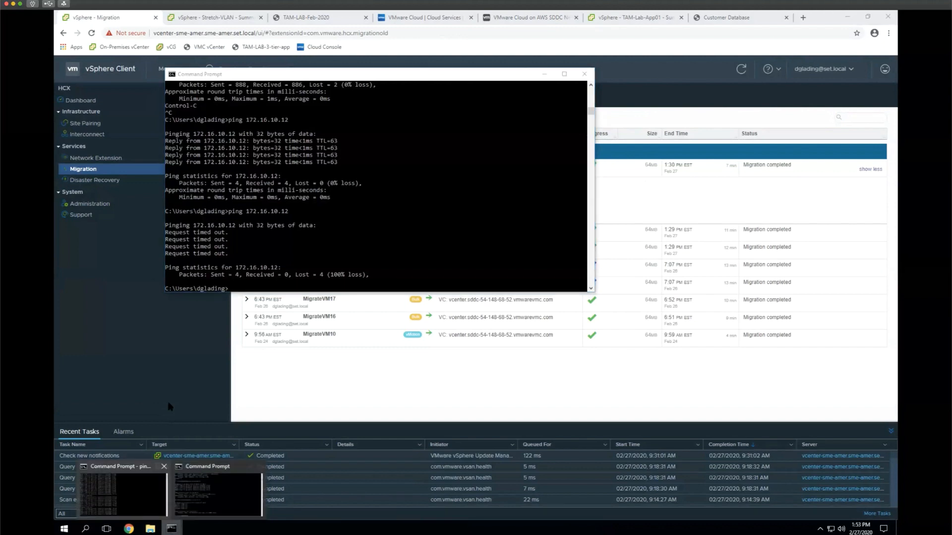
left_click(131, 488)
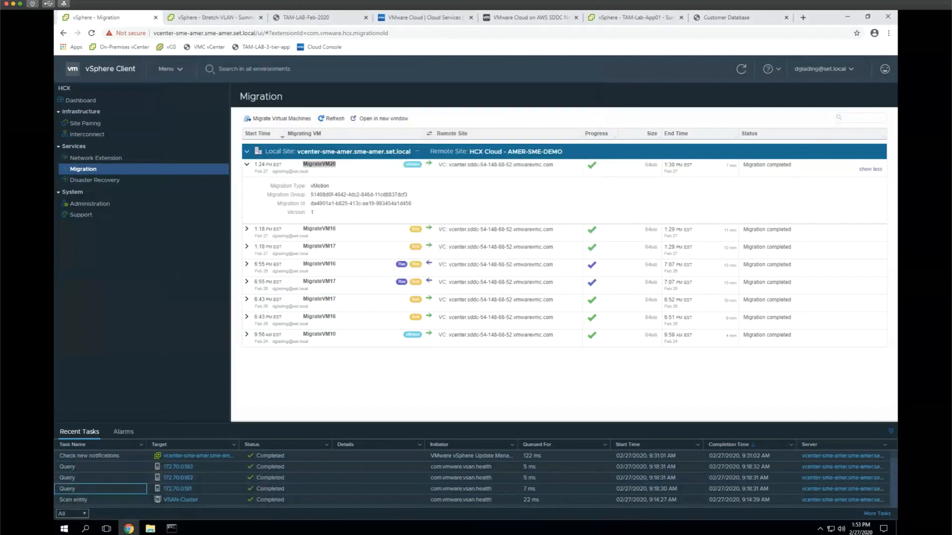
left_click(172, 529)
left_click(162, 498)
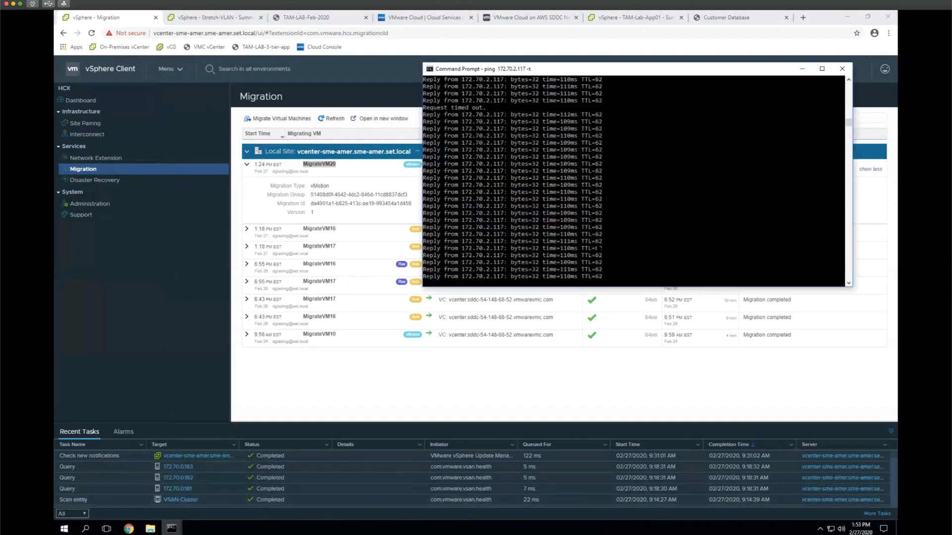
key("ctrl+c")
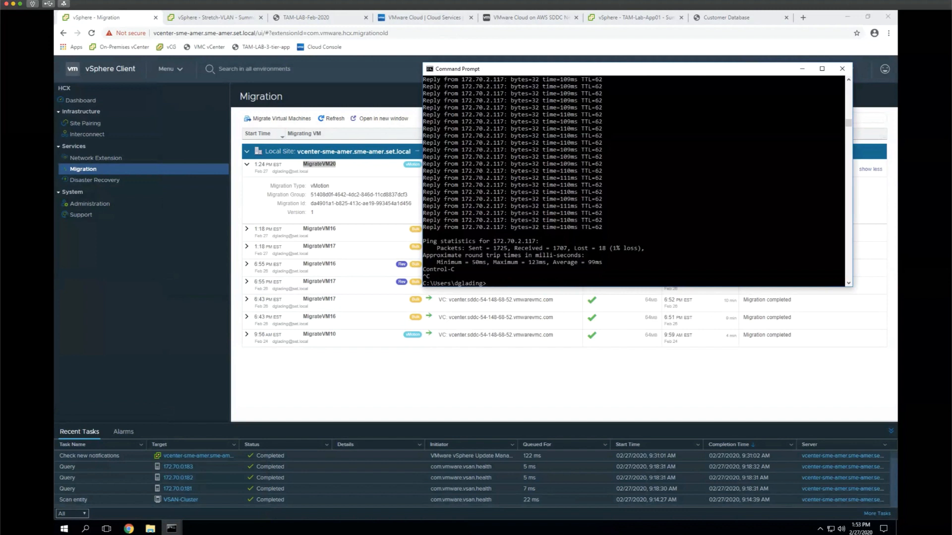
left_click(248, 169)
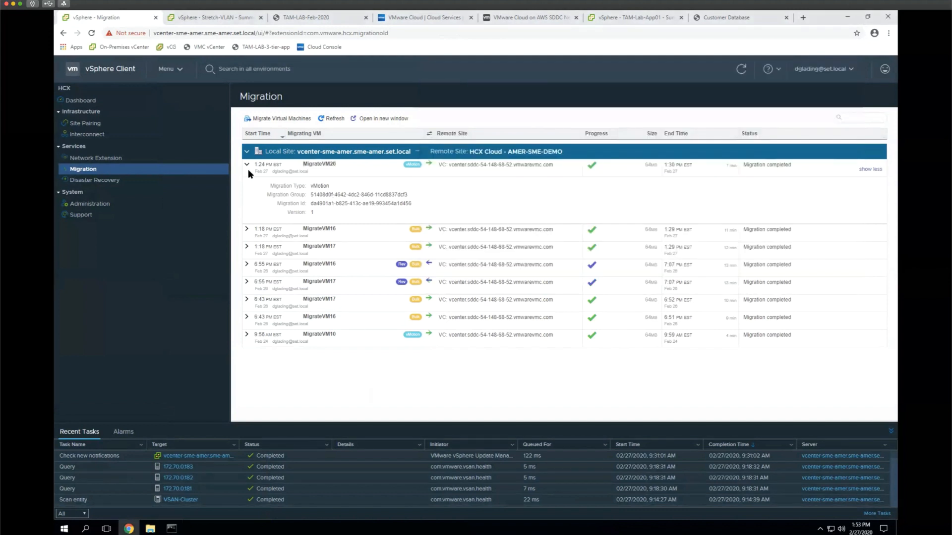
Browse the VM folders in the cloud vCenter and show the contents of the VMs migrated to cloud folder.
left_click(627, 17)
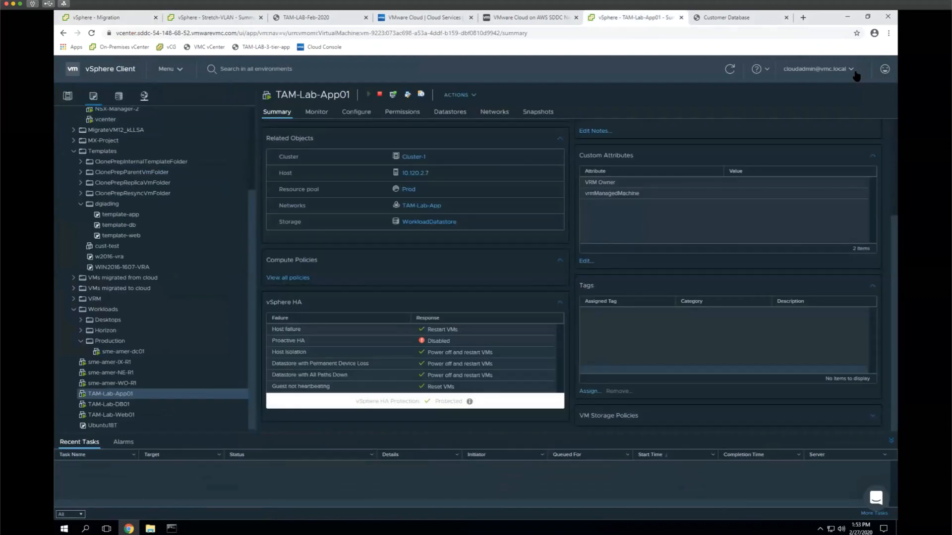
scroll(206, 127, "up", 3)
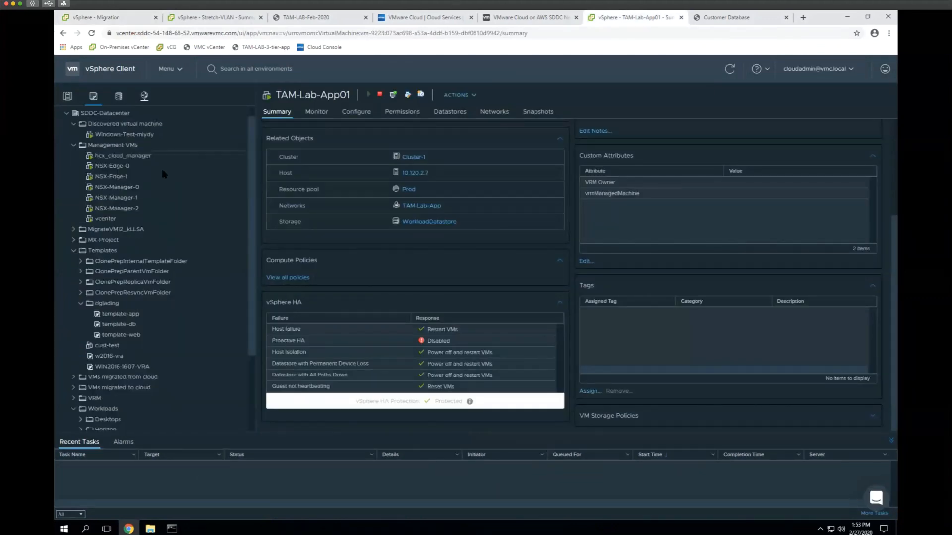
scroll(142, 250, "up", 1)
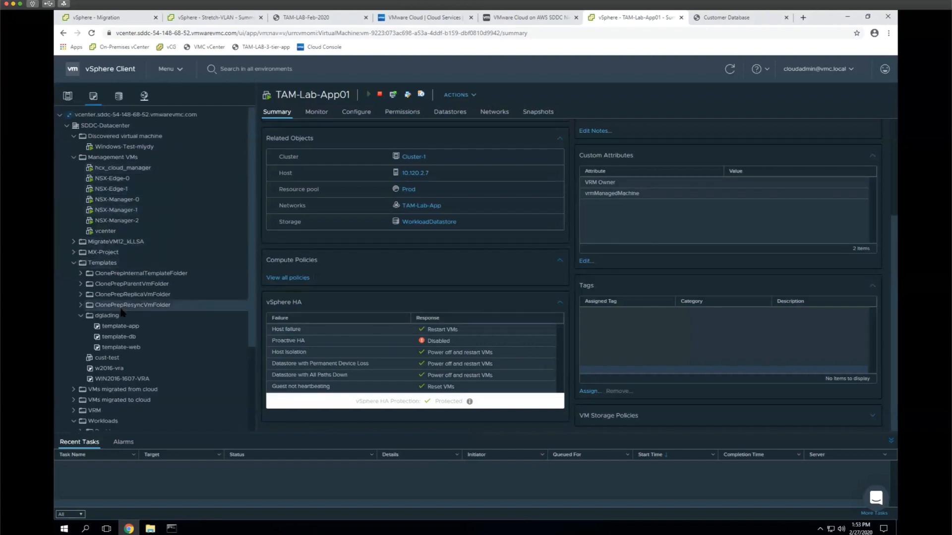
scroll(124, 317, "down", 3)
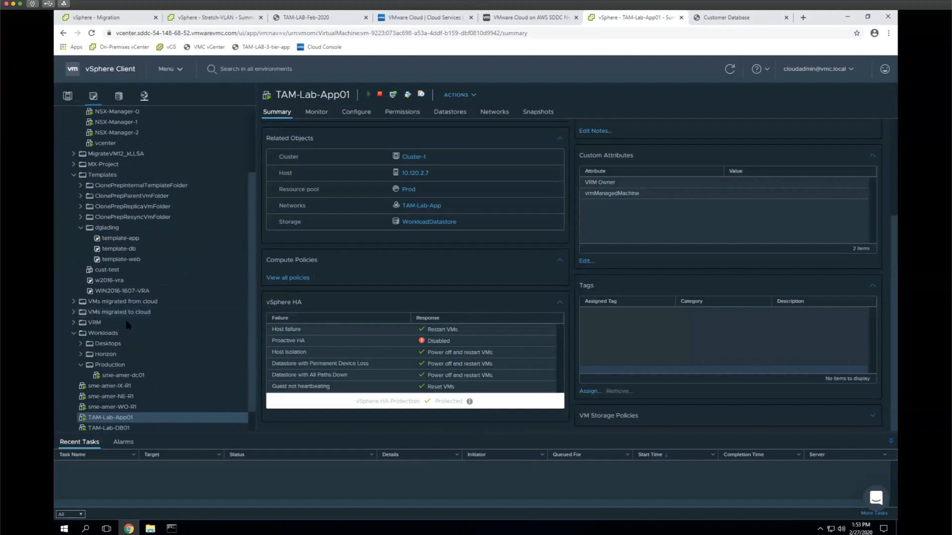
scroll(133, 322, "down", 1)
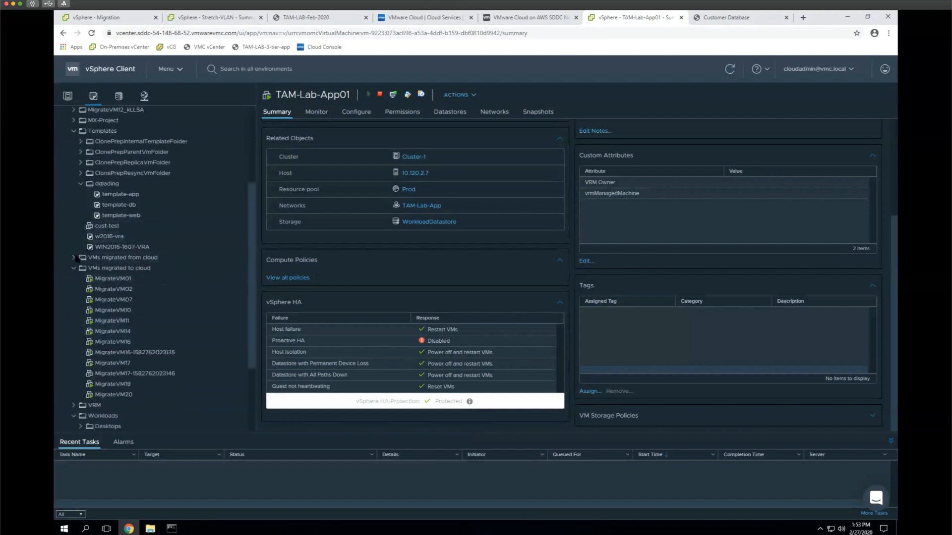
scroll(75, 149, "up", 3)
Search the cloud vCenter for migratevm20 and open the summary of the first matching VM.
left_click(67, 97)
left_click(235, 69)
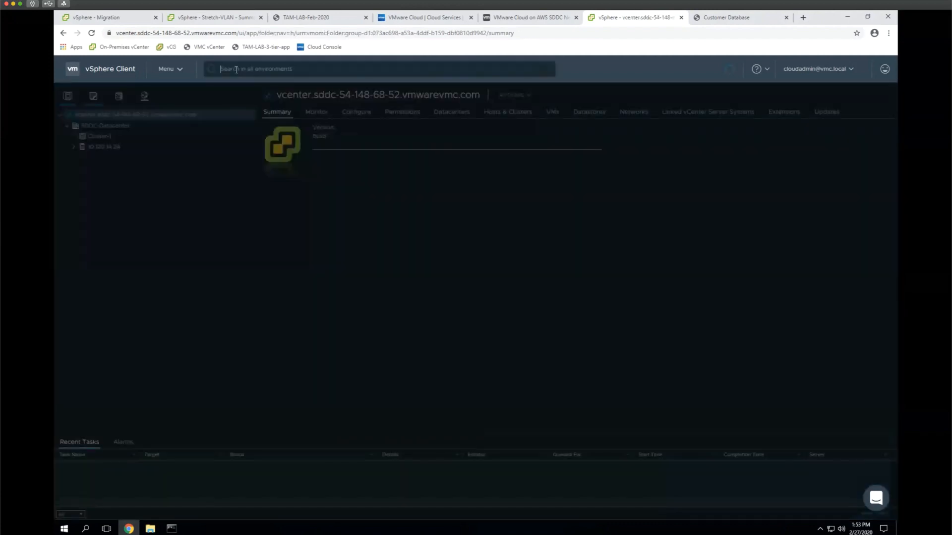
type("migratev")
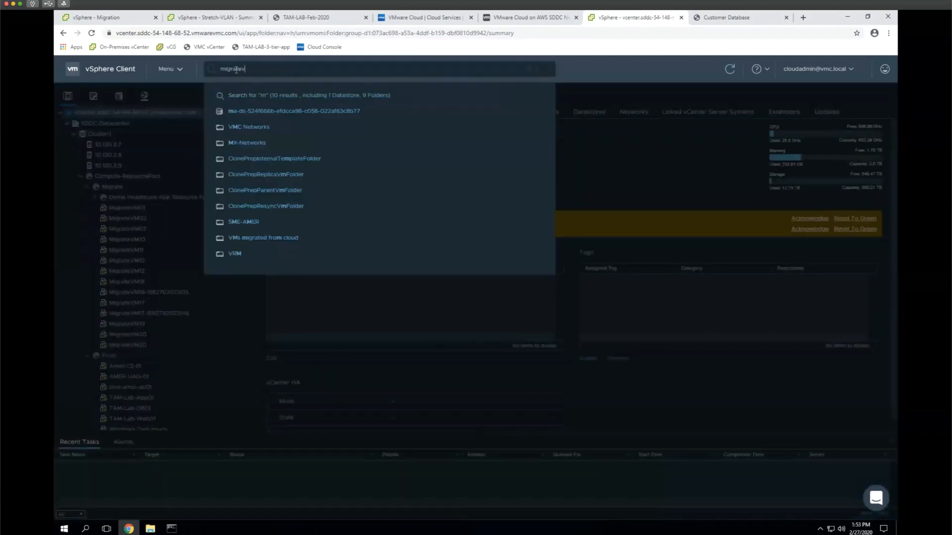
type("m18")
key("BackSpace")
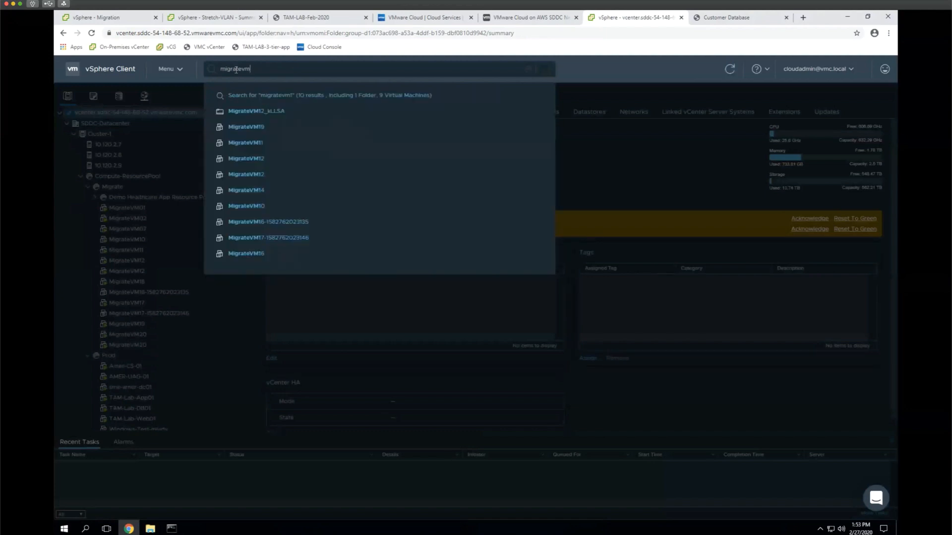
type("20")
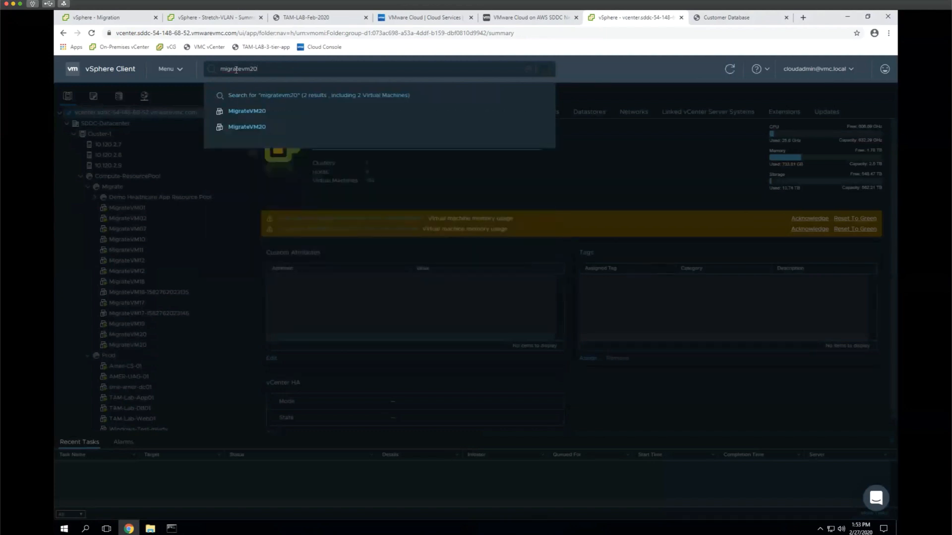
left_click(244, 111)
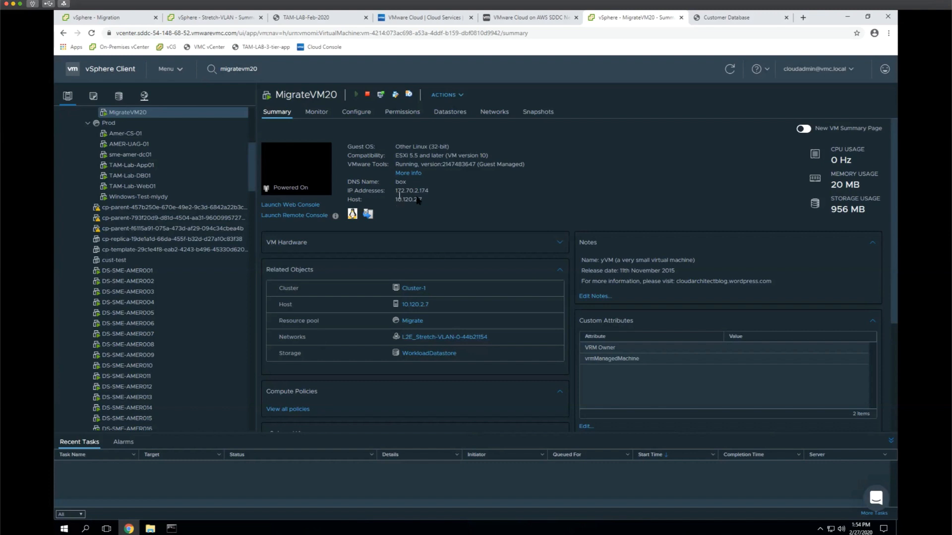
Collapse the MigrateVM20 entry in the HCX migration list and show the details of the newest MigrateVM16 migration.
left_click(137, 20)
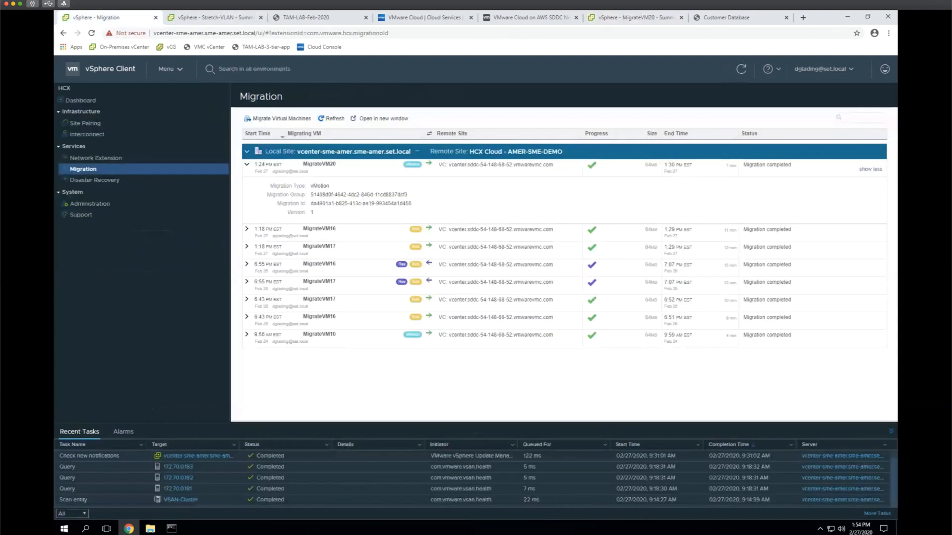
left_click(245, 166)
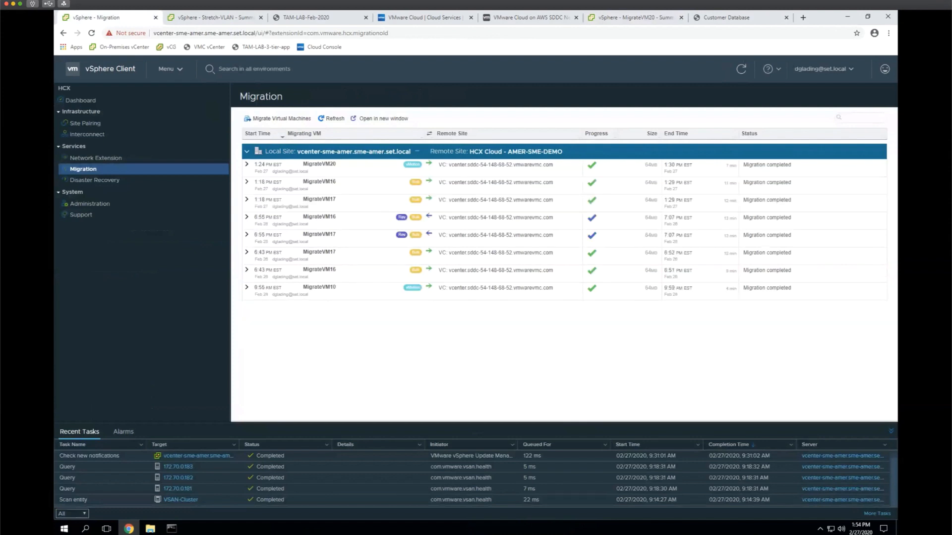
left_click(334, 190)
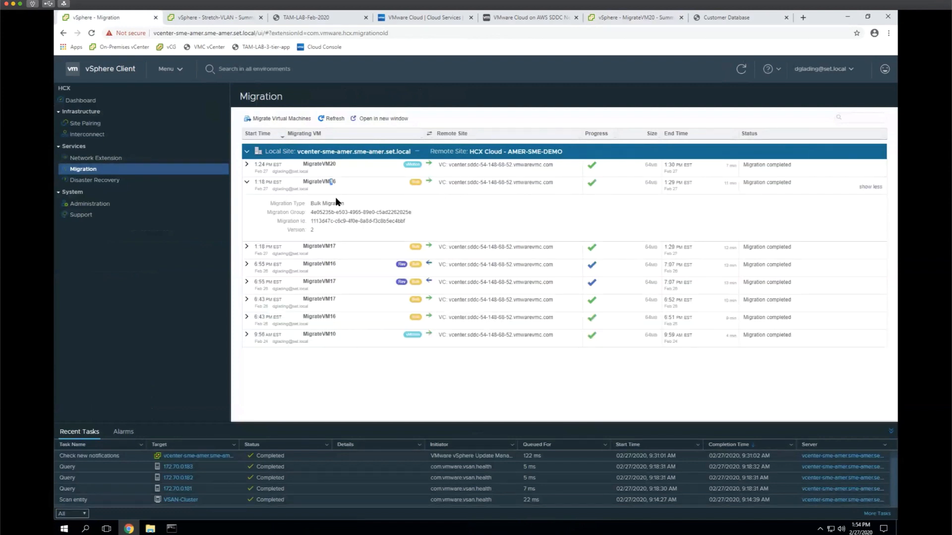
Find MigrateVM16 in the cloud vCenter's VMs migrated to cloud folder and open its summary.
left_click(635, 18)
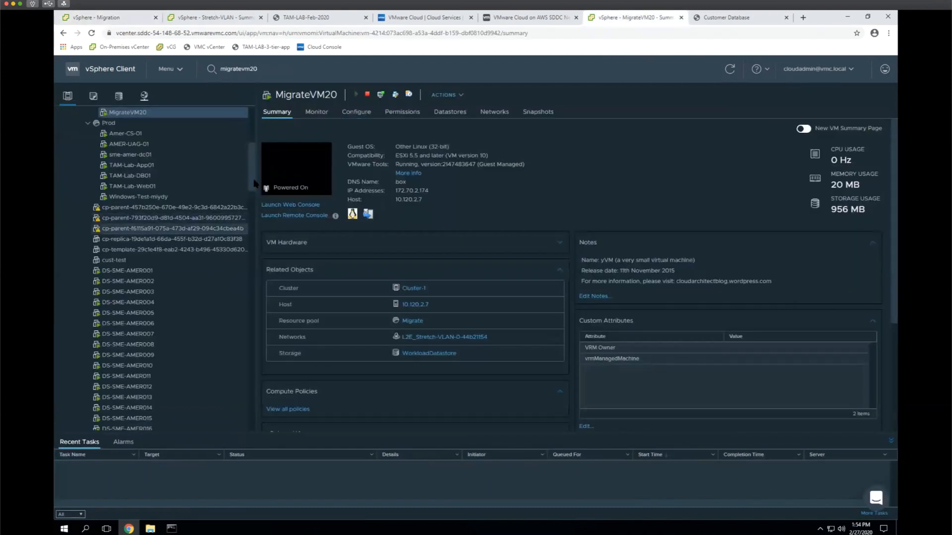
scroll(256, 261, "down", 20)
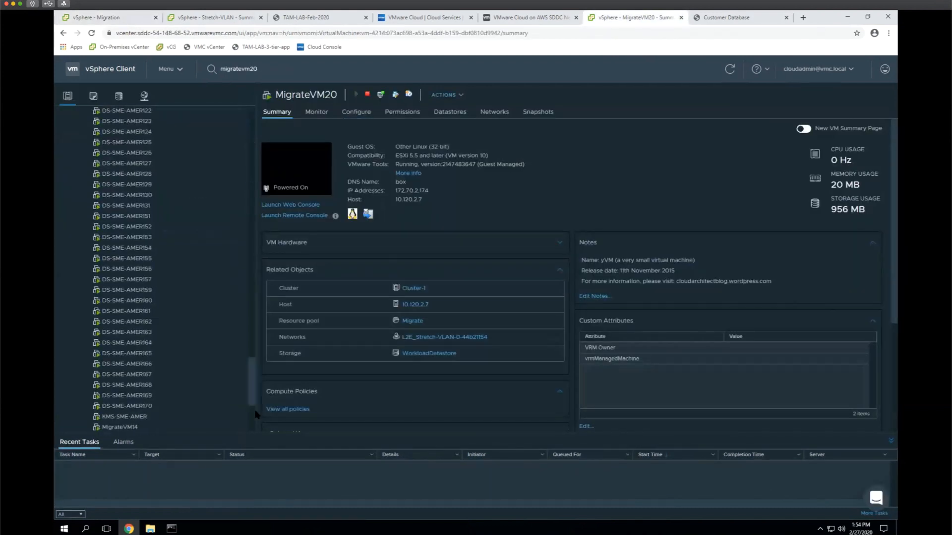
left_click(93, 96)
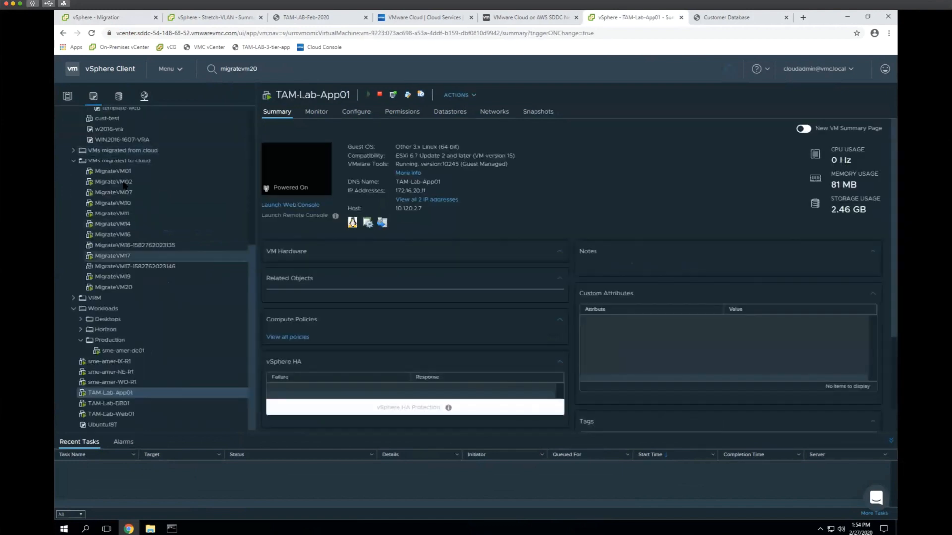
left_click(138, 237)
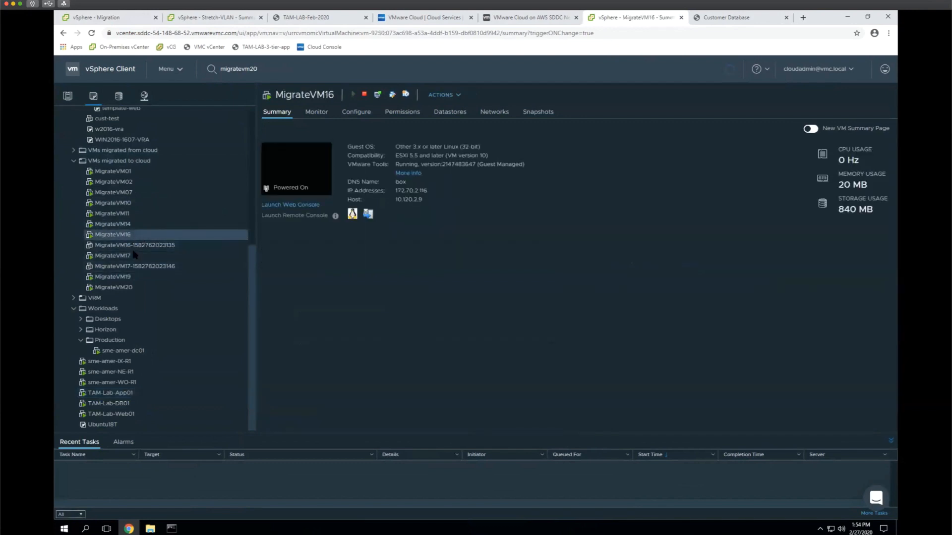
Open MigrateVM17's summary in the cloud vCenter, and show the contents of the on-premises vCenter's VMs migrated to cloud folder.
left_click(142, 256)
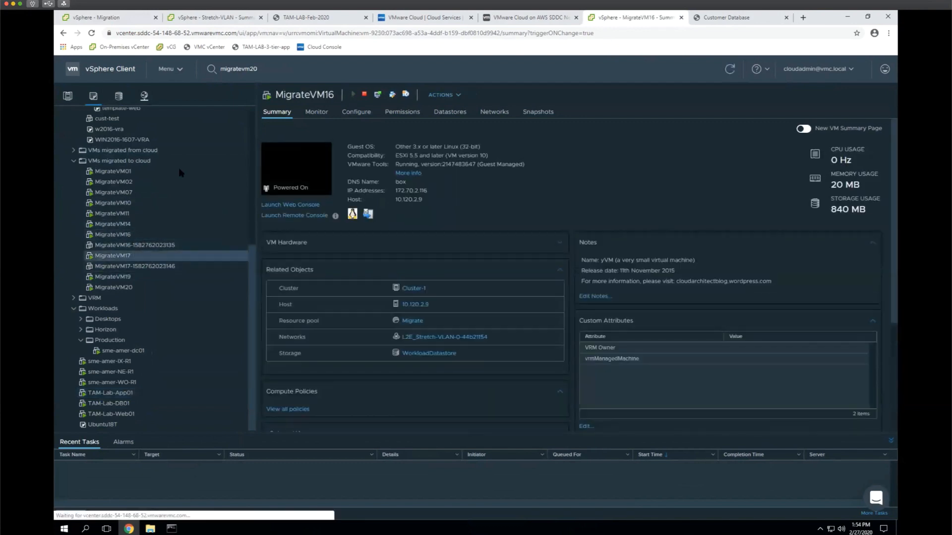
left_click(125, 16)
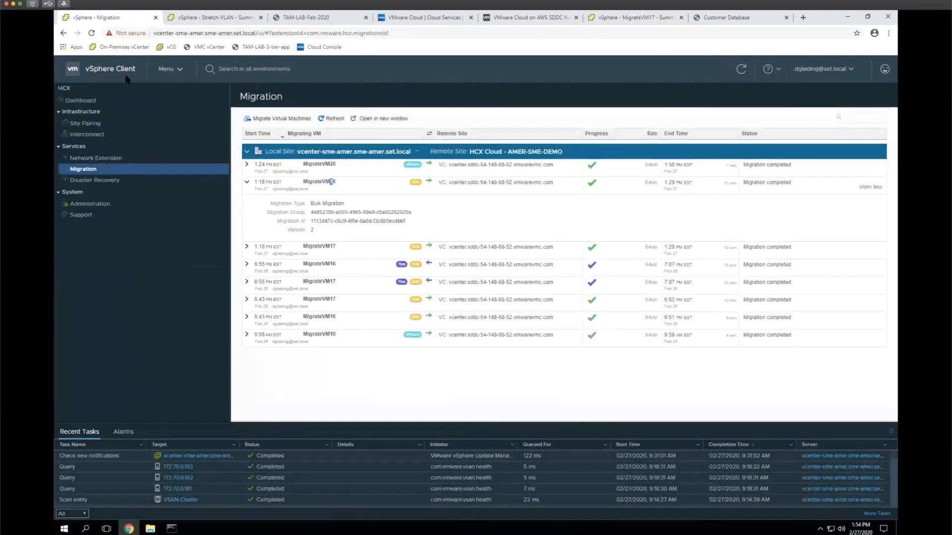
left_click(180, 69)
left_click(198, 137)
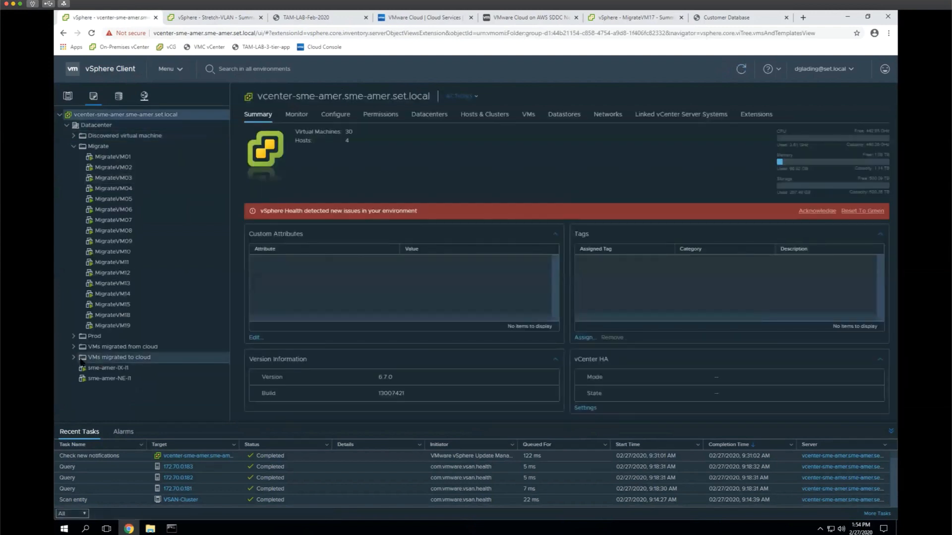
left_click(75, 357)
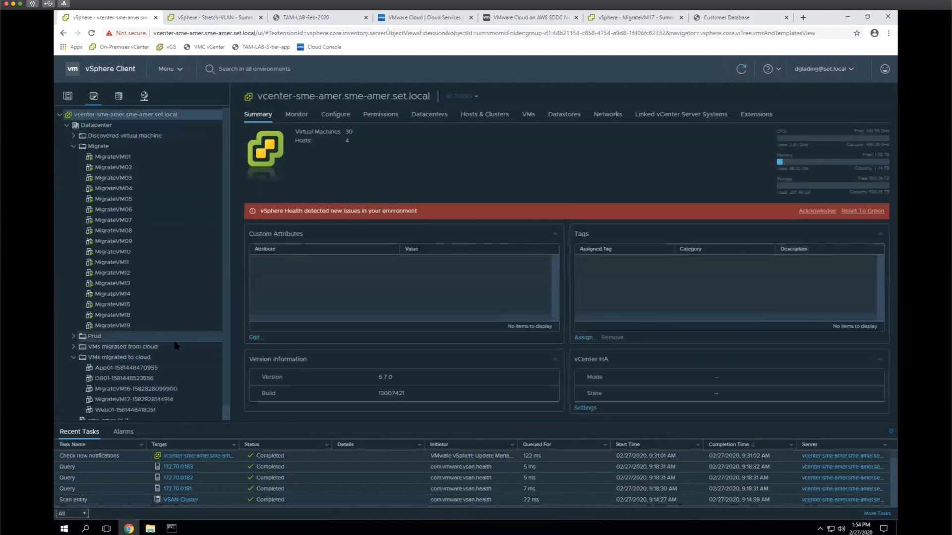
scroll(142, 375, "down", 1)
left_click(140, 375)
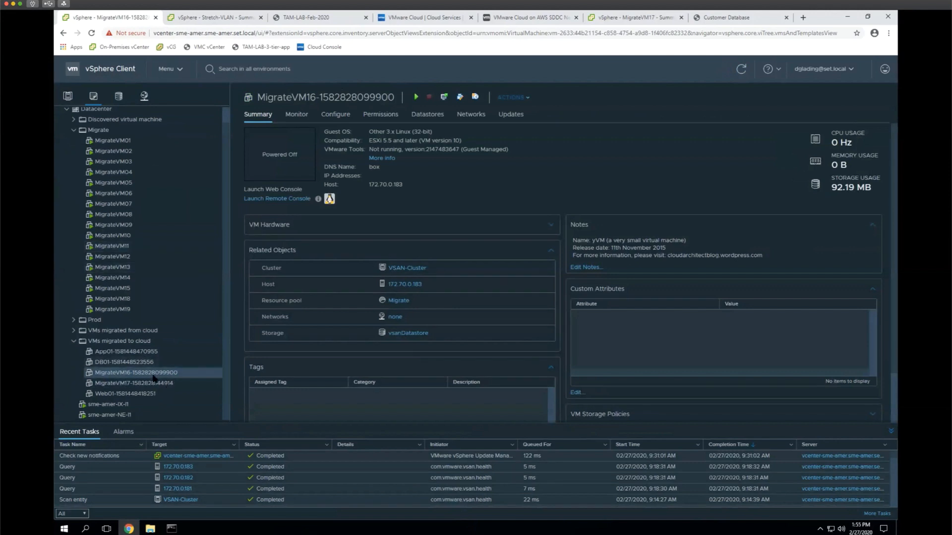
right_click(154, 376)
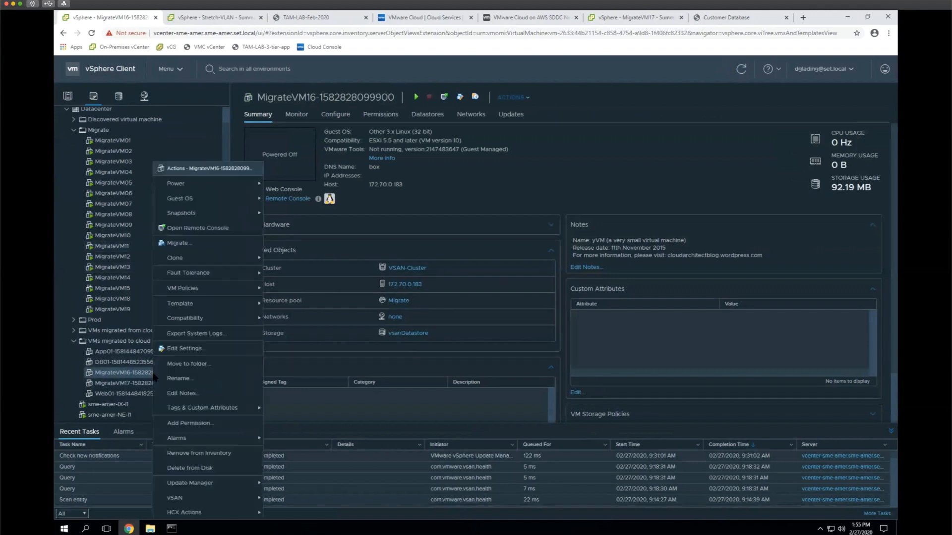
left_click(186, 350)
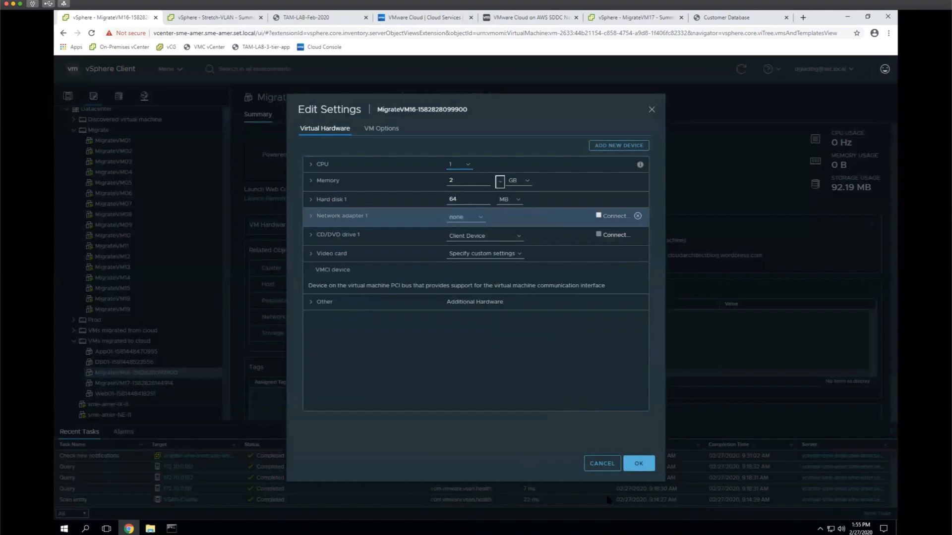
left_click(601, 465)
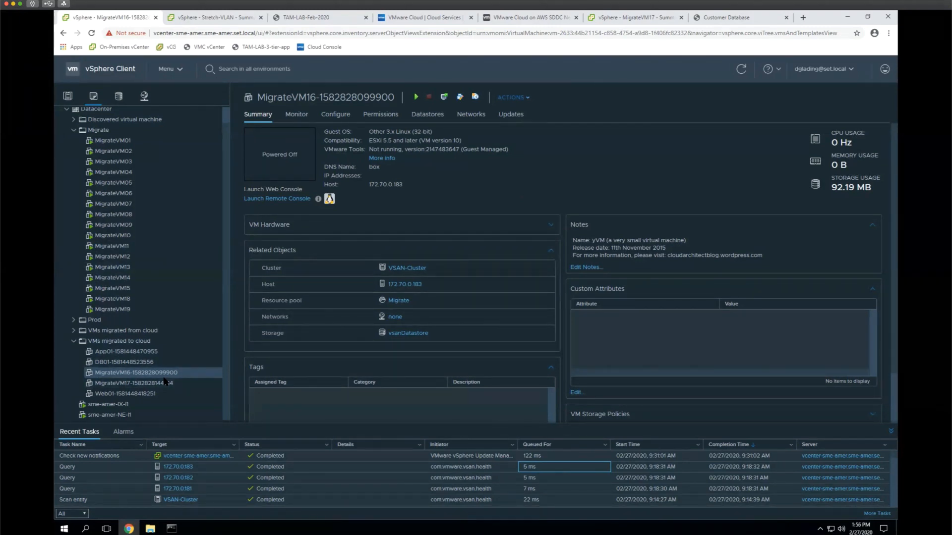
Bring up the Stretch-VLAN port group summary and the Public IPs page of the AMER-SME-DEMO SDDC.
left_click(195, 19)
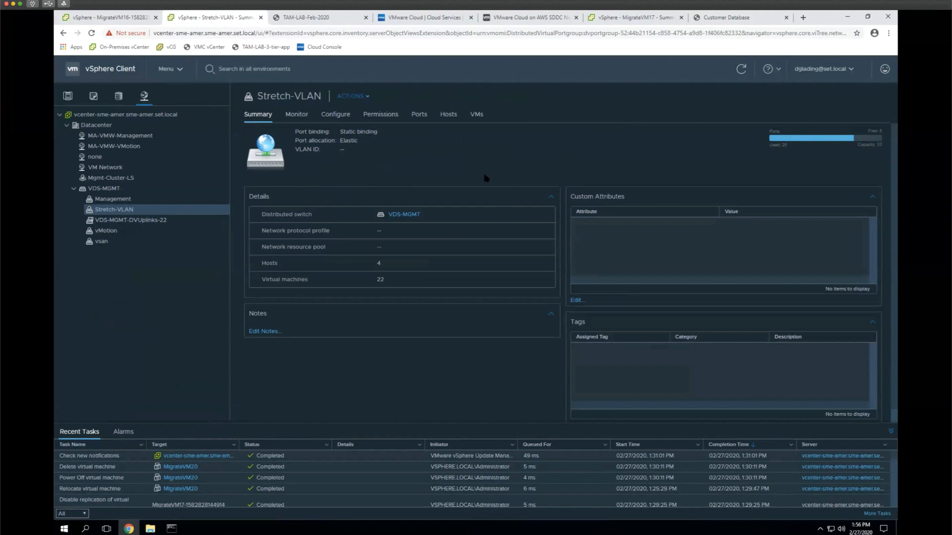
left_click(534, 16)
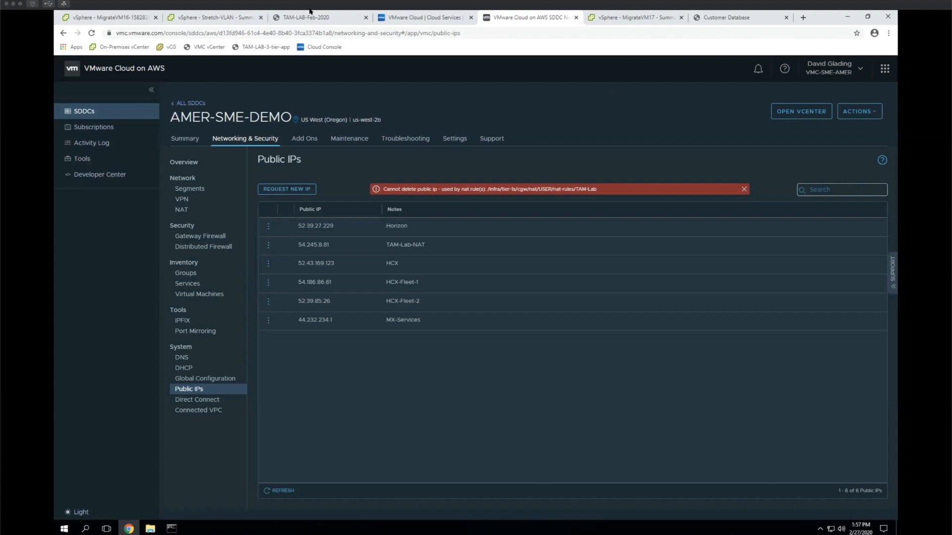
Open the HCX Interconnect page in the on-premises vCenter to view the sme-amer service mesh and its HCX services.
left_click(126, 15)
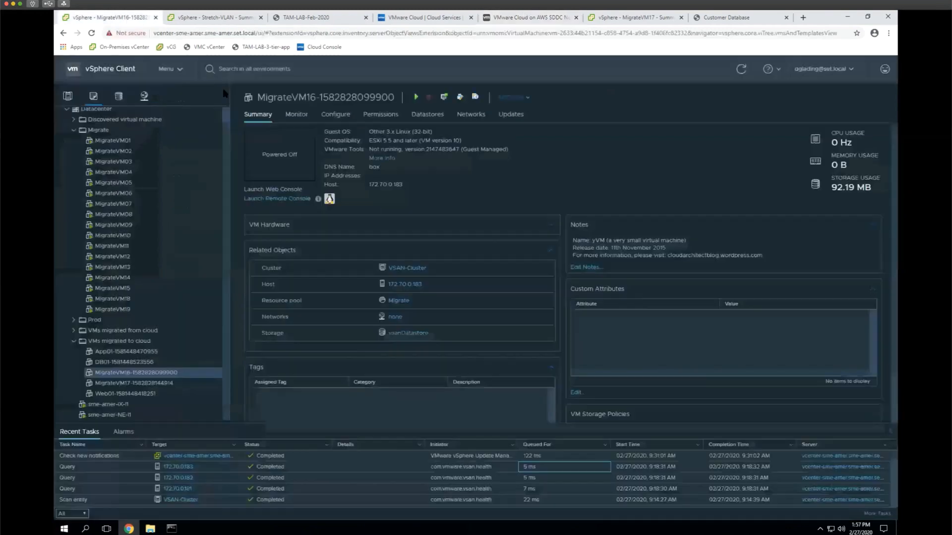
left_click(174, 69)
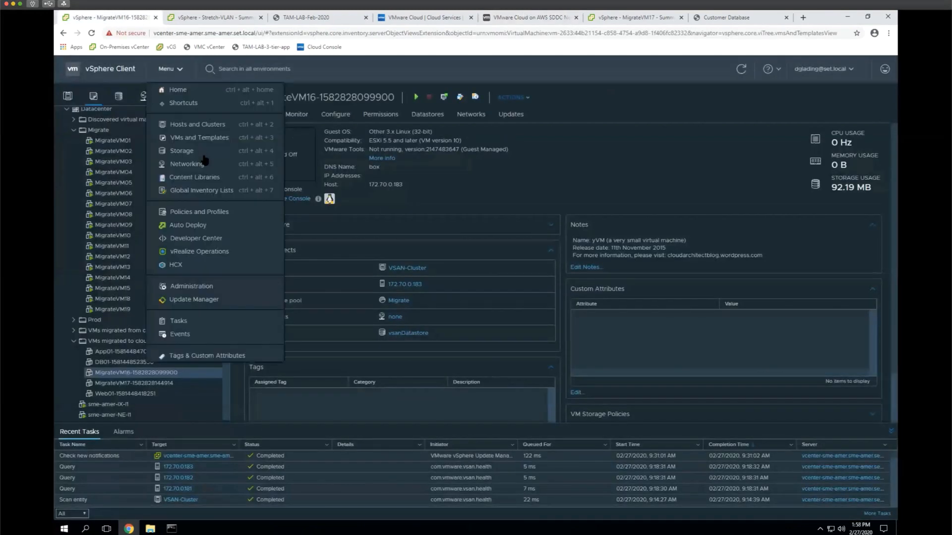
left_click(173, 265)
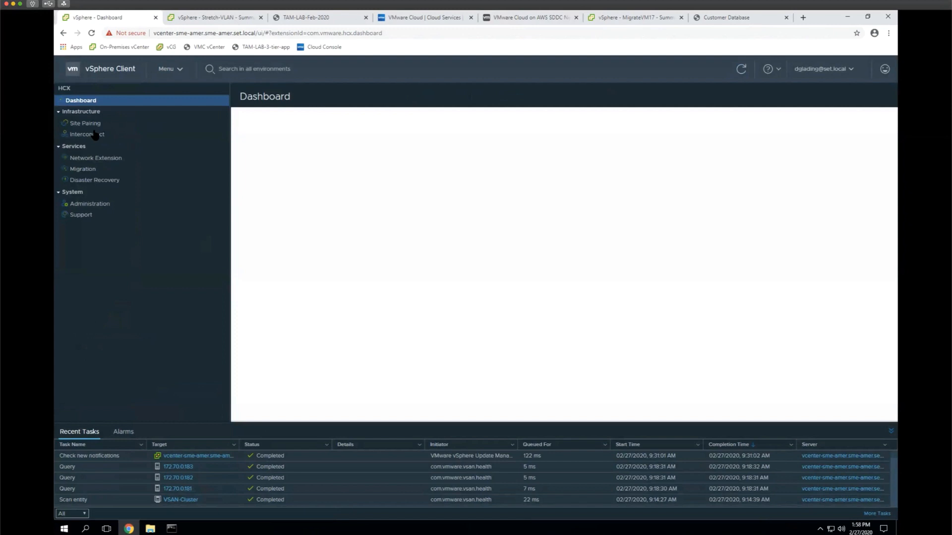
left_click(92, 133)
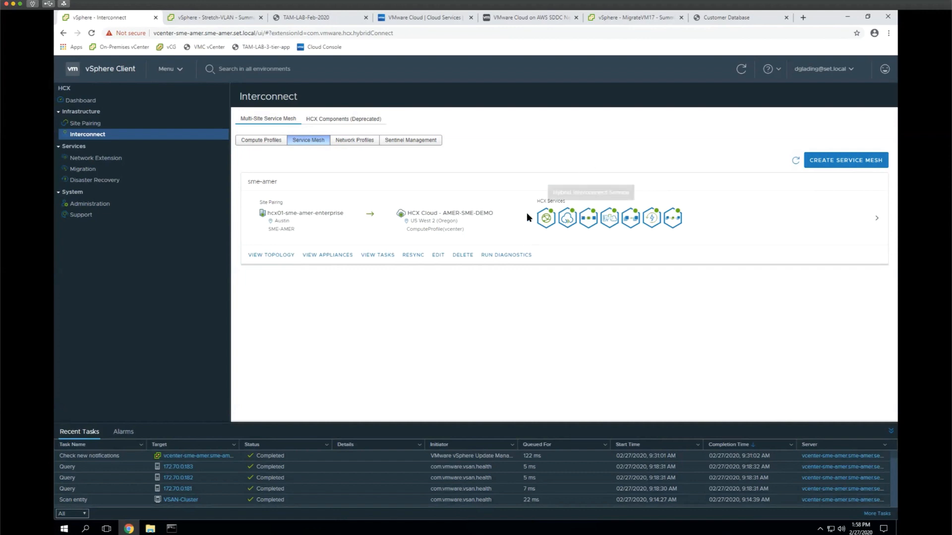
Show the on-premises vCenter's Hosts and Clusters inventory, open MigrateVM07's summary and look through the VMs listed around it.
left_click(180, 69)
left_click(188, 126)
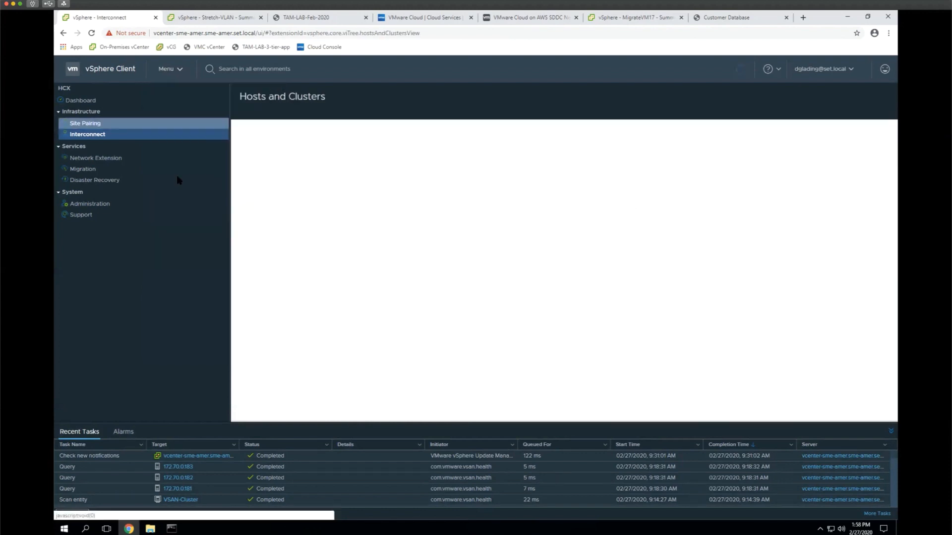
left_click(163, 216)
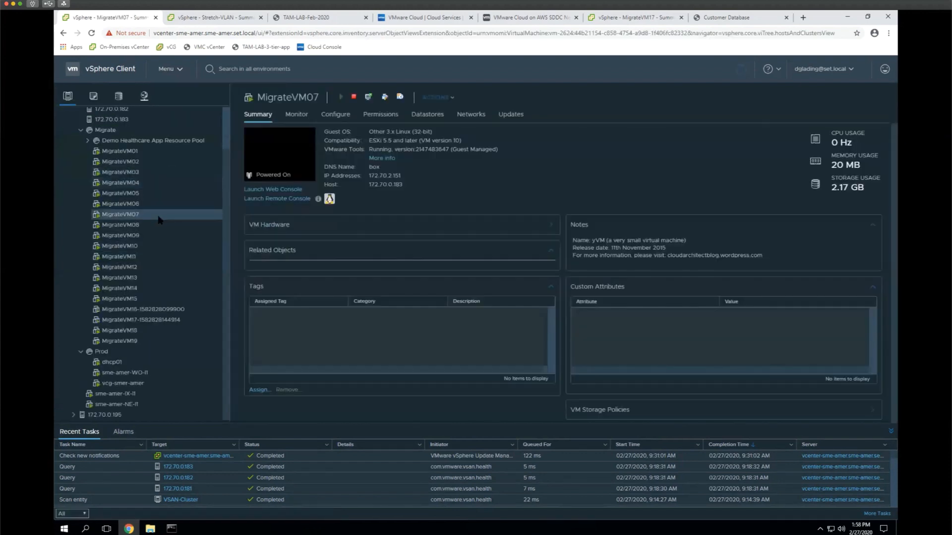
scroll(142, 228, "up", 1)
scroll(141, 228, "down", 1)
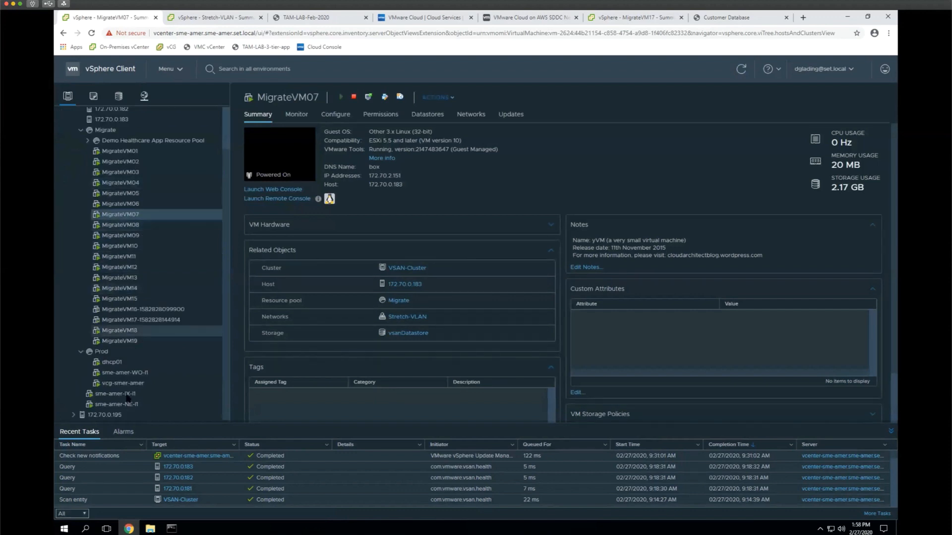